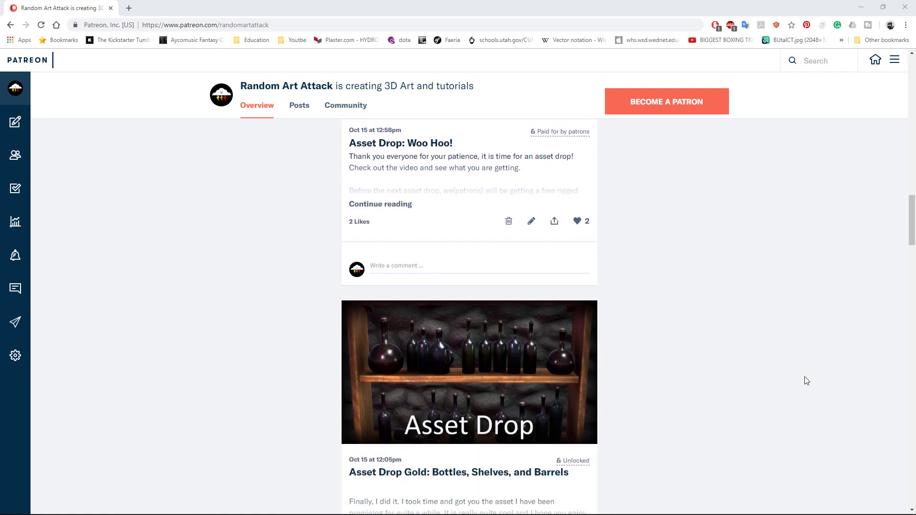
scroll(807, 380, "down", 14)
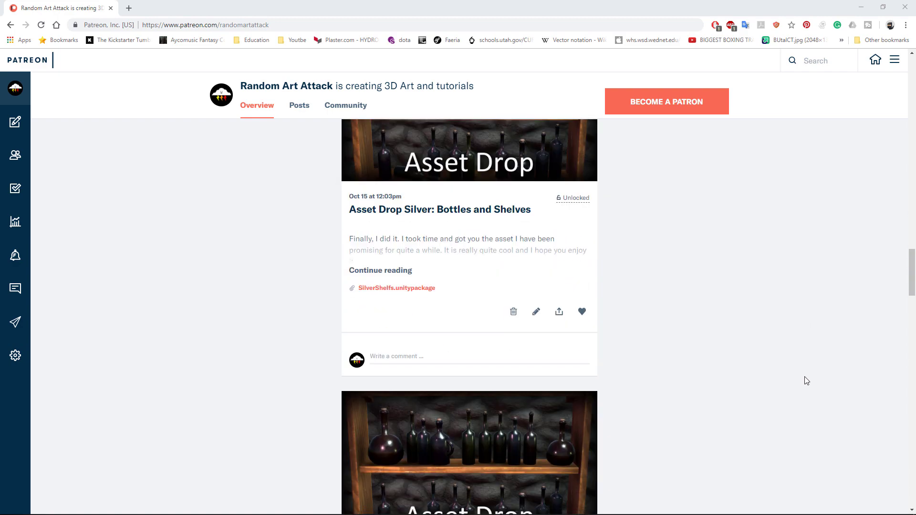
scroll(806, 381, "down", 14)
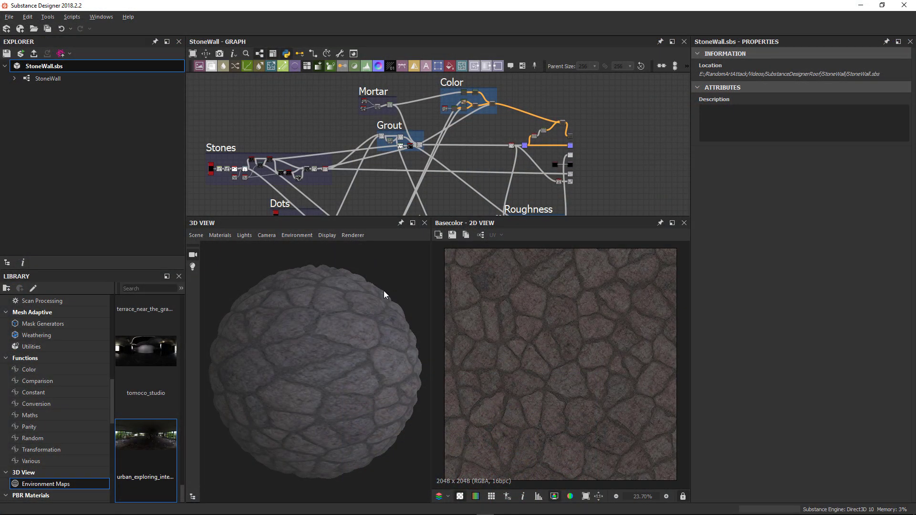
left_click_drag(384, 292, 294, 259)
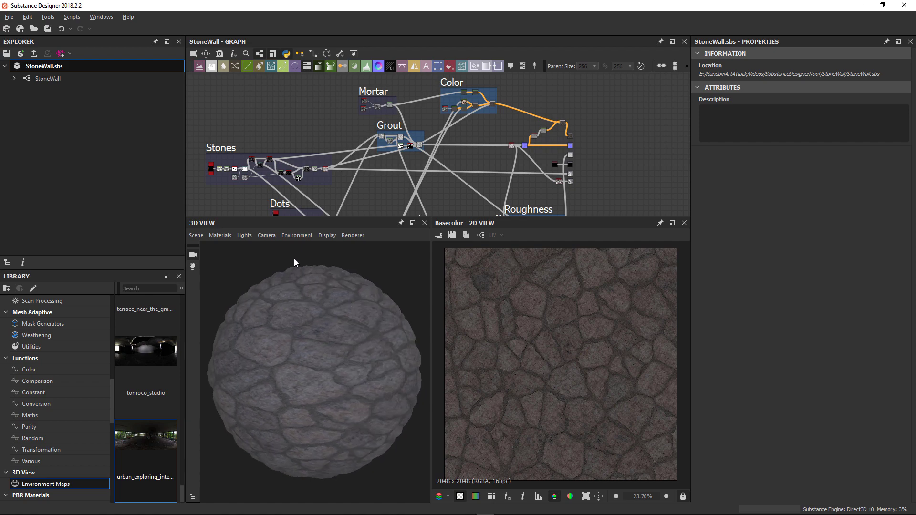
Create a new Physically Based (Metallic/Roughness) substance graph named Stone Material
left_click(9, 17)
left_click(26, 31)
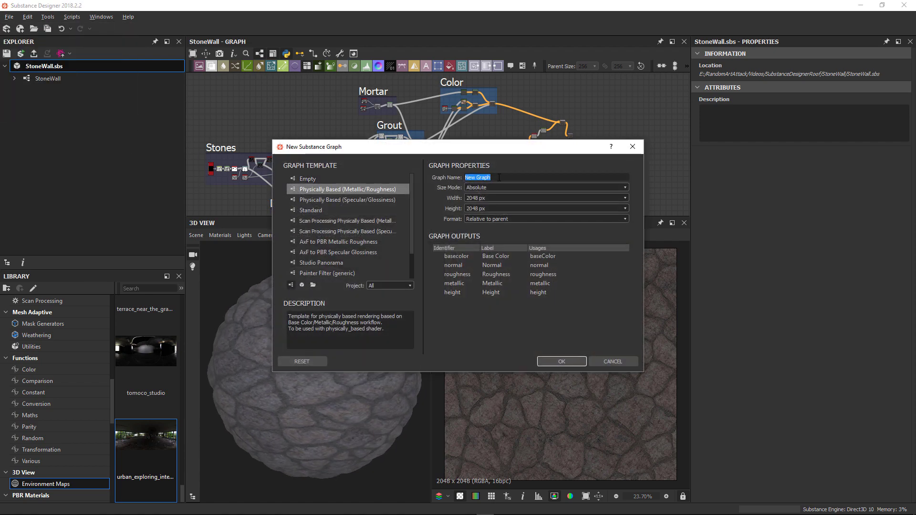
type("Stone Material")
key("Return")
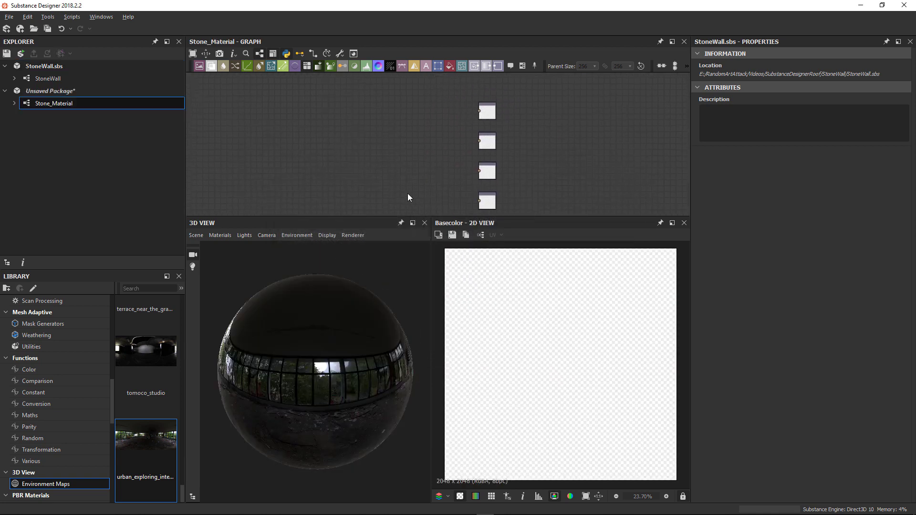
Enlarge the graph area and add a Safe Transform Grayscale node in the empty space before the output nodes
left_click_drag(405, 216, 405, 345)
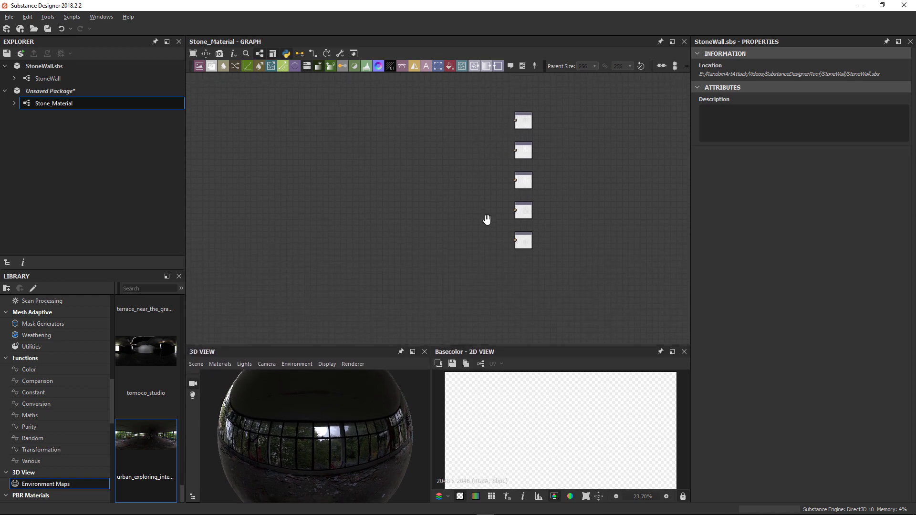
key("space")
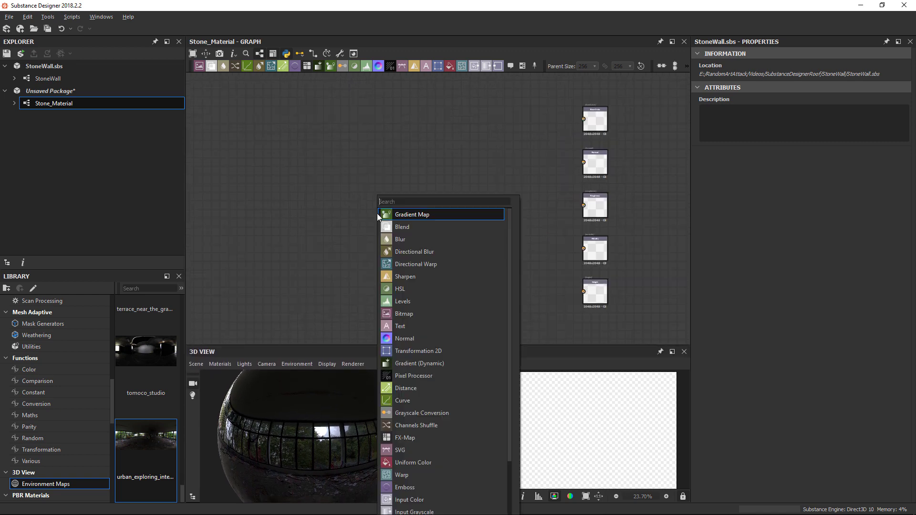
type("saf")
left_click(413, 227)
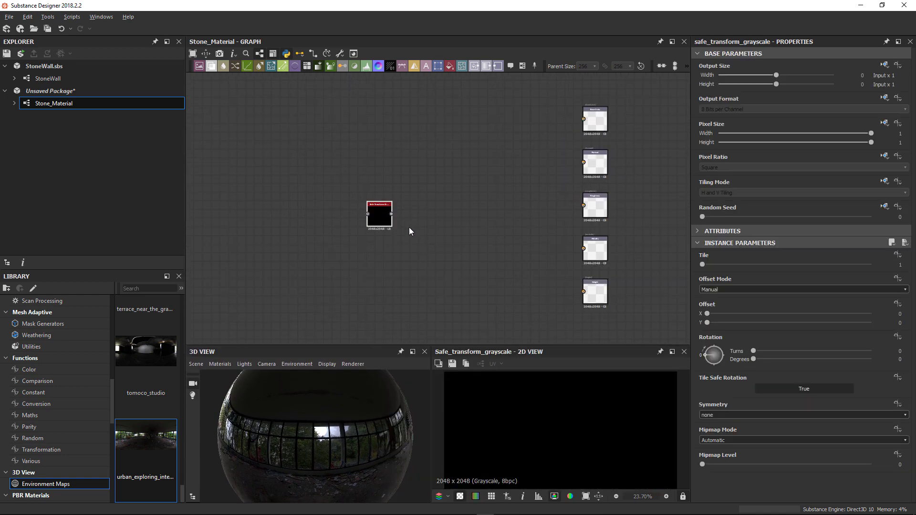
Add a Normal node linking Safe Transform Grayscale to the Normal output, and place the two nodes close together
key("space")
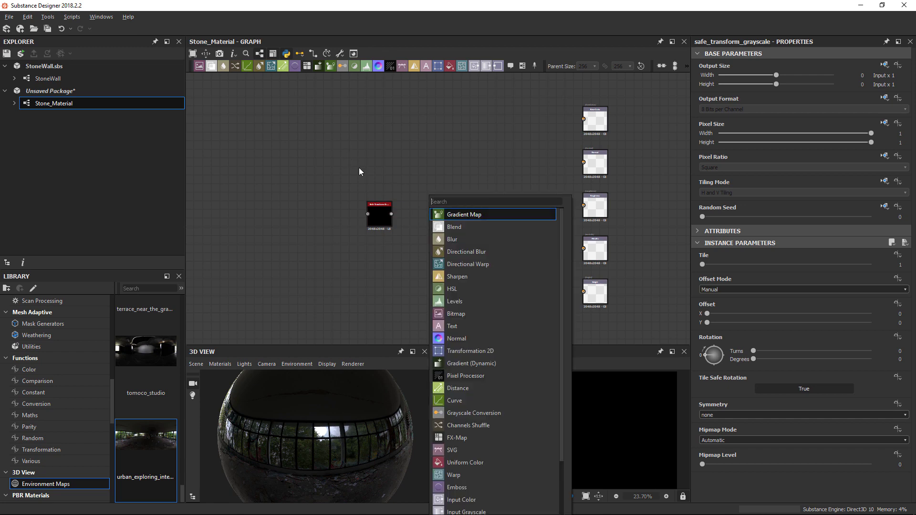
left_click(454, 339)
left_click_drag(392, 214, 584, 162)
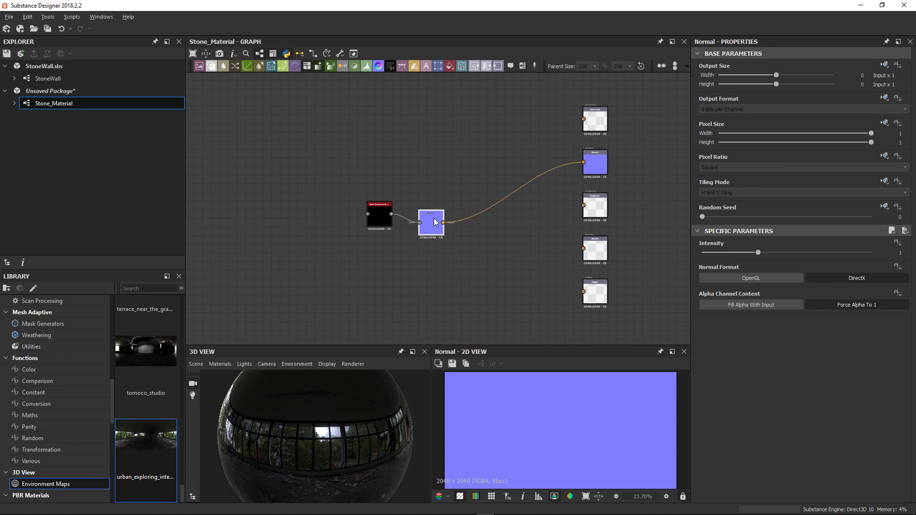
left_click_drag(434, 219, 434, 201)
left_click_drag(379, 217, 392, 214)
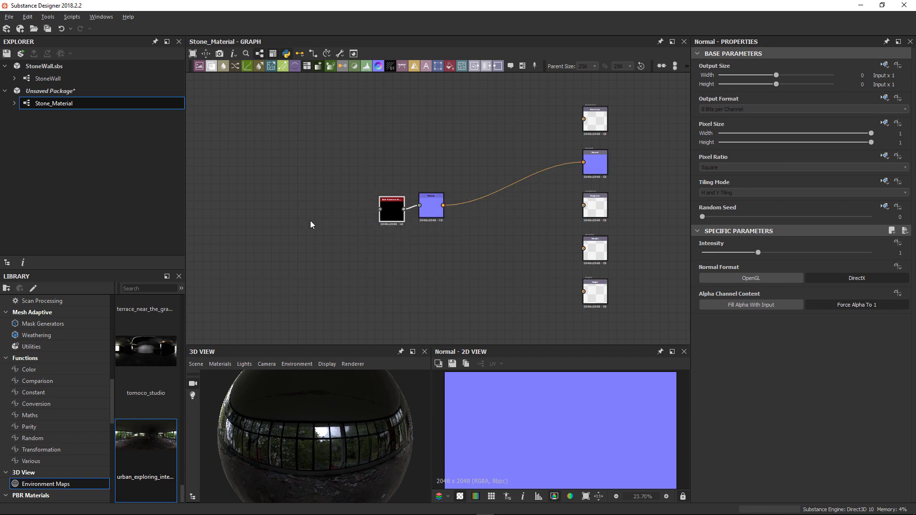
Add a Perlin Noise node and connect its output to the Safe Transform Grayscale input
scroll(381, 210, "up", 5)
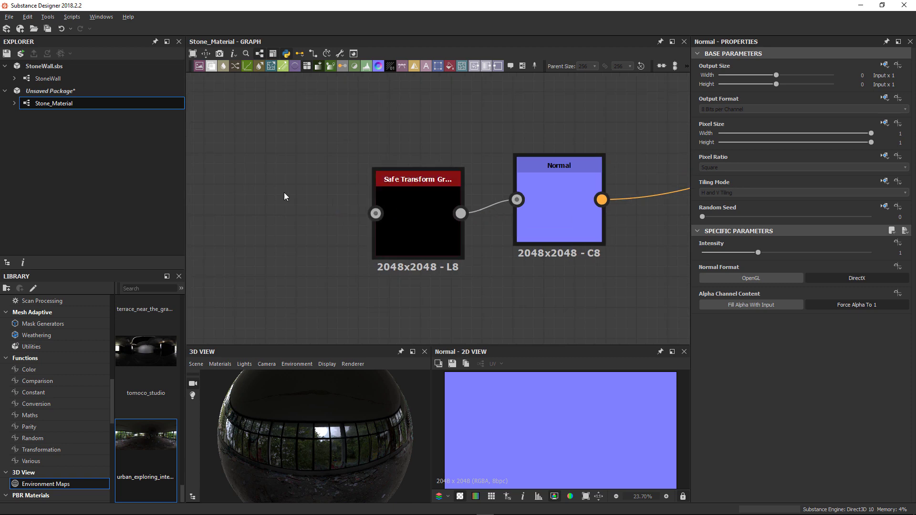
key("space")
type("per")
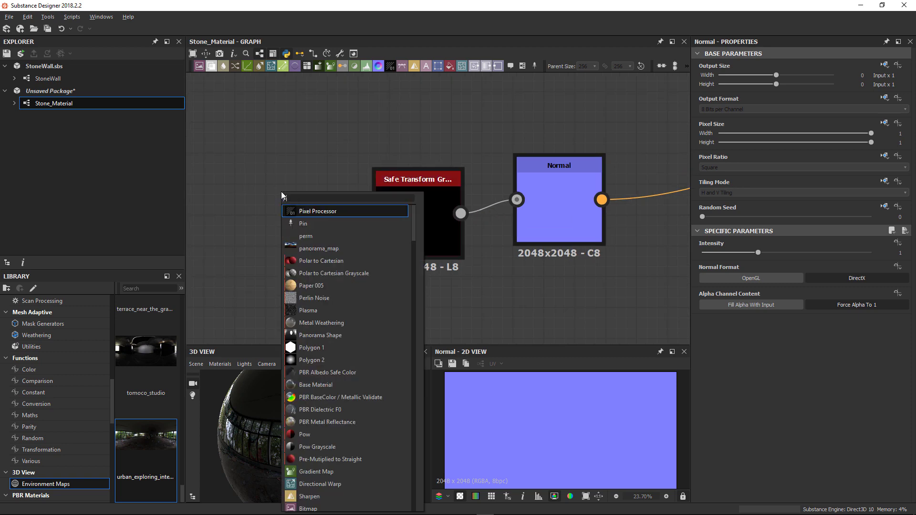
left_click(312, 221)
left_click_drag(323, 199, 375, 213)
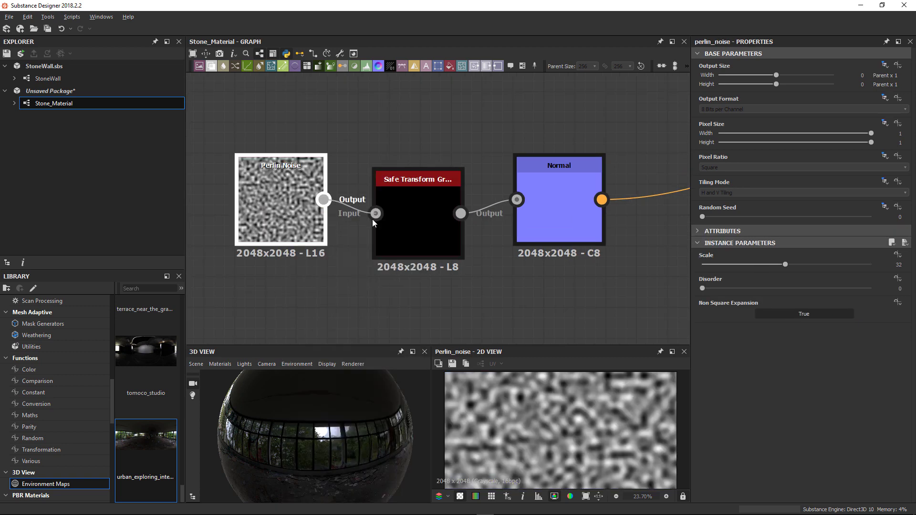
Add a Curvature Smooth node fed by the Normal node, connect it to the Base Color output, and check the 3D preview
left_click_drag(332, 344, 331, 287)
scroll(322, 387, "down", 3)
scroll(505, 190, "down", 3)
middle_click_drag(505, 190, 420, 179)
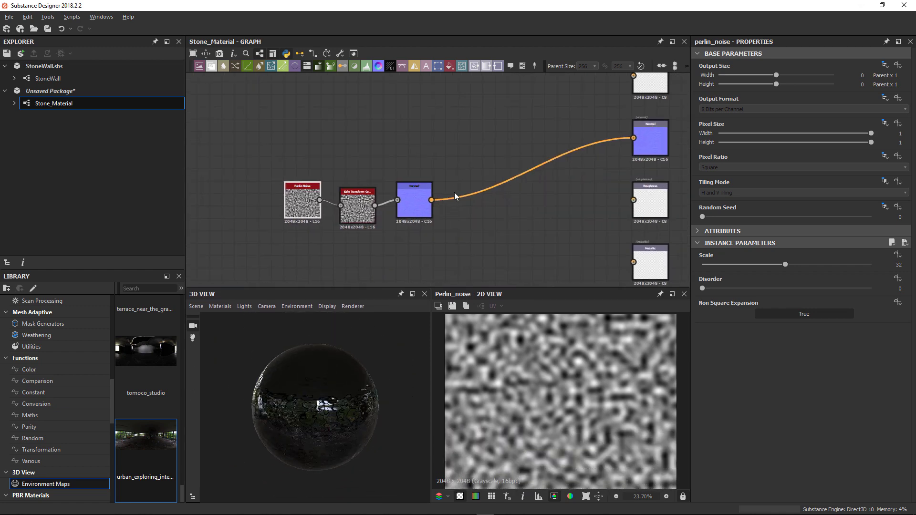
key("space")
type("cur")
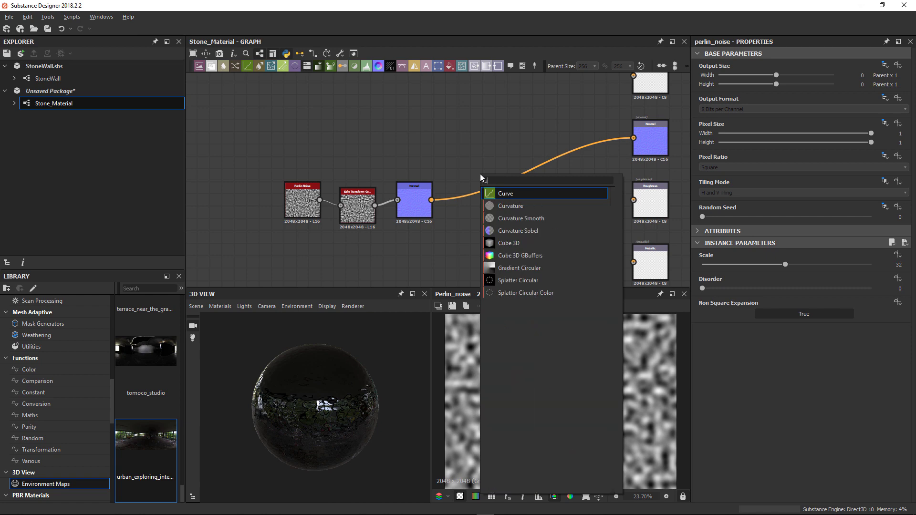
left_click(520, 221)
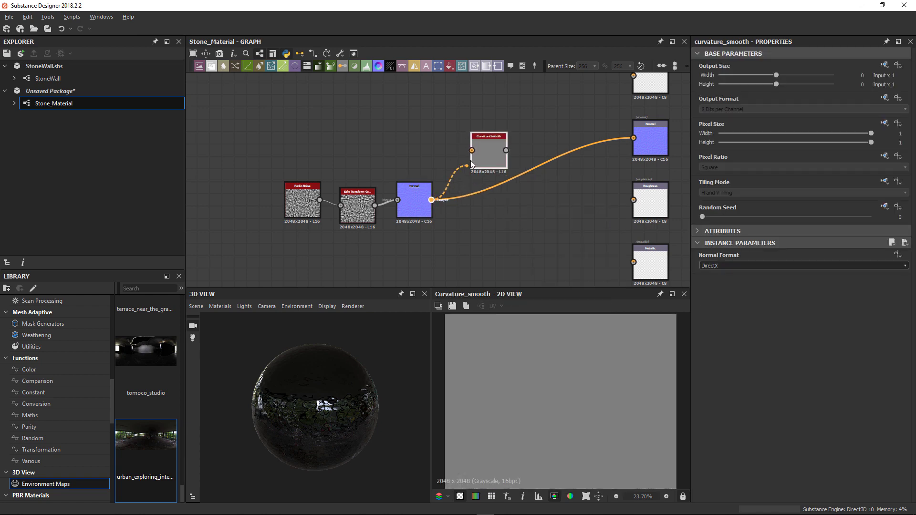
left_click_drag(470, 163, 633, 75)
left_click_drag(351, 385, 270, 374)
scroll(332, 365, "up", 3)
scroll(301, 366, "up", 2)
scroll(339, 374, "down", 3)
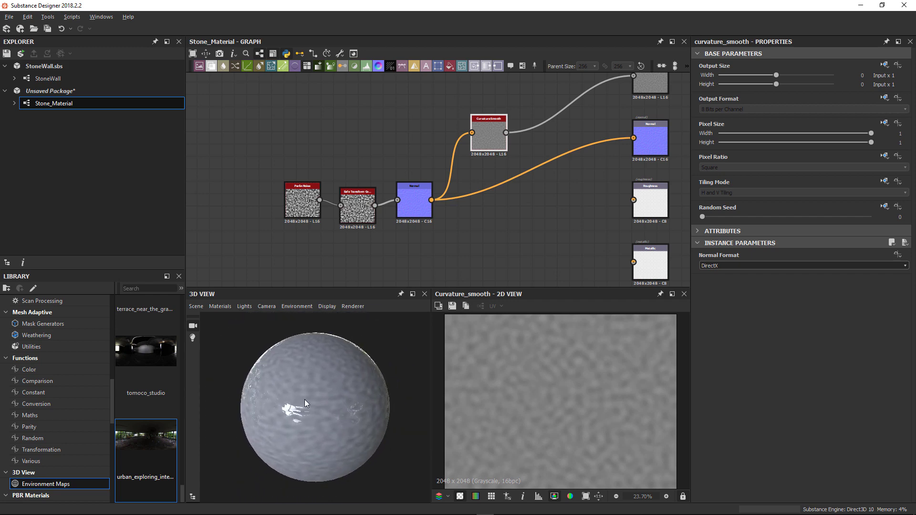
Add a Uniform Color node connected to the Roughness output, and duplicate it to feed the Metallic output
middle_click_drag(466, 203, 385, 176)
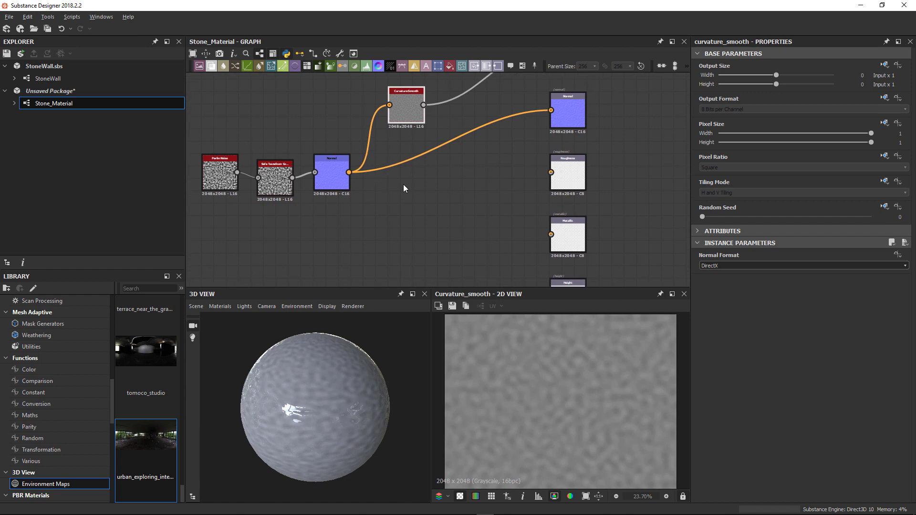
left_click(402, 185)
key("space")
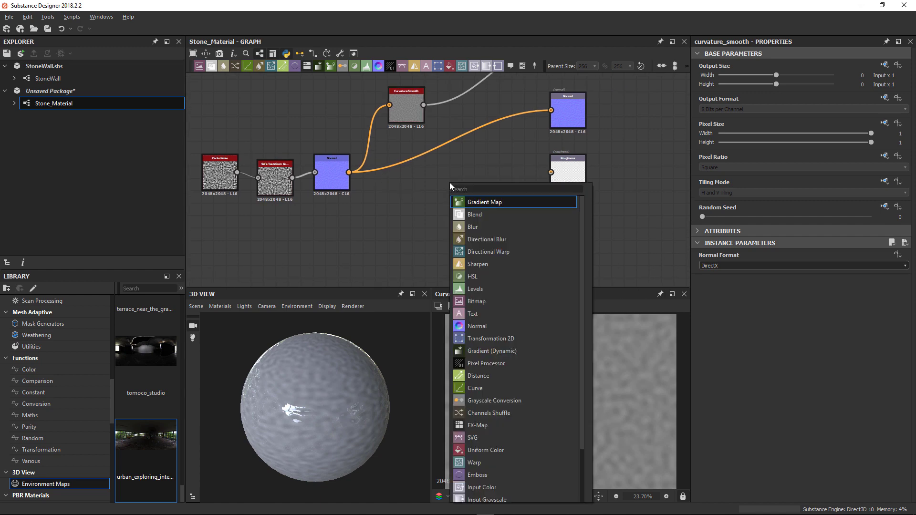
type("uni")
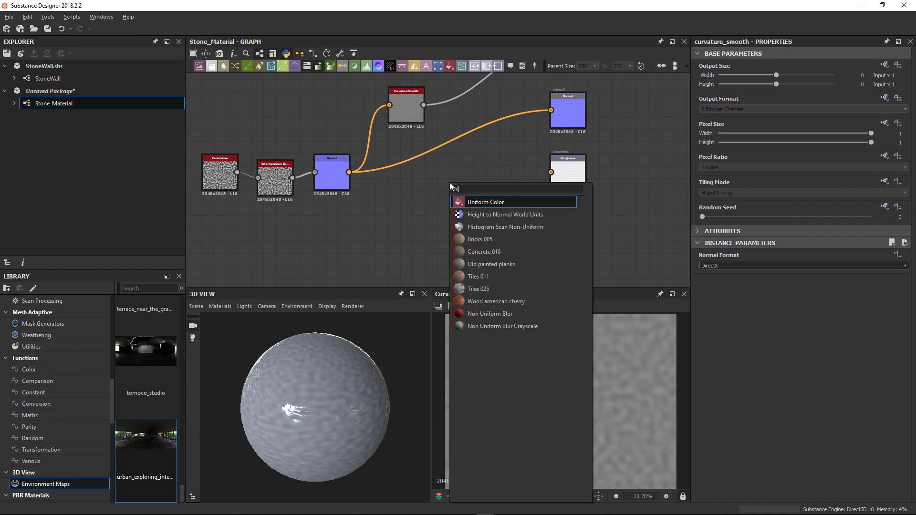
left_click(486, 203)
left_click_drag(461, 185, 556, 185)
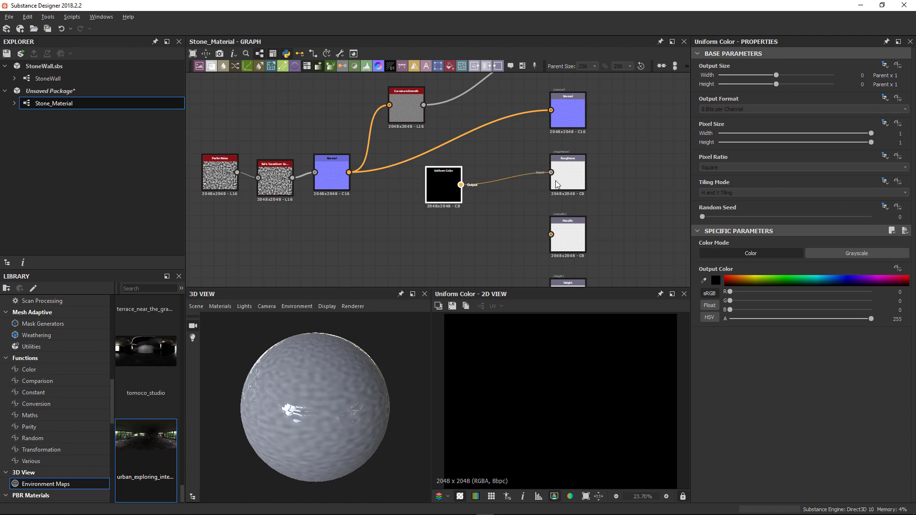
key("ctrl+d")
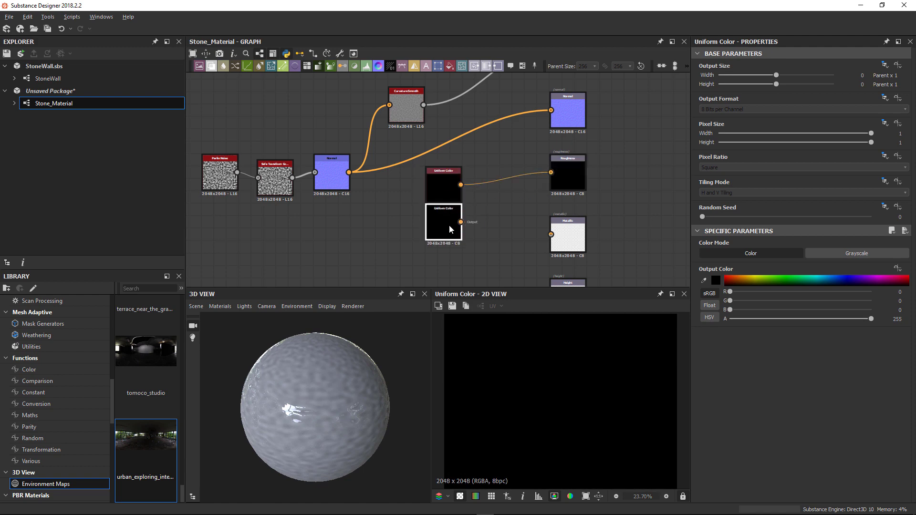
left_click_drag(460, 229, 551, 234)
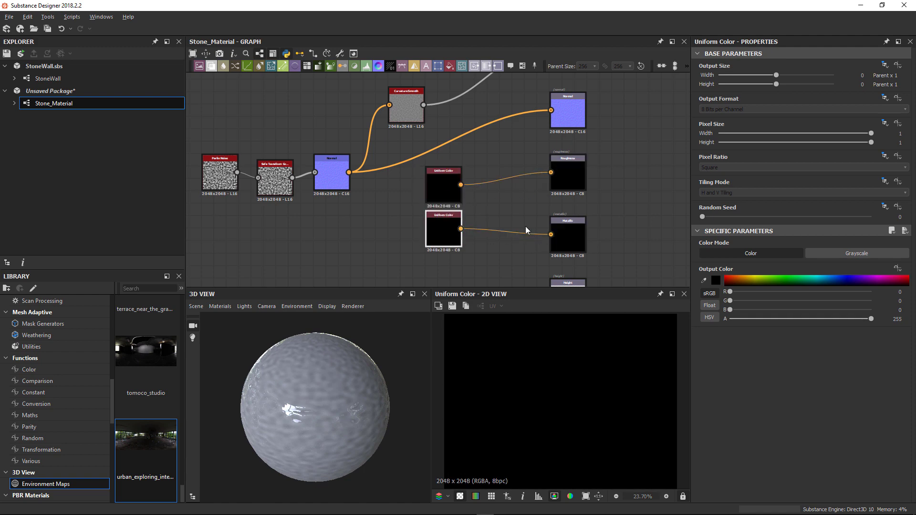
Switch the Roughness Uniform Color node to Grayscale with a luminance of 95, and move the Metallic one further away from it
left_click(448, 189)
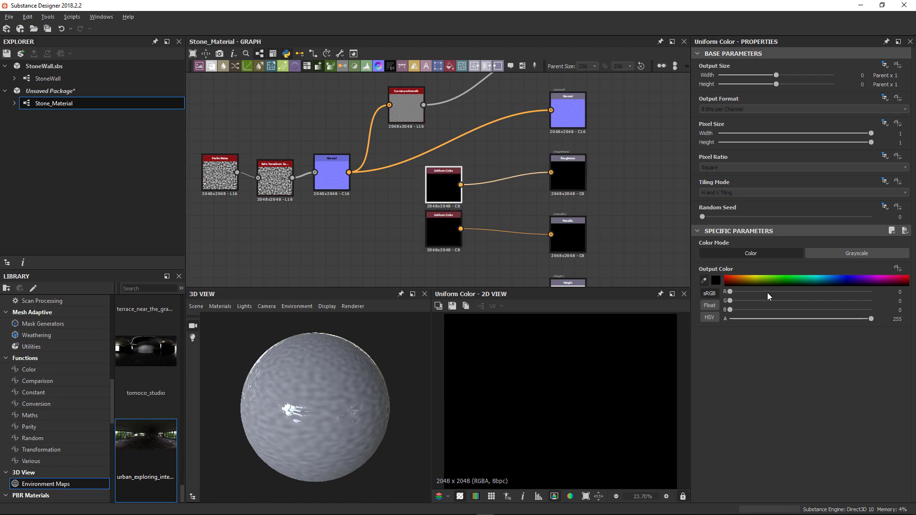
left_click(811, 258)
left_click_drag(821, 278, 794, 279)
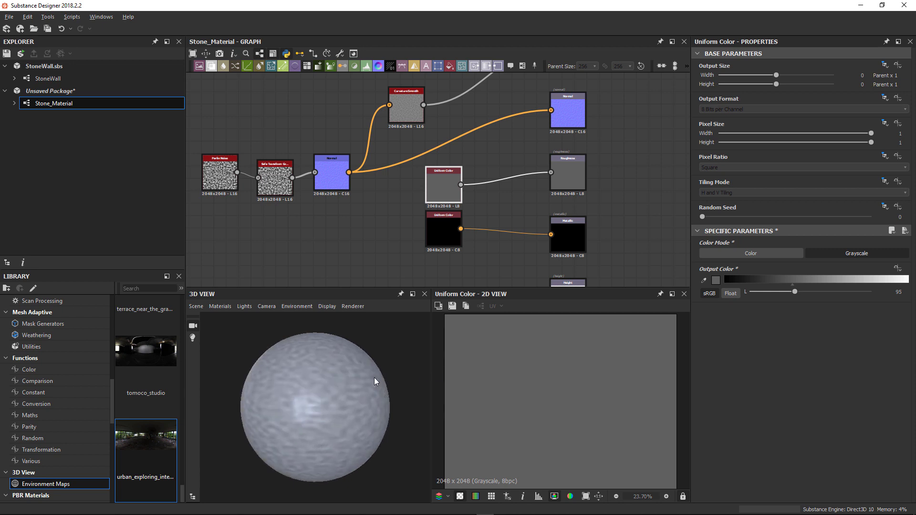
middle_click_drag(475, 256, 461, 203)
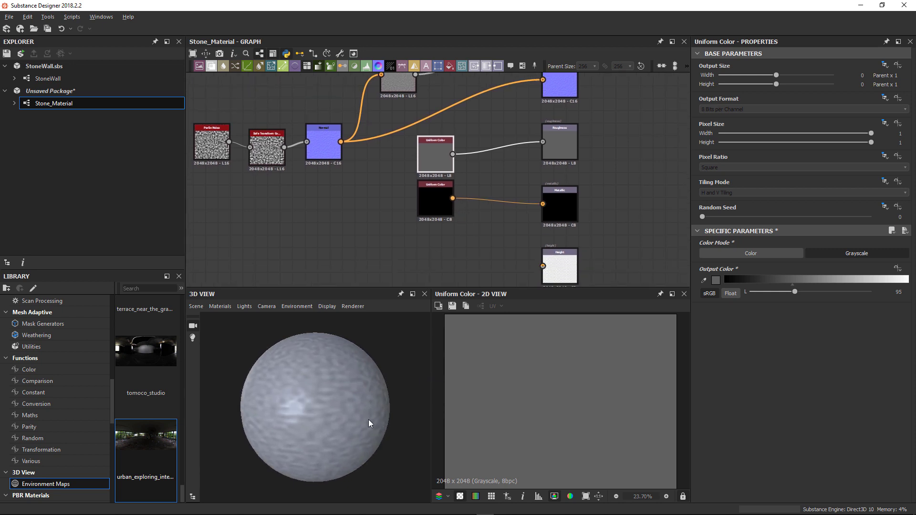
left_click_drag(436, 208, 448, 225)
Add an Output node below the Height output and connect Safe Transform Grayscale to it
middle_click_drag(364, 211, 372, 198)
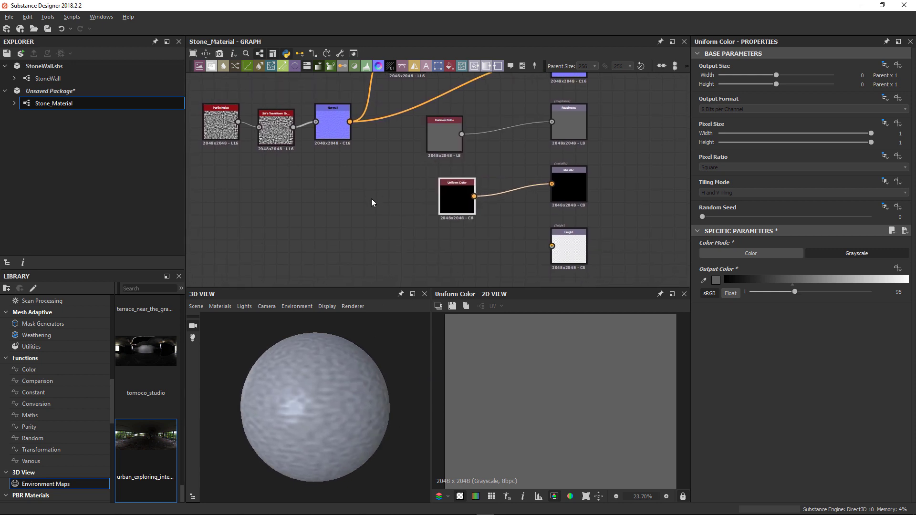
scroll(370, 206, "down", 2)
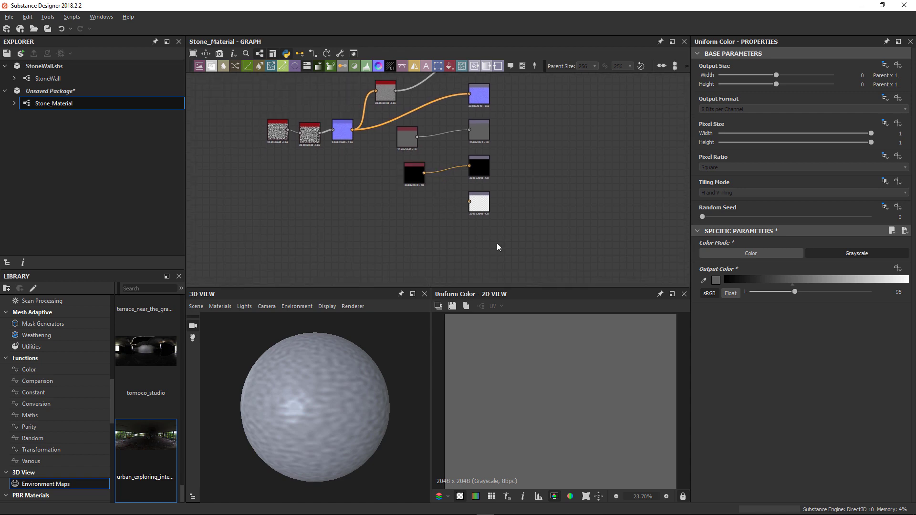
key("space")
type("out")
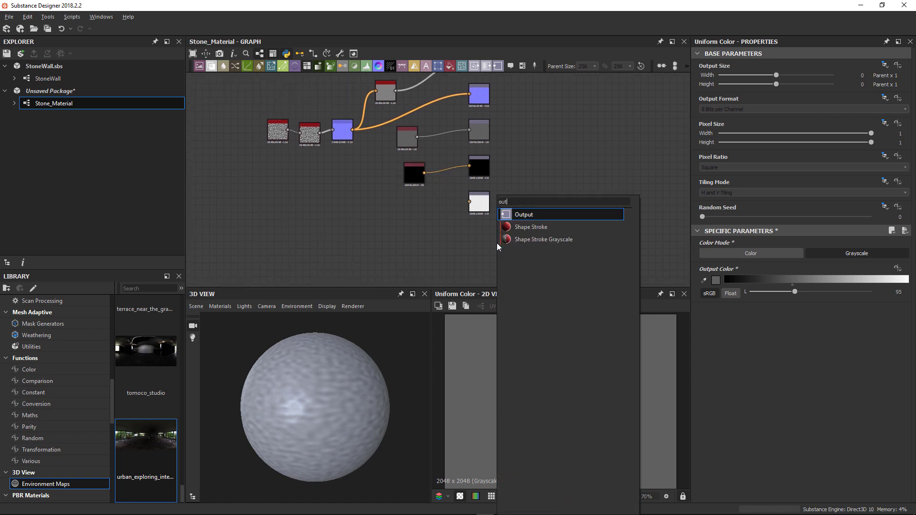
left_click(528, 218)
left_click_drag(321, 133, 485, 245)
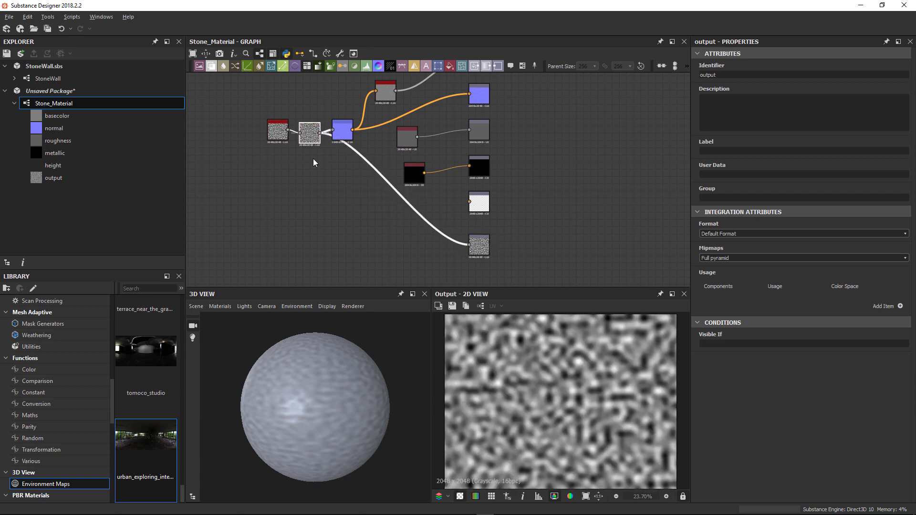
Set the identifier of the new Output node to HeightMap
left_click(310, 132)
scroll(311, 134, "up", 5)
scroll(331, 164, "up", 3)
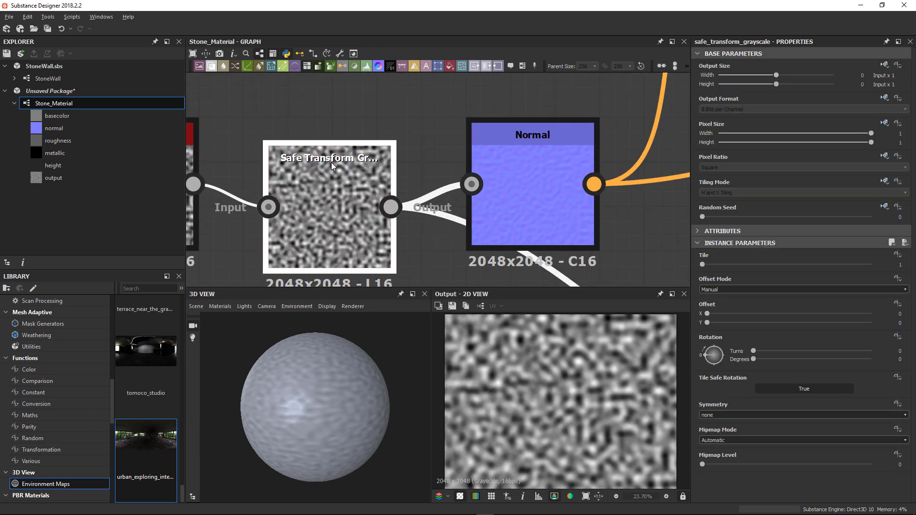
scroll(329, 166, "down", 8)
middle_click_drag(379, 190, 327, 111)
middle_click_drag(476, 199, 451, 148)
scroll(485, 198, "up", 2)
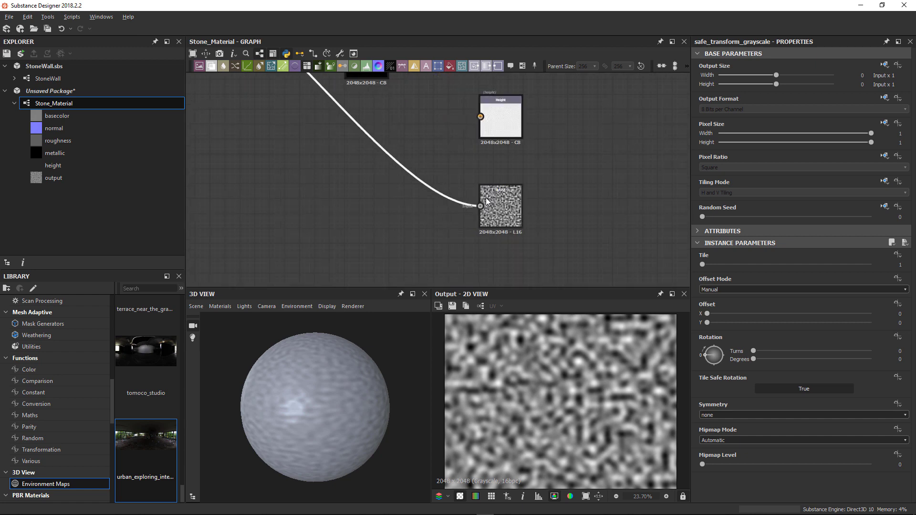
left_click(498, 203)
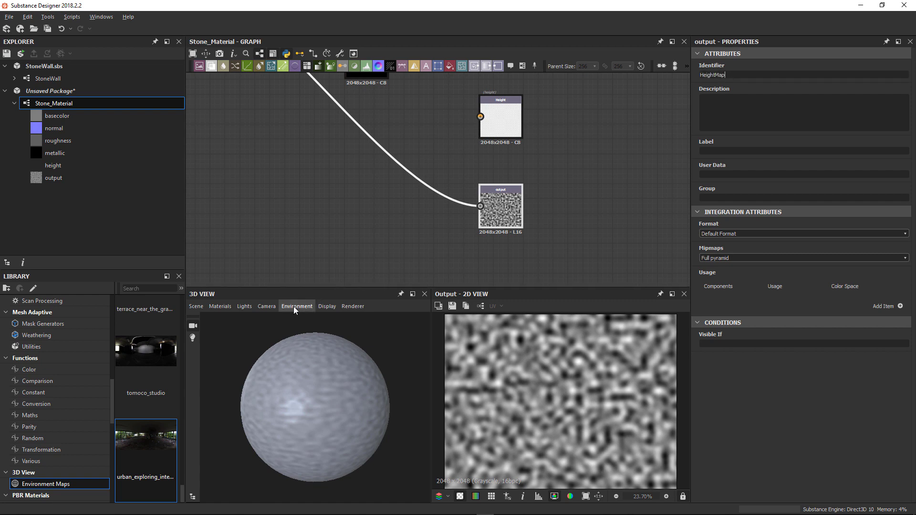
Show the HeightMap output in the 3D view as the material's Height channel and check the displaced sphere up close
right_click(506, 217)
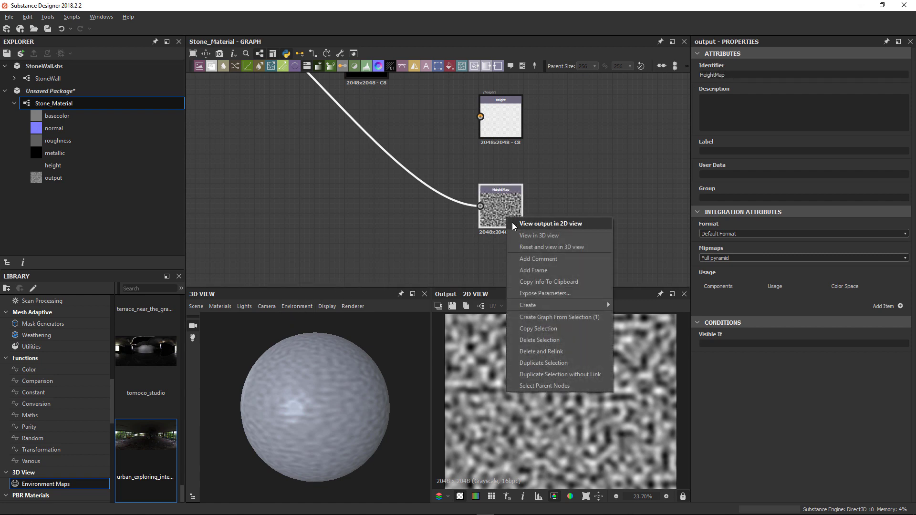
left_click(541, 235)
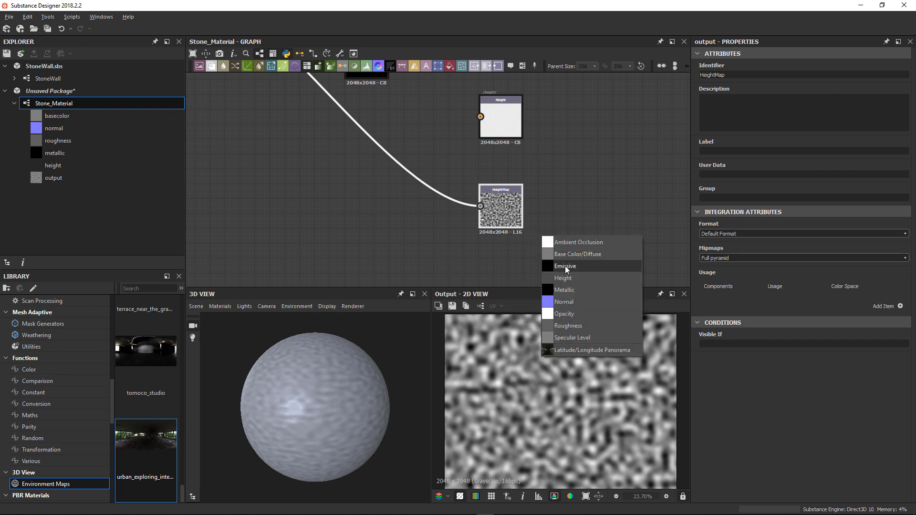
left_click(571, 279)
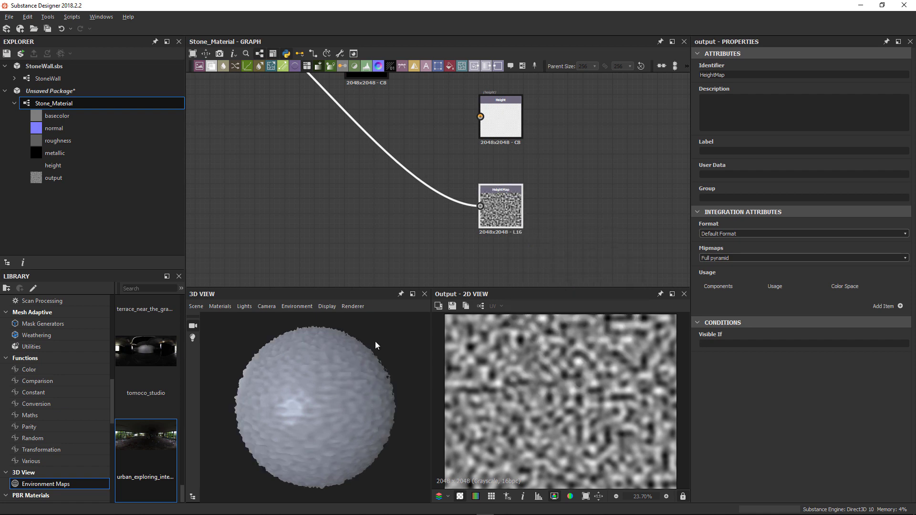
left_click_drag(326, 376, 297, 361)
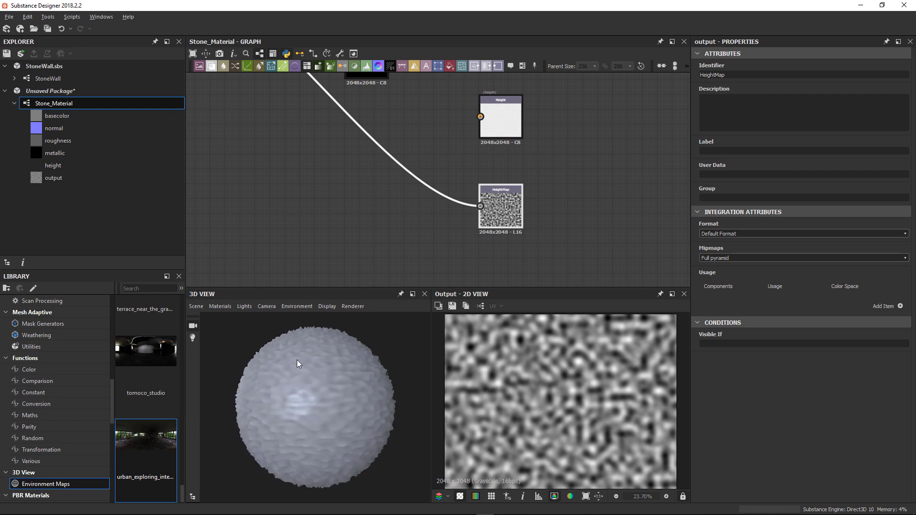
scroll(301, 363, "up", 3)
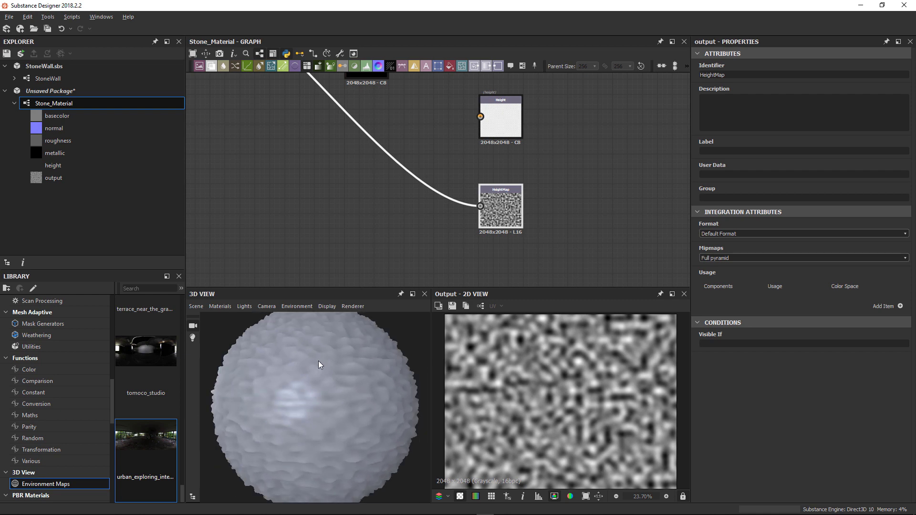
Apply the physically_metallic_roughness Tessellation definition to the default 3D material, with tessellation factor 13 and height scale 4.54
left_click(224, 305)
mouse_move(233, 320)
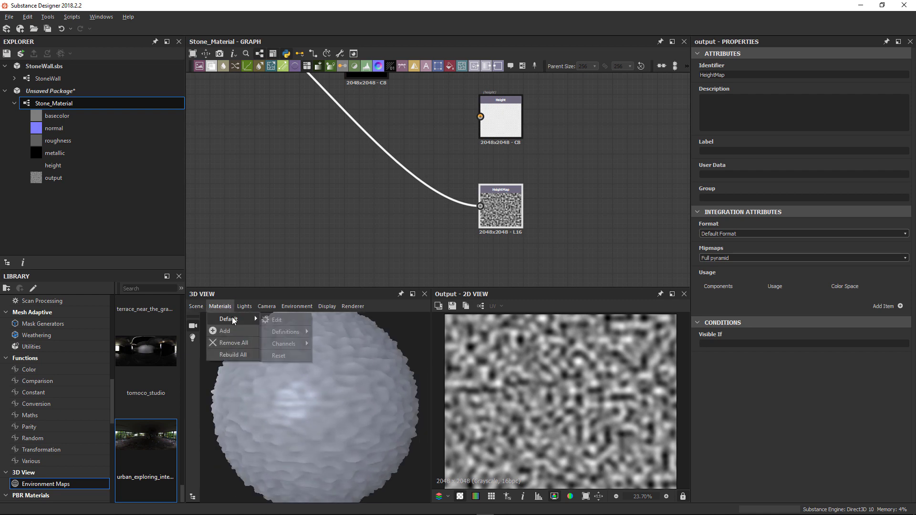
mouse_move(306, 329)
mouse_move(376, 368)
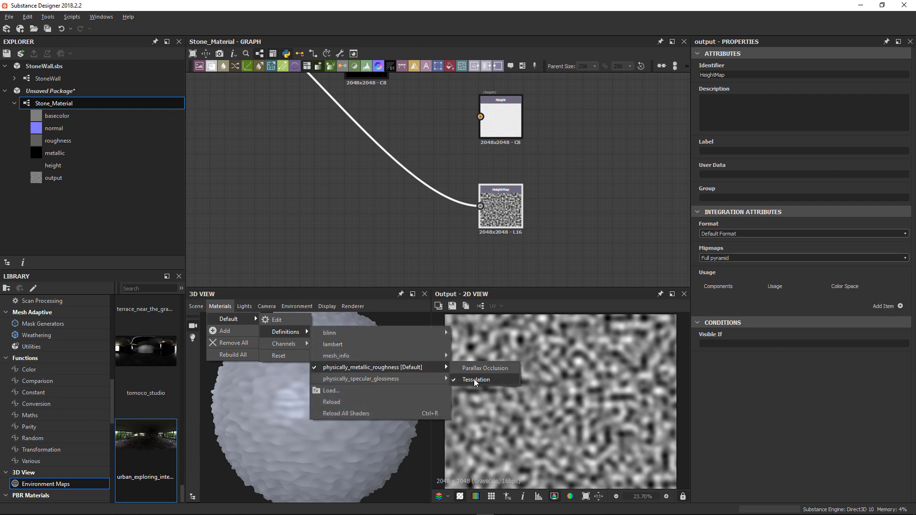
left_click(474, 379)
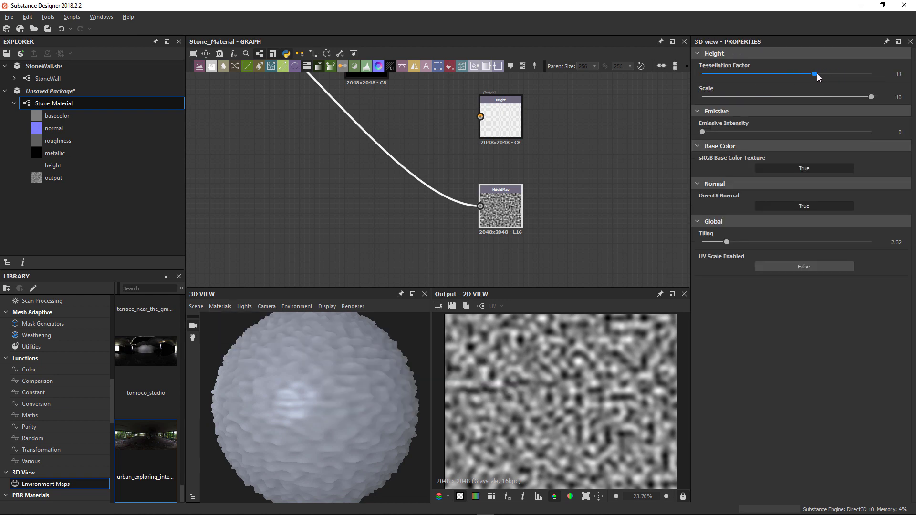
left_click_drag(771, 70, 780, 93)
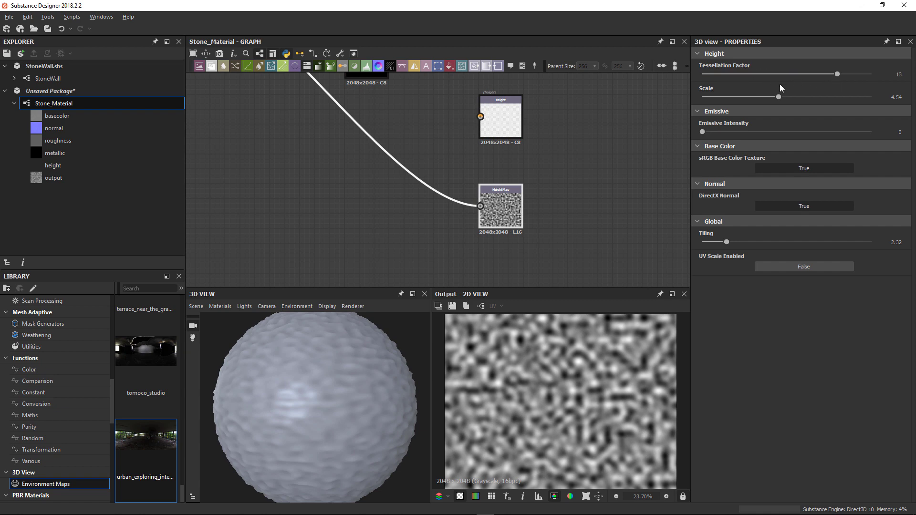
scroll(325, 381, "down", 4)
left_click_drag(324, 380, 443, 384)
scroll(367, 388, "up", 5)
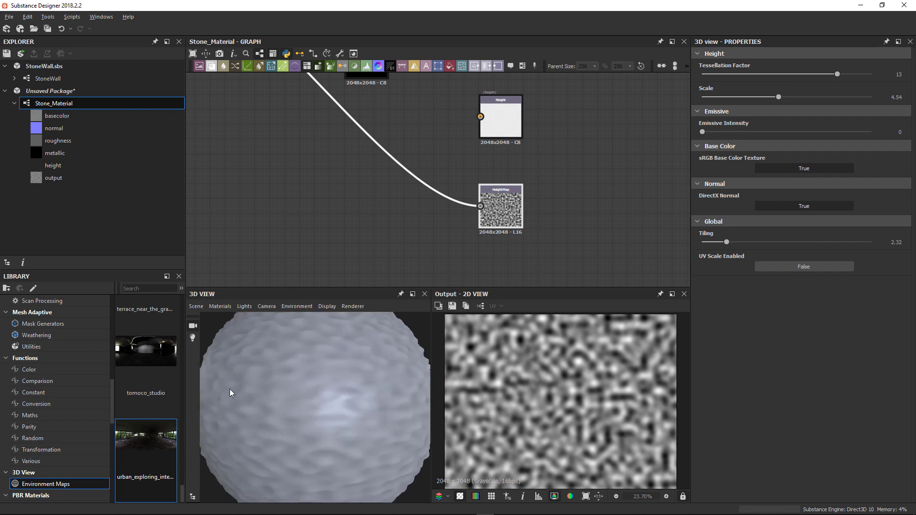
scroll(331, 385, "down", 3)
key("f")
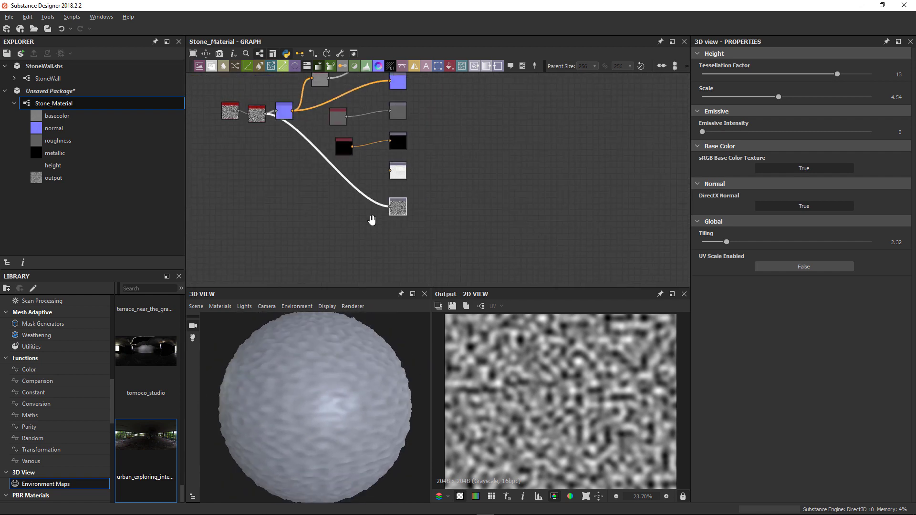
Open the StoneWall graph and examine how its Stones frame is built, starting from the Tile Sampler
left_click(52, 79)
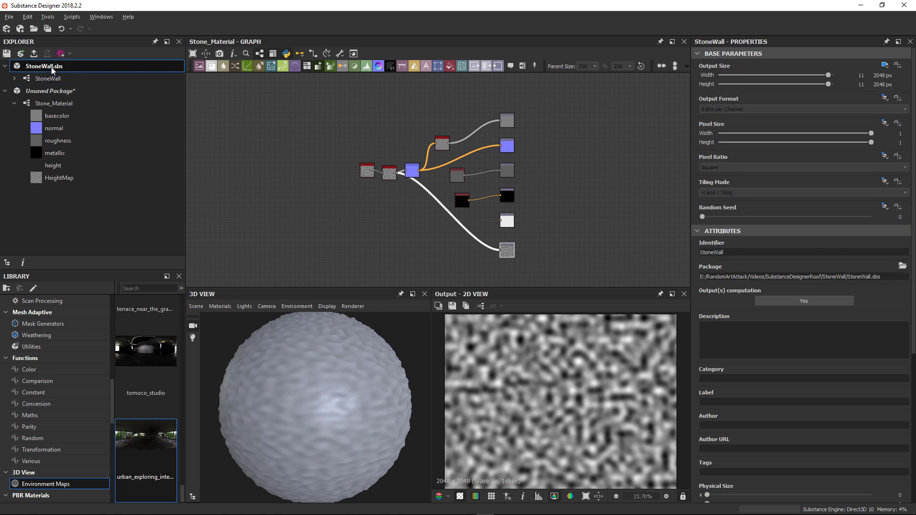
left_click(53, 69)
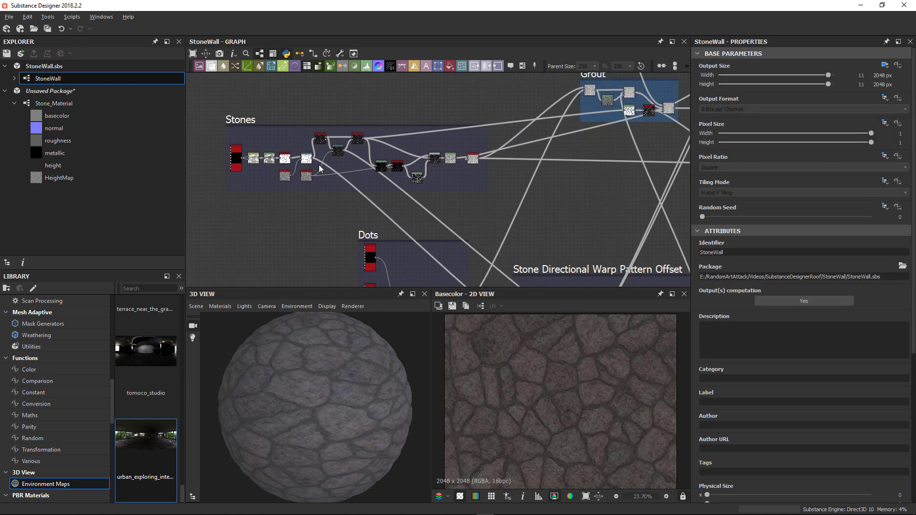
scroll(299, 144, "up", 3)
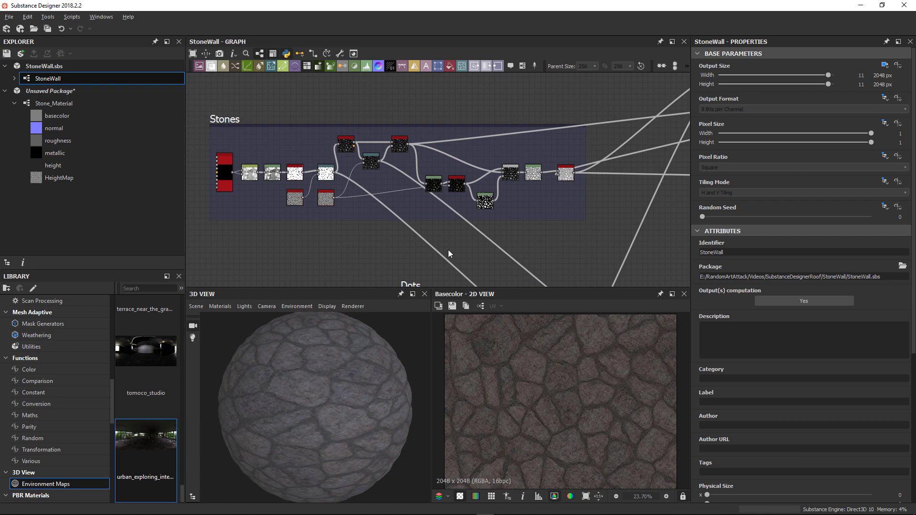
scroll(284, 194, "down", 6)
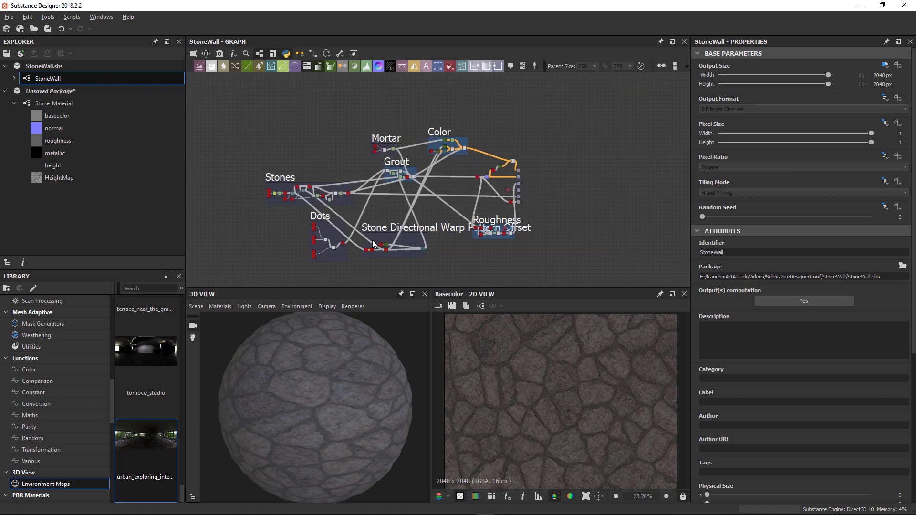
scroll(300, 192, "up", 6)
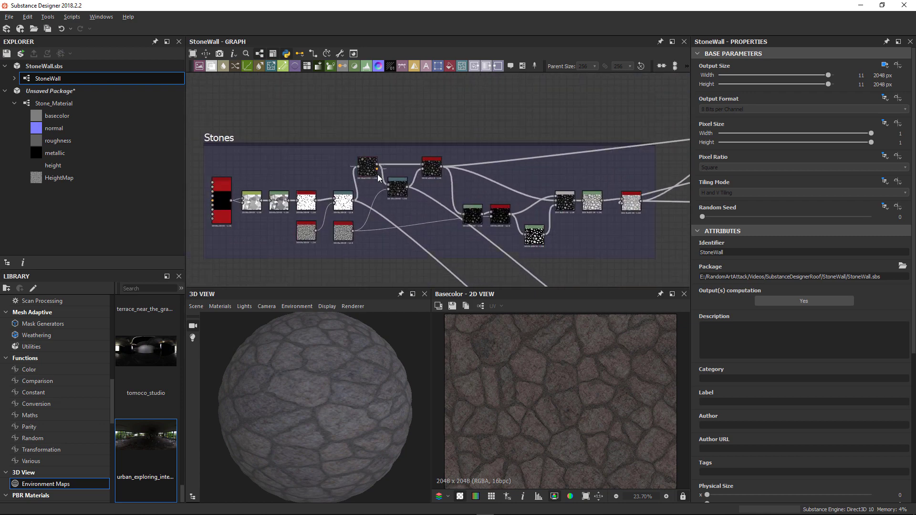
scroll(384, 184, "down", 2)
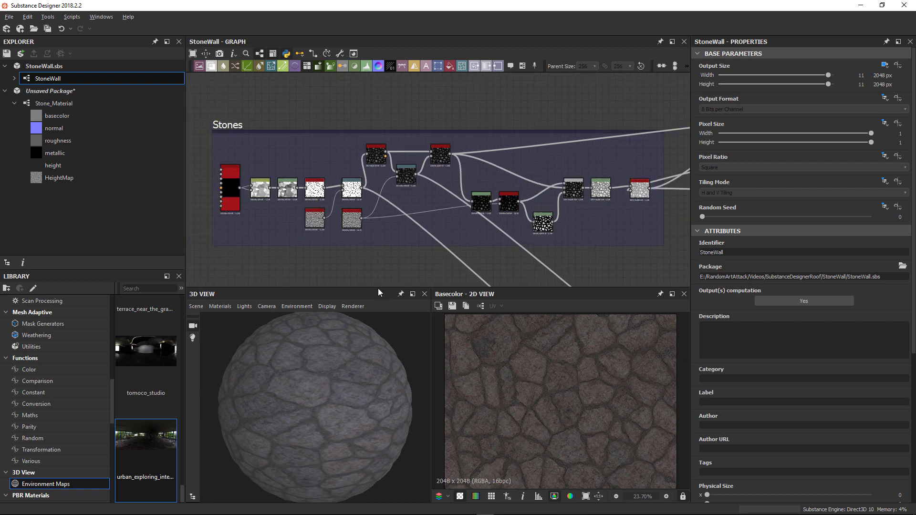
scroll(230, 182, "up", 3)
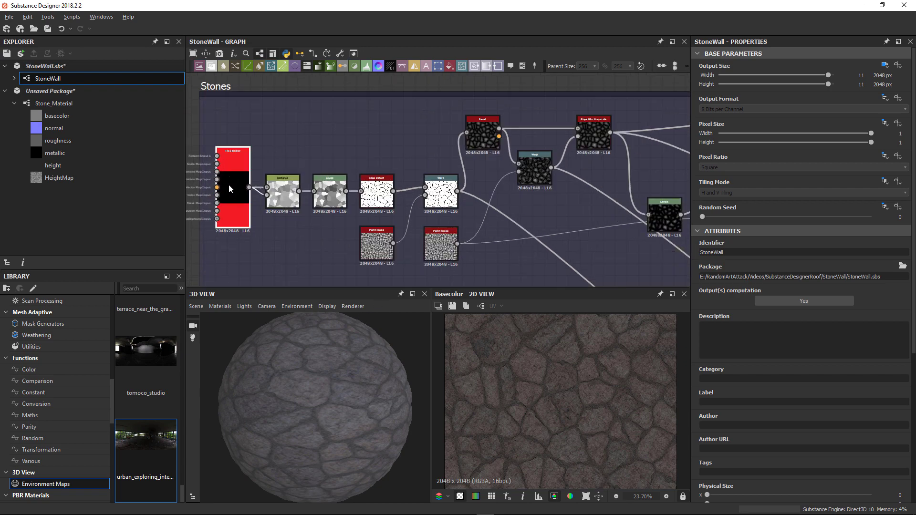
scroll(228, 184, "up", 2)
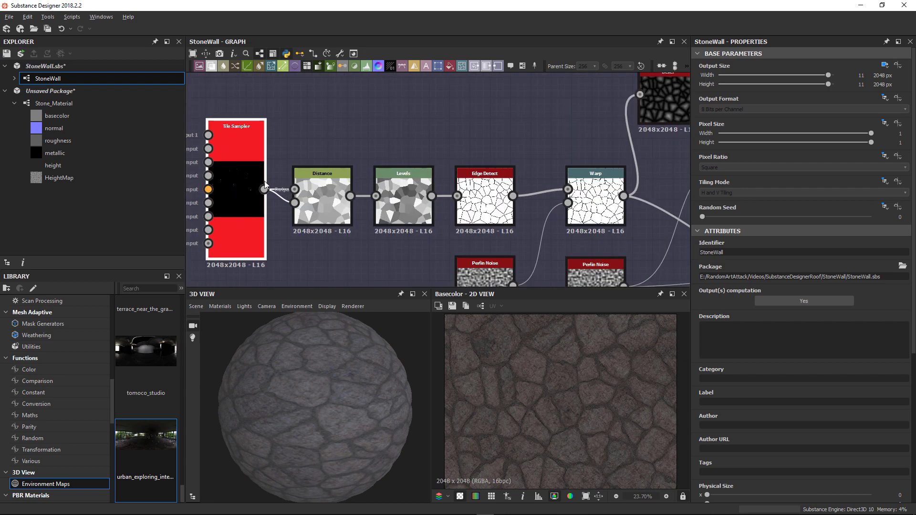
middle_click_drag(418, 200, 365, 192)
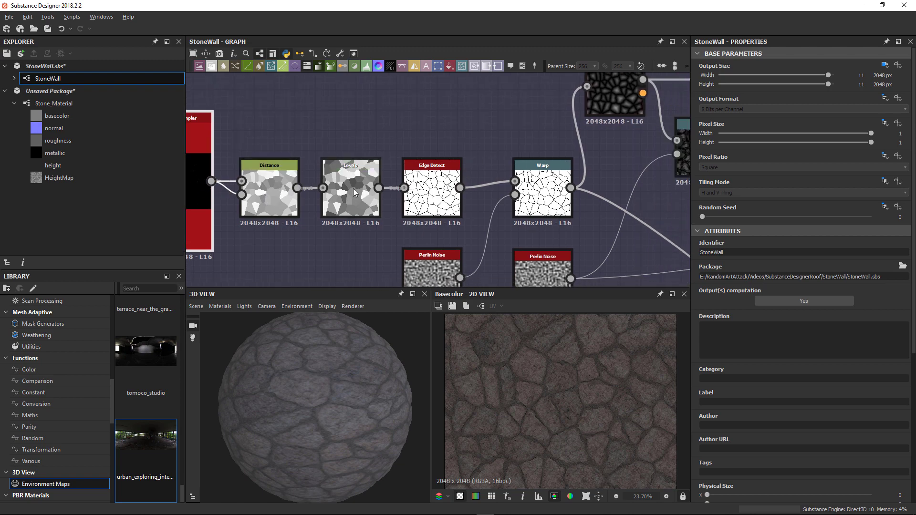
Preview the Distance, Edge Detect, first Warp and first Slope Blur Grayscale nodes of the Stones frame in 2D
double_click(263, 203)
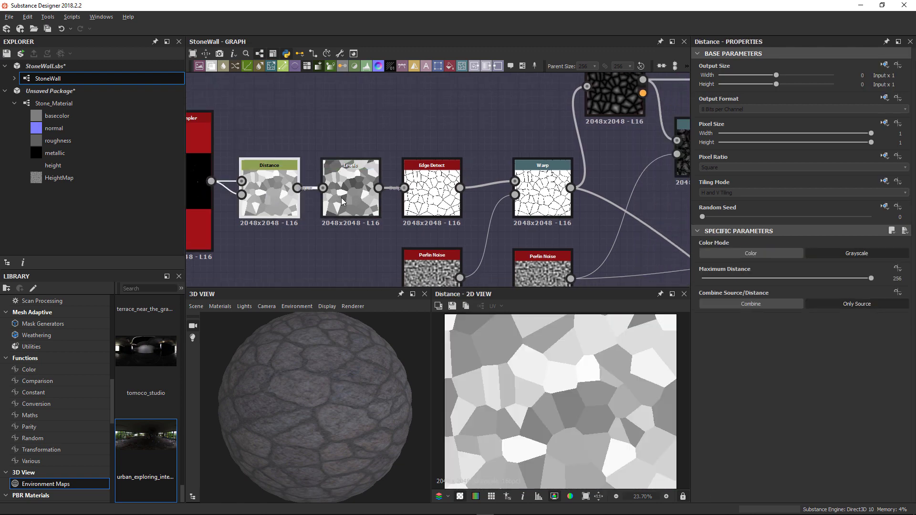
double_click(447, 203)
middle_click_drag(448, 202, 336, 180)
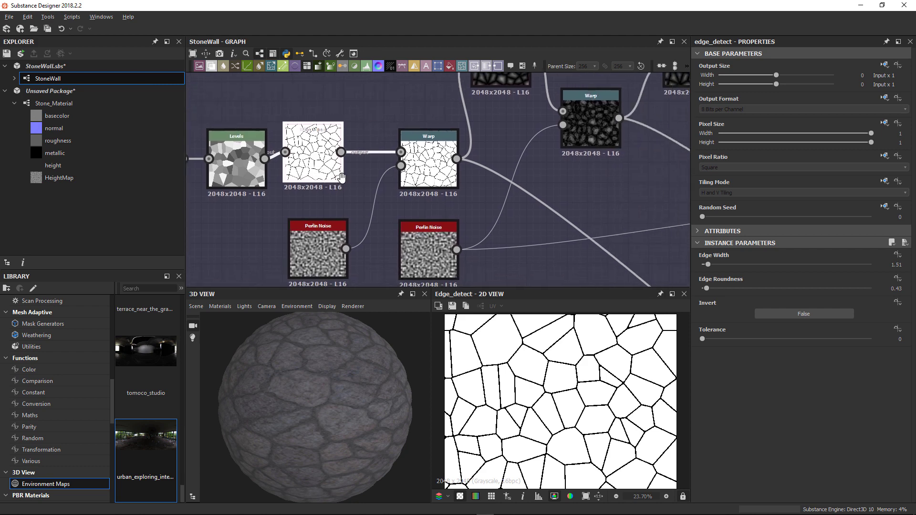
double_click(429, 170)
scroll(543, 392, "up", 1)
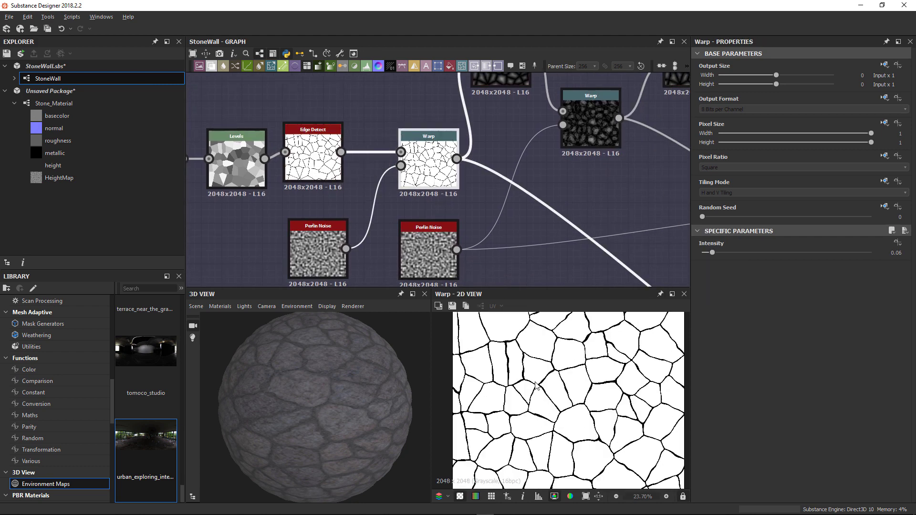
middle_click_drag(527, 274, 329, 220)
double_click(464, 128)
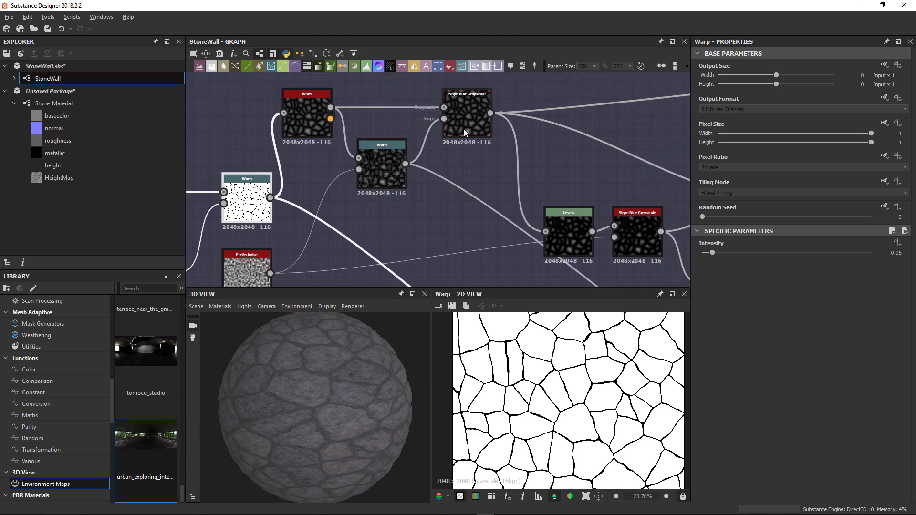
scroll(520, 379, "up", 4)
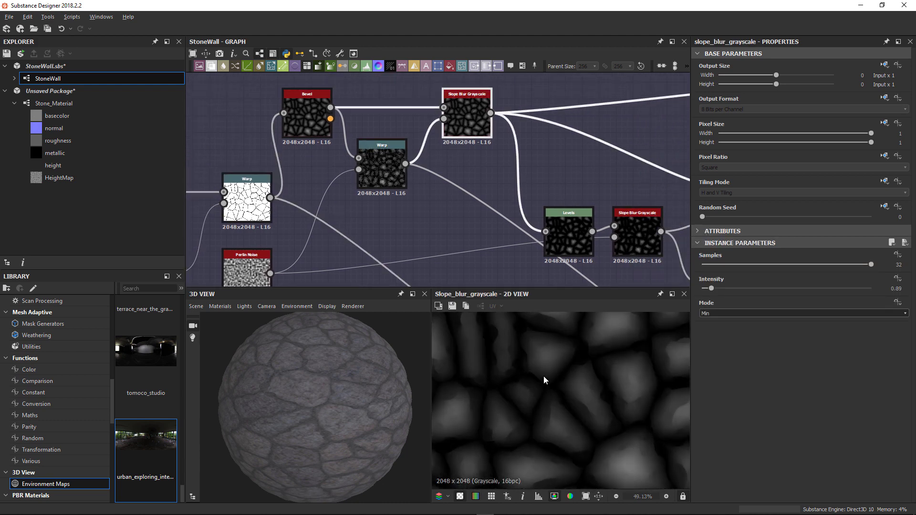
Preview the Levels node feeding the Blend node's opacity and examine how the second Slope Blur Grayscale connects to both
middle_click_drag(528, 252, 407, 203)
scroll(407, 202, "down", 1)
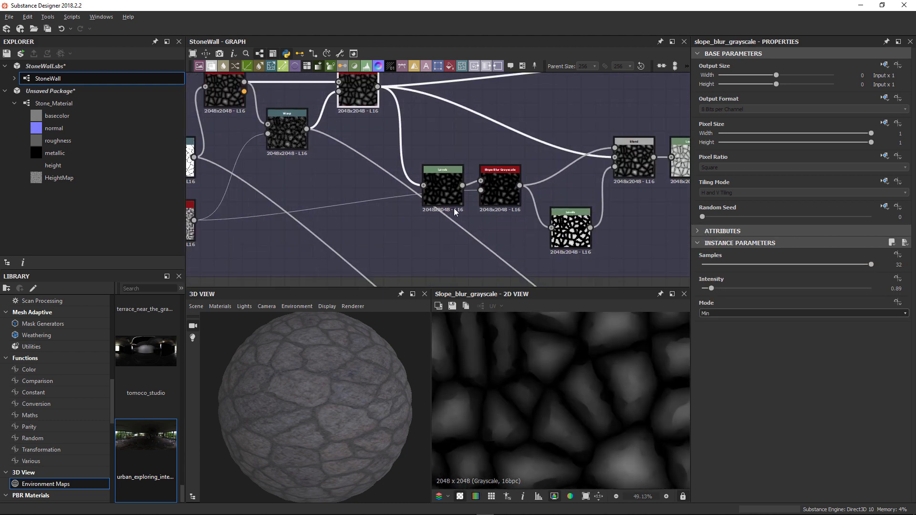
middle_click_drag(524, 208, 375, 206)
middle_click_drag(436, 210, 307, 218)
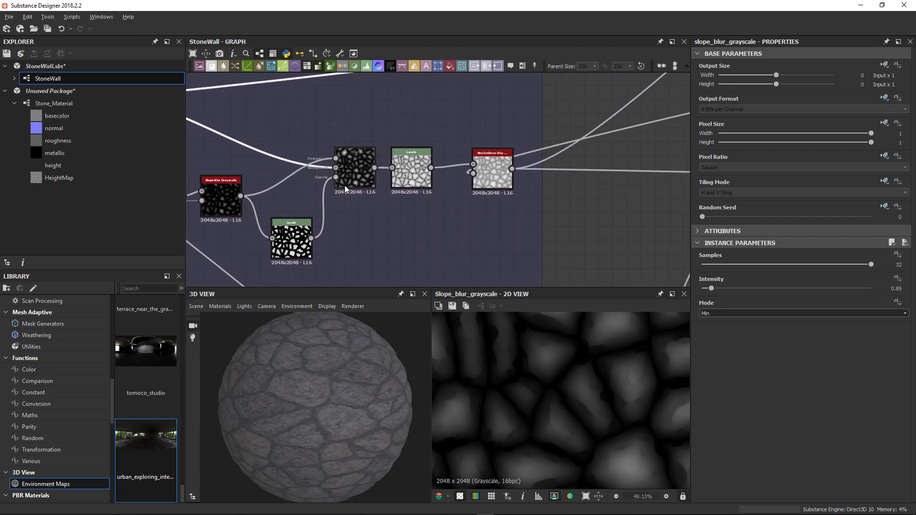
double_click(300, 247)
scroll(336, 257, "up", 1)
scroll(335, 257, "up", 2)
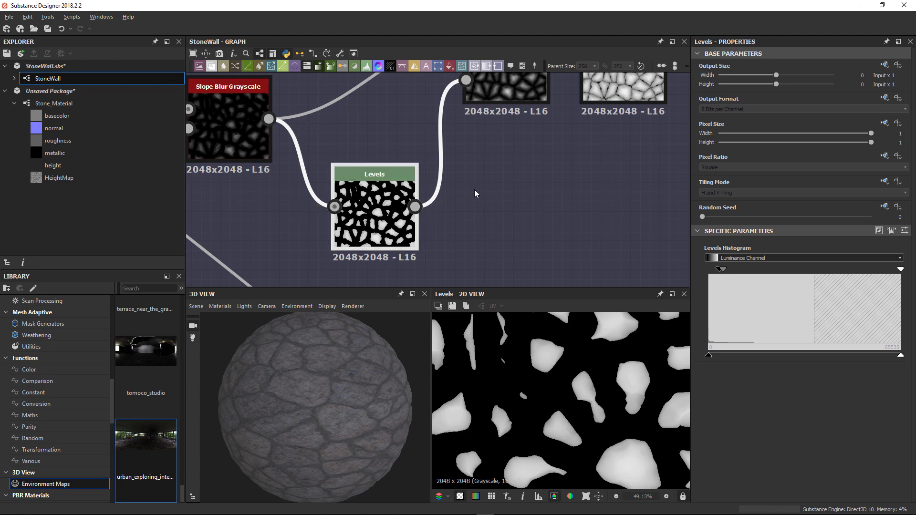
middle_click_drag(488, 194, 476, 252)
middle_click_drag(322, 191, 446, 189)
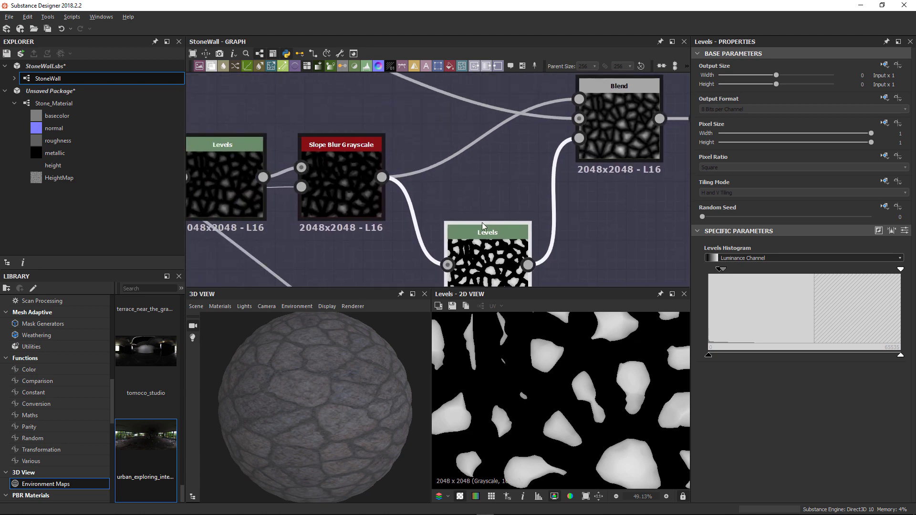
middle_click_drag(584, 164, 421, 175)
Preview the Blend node, the Levels node following it, and the Non Uniform Blur Grayscale node ending the Stones chain
left_click(459, 155)
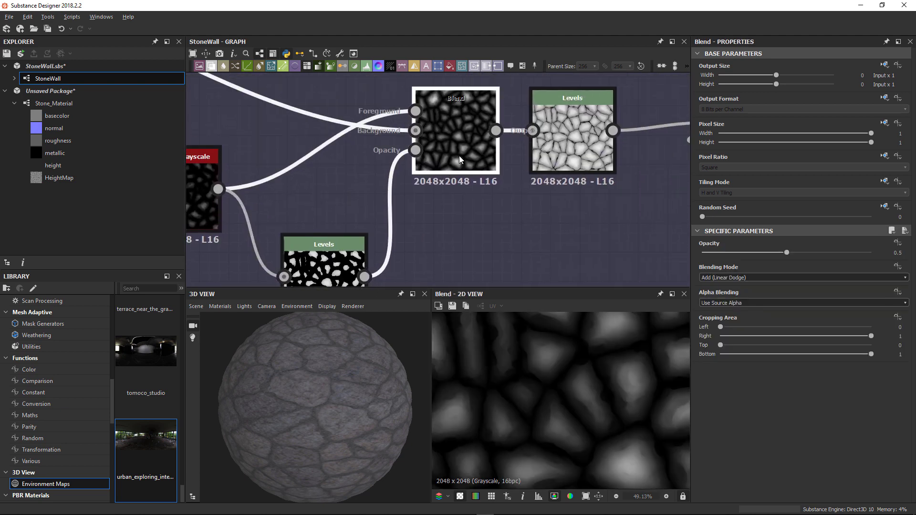
middle_click_drag(525, 275, 403, 283)
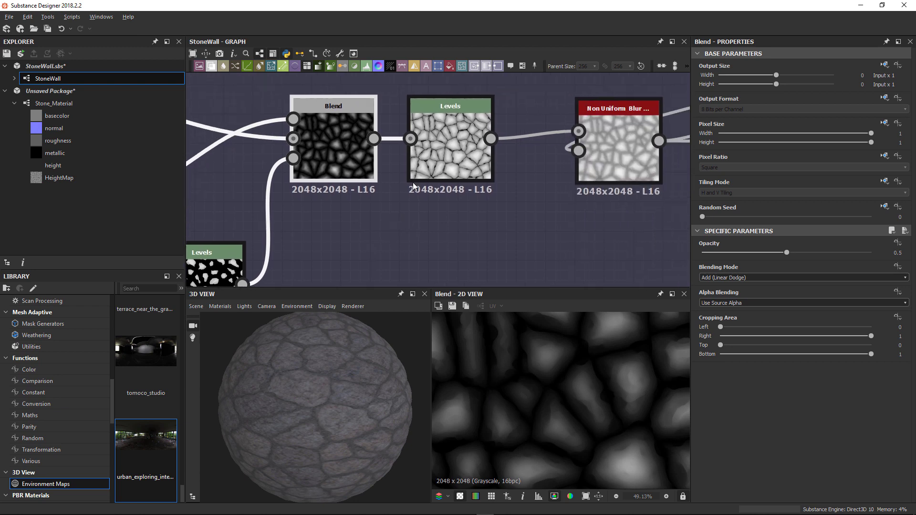
left_click(434, 142)
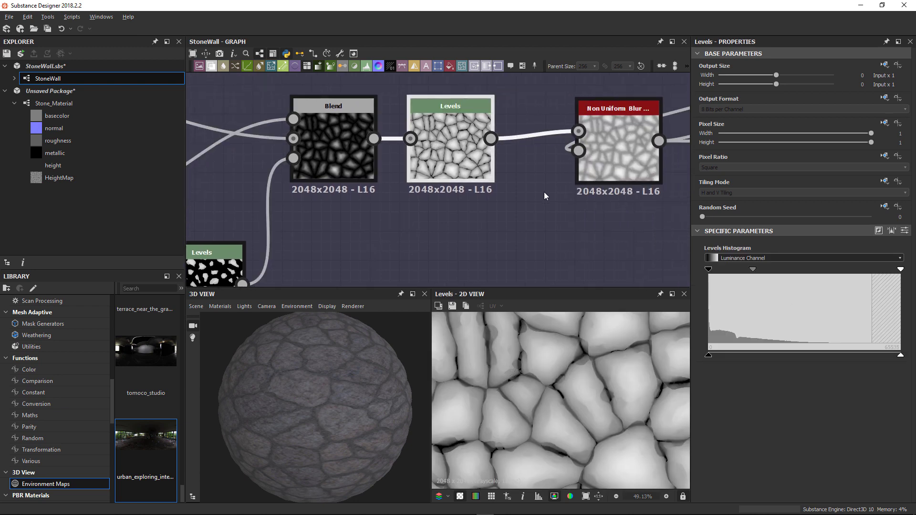
middle_click_drag(544, 195, 428, 202)
left_click(494, 171)
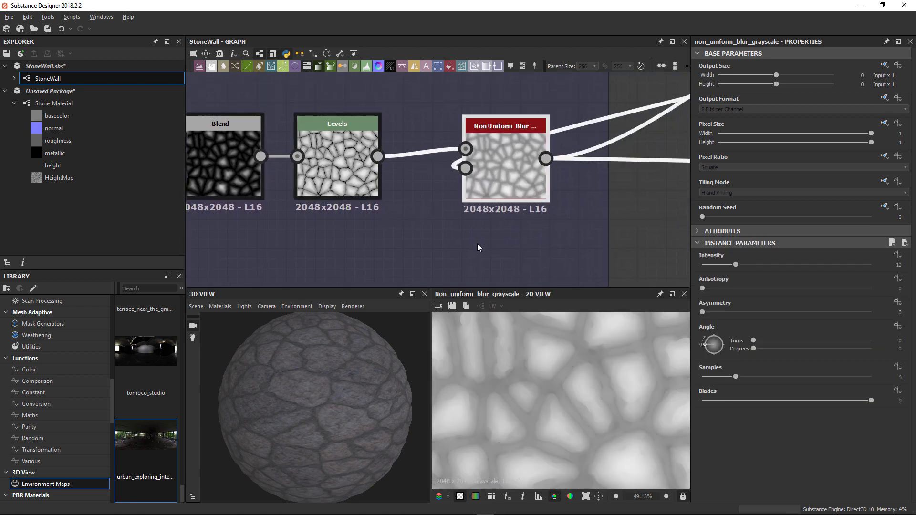
Move the Non Uniform Blur Grayscale node slightly lower and closer to the preceding Levels node
scroll(477, 244, "down", 1)
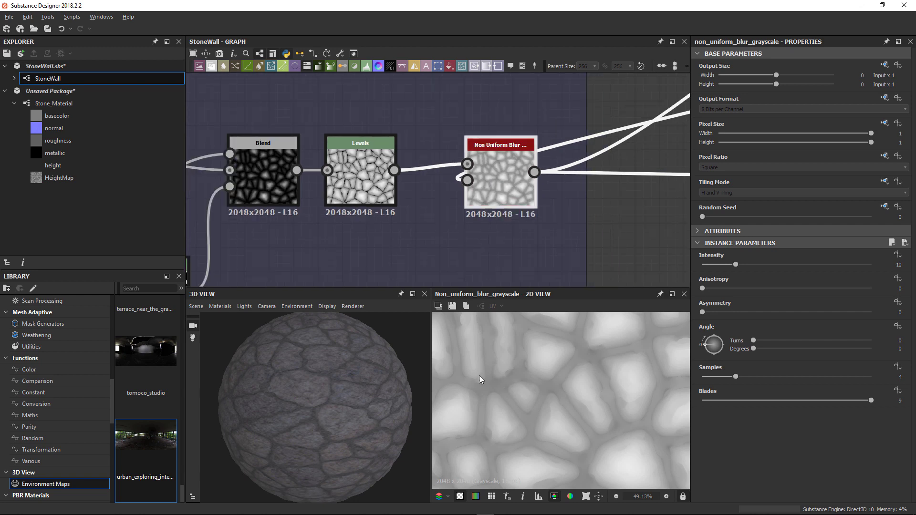
scroll(531, 240, "down", 2)
scroll(522, 234, "up", 2)
mouse_move(508, 183)
left_mouse_down()
mouse_move(556, 222)
mouse_move(496, 196)
left_mouse_up()
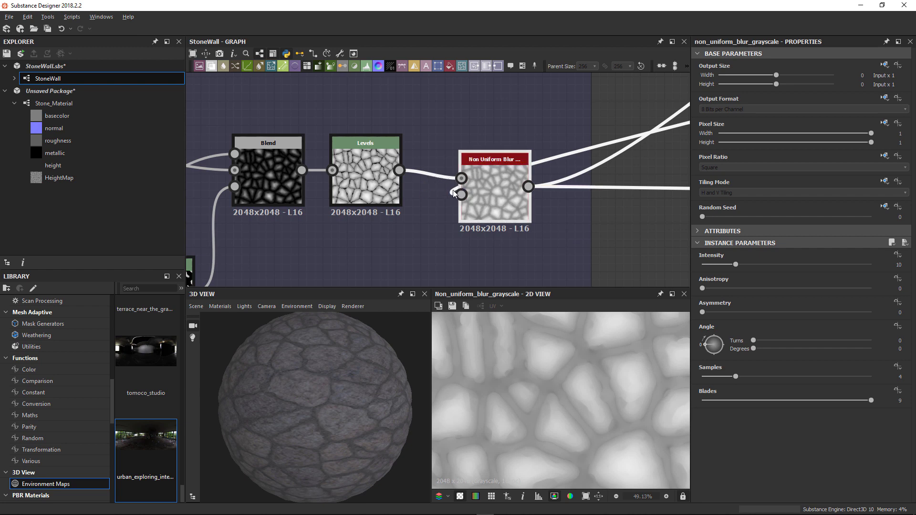
Preview the Distance, Levels and Tile Sampler nodes that start the Stones chain of the Stone_Material graph
scroll(501, 179, "down", 5)
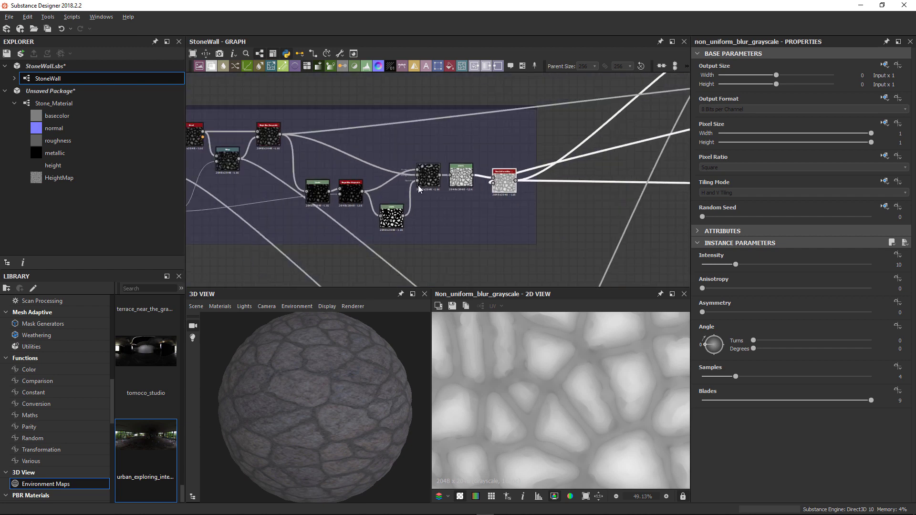
scroll(429, 188, "up", 2)
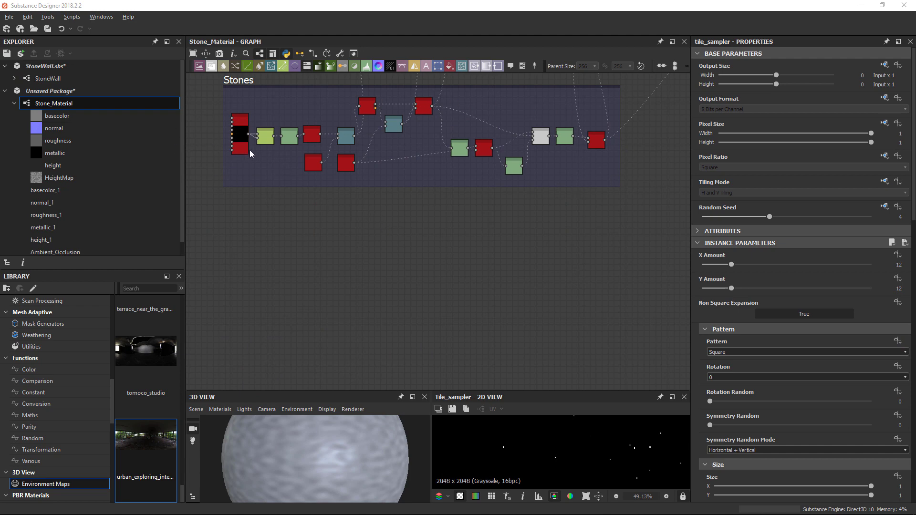
double_click(265, 138)
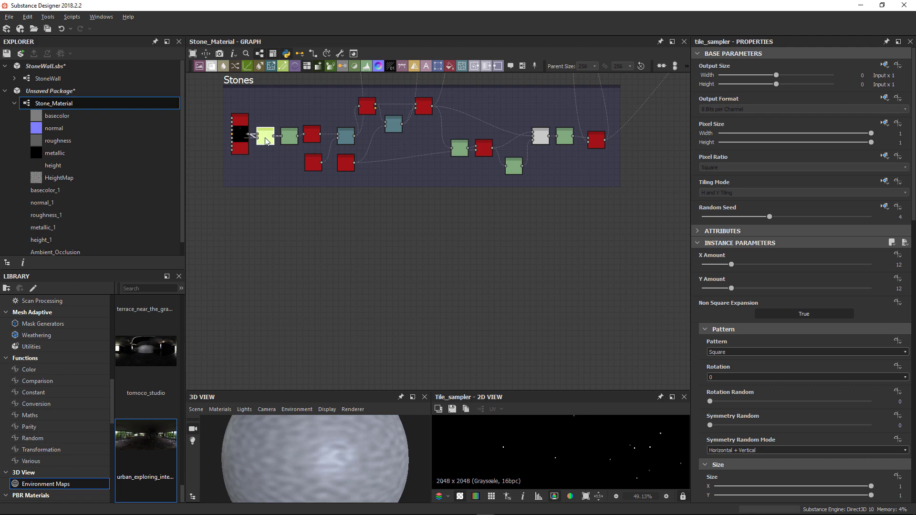
double_click(295, 136)
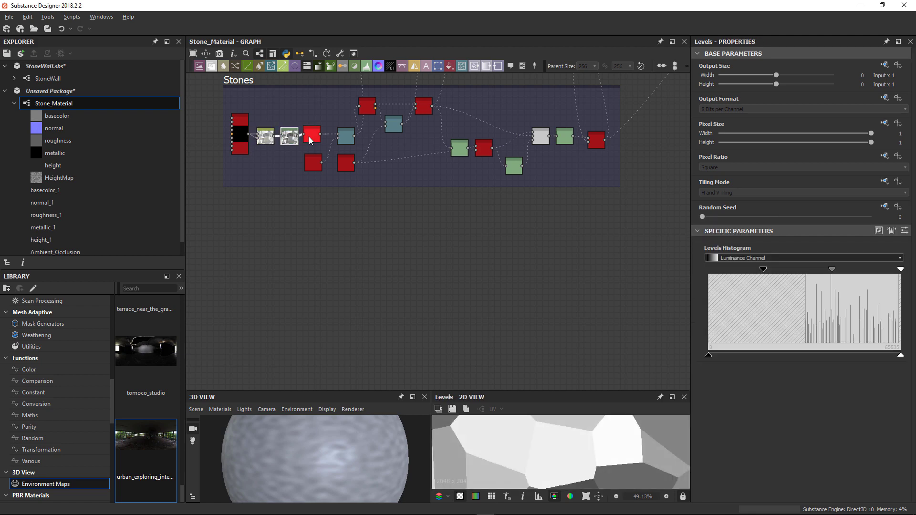
scroll(284, 143, "down", 5)
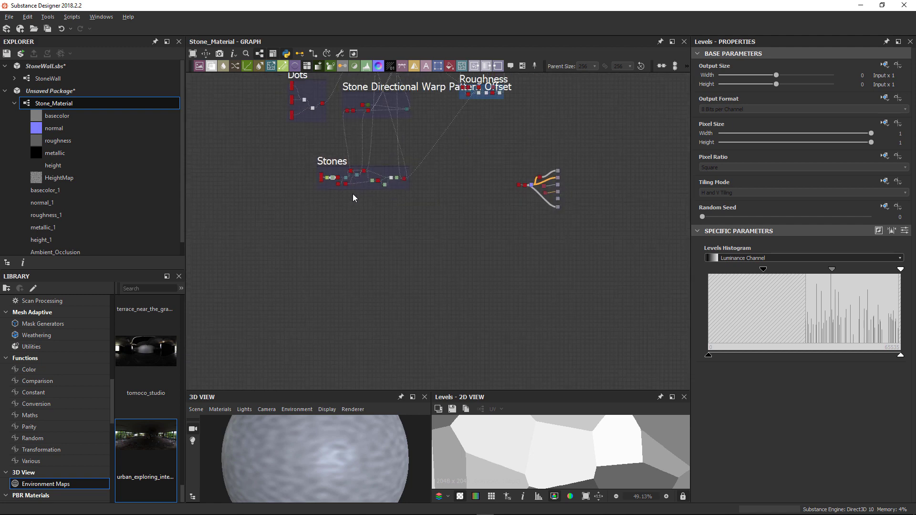
scroll(329, 190, "up", 3)
scroll(343, 193, "up", 3)
middle_click_drag(358, 198, 296, 129)
scroll(313, 134, "up", 2)
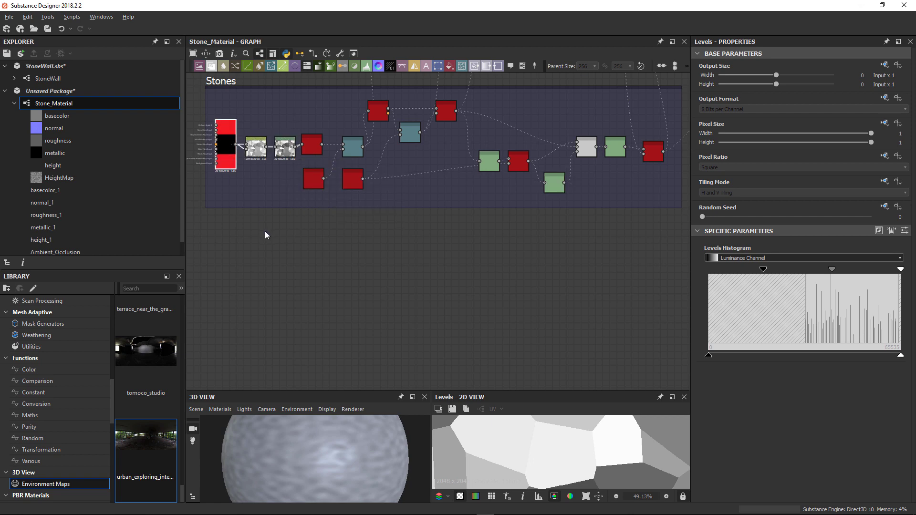
double_click(232, 152)
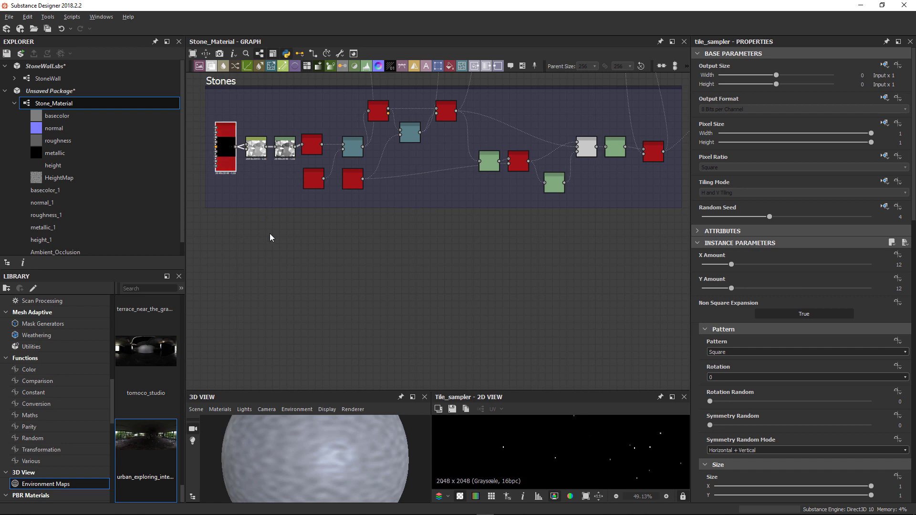
Add a new Tile Sampler node below the start of the Stones frame
key("space")
type("t")
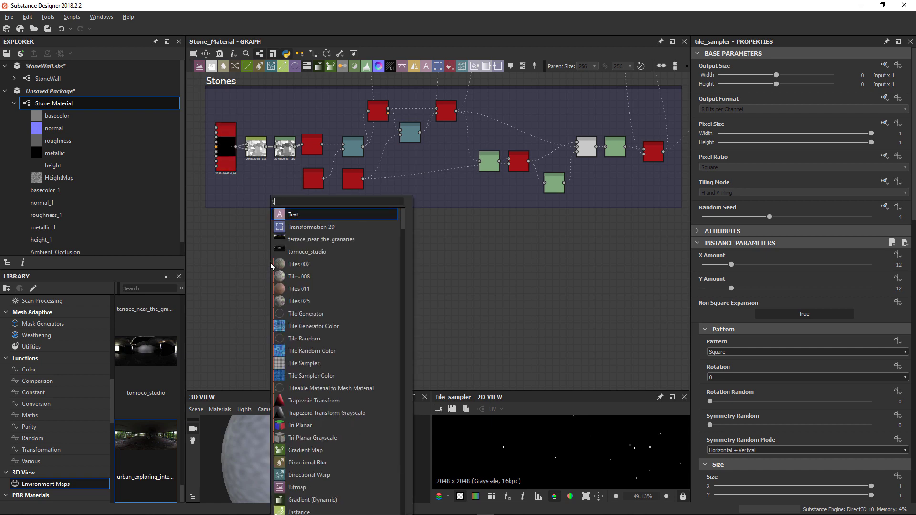
type("ile")
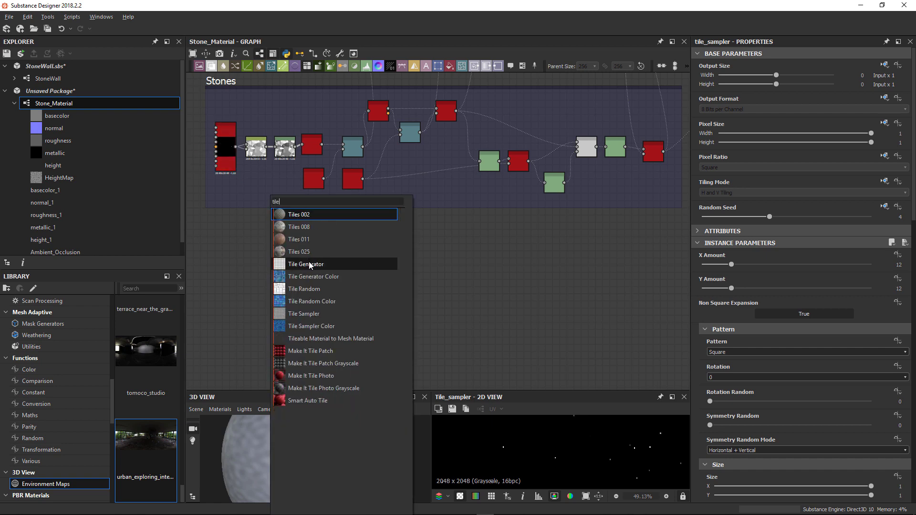
left_click(308, 315)
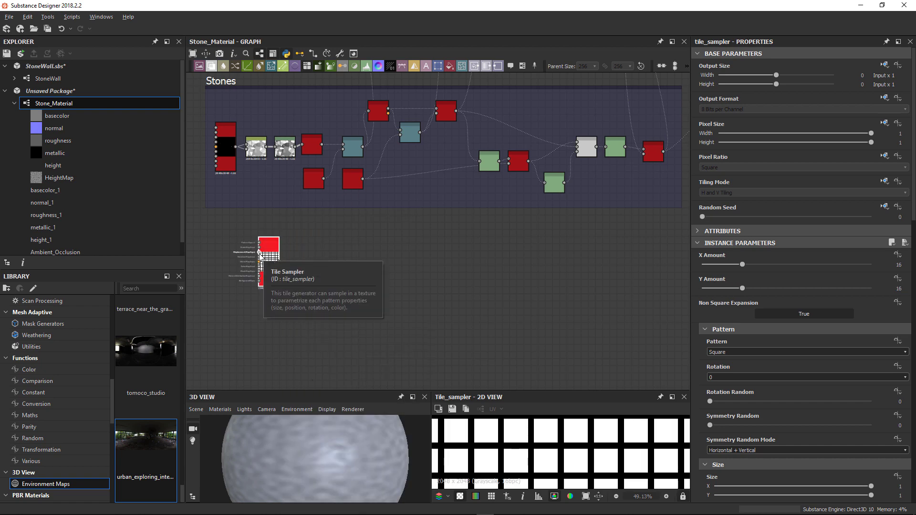
left_click_drag(263, 258, 233, 253)
scroll(268, 256, "up", 4)
middle_click_drag(268, 256, 445, 324)
Check the Stones frame's Tile Sampler in 2D, and set the new Tile Sampler's Pattern to Disc
left_click(336, 122)
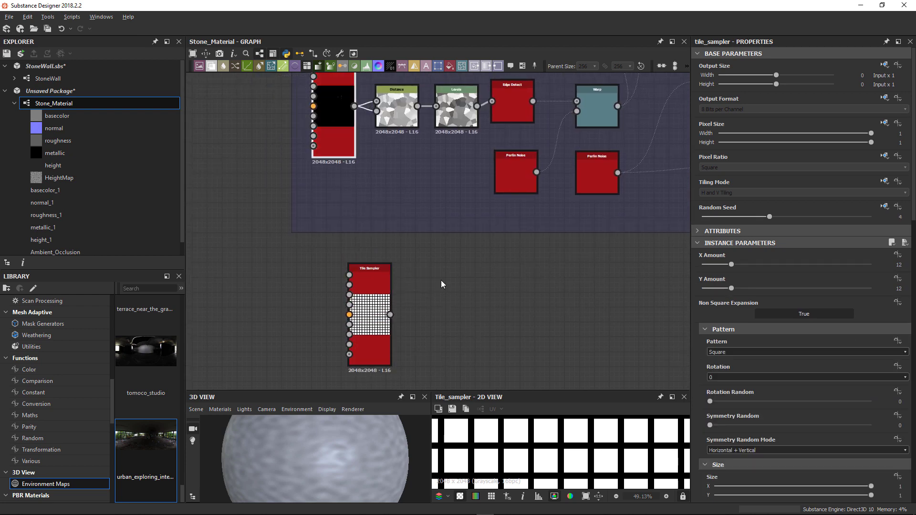
double_click(338, 120)
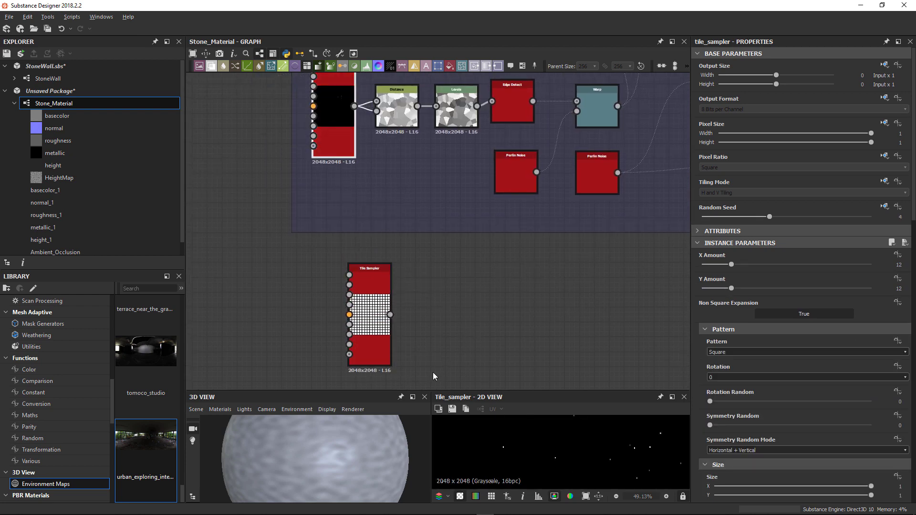
left_click(367, 305)
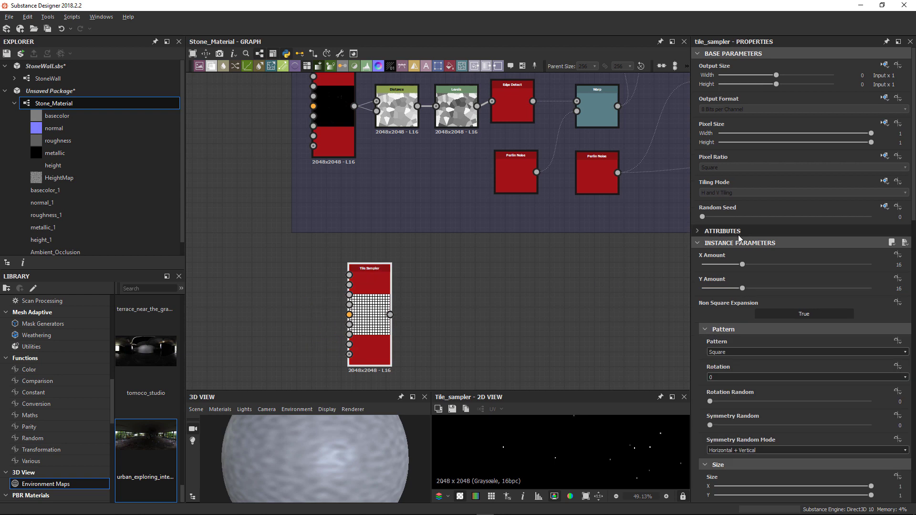
scroll(741, 269, "down", 2)
scroll(740, 266, "down", 3)
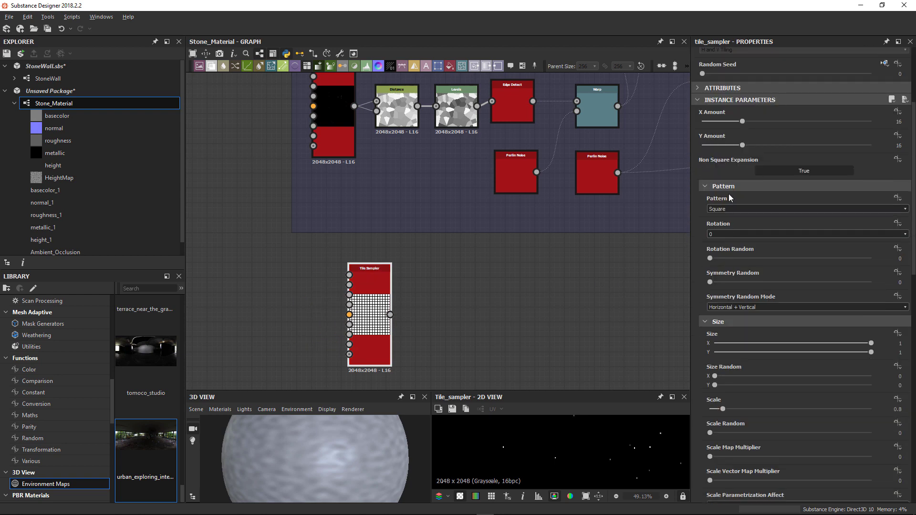
left_click(732, 209)
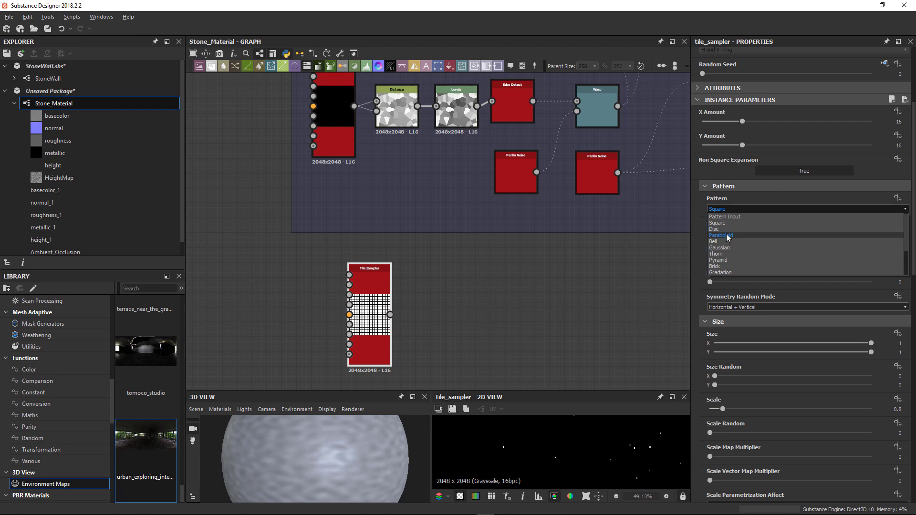
left_click(725, 229)
scroll(372, 311, "up", 3)
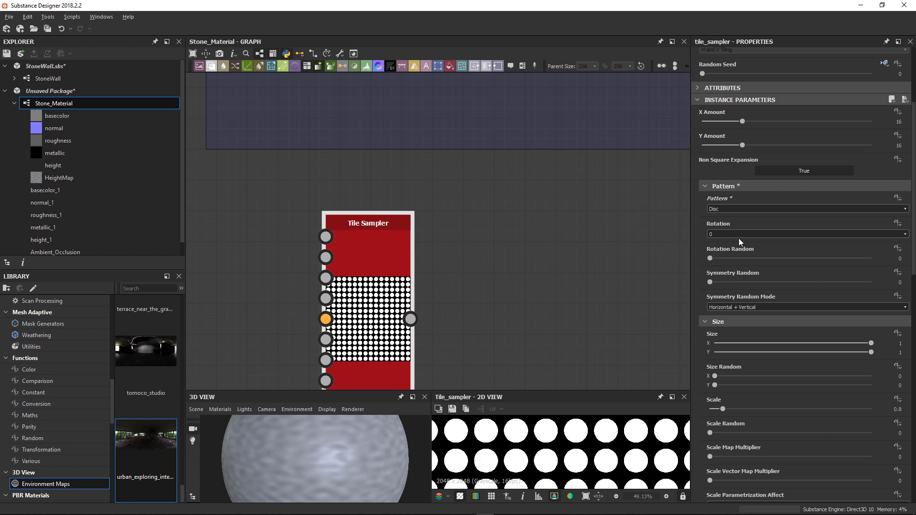
Set the new Tile Sampler's Size to 0.03 in X and Y, and its Size Random to X 1 and Y 0.95
scroll(739, 239, "down", 1)
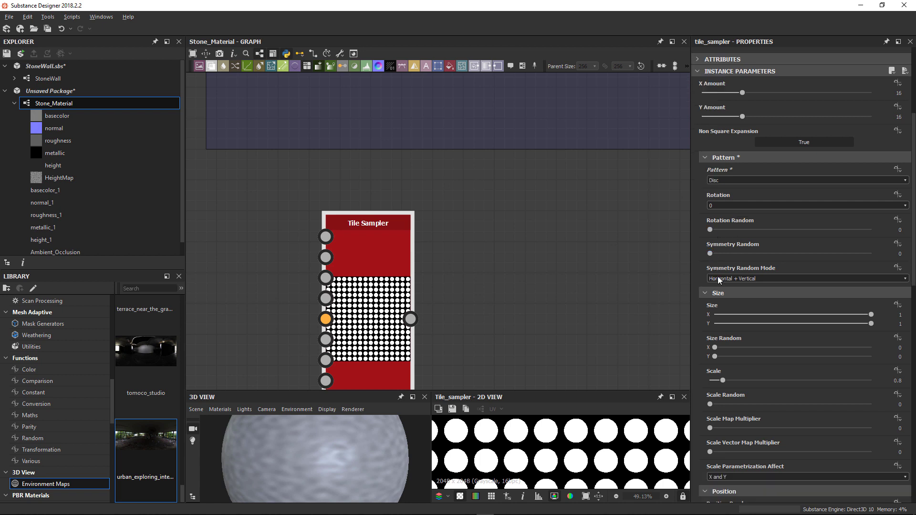
mouse_move(716, 346)
left_mouse_down()
mouse_move(901, 354)
mouse_move(713, 348)
left_mouse_up()
left_click_drag(871, 315, 721, 327)
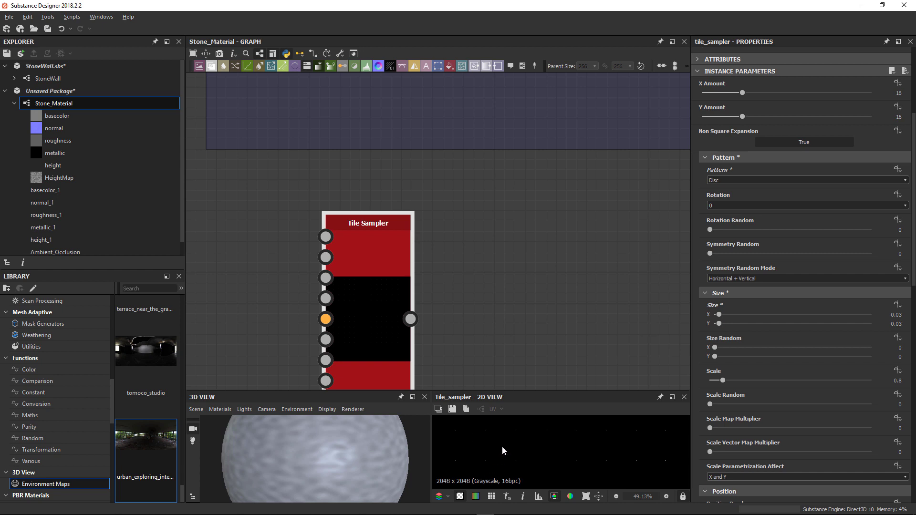
scroll(502, 450, "down", 3)
scroll(755, 340, "down", 1)
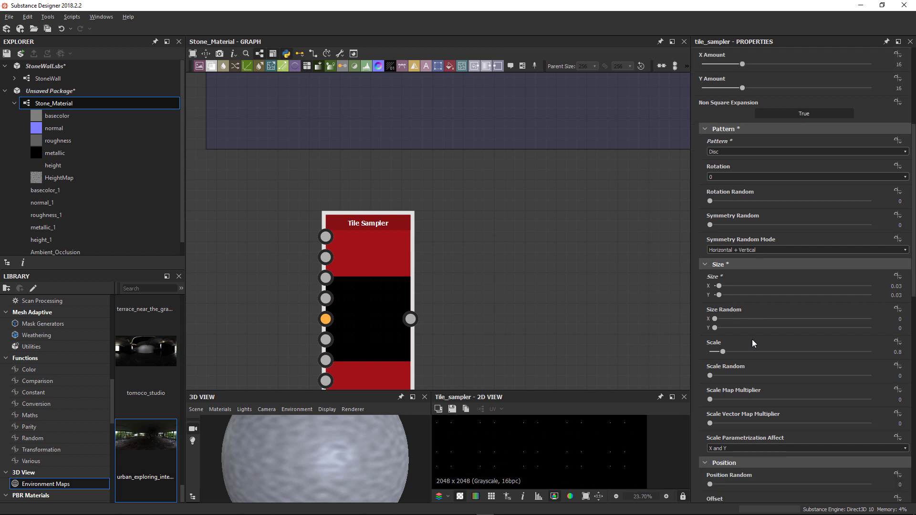
left_click_drag(715, 319, 863, 328)
Set the new Tile Sampler's Scale to 3.27 and its Scale Random to 0.61
left_click_drag(722, 353, 763, 356)
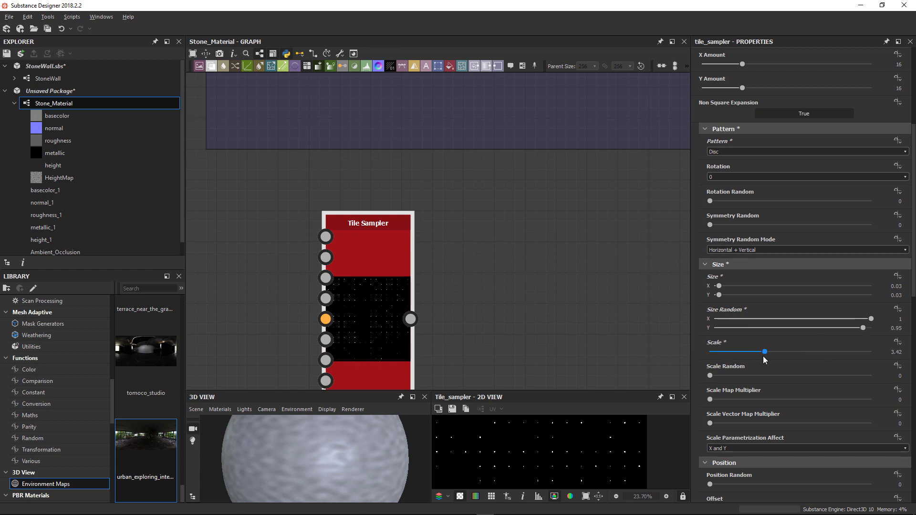
scroll(763, 354, "down", 2)
left_click_drag(710, 318, 809, 322)
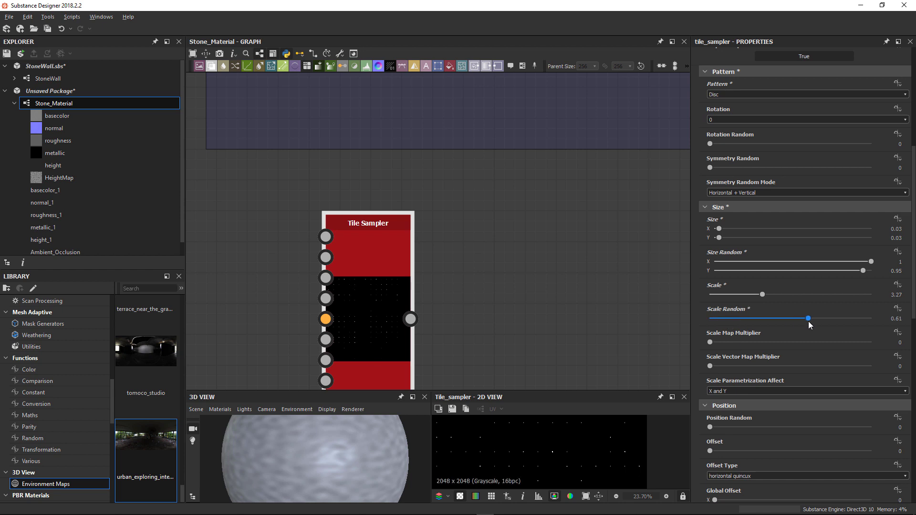
scroll(718, 344, "down", 1)
scroll(718, 344, "down", 1)
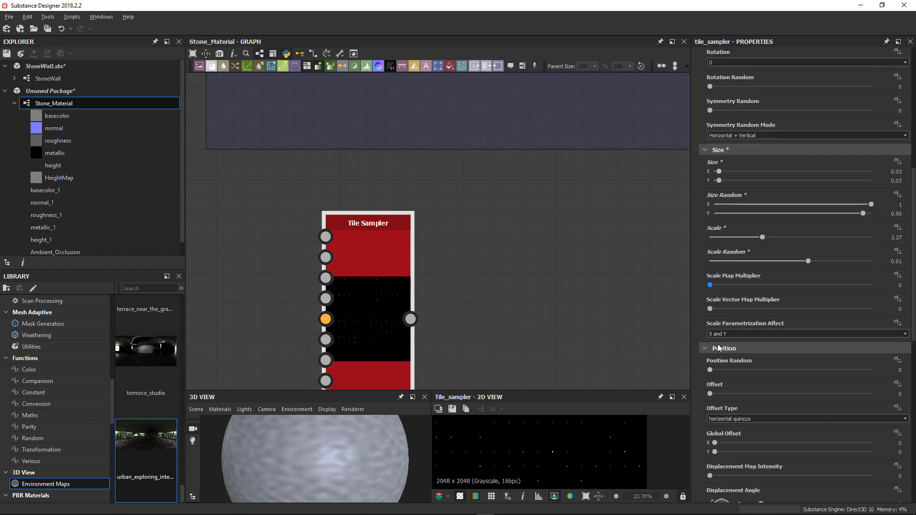
Move the new Tile Sampler up against the Stones frame, and set its Offset to 1 and Position Random to 10
left_click_drag(378, 233, 354, 187)
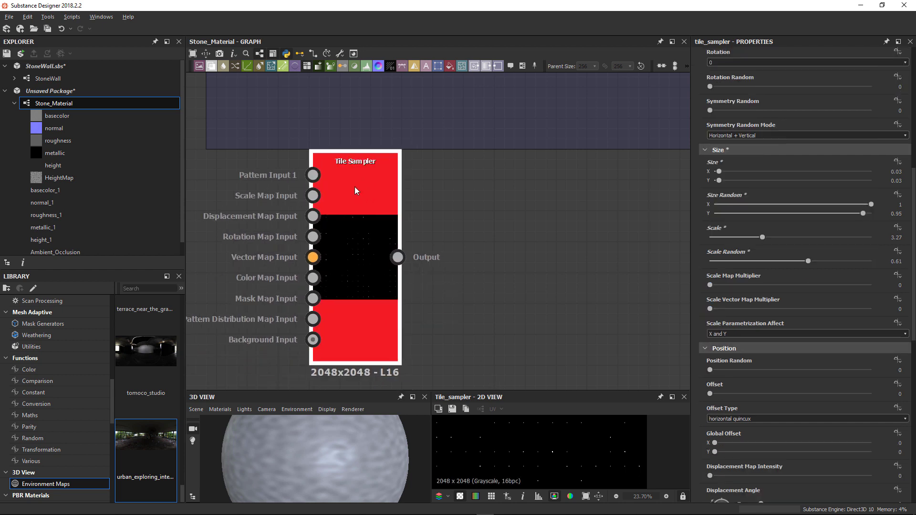
scroll(721, 353, "down", 1)
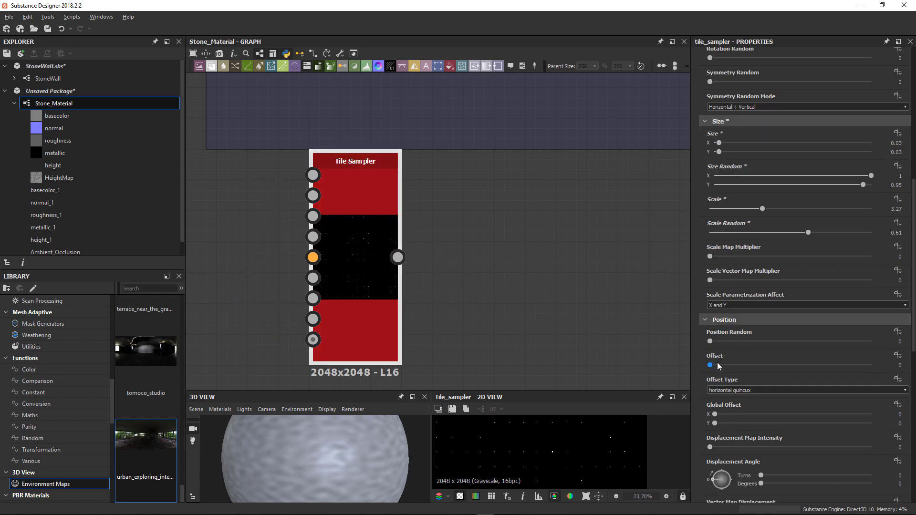
left_click_drag(717, 362, 901, 369)
left_click_drag(719, 341, 884, 344)
scroll(749, 347, "down", 1)
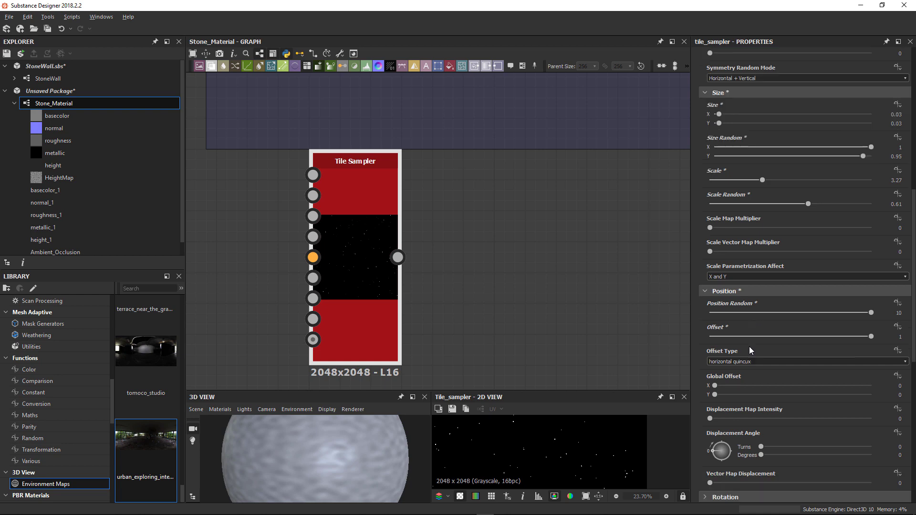
Set the new Tile Sampler's Color Random to 1, and make the 3D and 2D views slightly taller
scroll(749, 346, "down", 4)
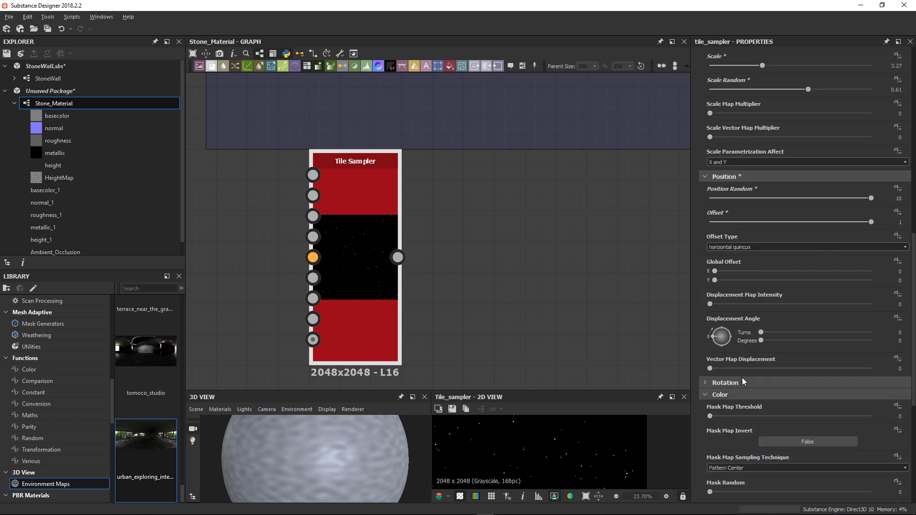
scroll(743, 381, "down", 1)
scroll(716, 387, "down", 4)
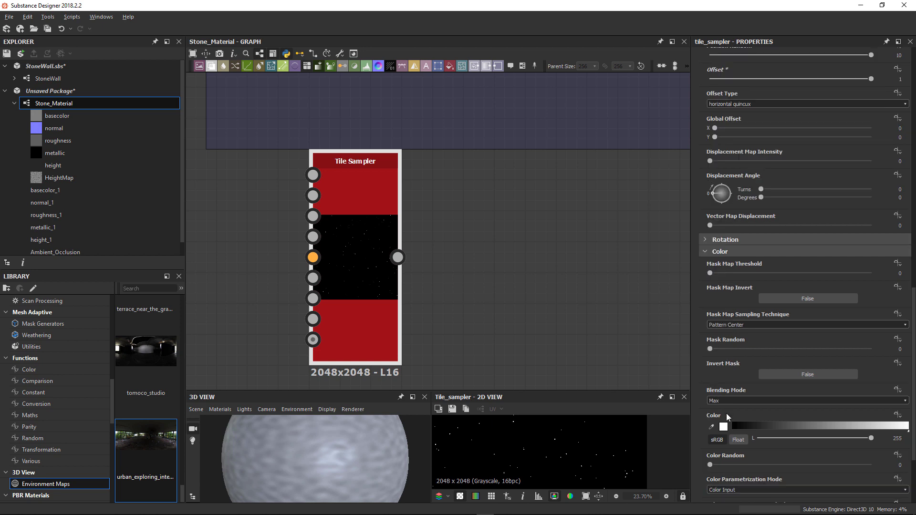
left_click_drag(712, 465, 904, 467)
scroll(327, 246, "up", 5)
scroll(377, 258, "down", 6)
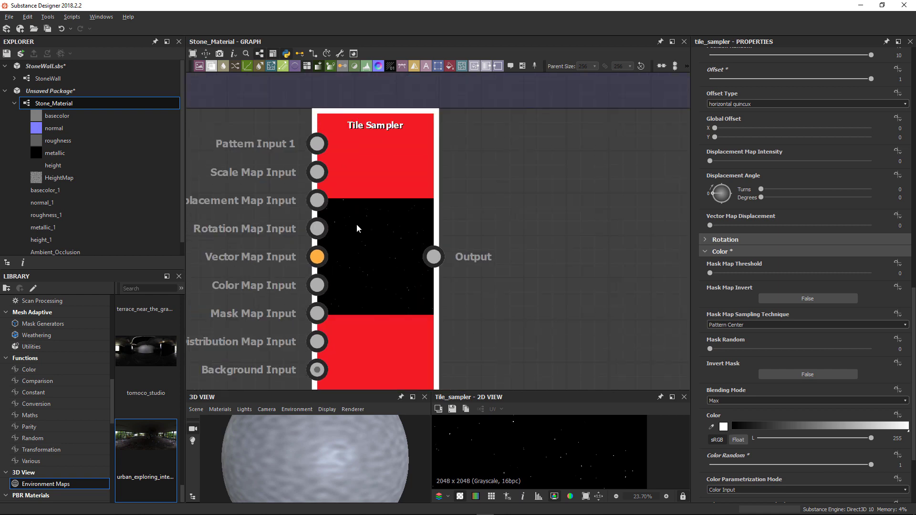
mouse_move(513, 392)
left_mouse_down()
mouse_move(516, 311)
mouse_move(508, 375)
left_mouse_up()
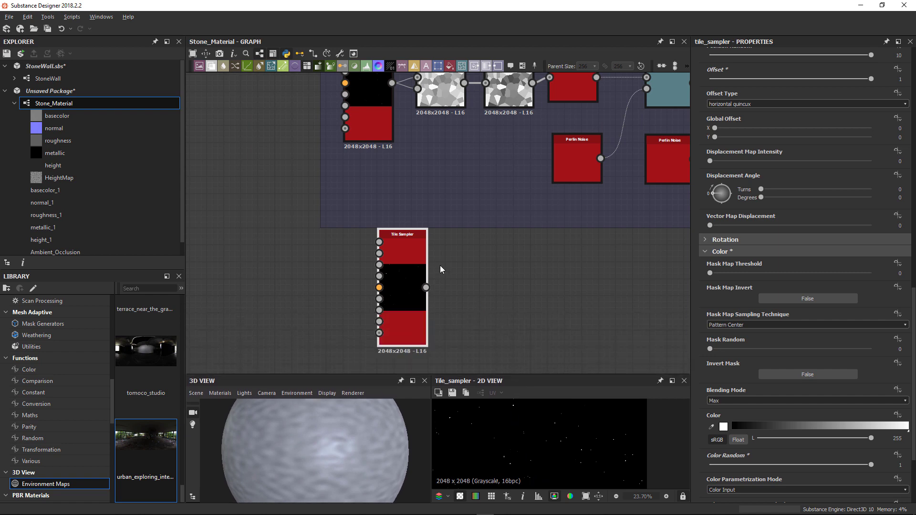
Add a Distance node beside the new Tile Sampler and connect the sampler's output to its Mask Input and Source Input
middle_click_drag(440, 260, 404, 273)
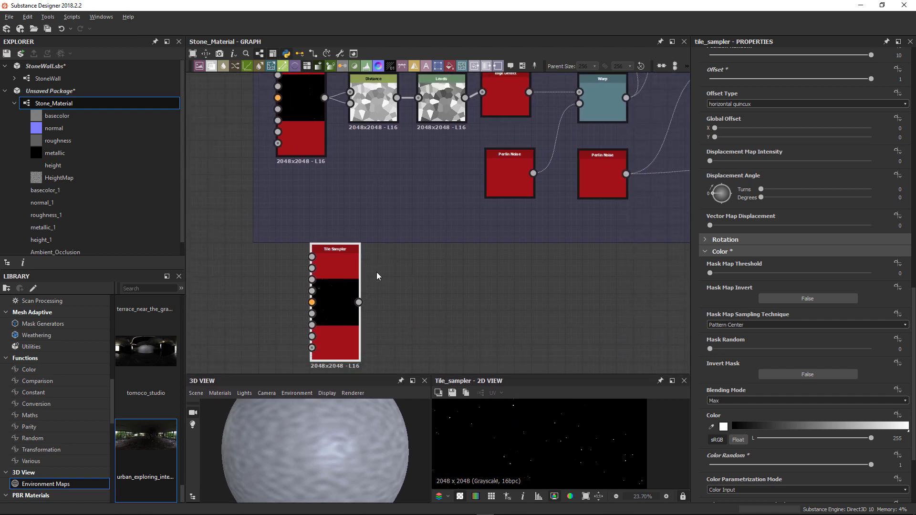
key("space")
type("dista")
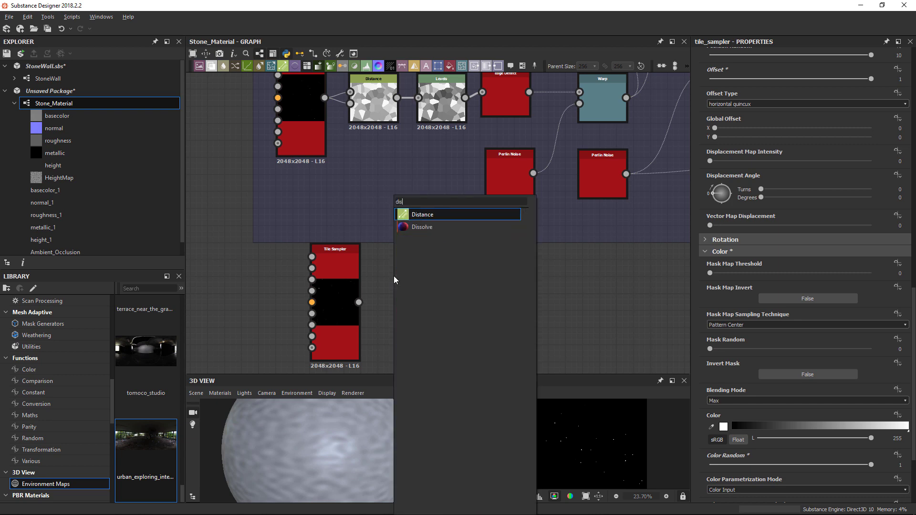
left_click(434, 216)
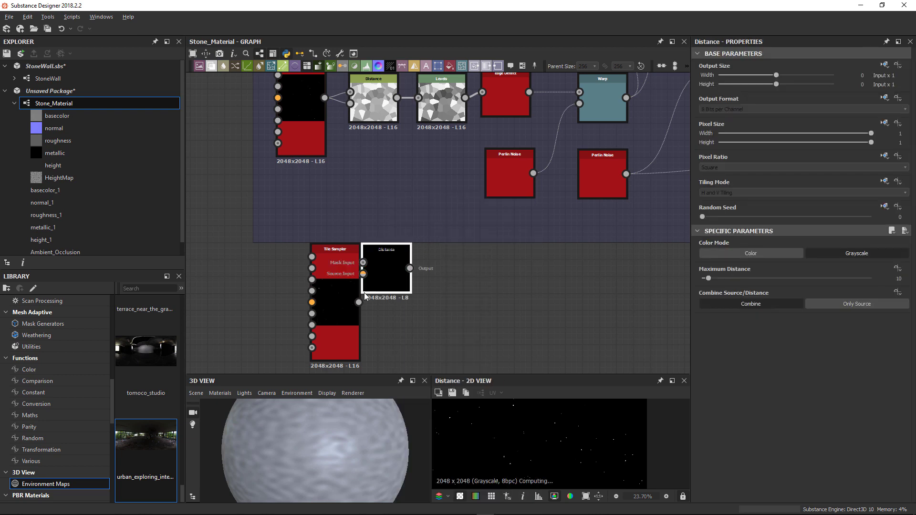
left_click_drag(394, 275, 428, 309)
left_click_drag(360, 304, 397, 297)
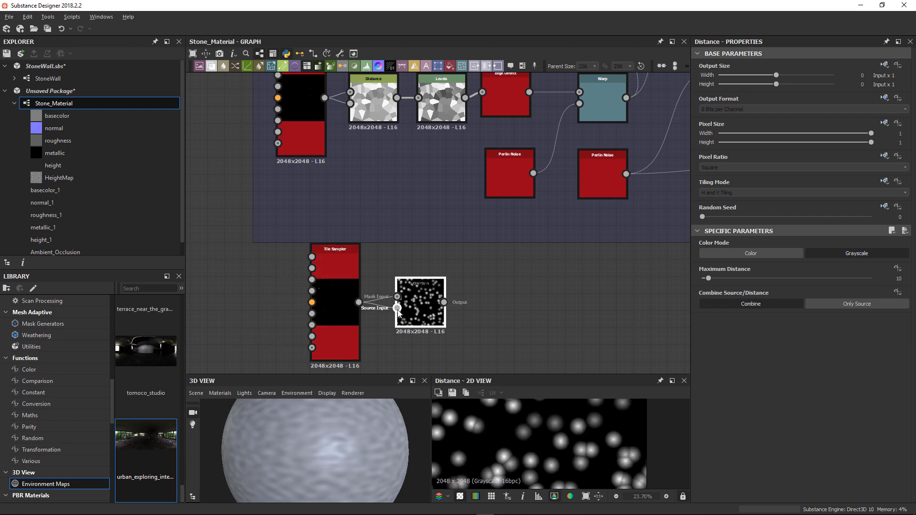
Set the new Distance node's Maximum Distance to 256
scroll(398, 310, "up", 5)
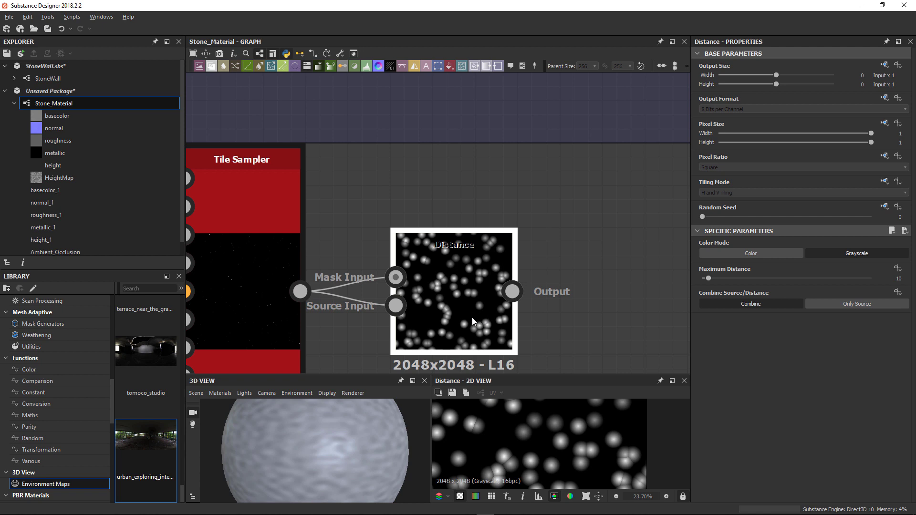
middle_click_drag(472, 317, 456, 294)
left_click_drag(709, 278, 885, 279)
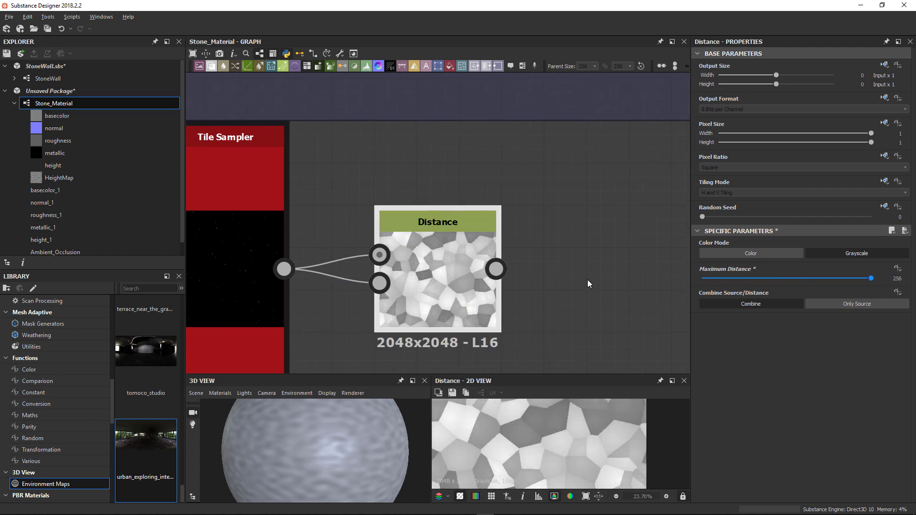
Enlarge the 3D and 2D views and examine the new Distance node's cell pattern up close and as a whole
scroll(430, 274, "up", 2)
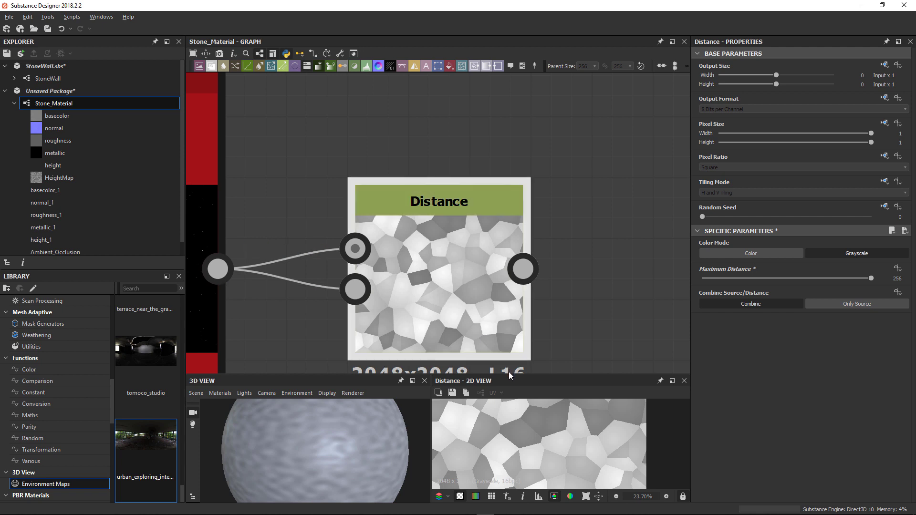
left_click_drag(509, 373, 509, 238)
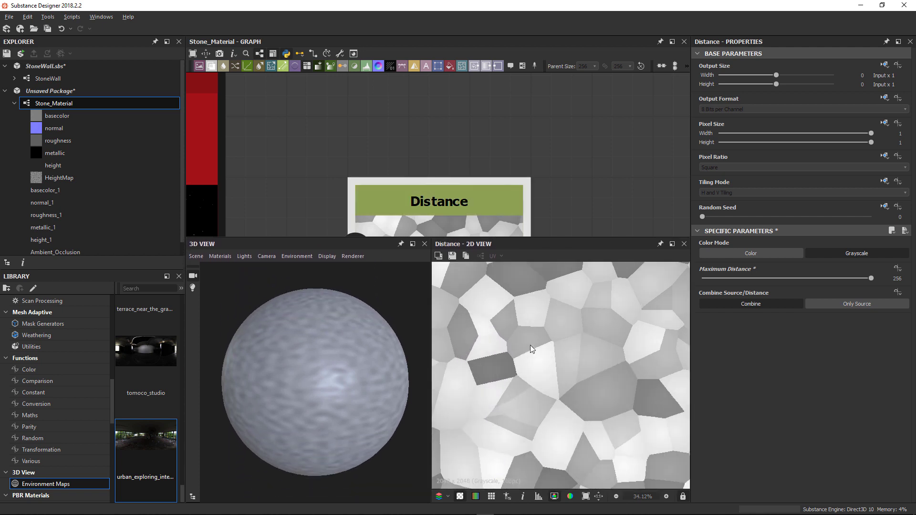
scroll(531, 345, "up", 4)
middle_click_drag(539, 348, 467, 302)
scroll(467, 302, "down", 3)
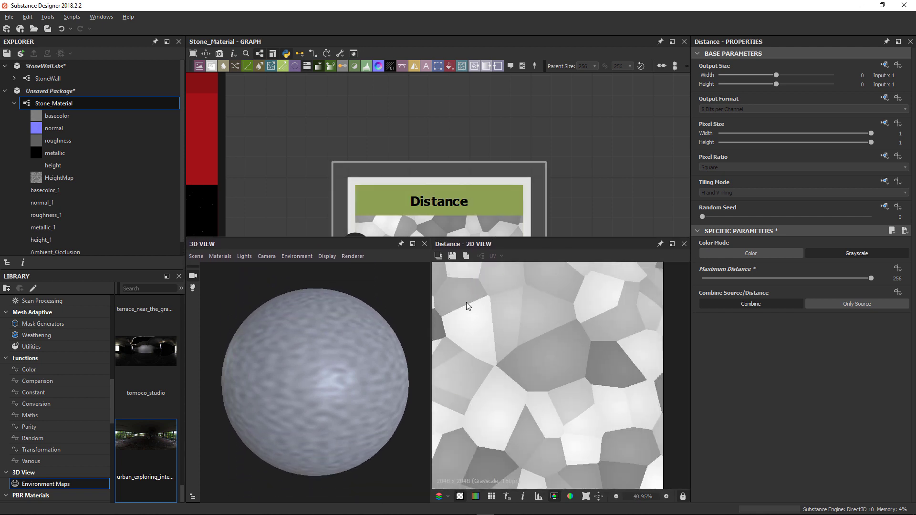
scroll(539, 336, "down", 5)
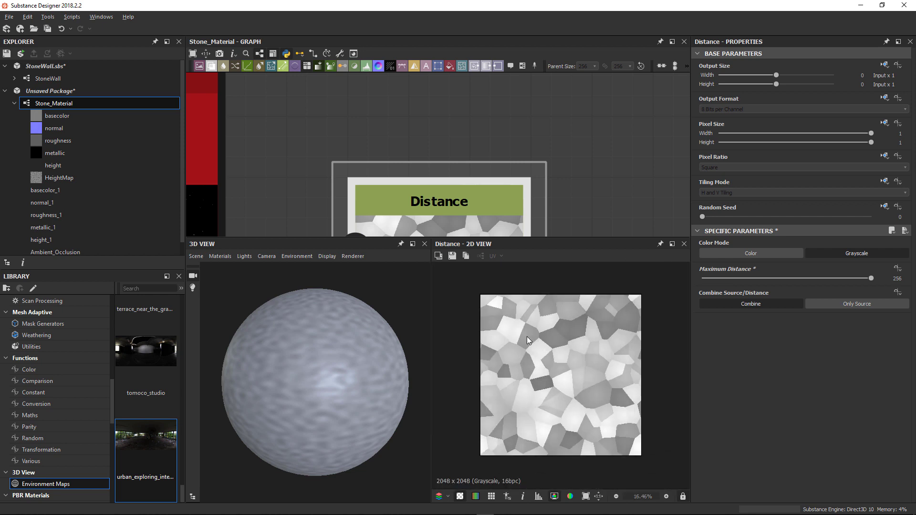
Check the finished Edge Detect node in the Stones frame, and add an Edge Detect node fed by the new Distance node's output
scroll(448, 225, "down", 6)
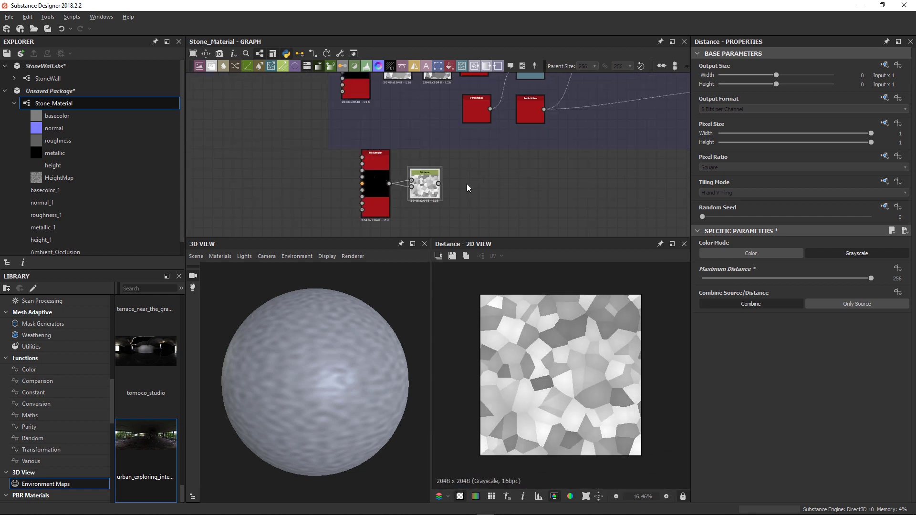
middle_click_drag(467, 184, 443, 132)
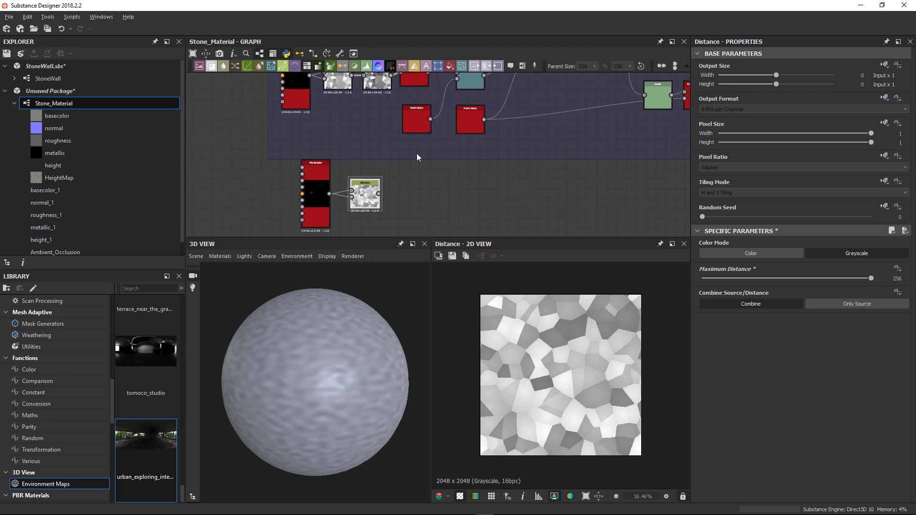
left_click(418, 84)
double_click(417, 83)
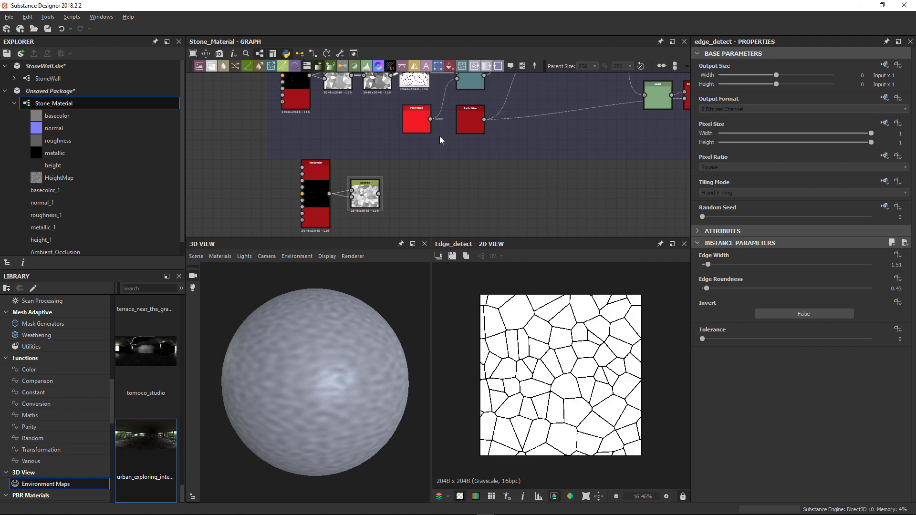
key("space")
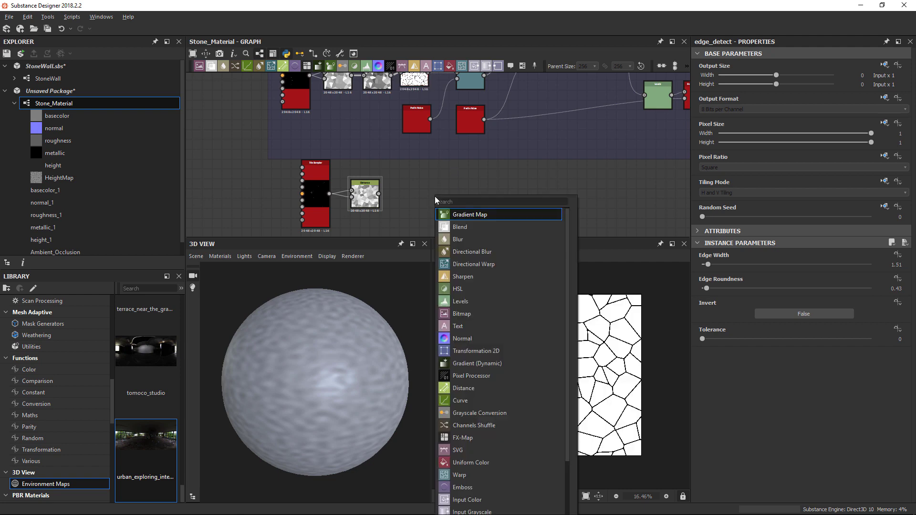
type("ed")
key("Return")
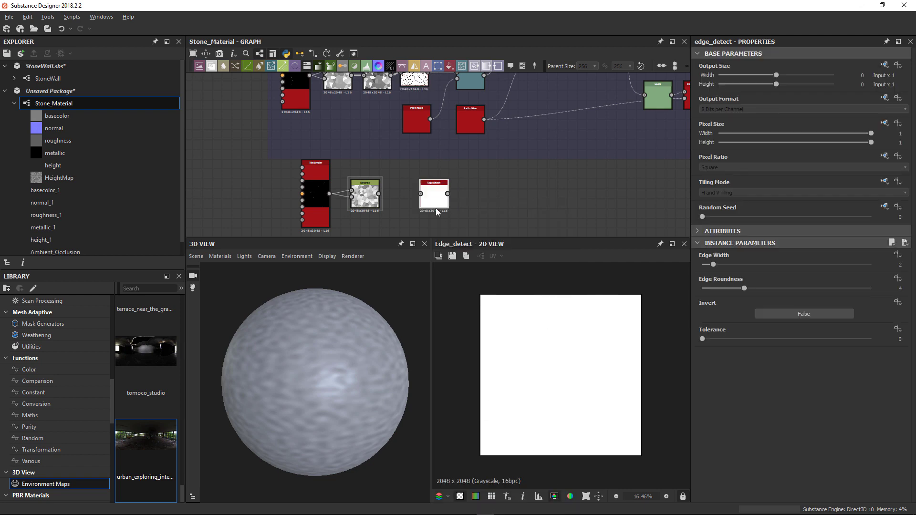
left_click_drag(422, 198, 421, 194)
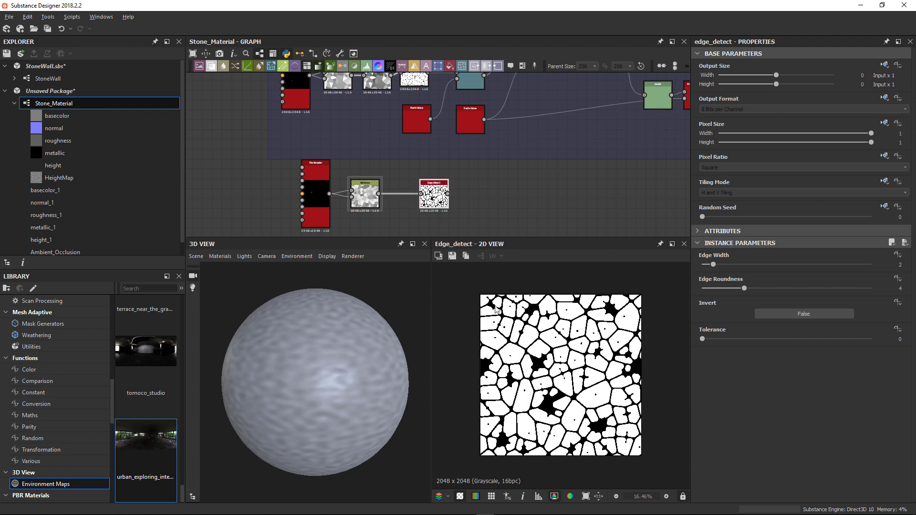
Set the new Edge Detect node's Edge Width to 1.63 and its Edge Roundness to 0.54
scroll(524, 334, "up", 5)
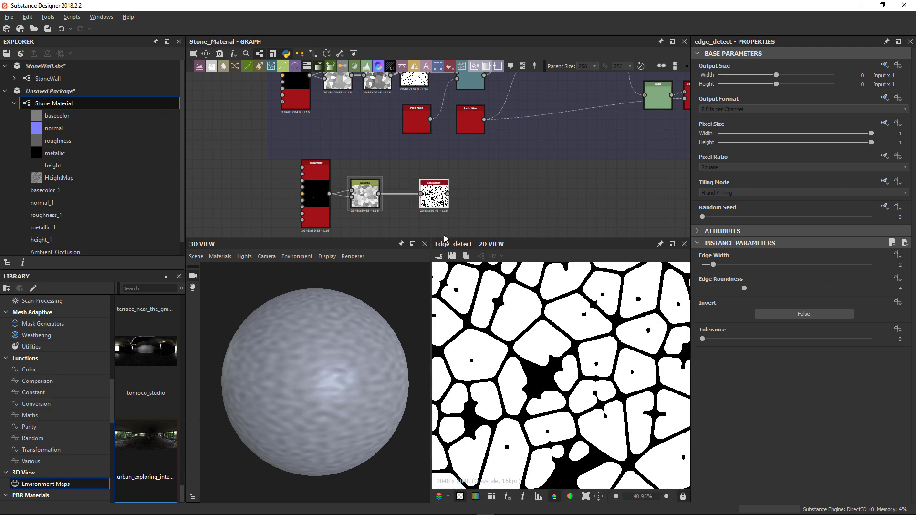
left_click_drag(713, 265, 690, 264)
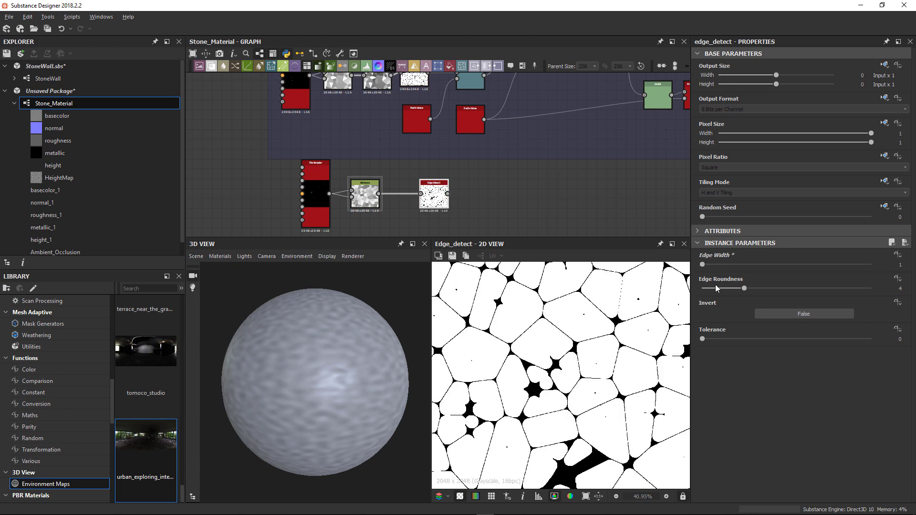
left_click_drag(745, 290, 691, 295)
scroll(685, 295, "down", 2)
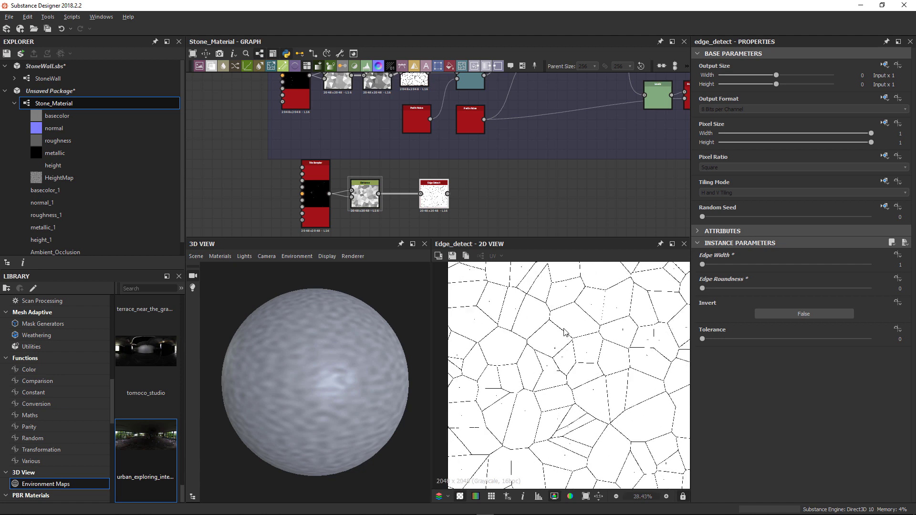
left_click(707, 293)
left_click_drag(707, 293, 711, 265)
left_click(708, 266)
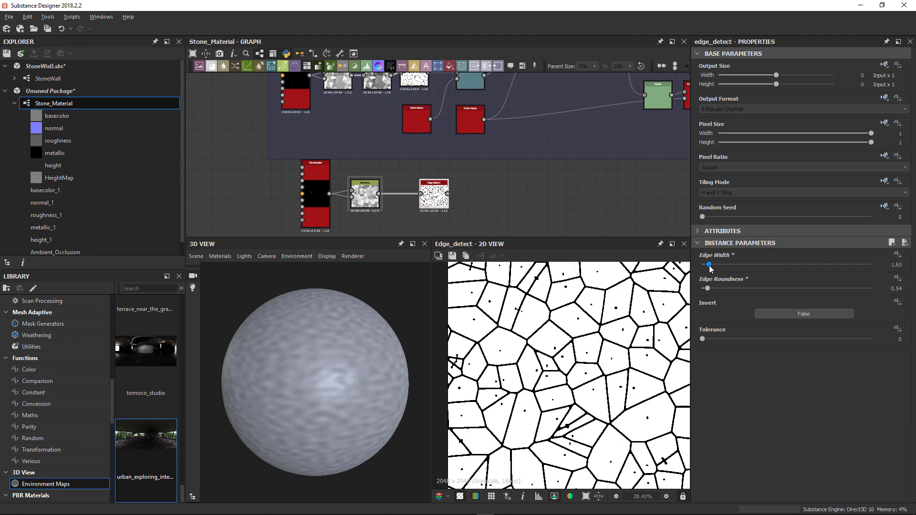
Examine the dots inside the Edge Detect cells and compare them with the new Distance node's output
scroll(559, 350, "up", 5)
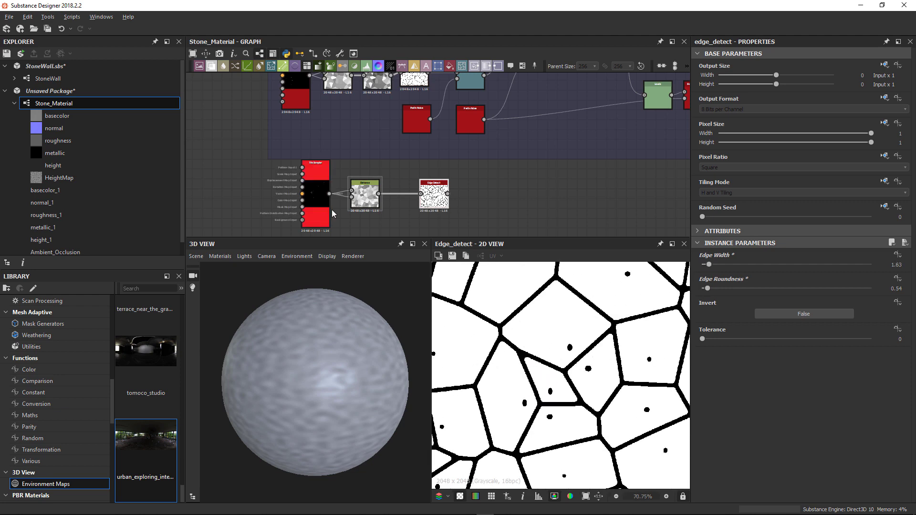
scroll(370, 202, "up", 4)
middle_click_drag(400, 200, 358, 193)
scroll(359, 191, "up", 2)
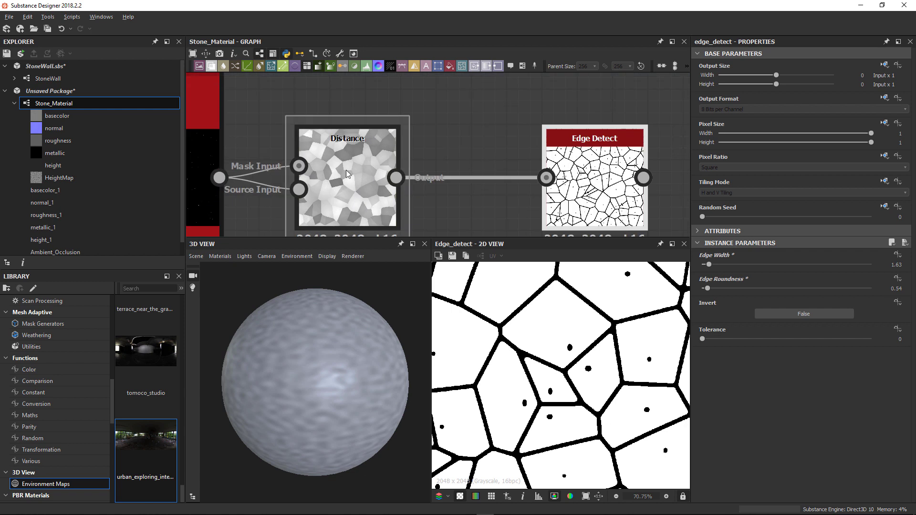
double_click(365, 182)
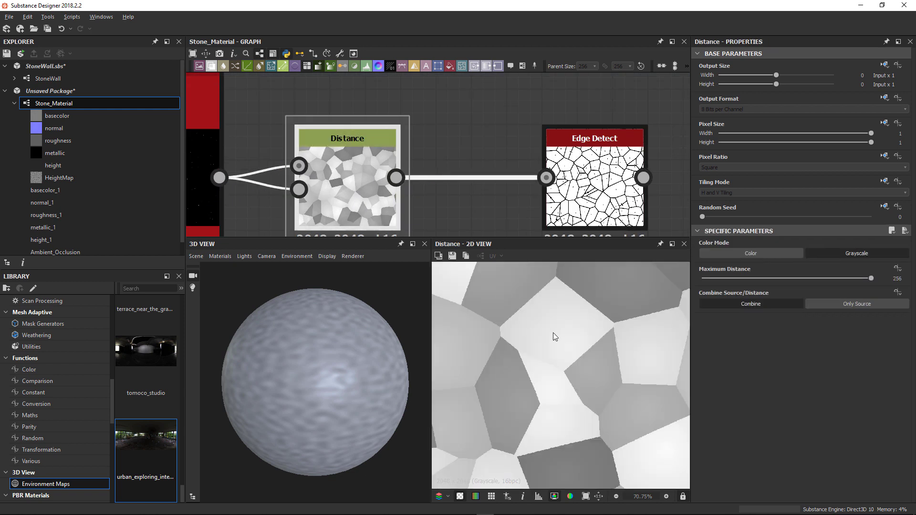
scroll(554, 335, "down", 1)
middle_click_drag(554, 335, 610, 321)
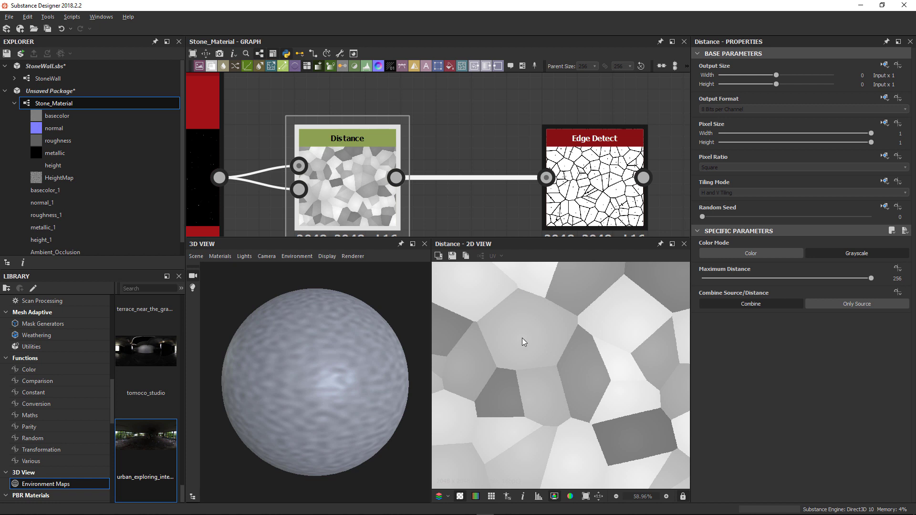
scroll(522, 338, "down", 2)
Try a Maximum Distance of 40.38 on the new Distance node and check its effect on the Edge Detect result
left_click_drag(424, 238, 424, 380)
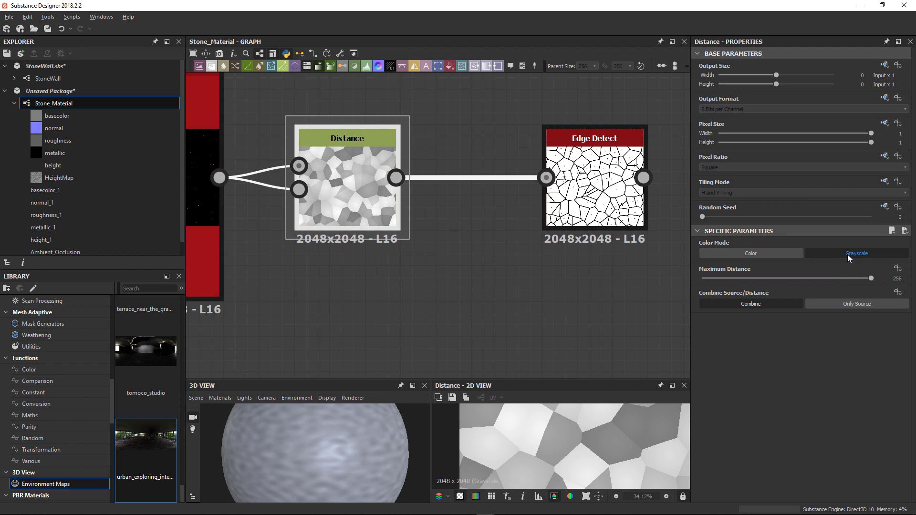
left_click_drag(861, 277, 729, 278)
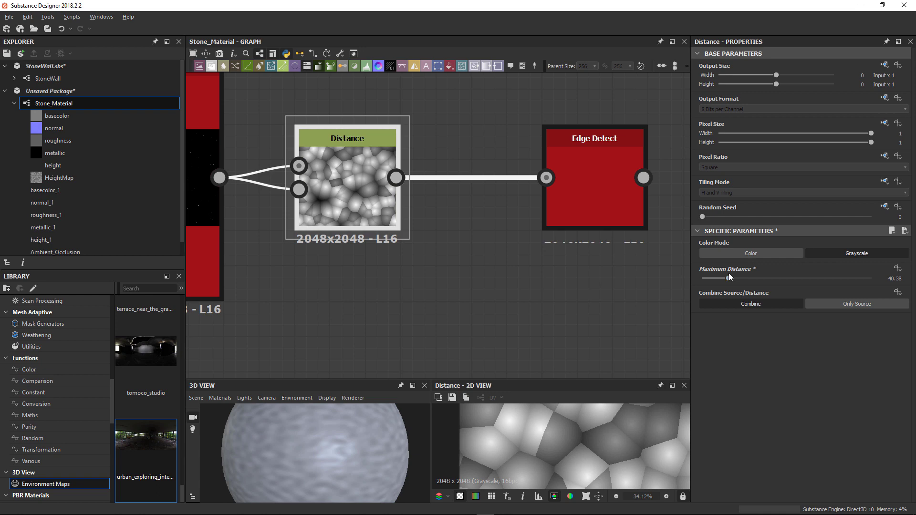
double_click(604, 207)
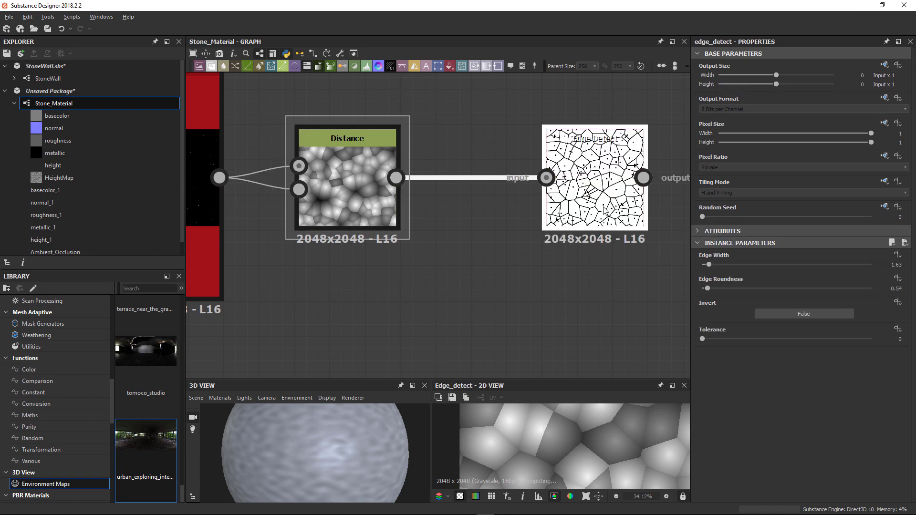
double_click(366, 202)
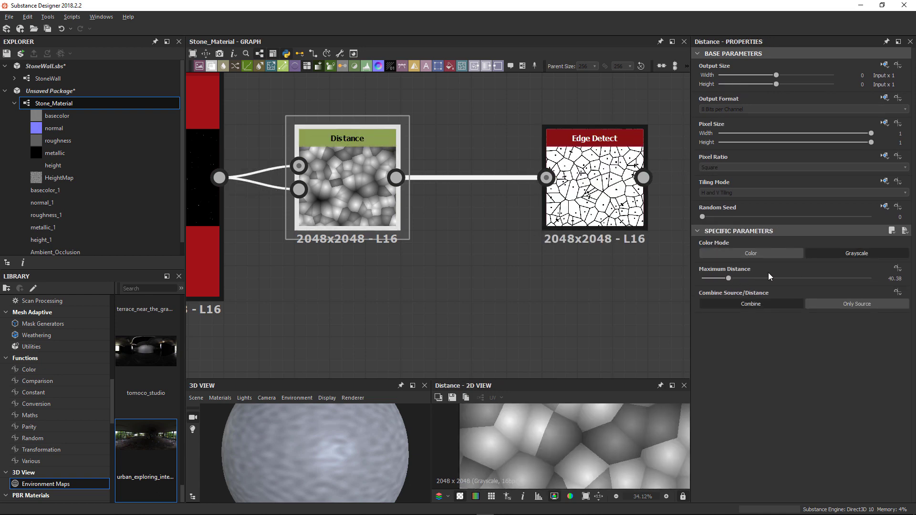
Set the new Distance node's Maximum Distance to 256 and Combine Source/Distance to Only Source, and view the Edge Detect result in a taller 2D view
left_click_drag(729, 279, 872, 279)
left_click(851, 305)
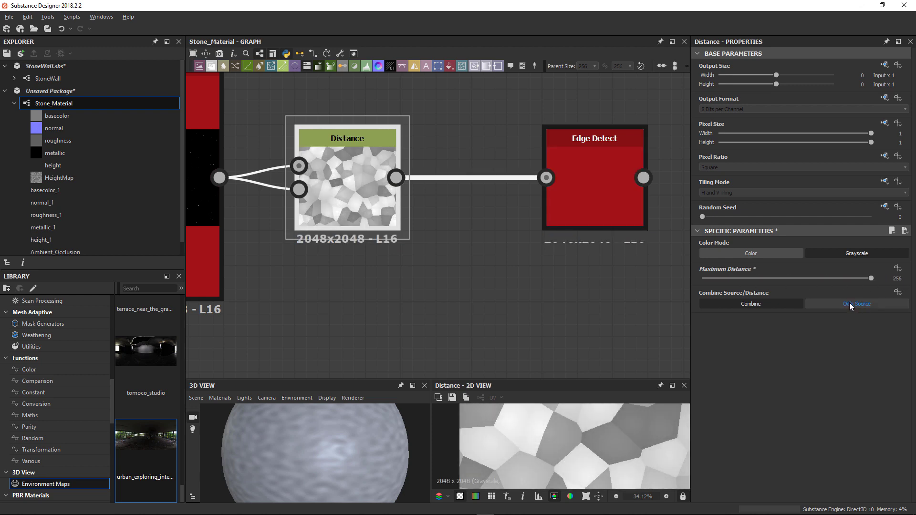
double_click(597, 207)
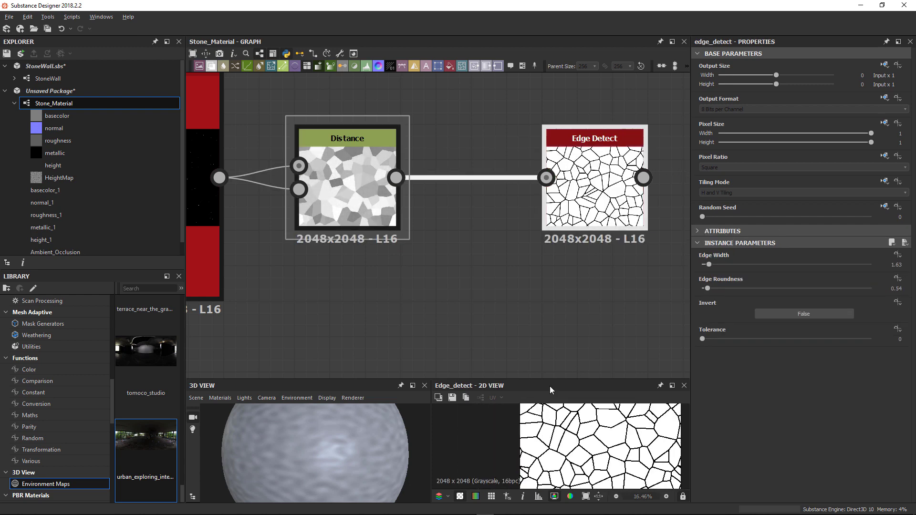
left_click_drag(553, 379, 553, 301)
View the output and histogram of the Levels node between Distance and Edge Detect in the finished Stones chain
scroll(451, 194, "down", 3)
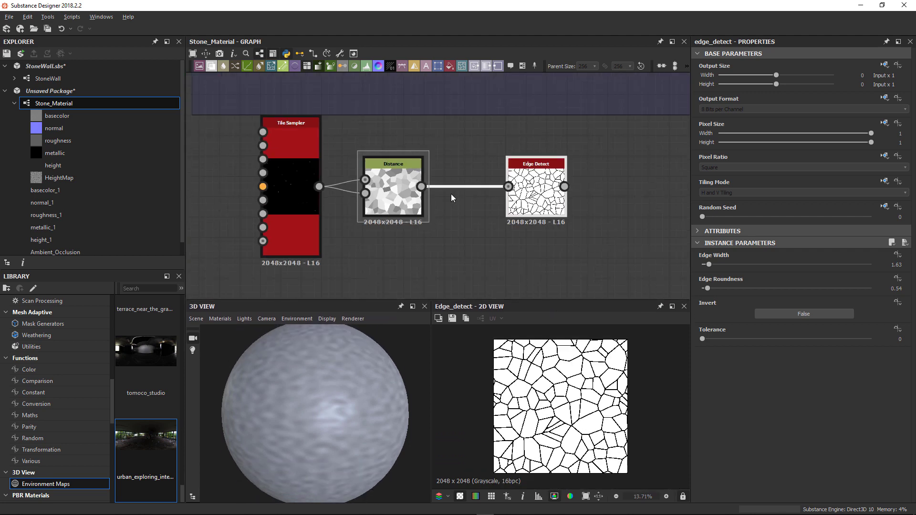
scroll(445, 262, "down", 2)
middle_click_drag(434, 78, 434, 145)
double_click(435, 145)
scroll(434, 144, "up", 5)
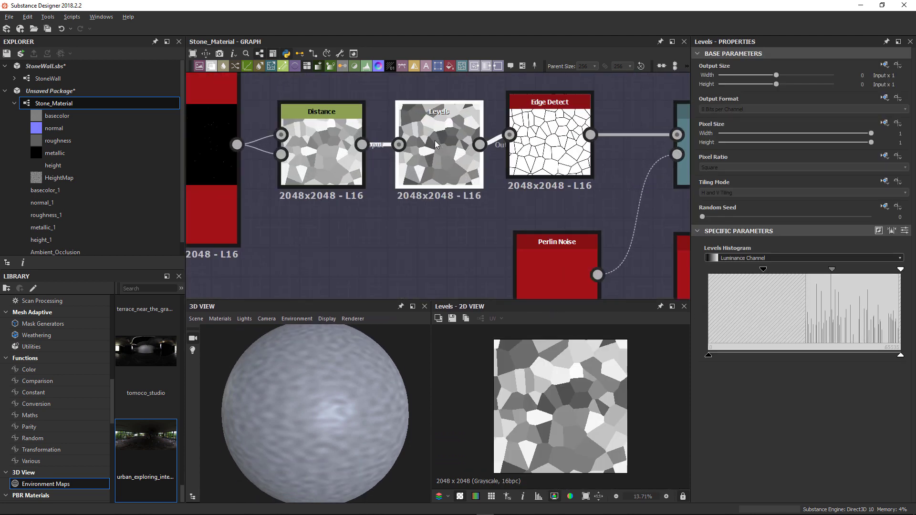
scroll(437, 158, "down", 3)
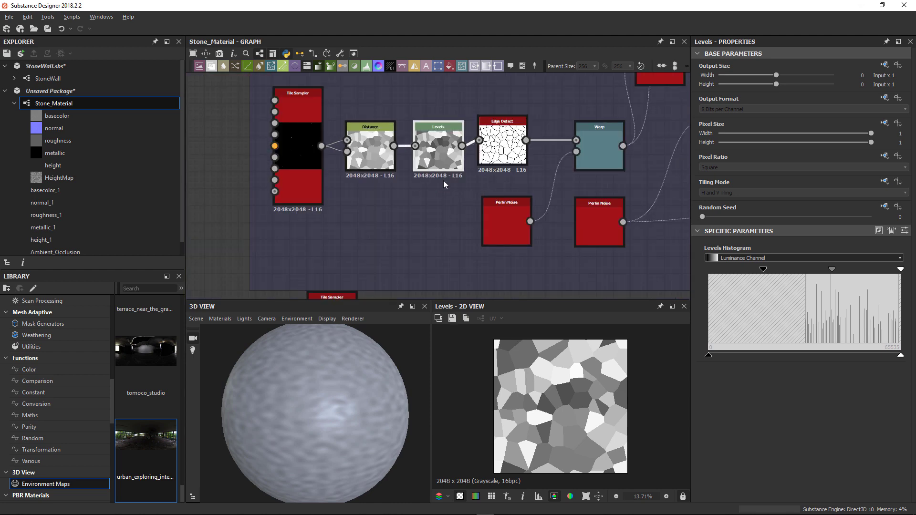
Move the new Edge Detect node closer to the new Distance node
middle_click_drag(443, 180, 427, 84)
scroll(482, 168, "up", 3)
left_click_drag(482, 168, 462, 168)
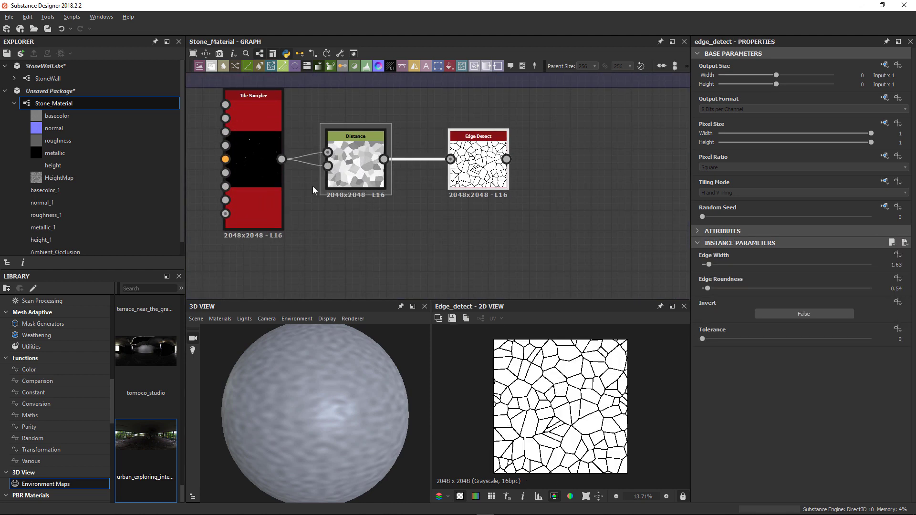
Set the new Tile Sampler's Scale Random to 0.47 and check the new Edge Detect node's result
left_click(270, 199)
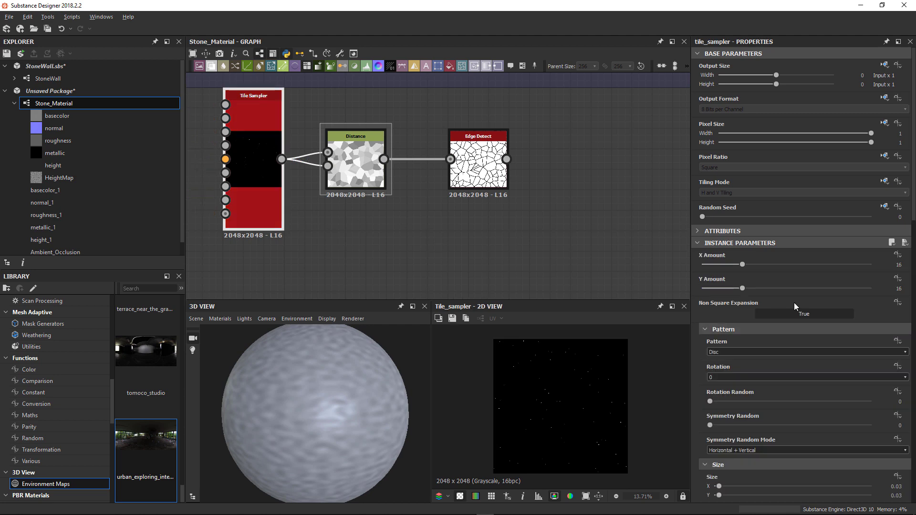
scroll(767, 295, "down", 8)
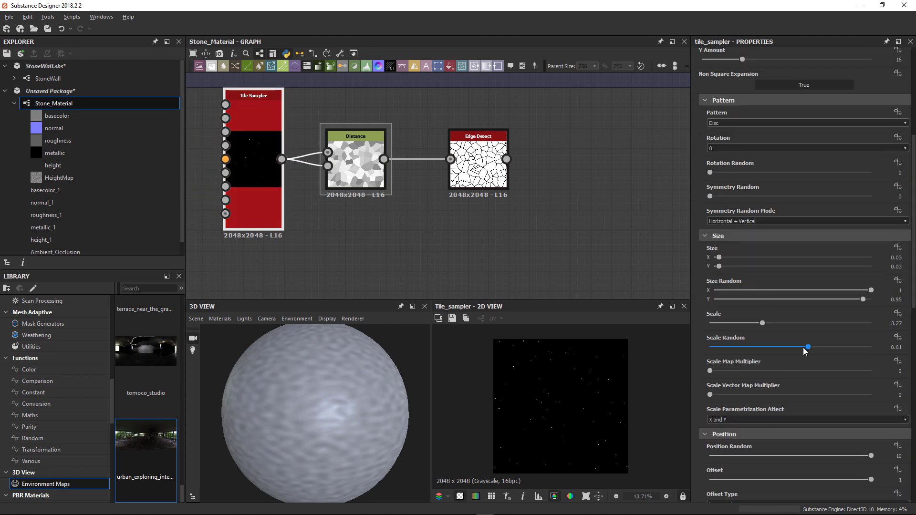
left_click_drag(806, 351, 787, 351)
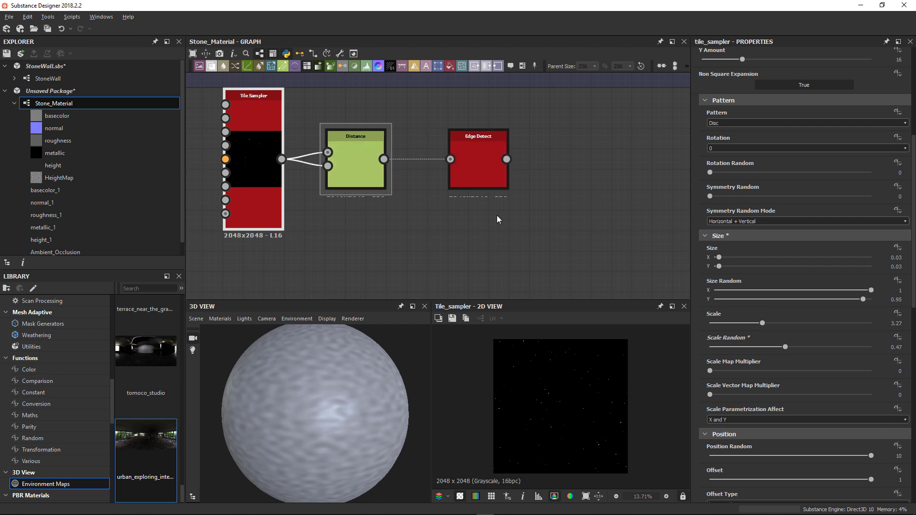
left_click(477, 172)
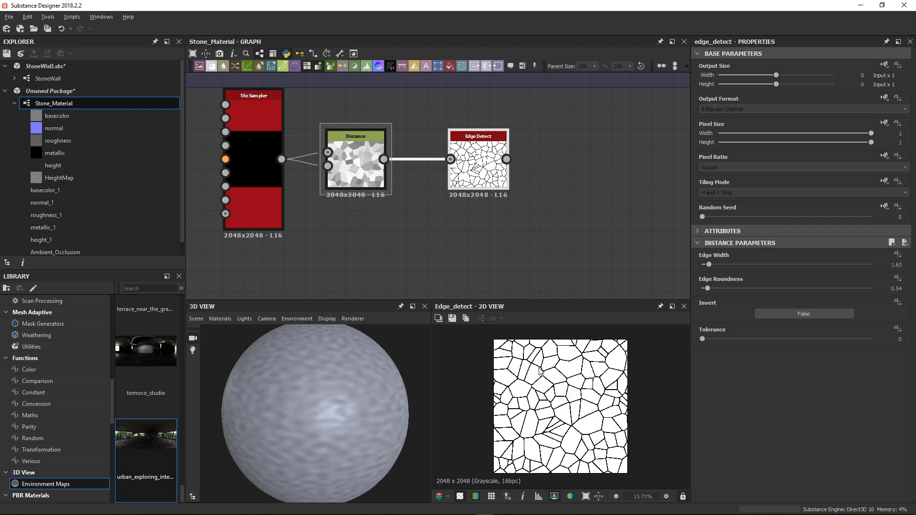
Examine how the Warp, Perlin Noise, Bevel and Slope Blur Grayscale nodes are wired after Edge Detect in the finished Stones chain
scroll(505, 240, "down", 3)
scroll(504, 243, "down", 5)
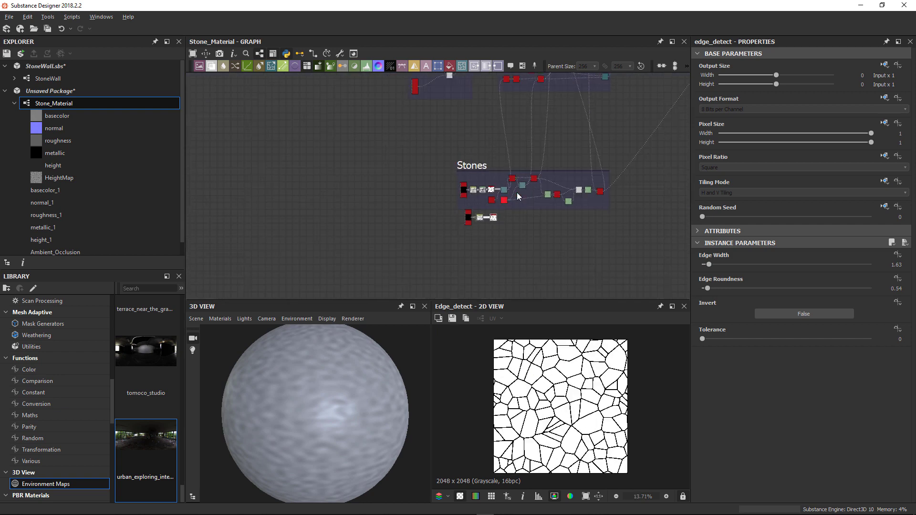
scroll(476, 180, "up", 8)
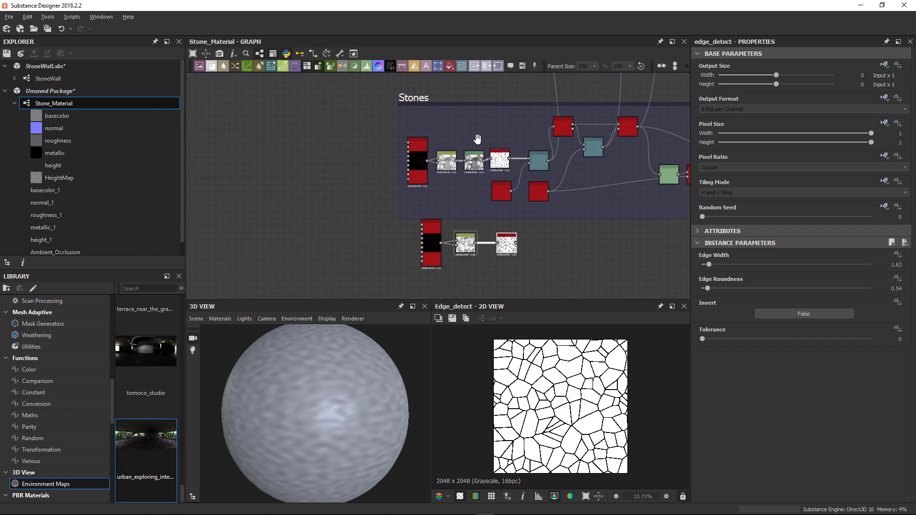
scroll(454, 123, "up", 2)
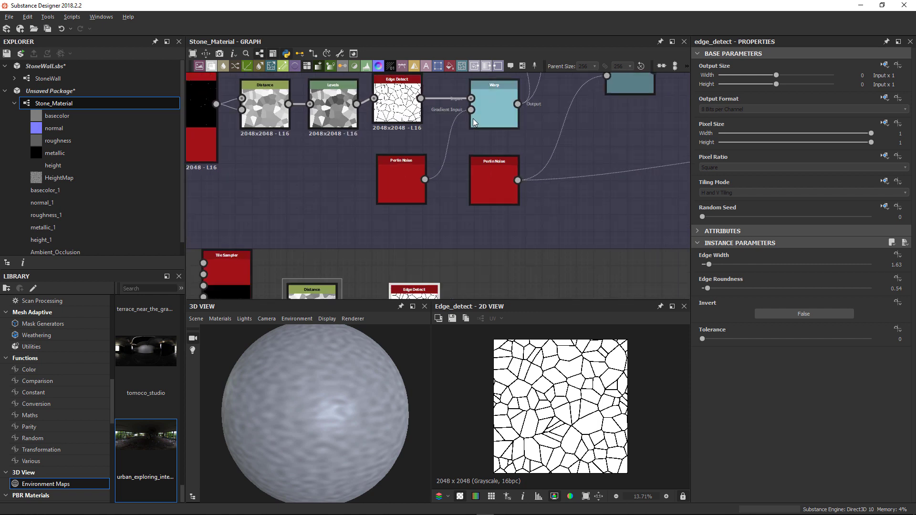
middle_click_drag(416, 168, 354, 257)
middle_click_drag(410, 149, 410, 158)
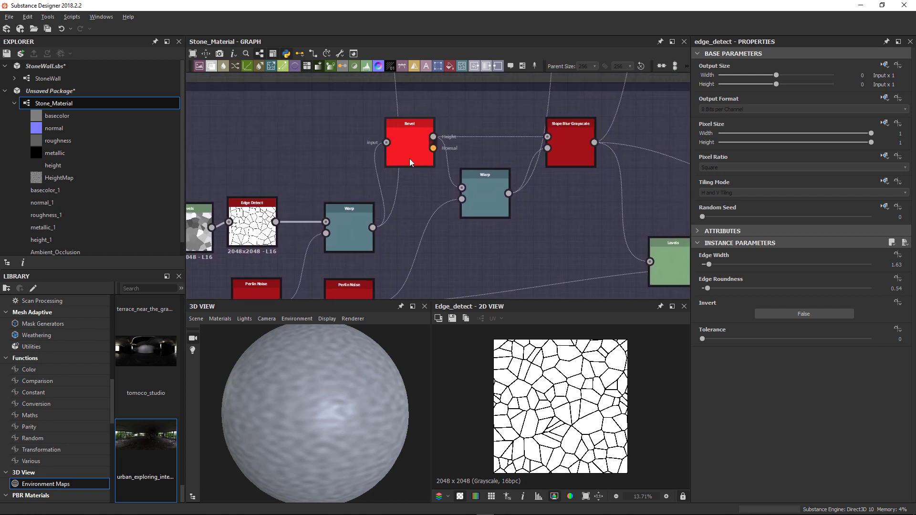
mouse_move(409, 159)
left_mouse_down()
mouse_move(419, 150)
mouse_move(406, 145)
left_mouse_up()
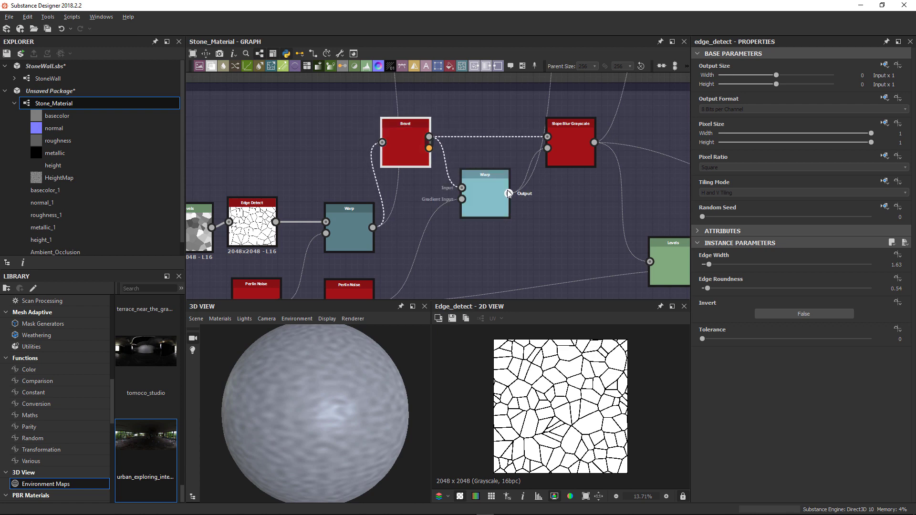
scroll(575, 148, "down", 3)
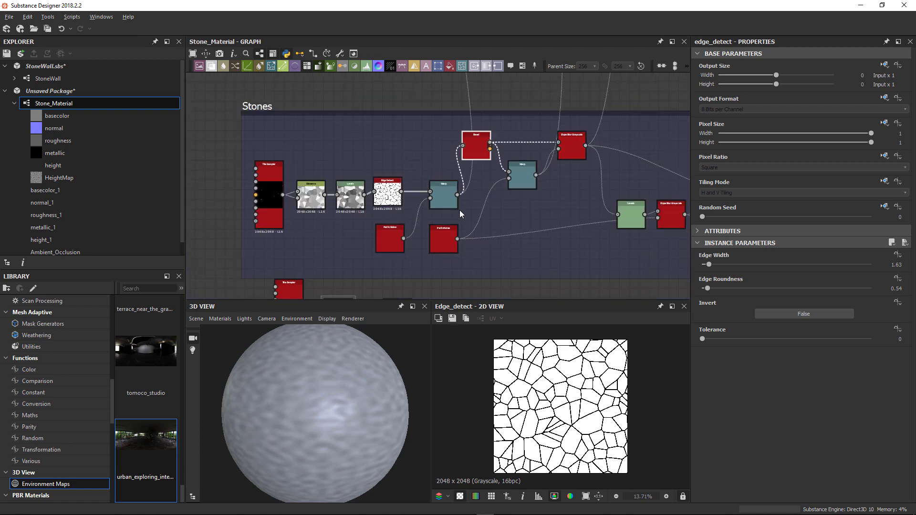
Add a Warp node after the new Edge Detect node and feed it the Edge Detect output
middle_click_drag(460, 210, 482, 178)
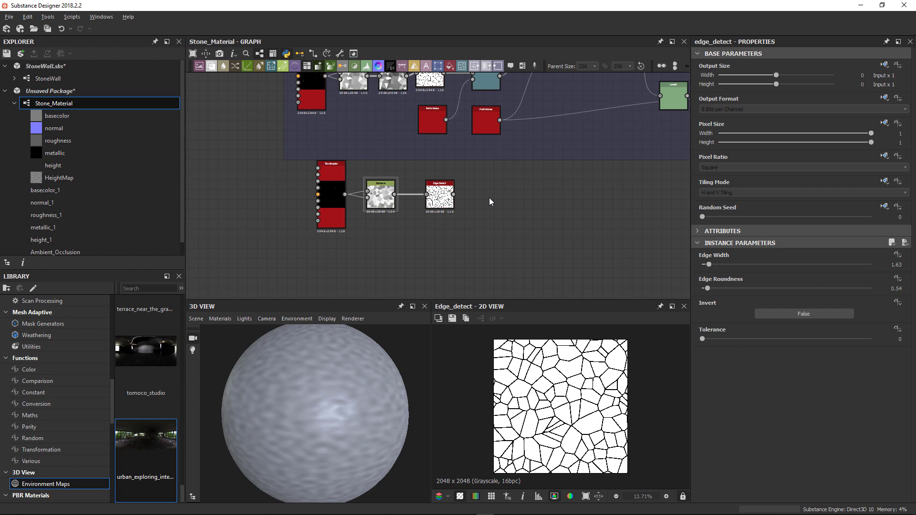
right_click(489, 197)
type("wa")
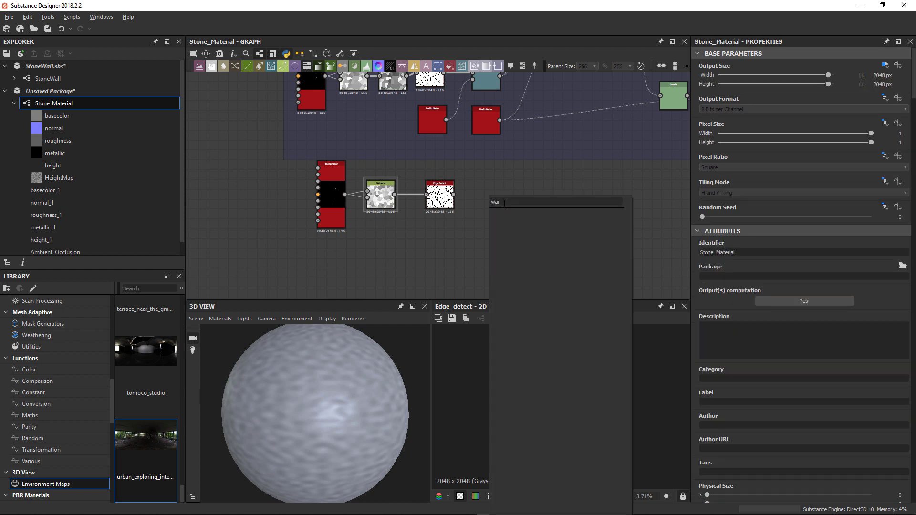
type("rp")
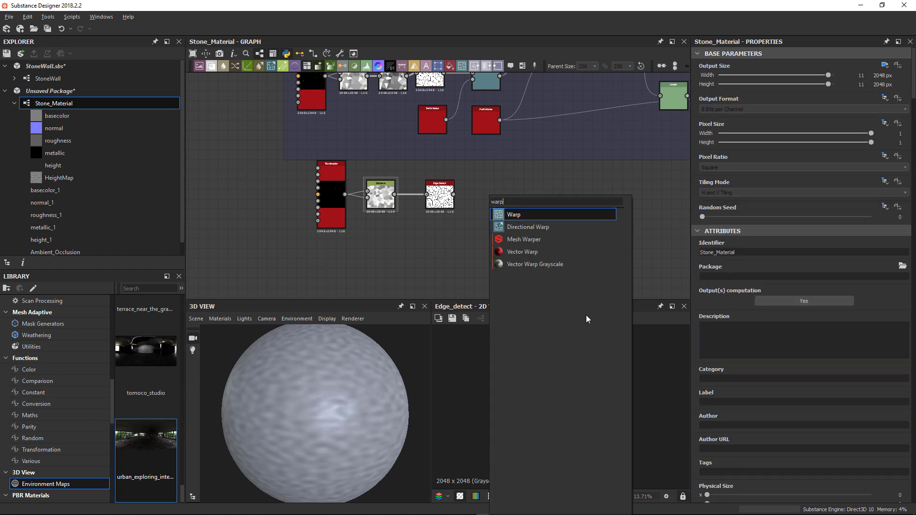
left_click(525, 213)
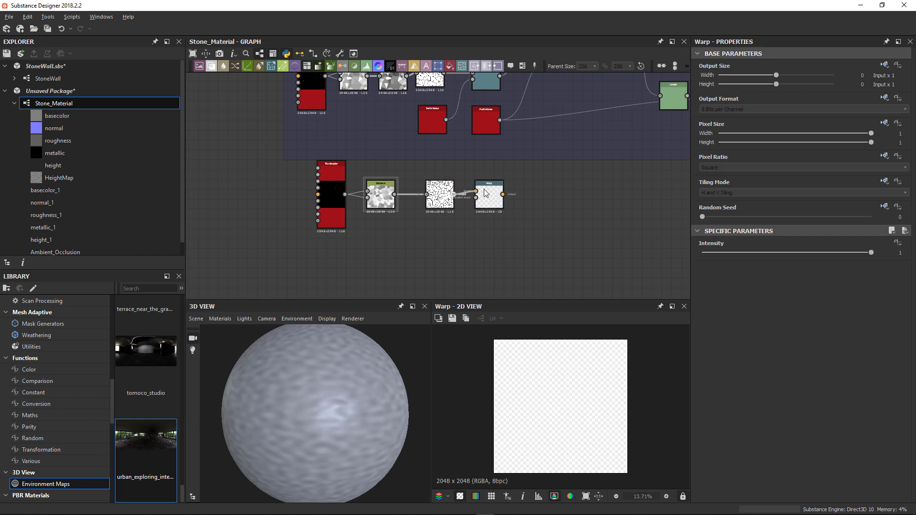
Add a Perlin Noise node below the new chain, connect it to the new Warp's Gradient Input, and display the Warp result
left_click(436, 121)
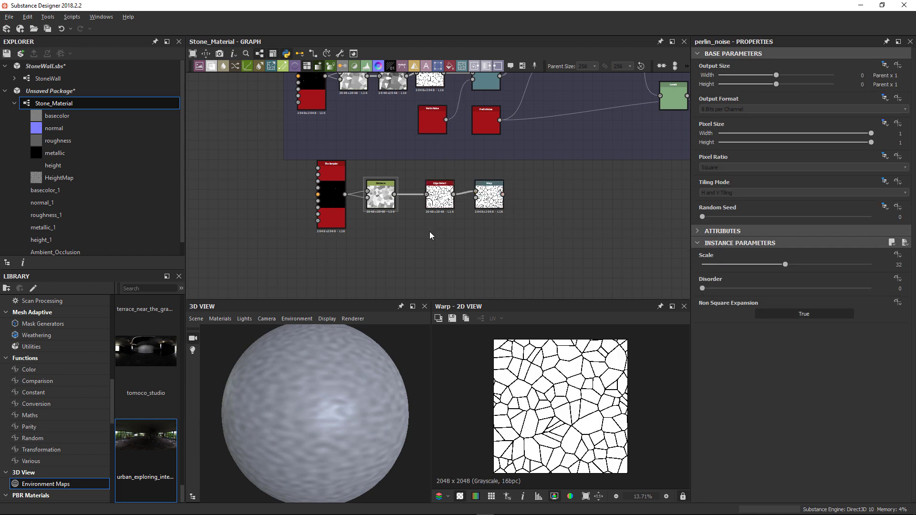
key("space")
type("perlin")
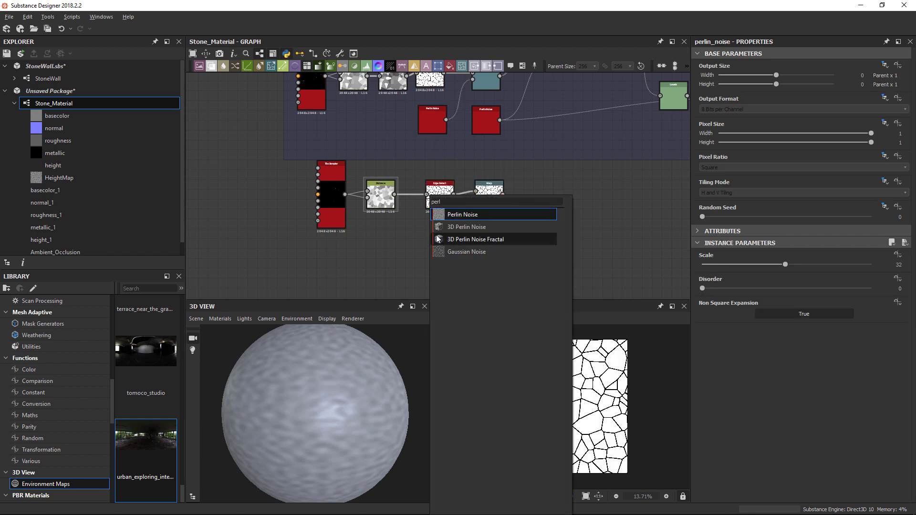
left_click(448, 215)
left_click_drag(470, 211, 476, 198)
left_click(487, 203)
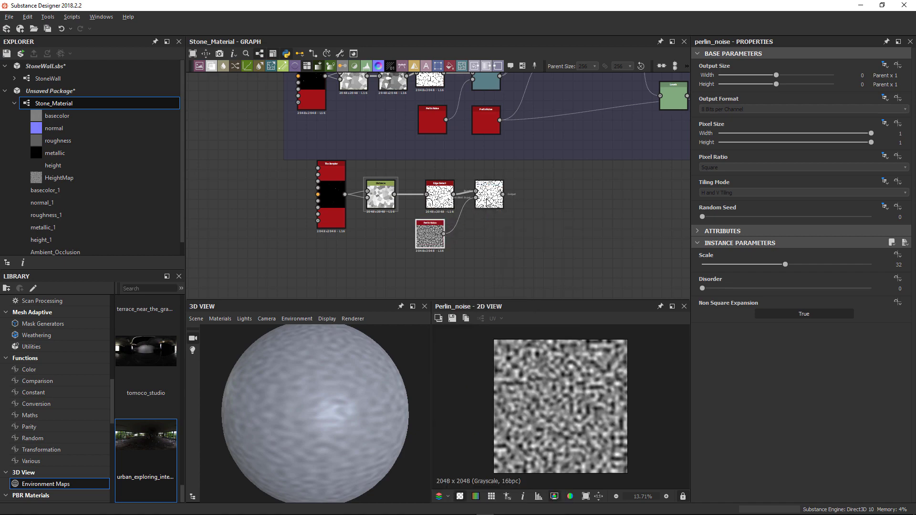
Set the new Warp node's Intensity to 0.07 and check the pattern in the 2D view
scroll(597, 325, "up", 6)
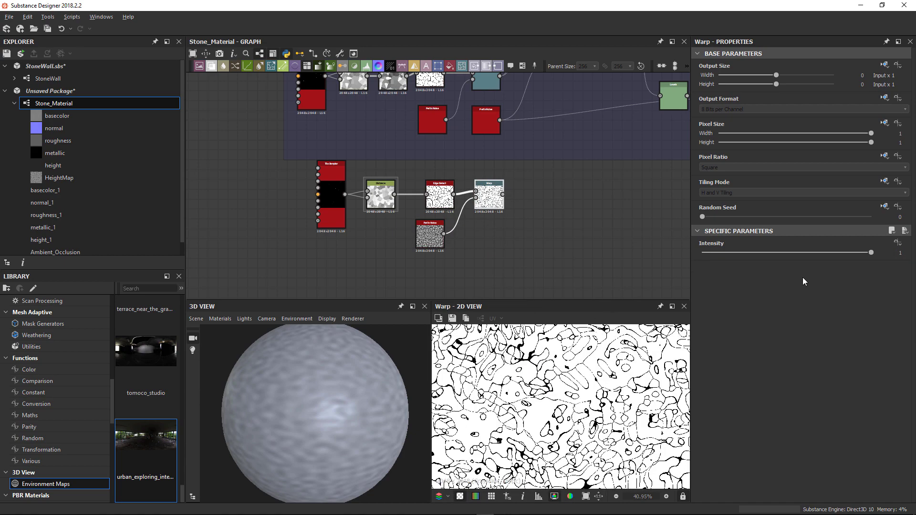
left_click_drag(802, 253, 715, 253)
scroll(556, 380, "down", 5)
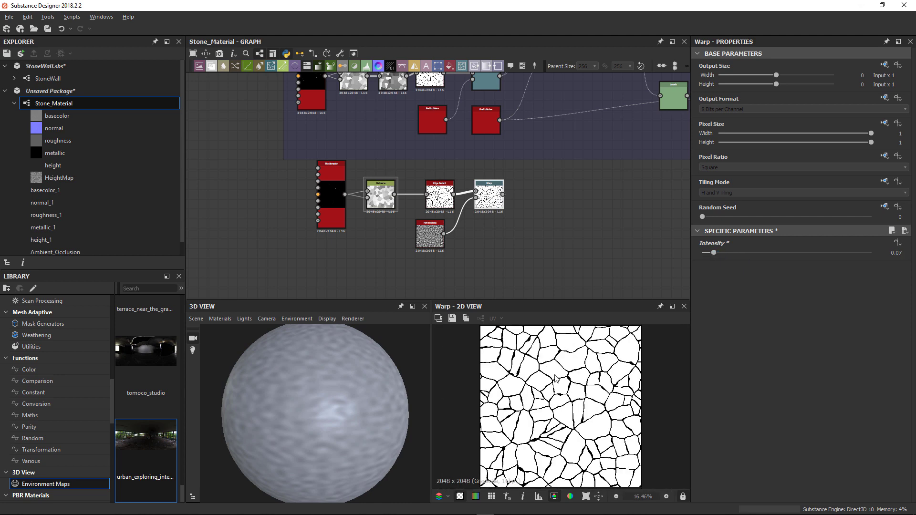
Move the new Perlin Noise node directly below the new Edge Detect node
middle_click_drag(443, 256, 407, 221)
scroll(407, 221, "up", 3)
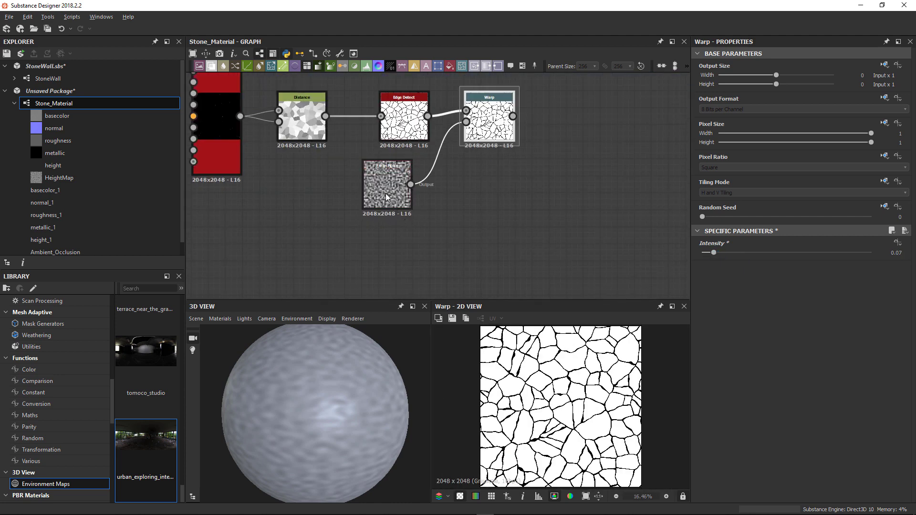
left_click_drag(387, 194, 408, 208)
Try a Warp Intensity of 0.24, inspect the distorted edges up close, and view the new Perlin Noise output
scroll(412, 186, "up", 2)
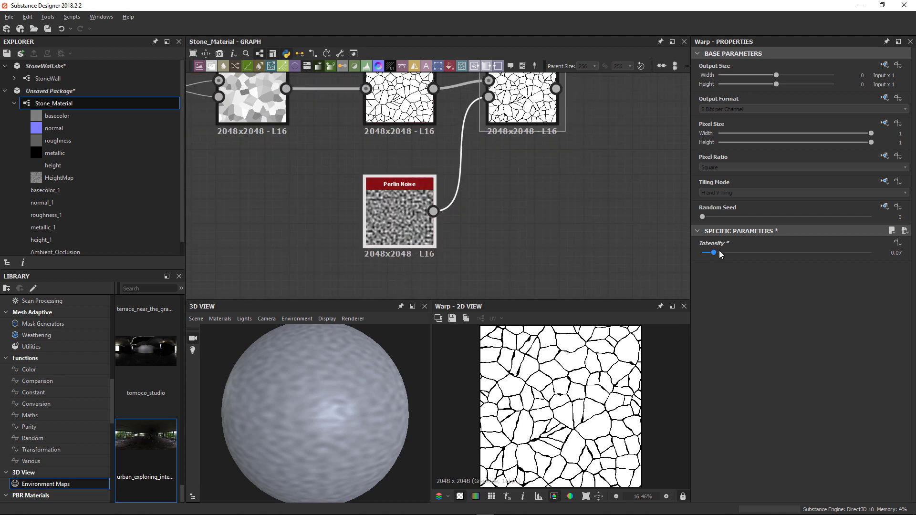
left_click_drag(720, 253, 745, 252)
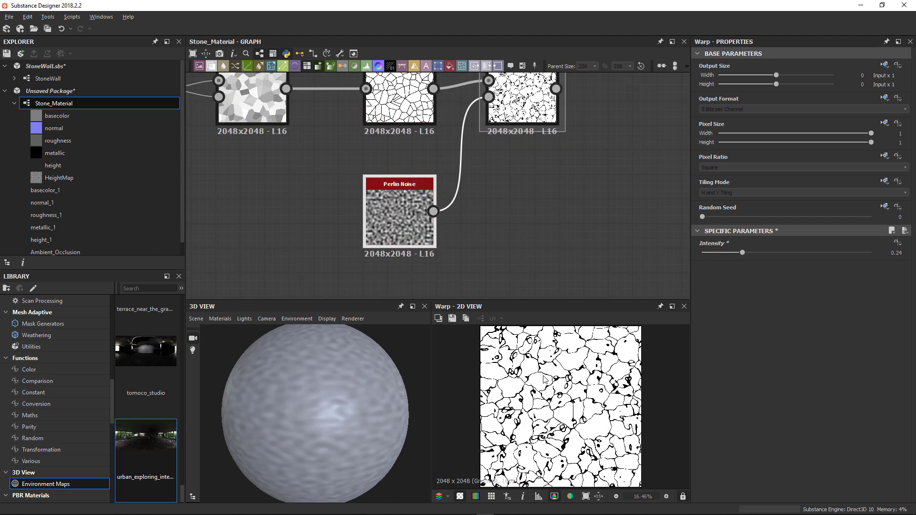
scroll(545, 380, "up", 4)
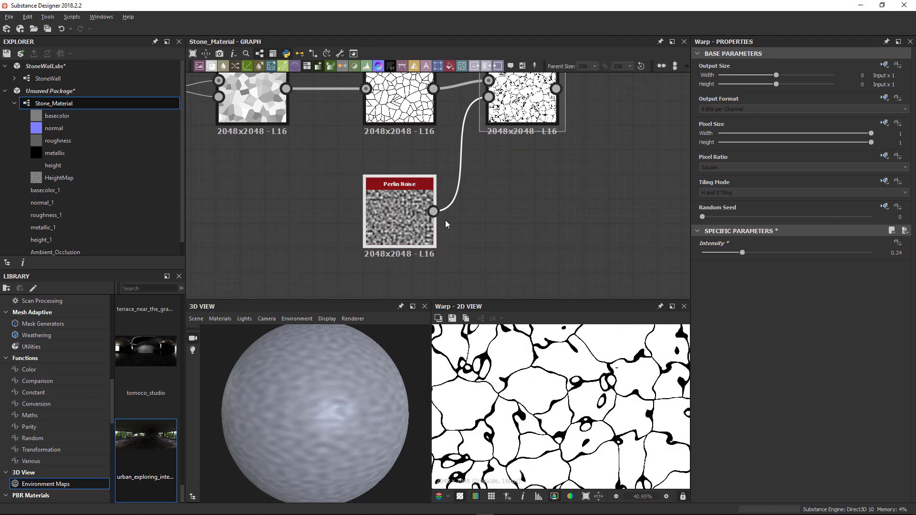
double_click(405, 217)
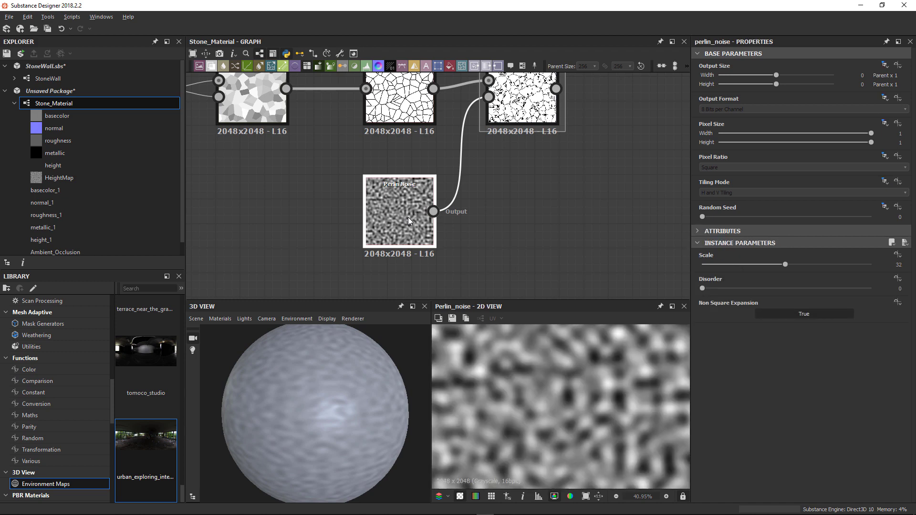
Set the new Warp node's Intensity to 0.05 and view the whole pattern
double_click(523, 122)
left_click_drag(731, 250, 711, 248)
scroll(541, 350, "down", 5)
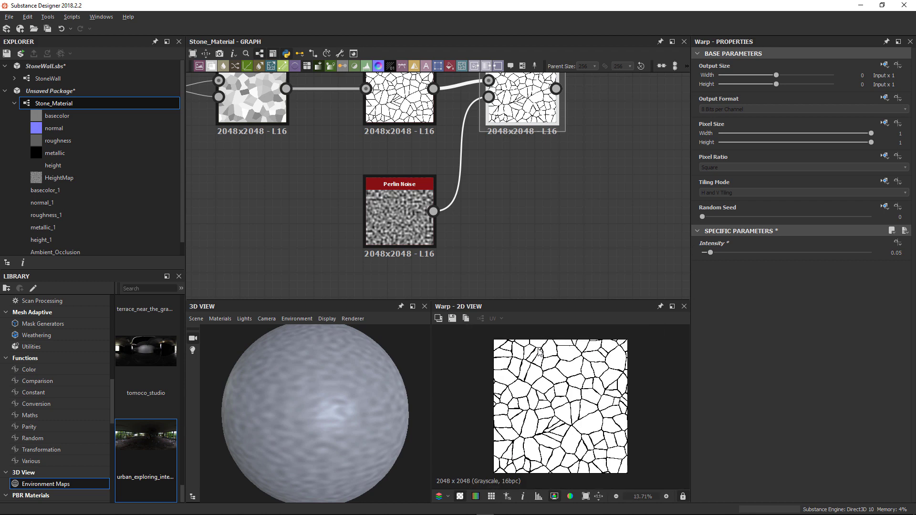
Following the finished chain, add a Bevel node after the new Warp and connect the Warp output to its input
scroll(521, 258, "down", 5)
scroll(492, 253, "up", 2)
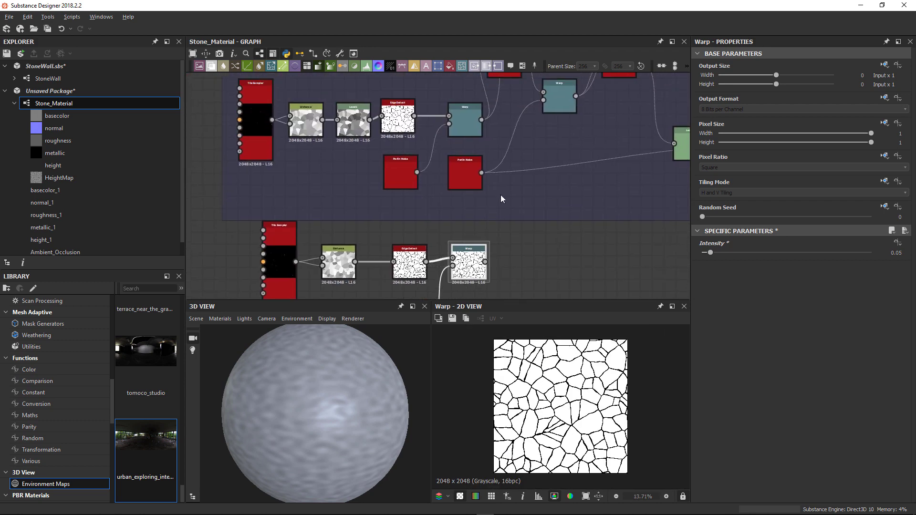
middle_click_drag(501, 199, 421, 253)
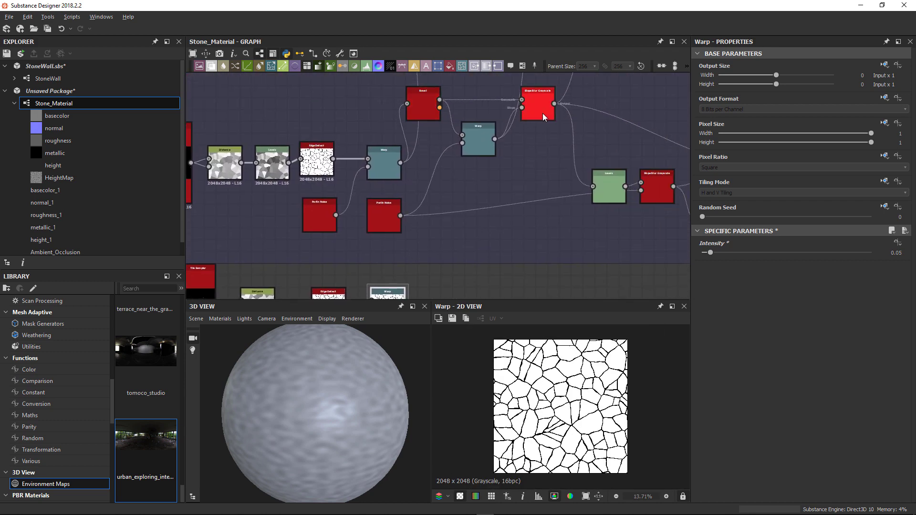
middle_click_drag(498, 243, 515, 160)
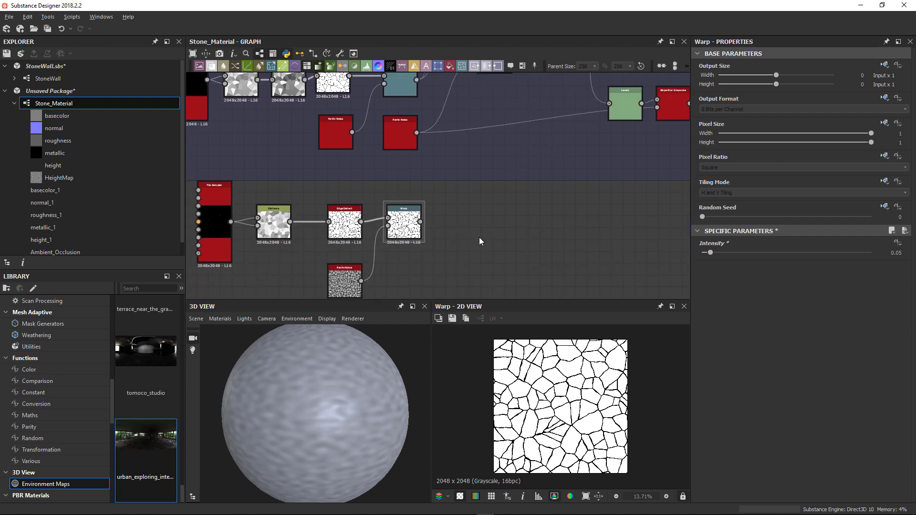
key("space")
type("be")
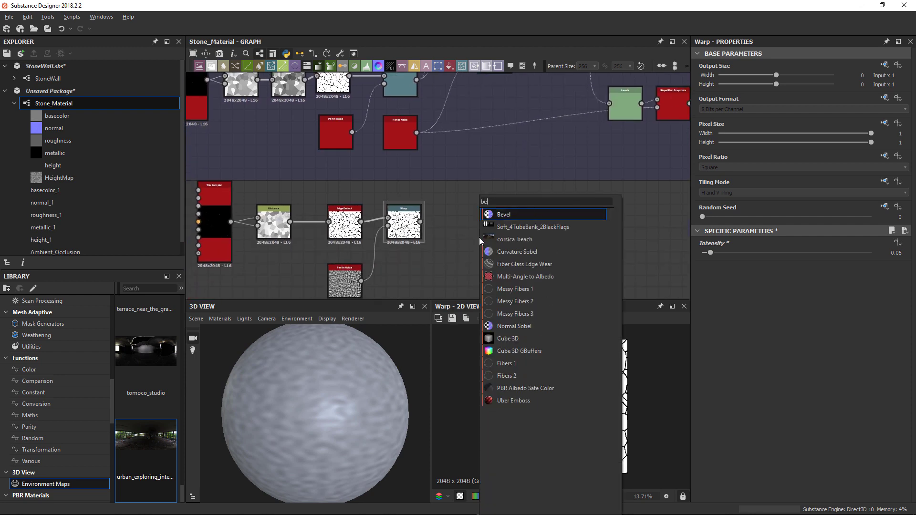
left_click(509, 216)
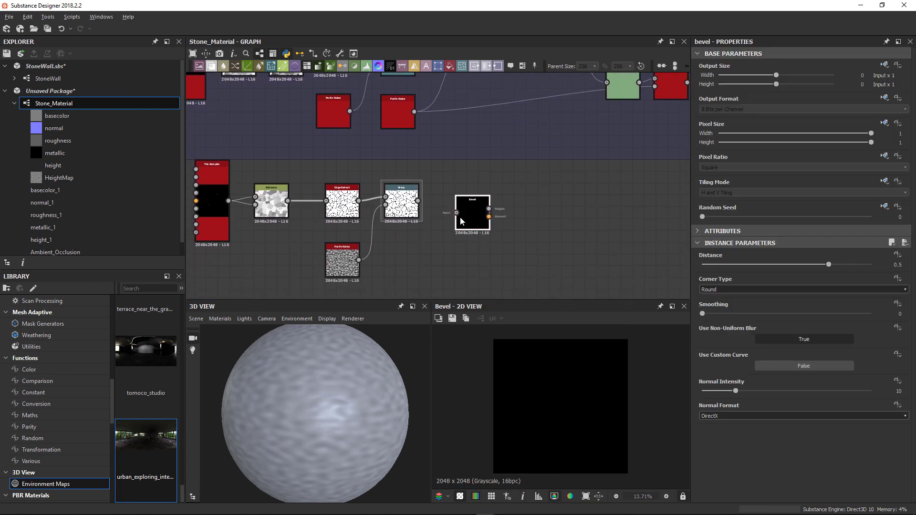
left_click_drag(419, 201, 458, 190)
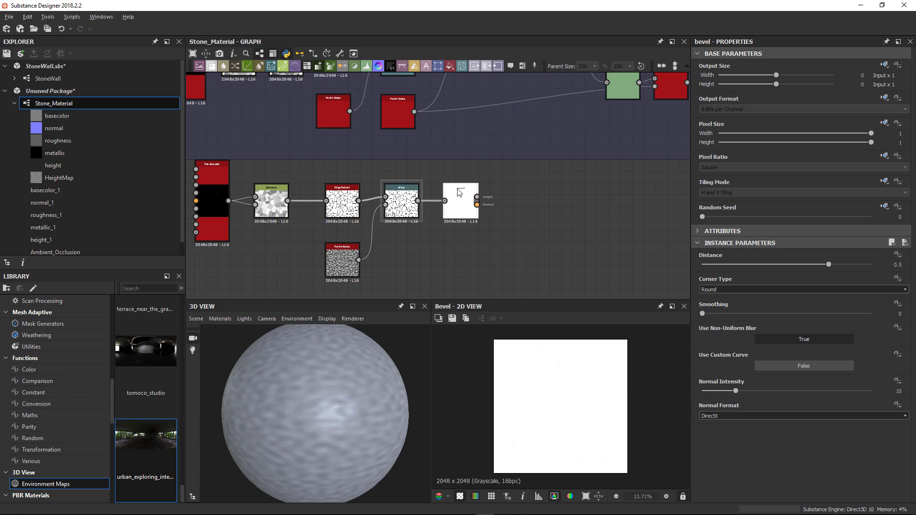
Add a Slope Blur Grayscale node and place it beyond the new Bevel node, leaving room between them
left_click(534, 213)
key("space")
type("sl")
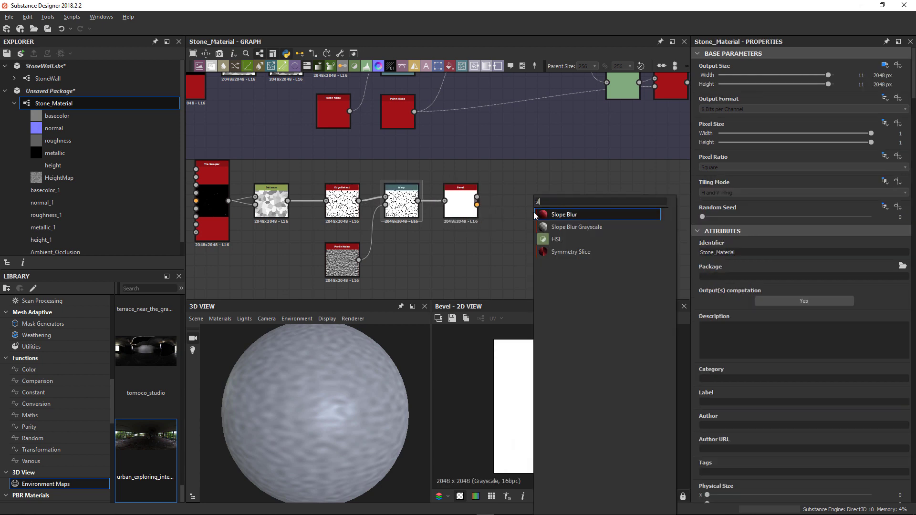
type("per")
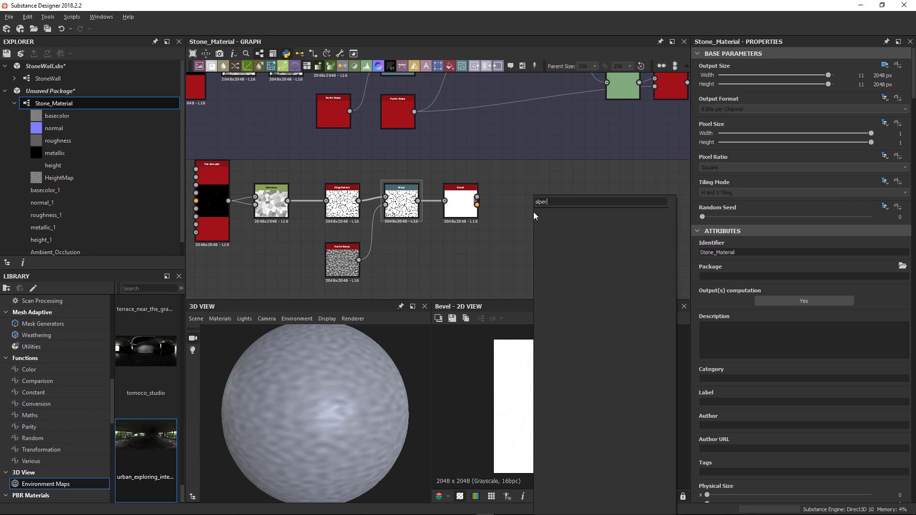
key("BackSpace")
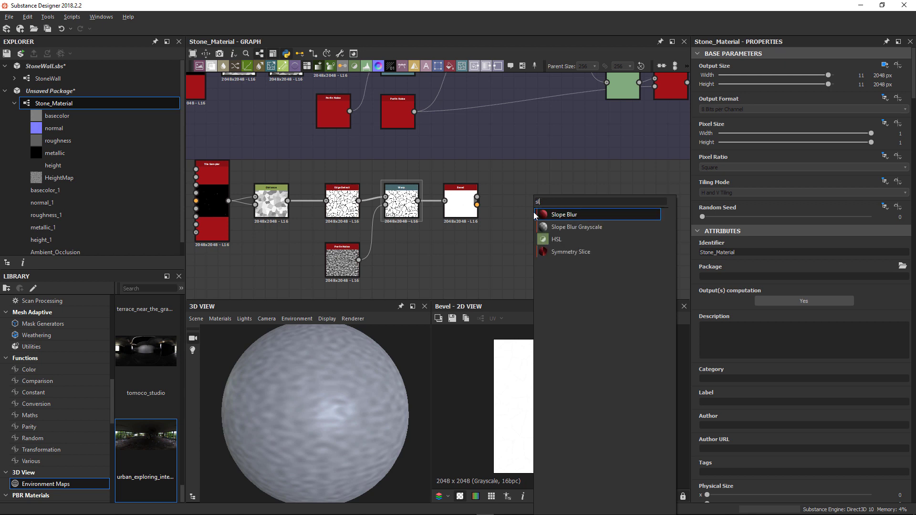
left_click(563, 224)
left_click_drag(530, 210, 580, 191)
Add a second Warp node below and between the new Bevel and Slope Blur Grayscale nodes
key("space")
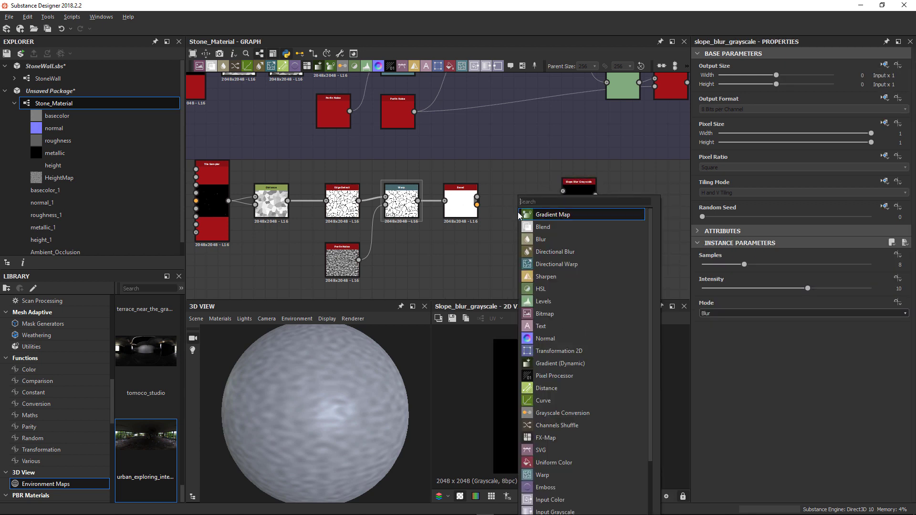
type("war")
left_click(547, 214)
left_click_drag(543, 214, 539, 258)
Add another Perlin Noise node, connect it to the second Warp's Gradient Input, and move it lower below the Bevel node
key("space")
type("perm")
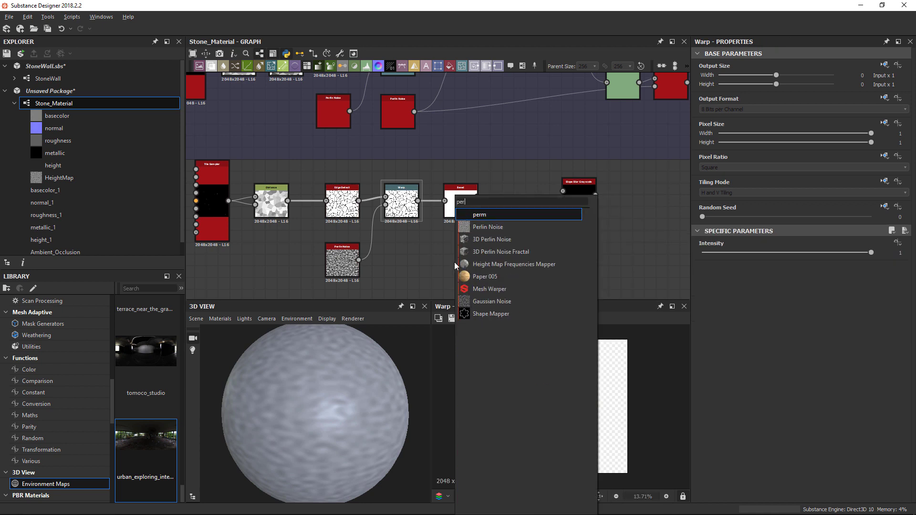
left_click(494, 228)
middle_click_drag(454, 257, 443, 219)
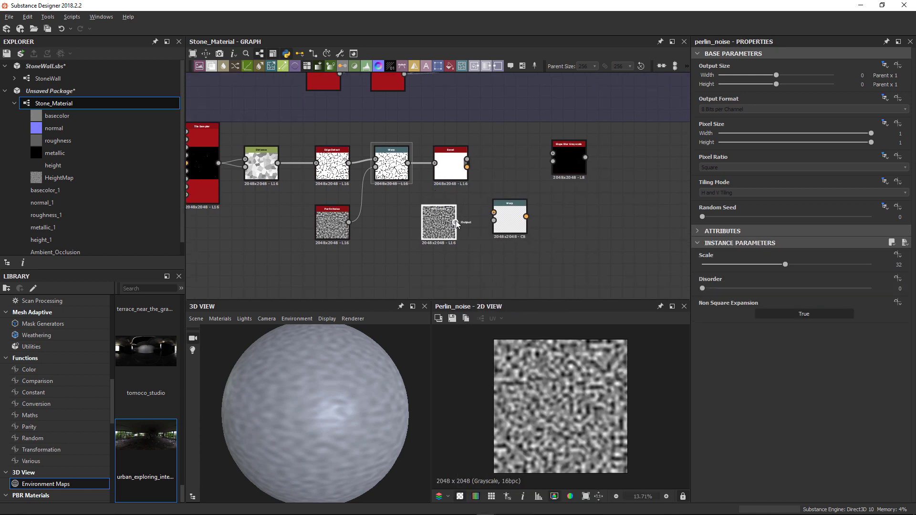
left_click_drag(500, 226, 497, 222)
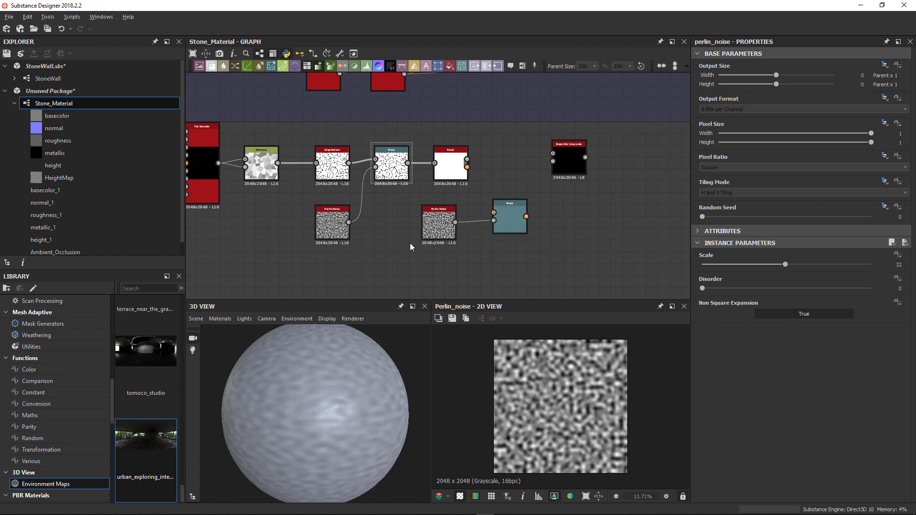
left_click_drag(439, 221, 439, 257)
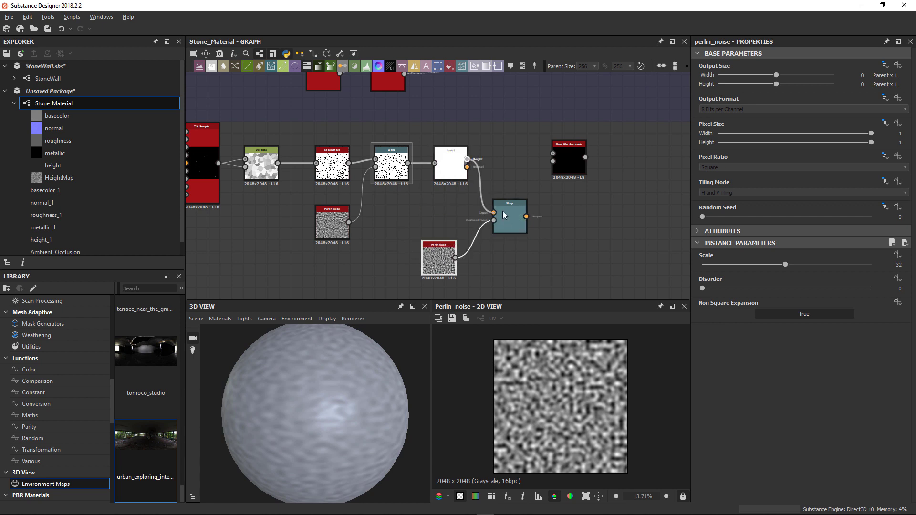
Connect the second Warp's output to the new Slope Blur Grayscale's Slope input and the Bevel's Height output to its Grayscale input
left_click_drag(548, 167, 553, 162)
scroll(547, 188, "up", 3)
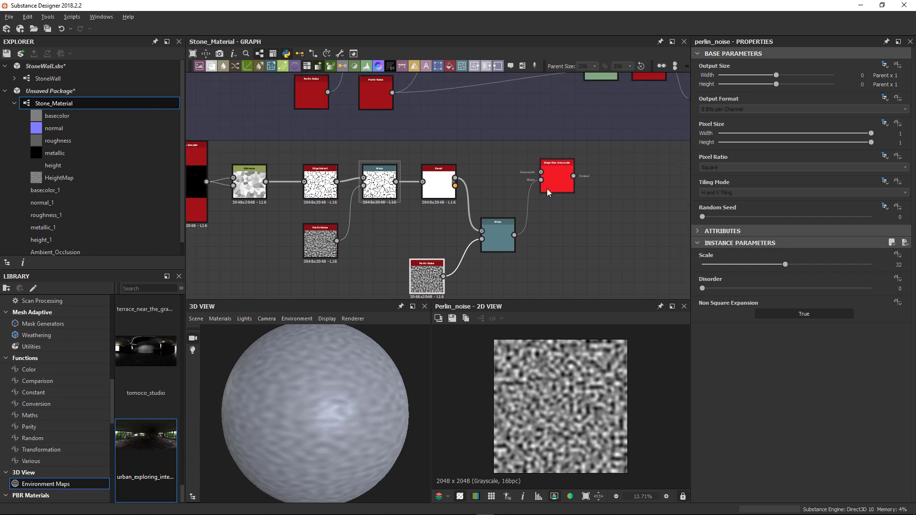
left_click_drag(420, 146, 569, 146)
Set the Disorder of the Perlin Noise feeding the second Warp to 1 and that Warp's Intensity to 0.05
middle_click_drag(368, 267, 373, 244)
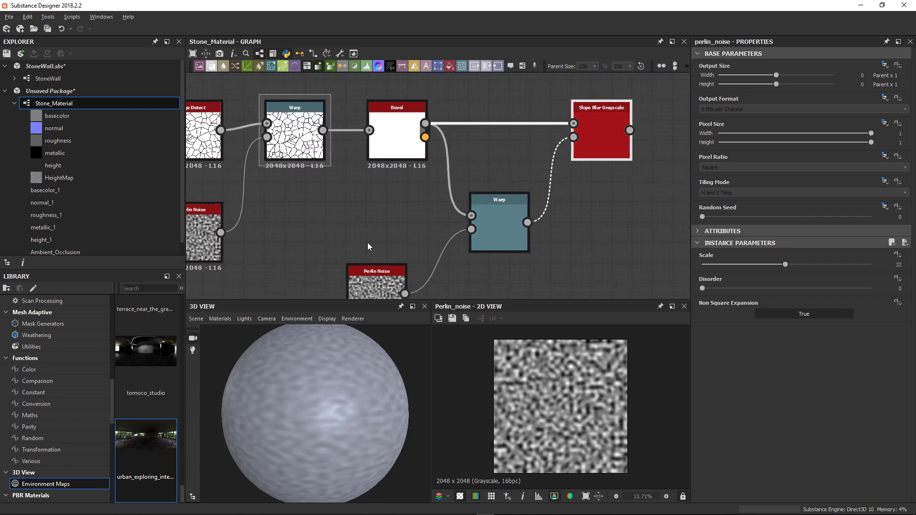
left_click(375, 277)
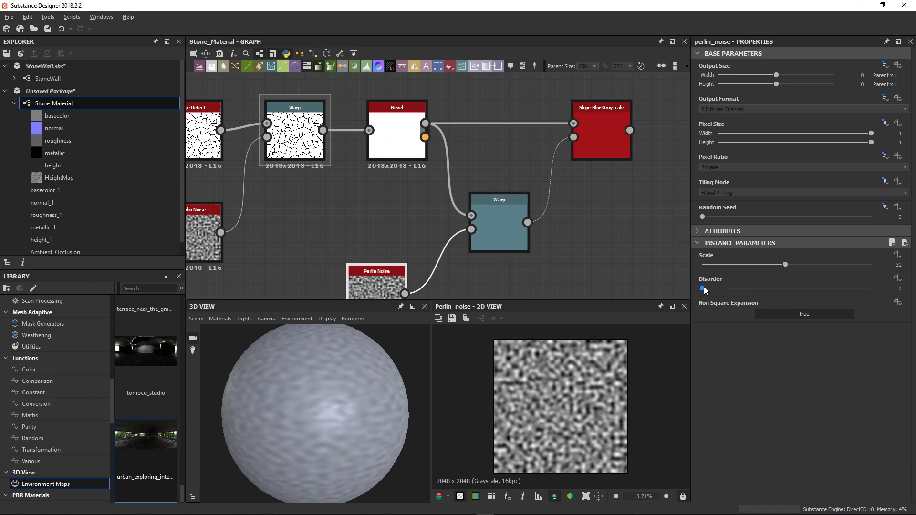
left_click_drag(702, 288, 872, 294)
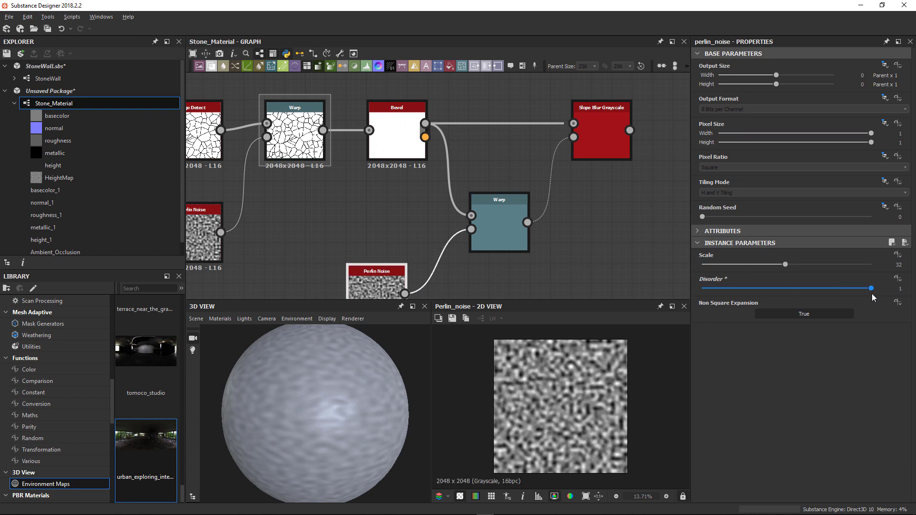
left_click(492, 222)
left_click_drag(831, 259, 800, 256)
left_click_drag(728, 260, 694, 258)
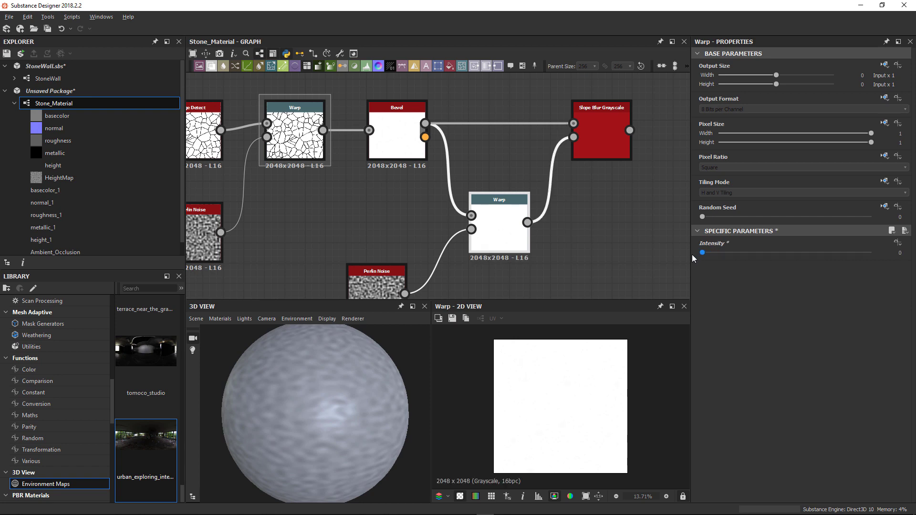
Check the Bevel node's parameters in the finished Stones chain as a reference for the new Bevel
left_click(411, 147)
scroll(413, 146, "down", 3)
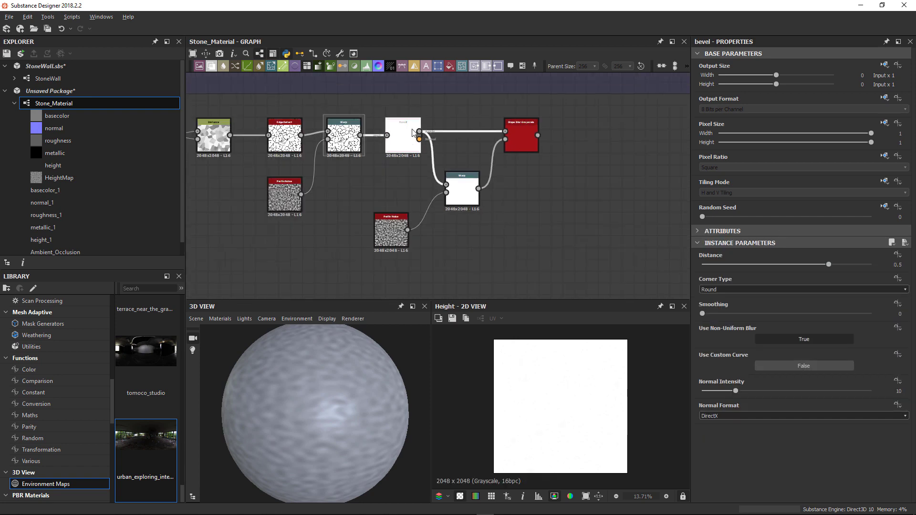
middle_click_drag(420, 144, 422, 233)
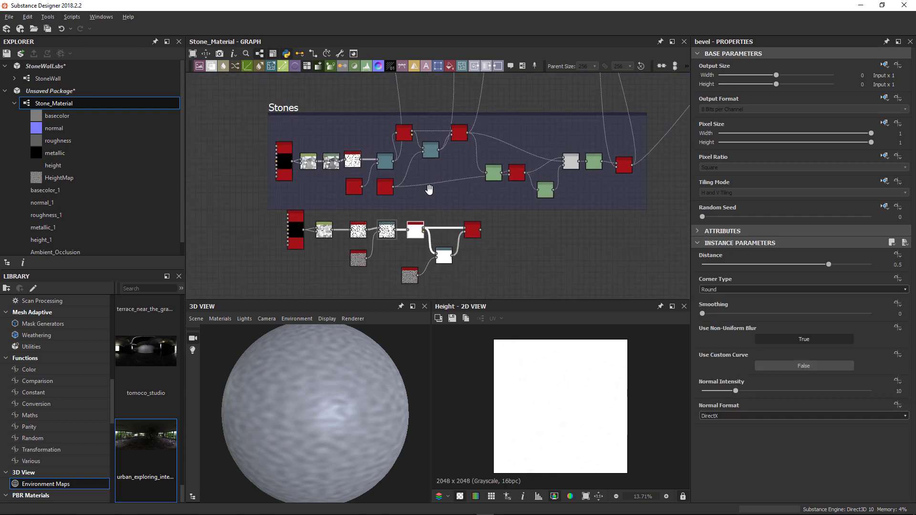
scroll(402, 156, "up", 5)
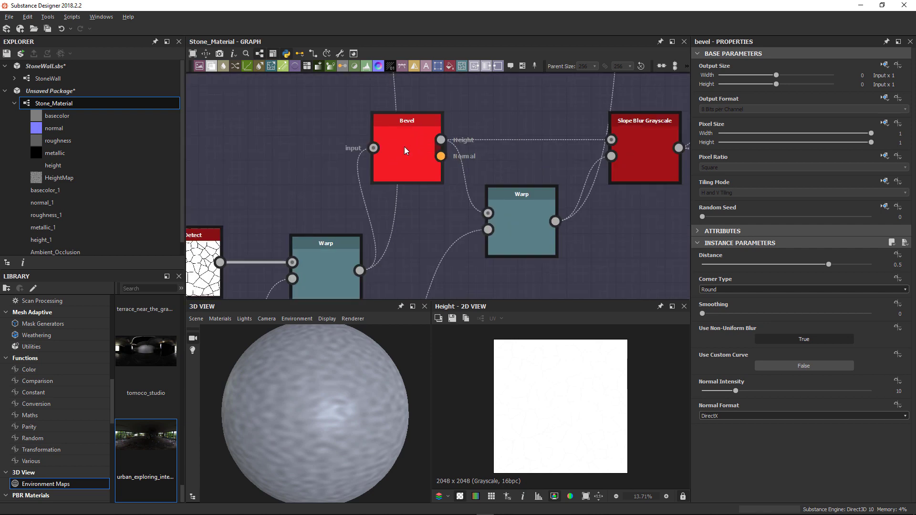
left_click(405, 148)
middle_click_drag(465, 241, 450, 174)
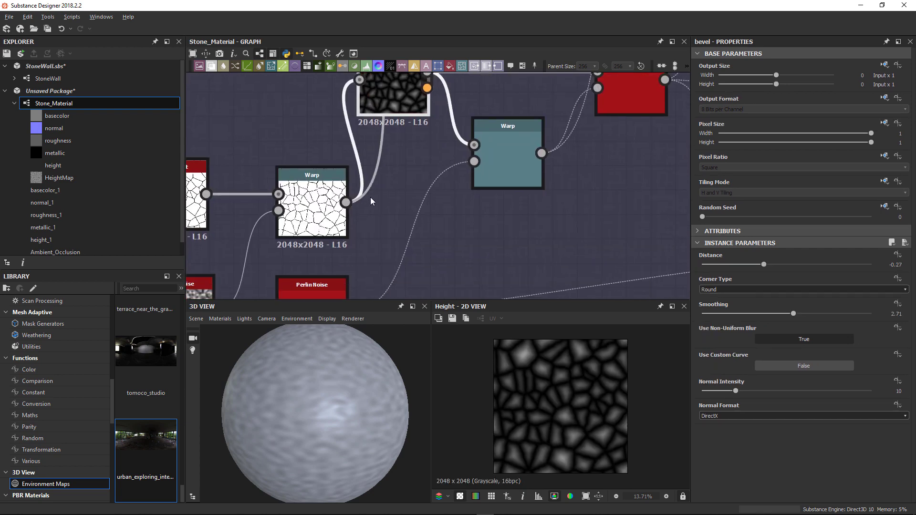
Set the new Bevel's Normal Intensity to 2.39, Smoothing to 0.79 and Distance to -0.17
middle_click_drag(424, 219, 408, 141)
scroll(408, 140, "down", 3)
middle_click_drag(412, 292, 417, 210)
left_click(417, 211)
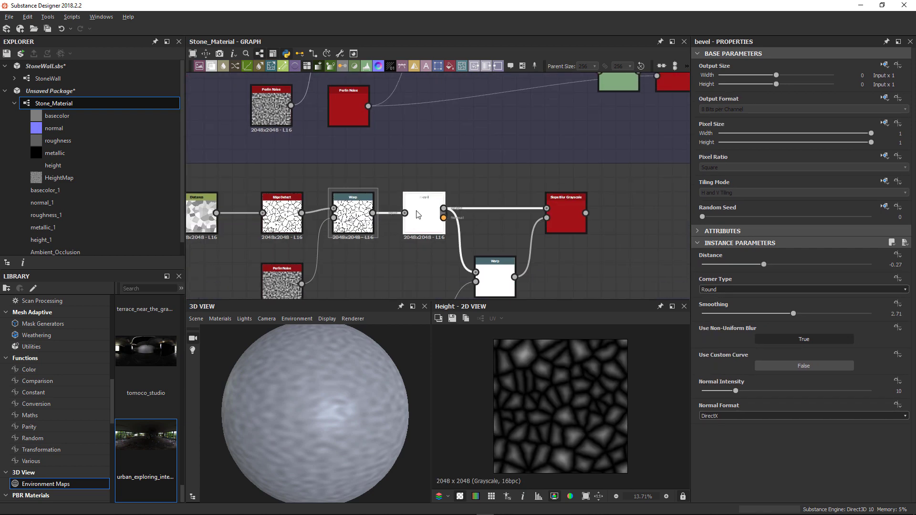
left_click_drag(737, 389, 710, 391)
left_click(707, 313)
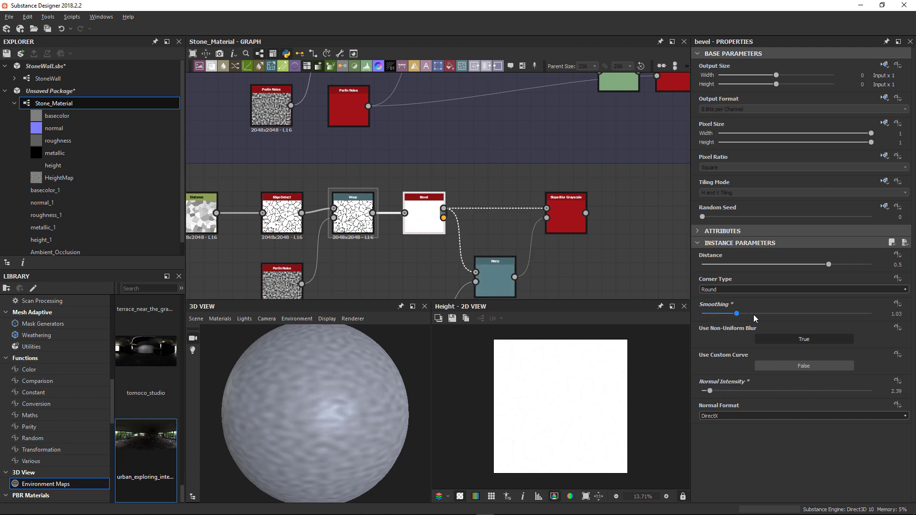
left_click_drag(852, 316, 728, 313)
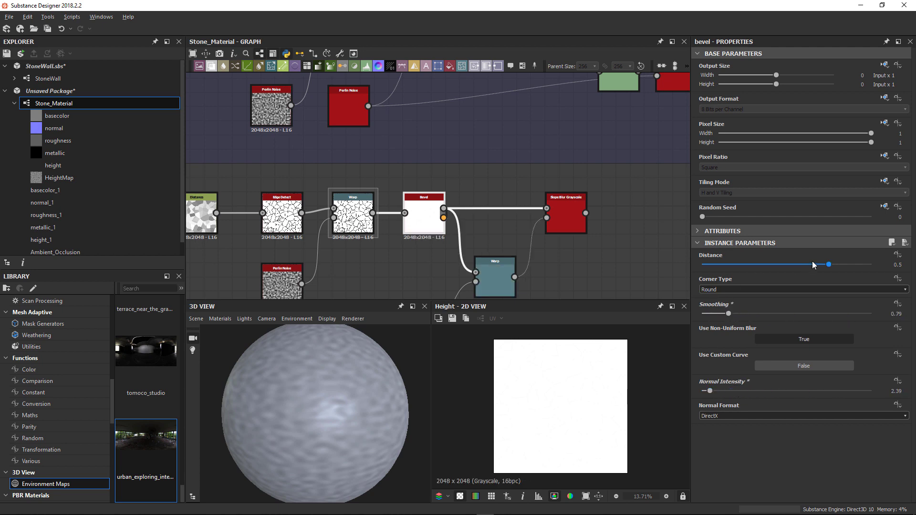
left_click_drag(812, 262, 772, 271)
scroll(535, 375, "up", 5)
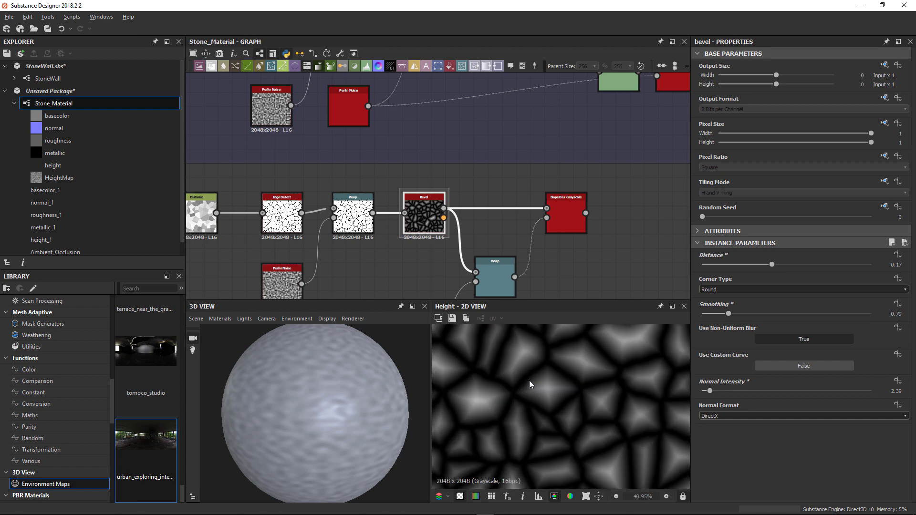
Try Min mode with an Intensity of 3.25 on the new Slope Blur Grayscale node
double_click(560, 216)
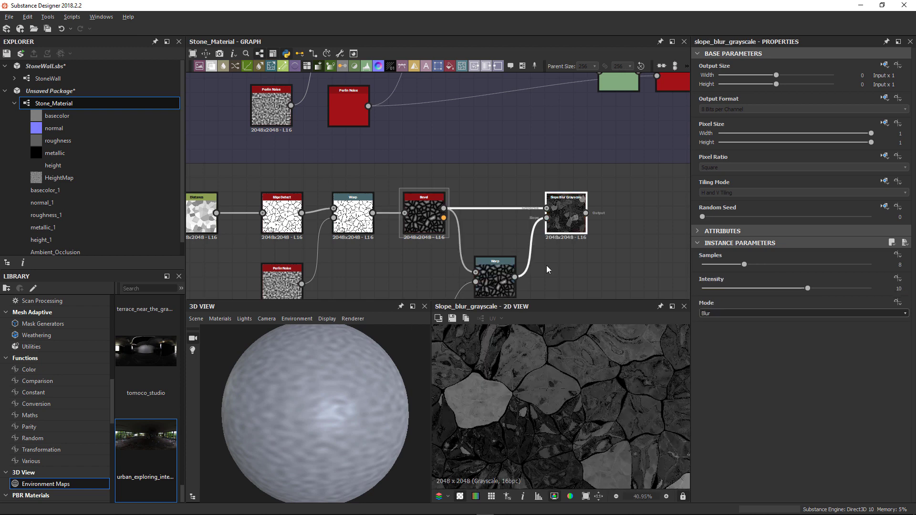
scroll(493, 241, "up", 3)
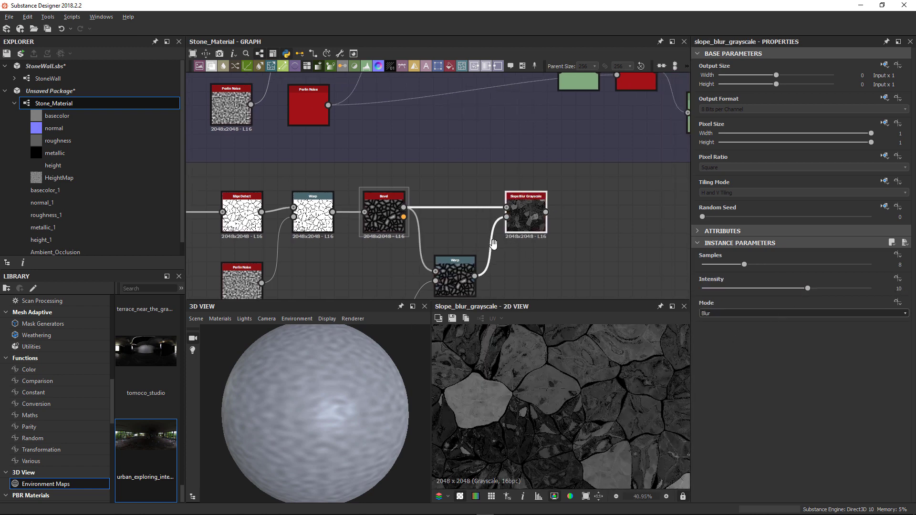
left_click_drag(808, 289, 693, 292)
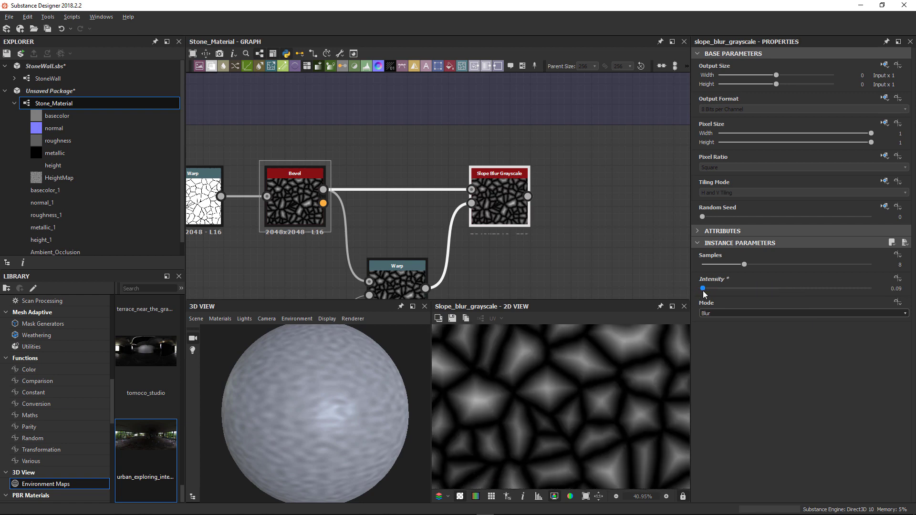
left_click(735, 315)
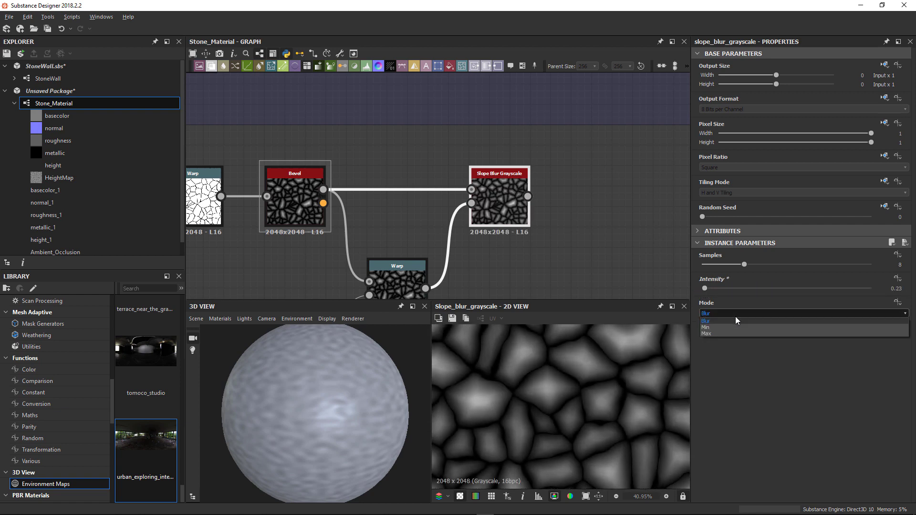
left_click(725, 328)
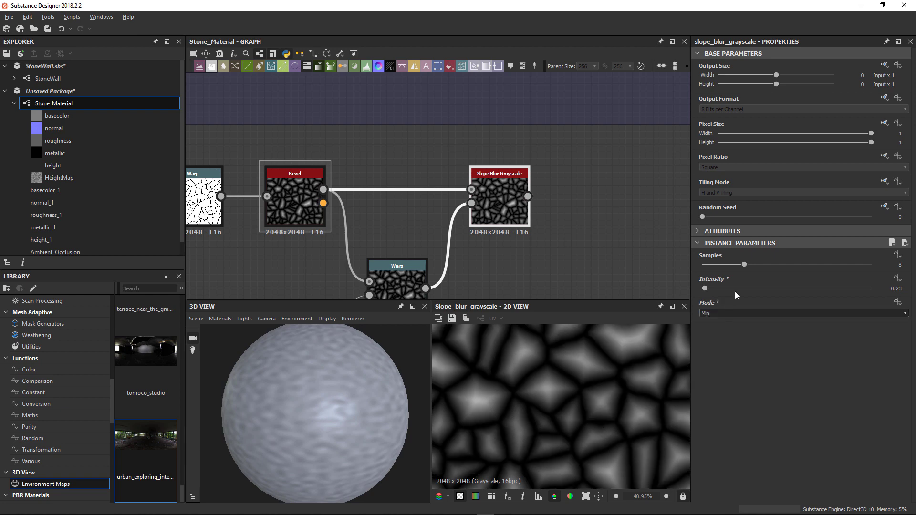
left_click_drag(709, 290, 737, 290)
scroll(525, 393, "up", 3)
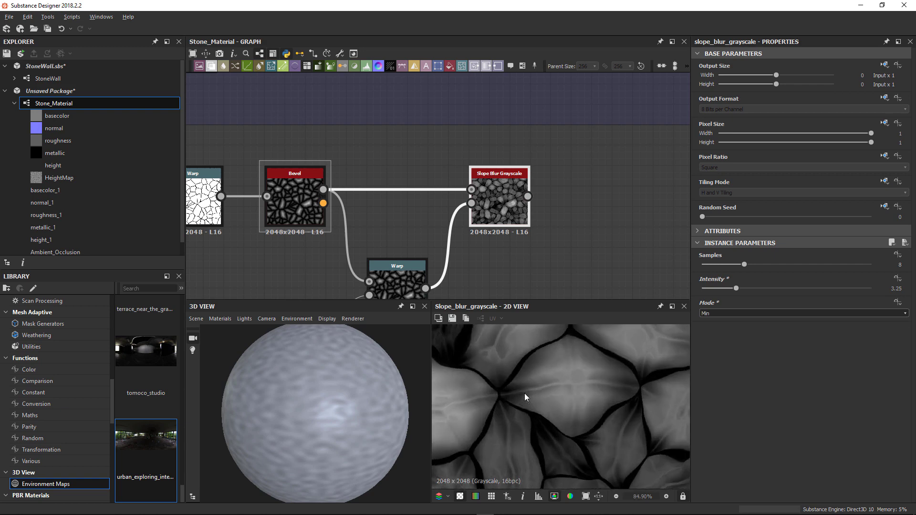
Switch the new Slope Blur Grayscale to Max mode with an Intensity of 0.5 and 3 Samples
left_click(717, 313)
left_click(718, 333)
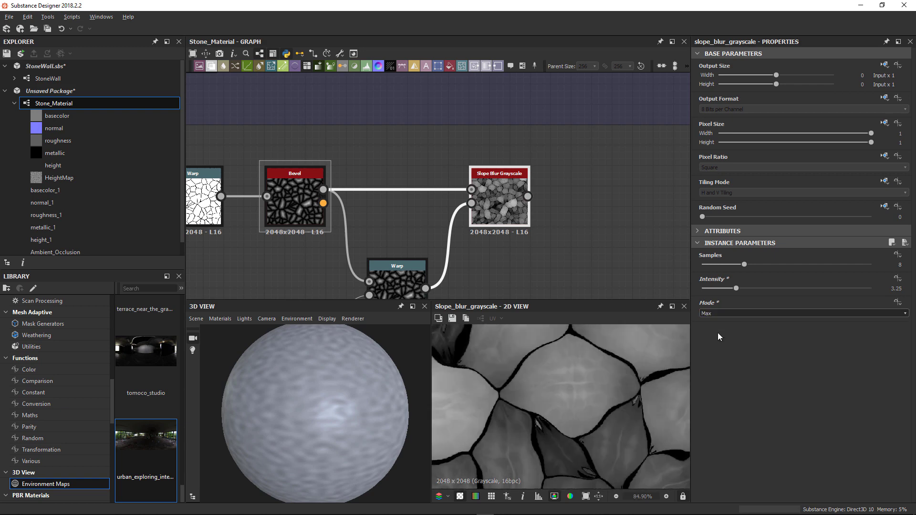
mouse_move(737, 287)
left_mouse_down()
mouse_move(708, 291)
mouse_move(723, 266)
mouse_move(713, 266)
mouse_move(739, 266)
mouse_move(727, 265)
left_mouse_up()
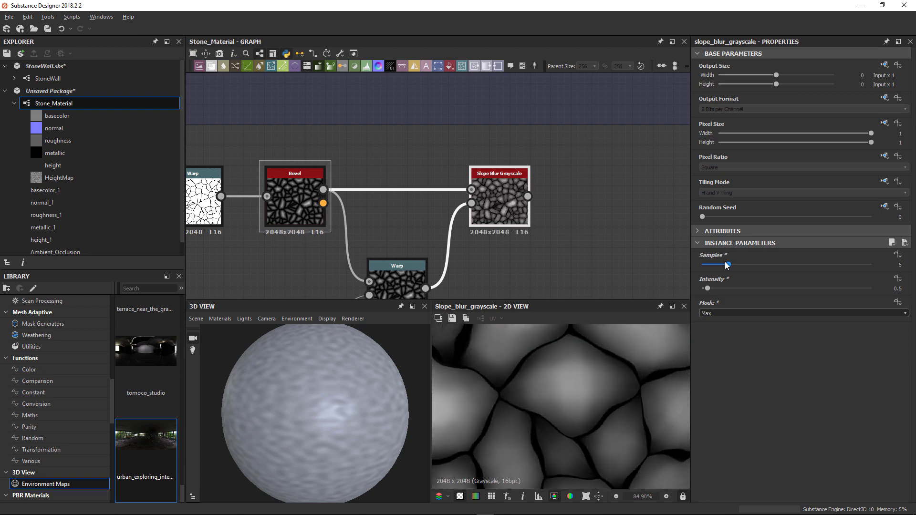
Raise the Intensity of the Warp feeding the new Slope Blur Grayscale to 0.15
scroll(441, 211, "down", 3)
left_click(441, 211)
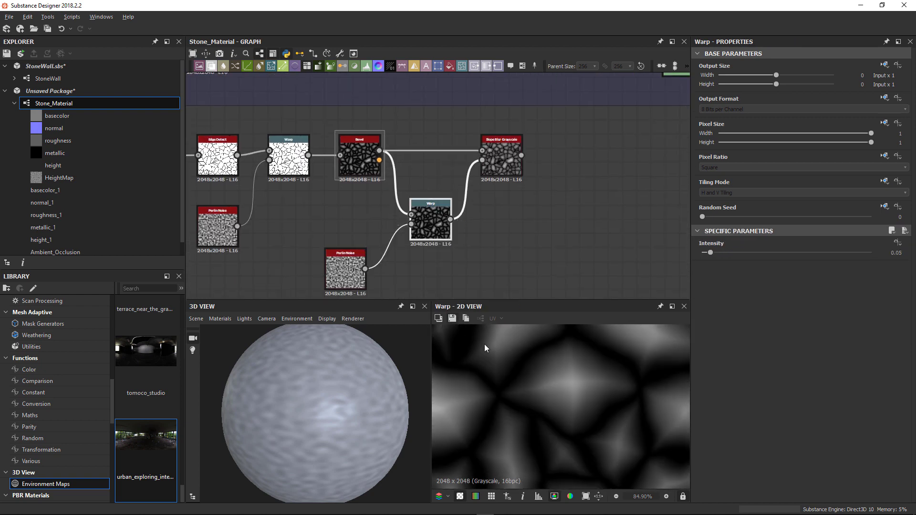
left_click_drag(710, 252, 726, 253)
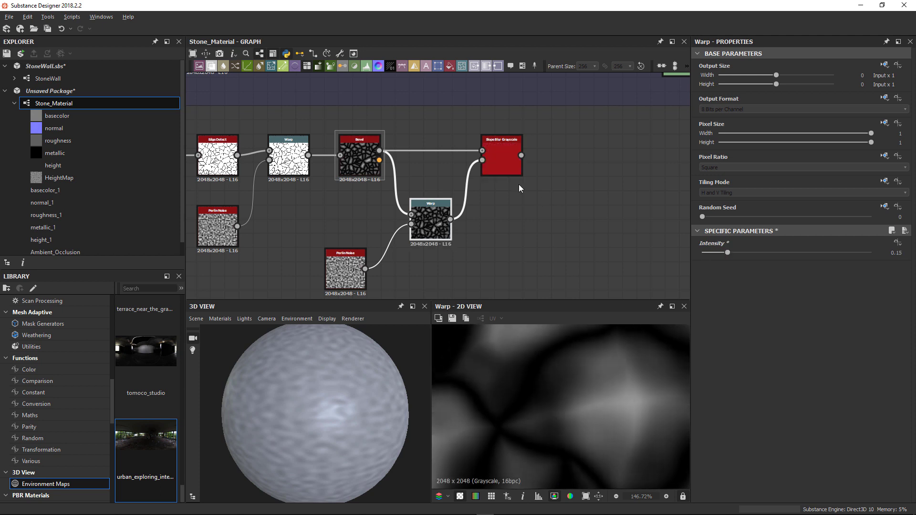
Set the new Slope Blur Grayscale's Samples to 32 and its Intensity to 0.41
left_click(497, 157)
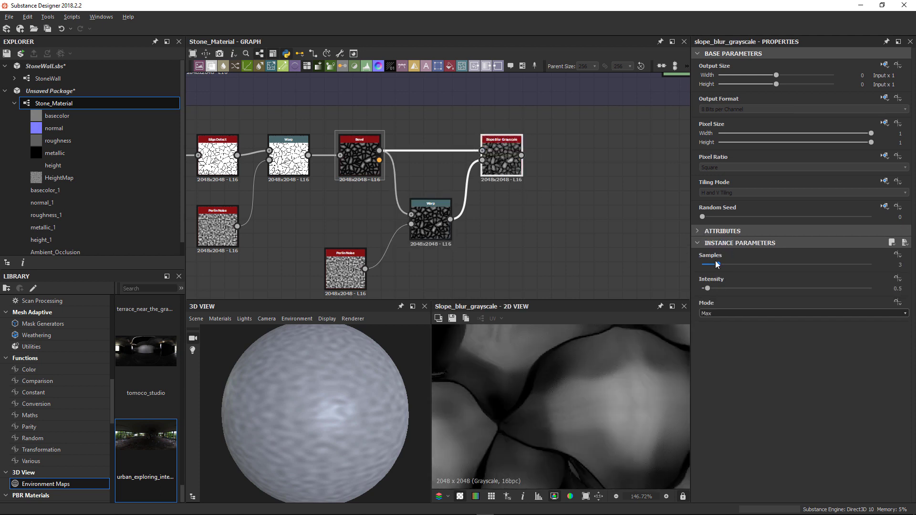
left_click_drag(717, 263, 896, 273)
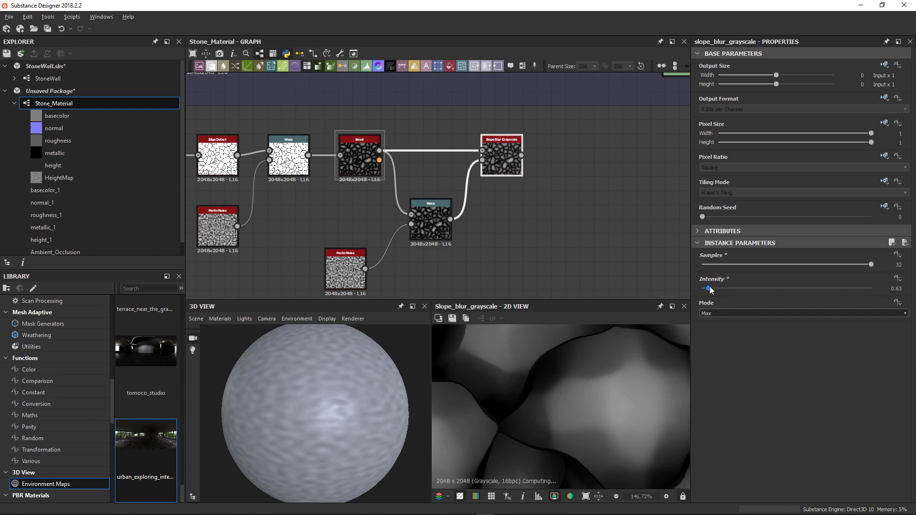
left_click_drag(710, 290, 708, 290)
scroll(517, 382, "down", 12)
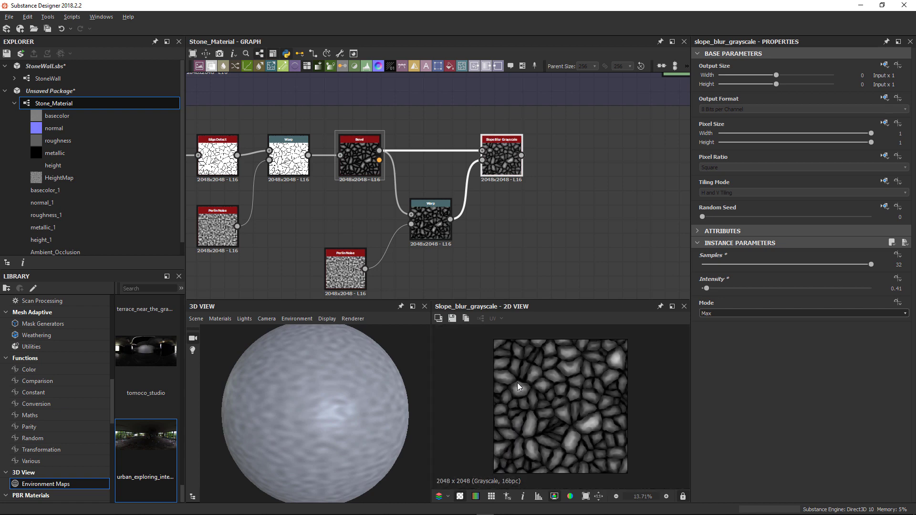
Bring the old Perlin Noise node that feeds the output chain next to the new stone nodes and delete it
scroll(517, 382, "down", 1)
scroll(486, 258, "down", 4)
scroll(475, 231, "down", 2)
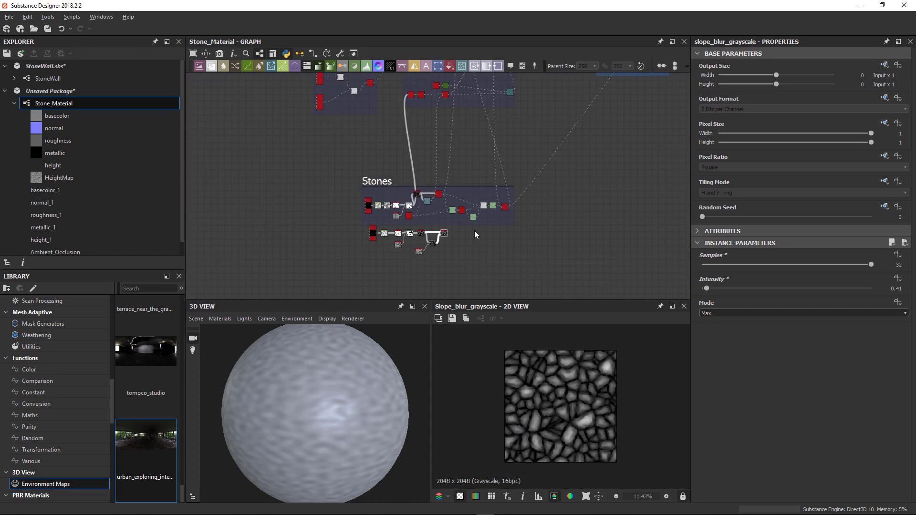
middle_click_drag(474, 231, 332, 215)
scroll(347, 221, "up", 1)
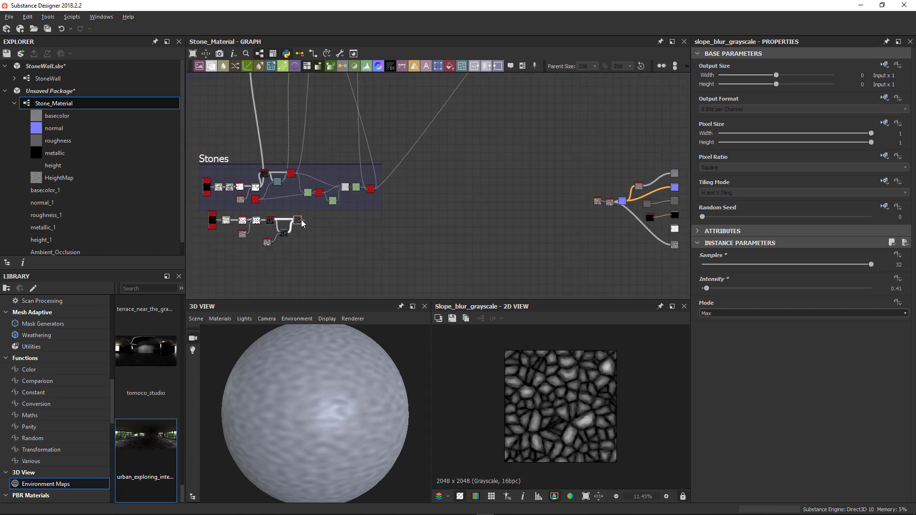
left_click_drag(525, 217, 596, 199)
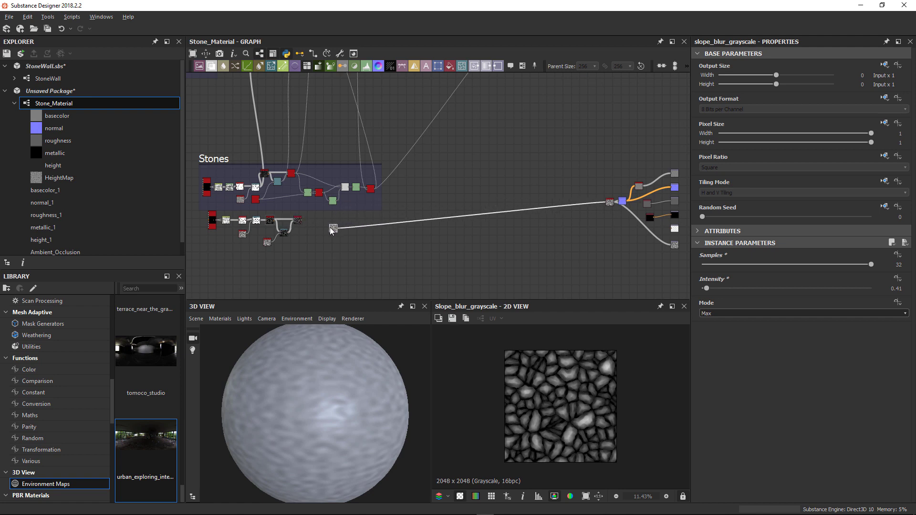
scroll(331, 227, "up", 5)
scroll(325, 227, "down", 5)
left_click(342, 231)
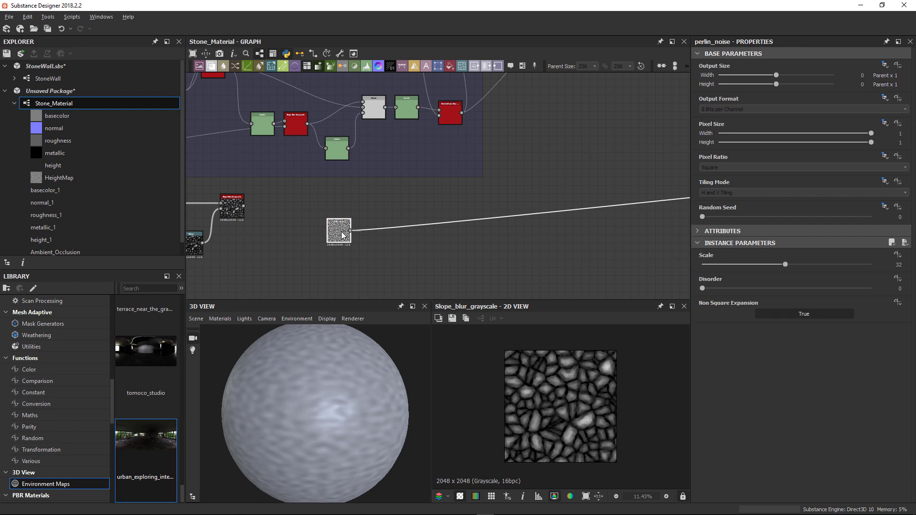
key("Delete")
Connect the new Slope Blur Grayscale's output to the first node of the output chain, just before the Normal node
middle_click_drag(342, 231, 367, 238)
scroll(310, 241, "down", 4)
scroll(277, 222, "up", 3)
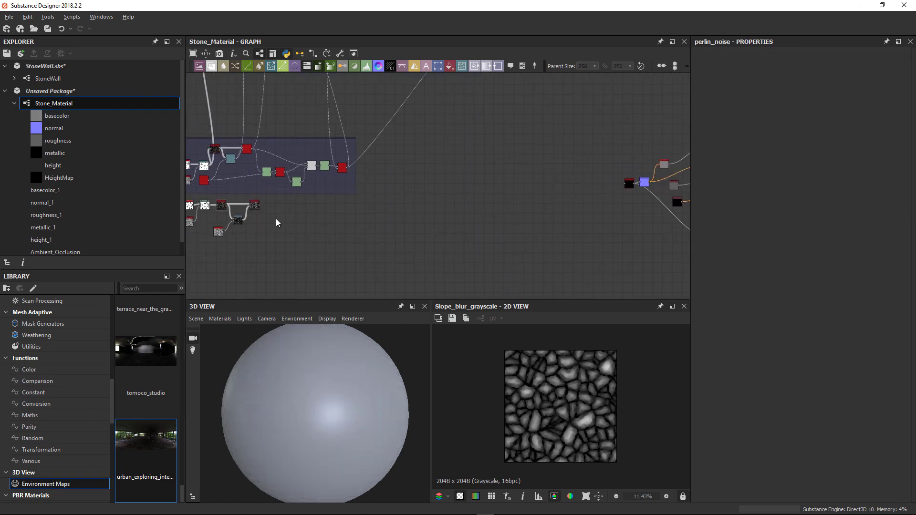
left_click_drag(416, 208, 626, 183)
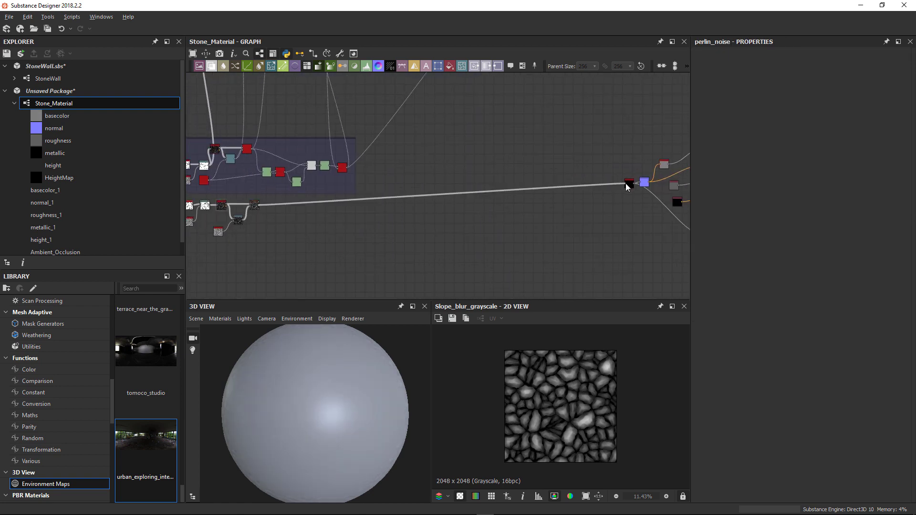
Examine the stone relief on the 3D preview sphere and the new node chain around the Bevel
scroll(311, 379, "up", 5)
mouse_move(322, 391)
left_mouse_down()
mouse_move(351, 396)
mouse_move(347, 411)
mouse_move(311, 416)
mouse_move(289, 397)
mouse_move(326, 383)
mouse_move(340, 388)
left_mouse_up()
scroll(289, 397, "down", 5)
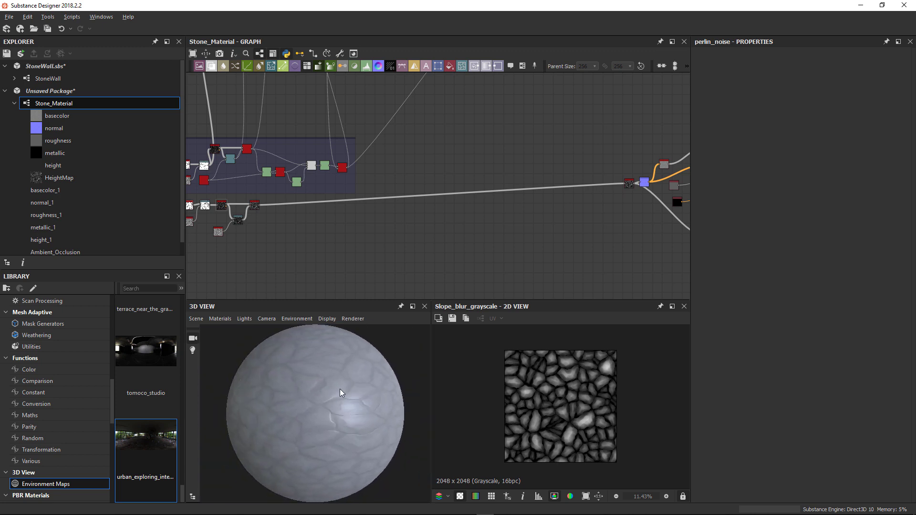
scroll(316, 399, "up", 5)
middle_click_drag(335, 241, 518, 233)
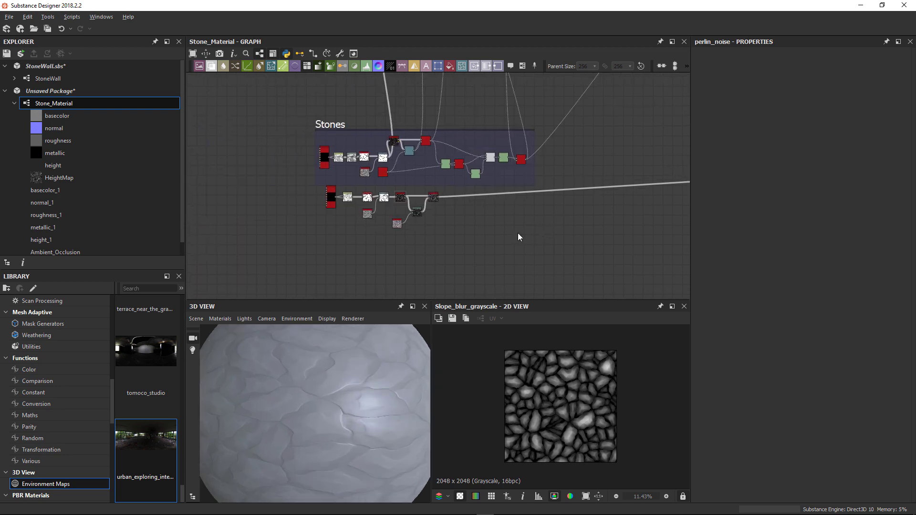
scroll(369, 225, "up", 5)
middle_click_drag(412, 204, 340, 235)
scroll(363, 231, "up", 3)
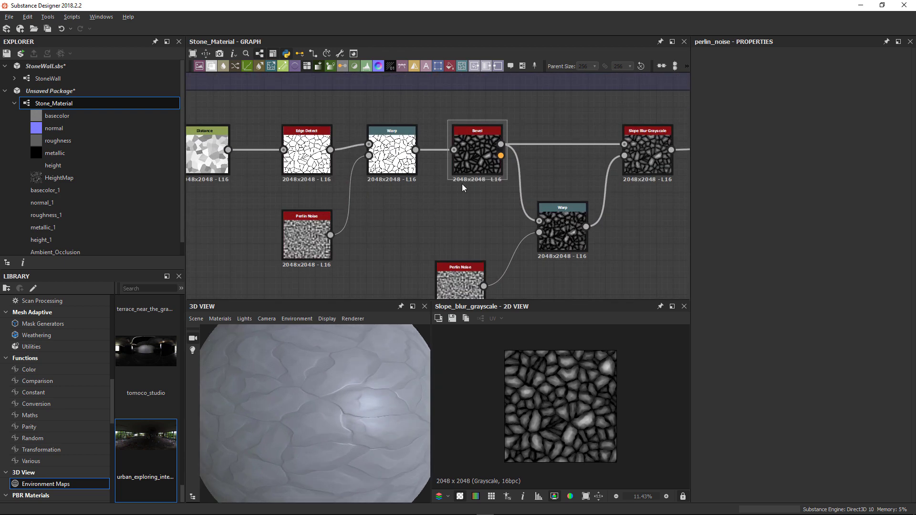
Set the new Slope Blur Grayscale's Intensity to 0.14 and check the stone relief on the preview sphere
double_click(479, 150)
middle_click_drag(641, 172, 537, 173)
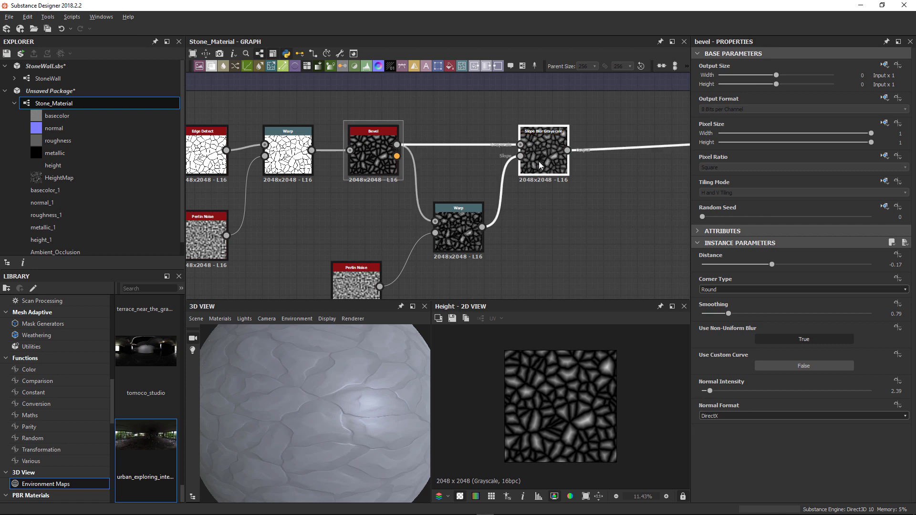
double_click(540, 161)
left_click_drag(707, 288, 680, 282)
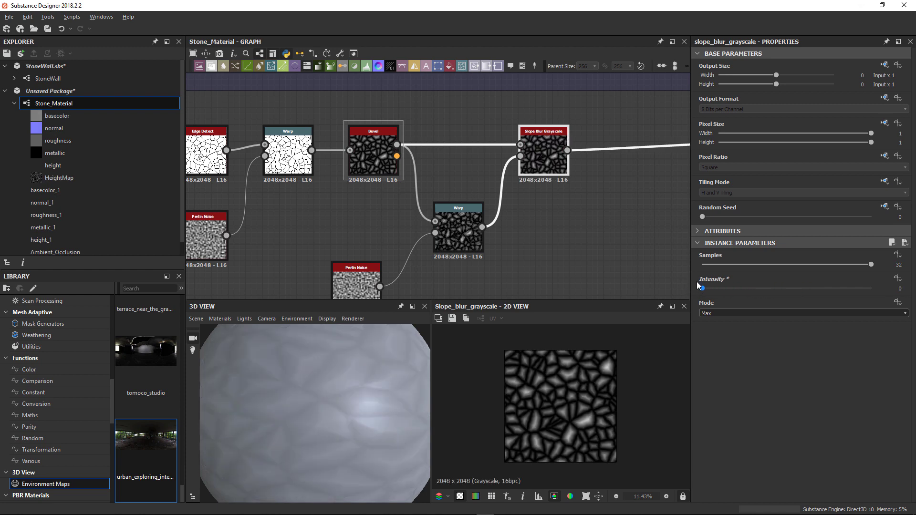
left_click_drag(700, 282, 703, 283)
scroll(331, 392, "up", 5)
scroll(335, 391, "down", 2)
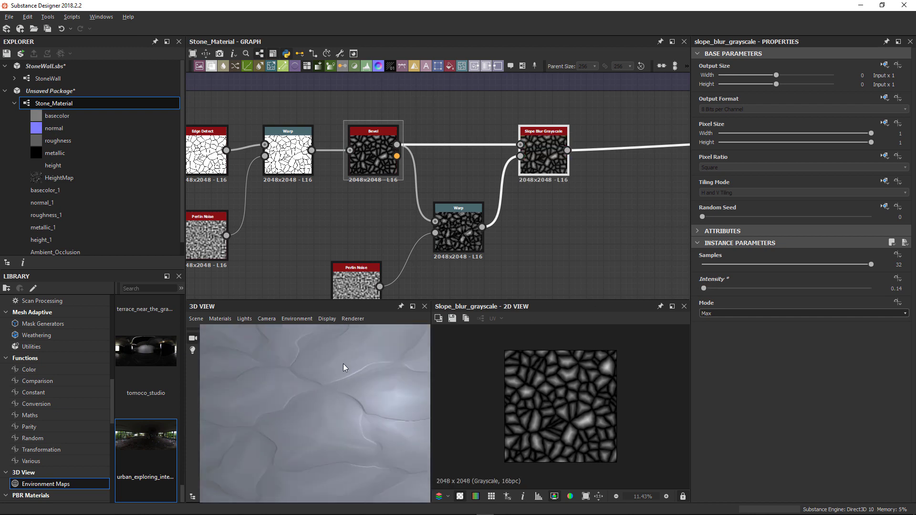
Set the new Bevel node's Distance to -0.1 and check the stone relief on the preview sphere
left_click(360, 156)
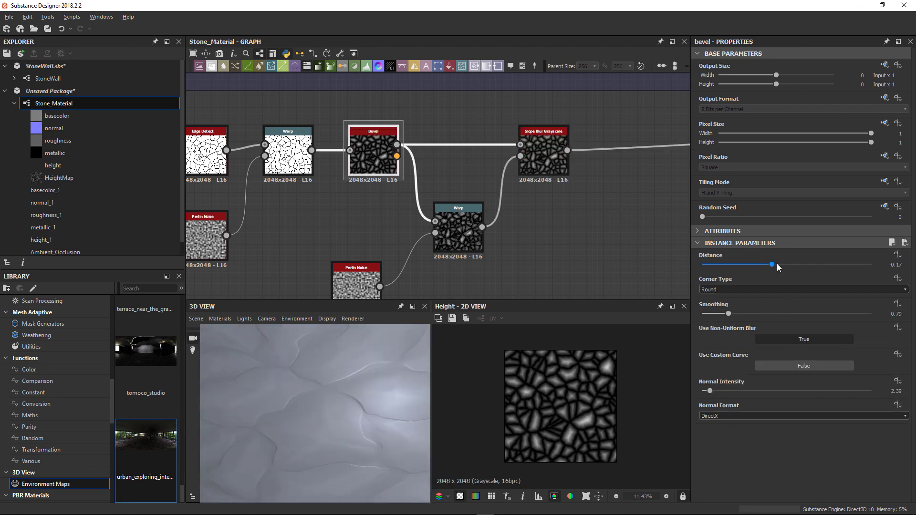
mouse_move(777, 264)
left_mouse_down()
mouse_move(808, 264)
mouse_move(778, 264)
left_mouse_up()
scroll(305, 377, "down", 5)
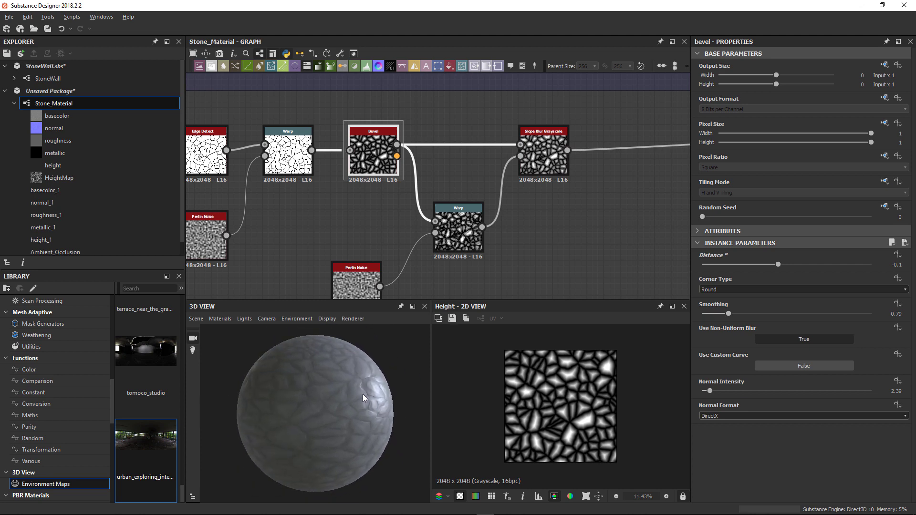
scroll(257, 400, "up", 6)
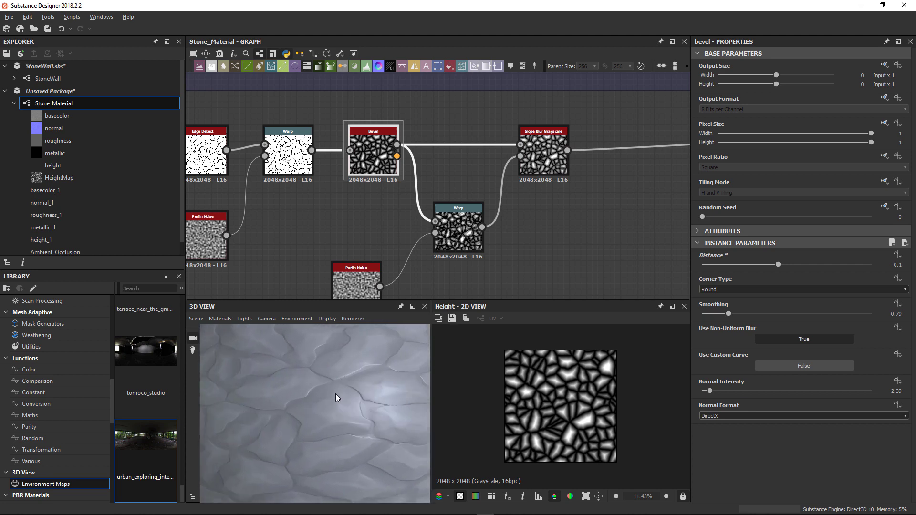
left_click_drag(336, 398, 309, 376)
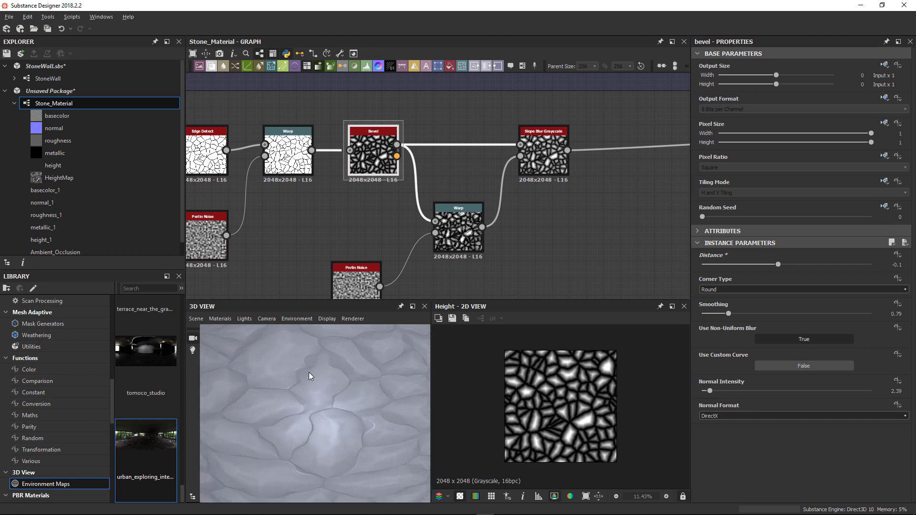
scroll(313, 363, "down", 5)
scroll(376, 234, "down", 4)
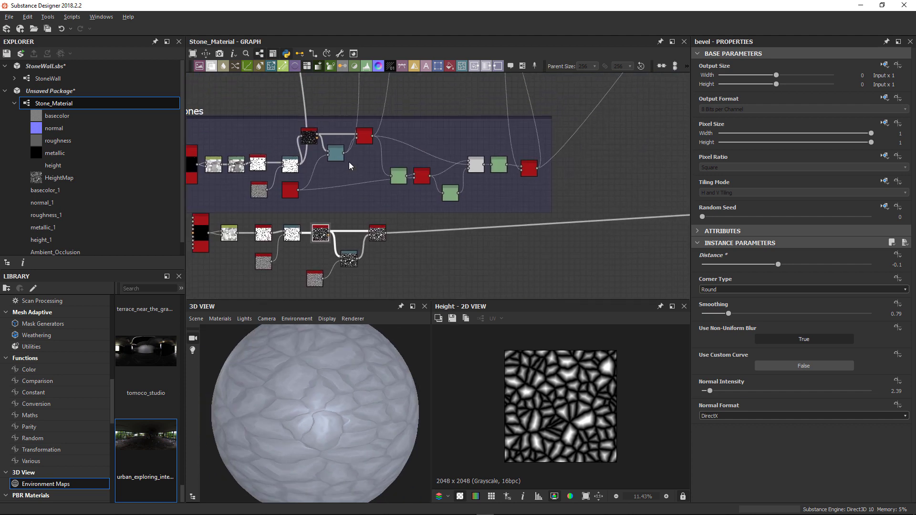
Compare the reference Stones chain's first Slope Blur Grayscale with the Levels node it feeds
scroll(350, 166, "up", 6)
left_click(411, 190)
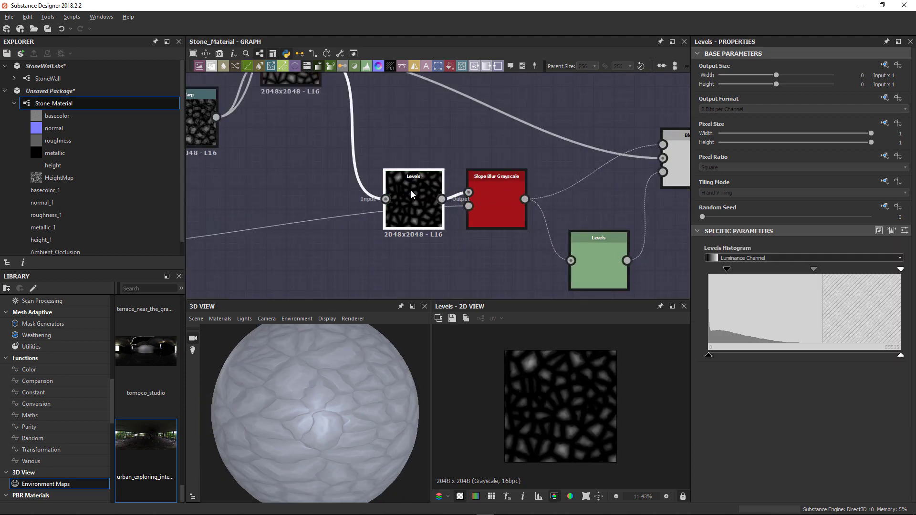
middle_click_drag(411, 190, 413, 224)
left_click(294, 101)
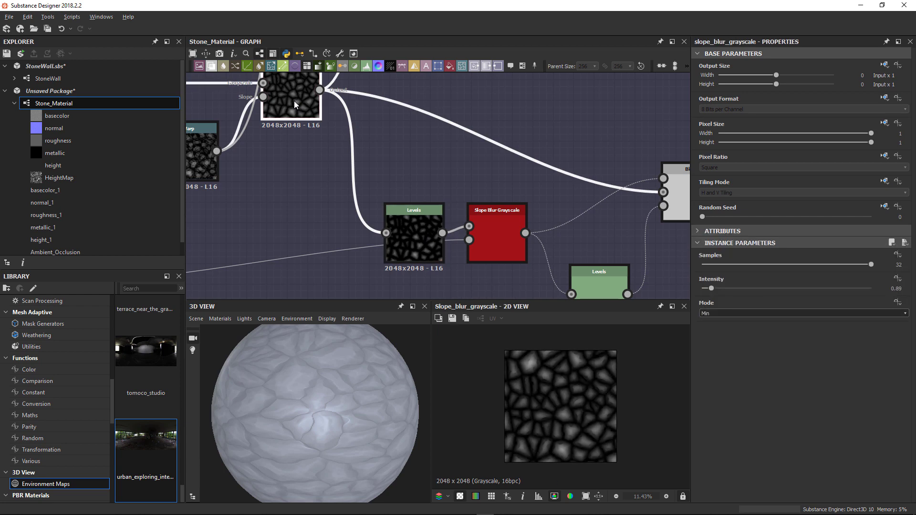
scroll(527, 375, "up", 5)
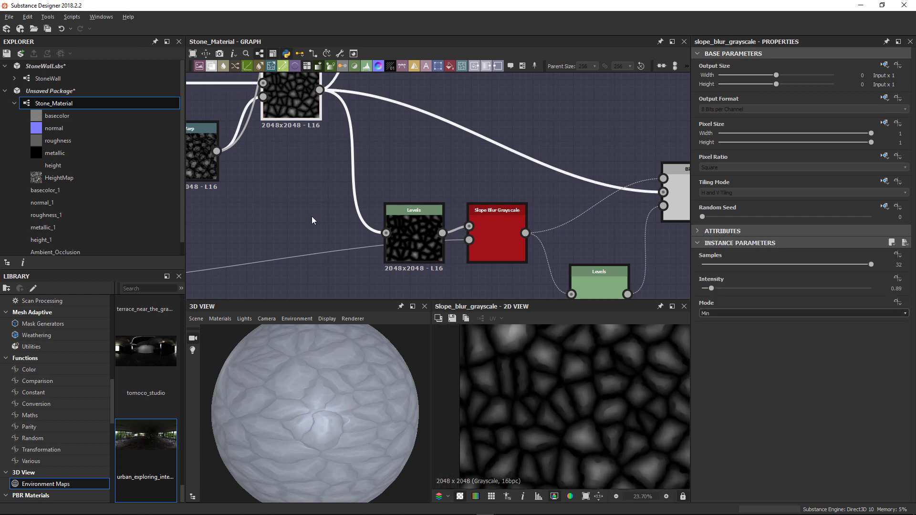
scroll(336, 164, "up", 2)
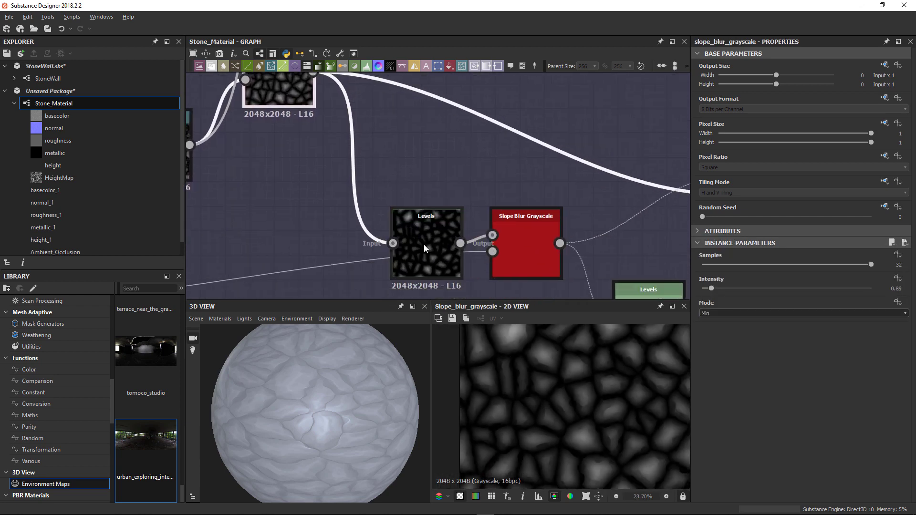
left_click(423, 245)
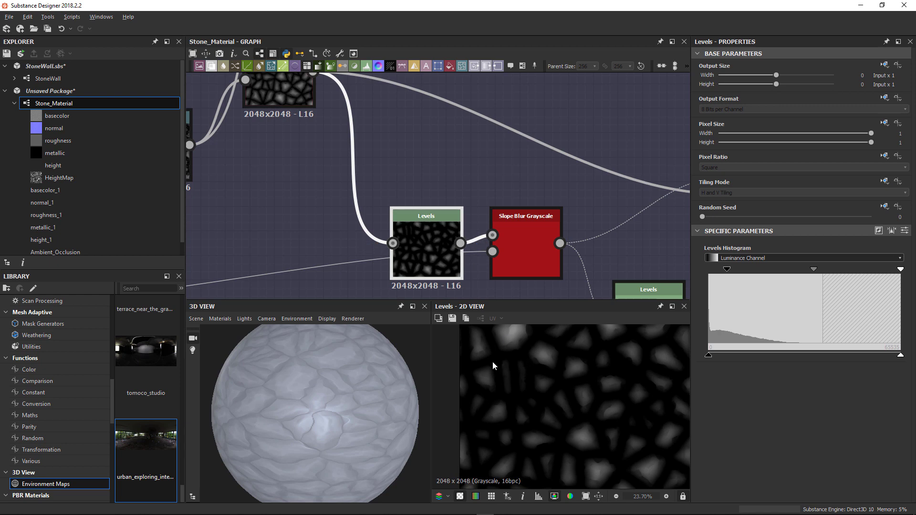
Examine the reference chain's second Slope Blur Grayscale, the Blend it feeds and the Levels mask driving that Blend's opacity
middle_click_drag(505, 254, 394, 242)
left_click_drag(308, 217, 295, 177)
double_click(398, 242)
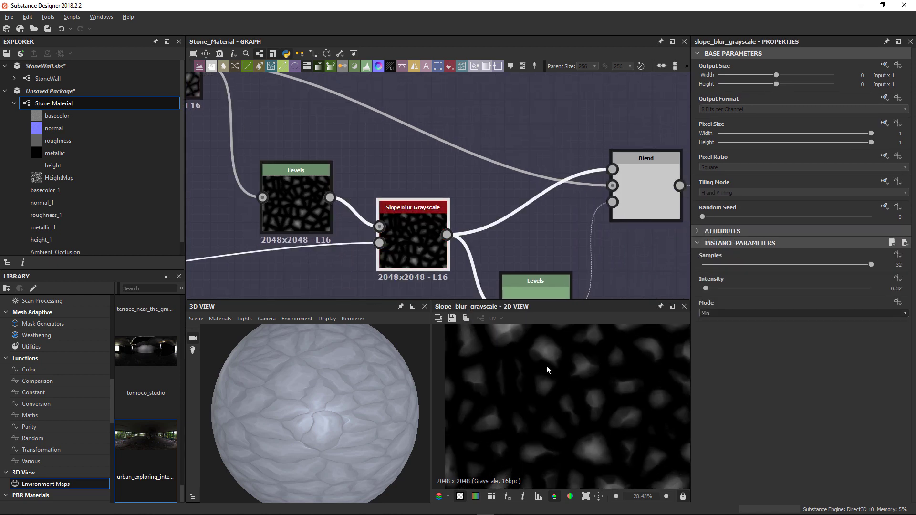
scroll(396, 224, "down", 1)
middle_click_drag(608, 219, 540, 219)
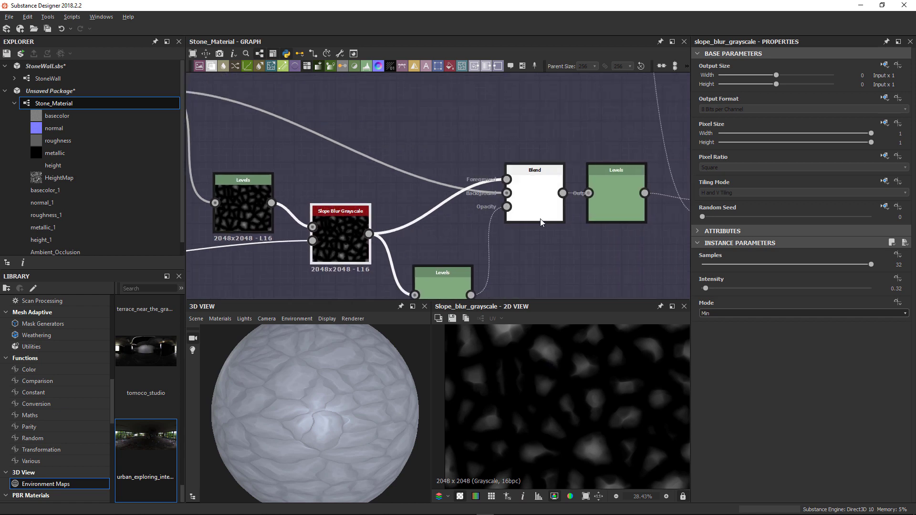
double_click(528, 206)
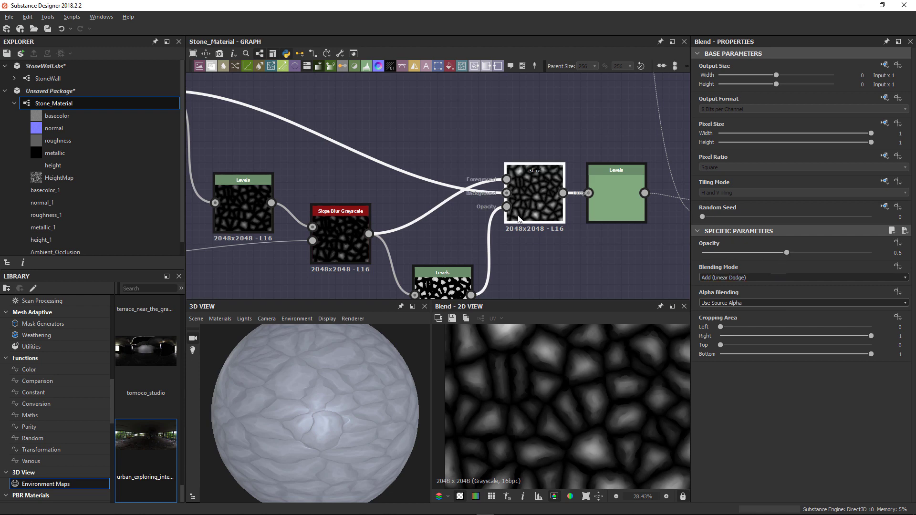
middle_click_drag(519, 220, 514, 192)
left_click(438, 272)
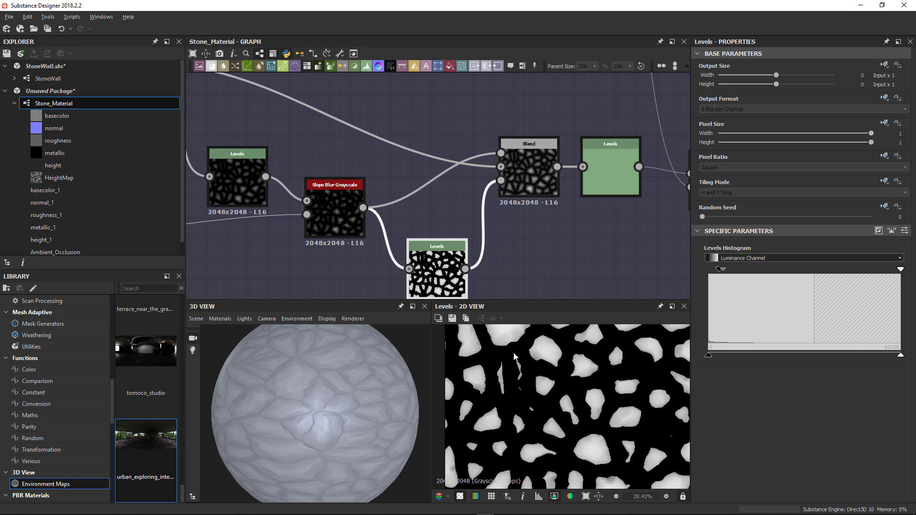
left_click(542, 181)
scroll(420, 246, "down", 2)
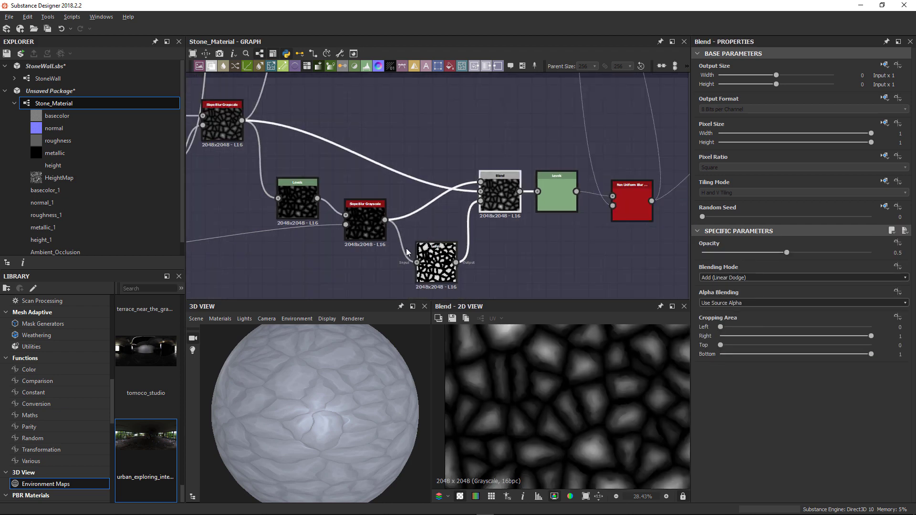
Add a Levels node fed by the new Slope Blur Grayscale and raise its black input point to slightly over a quarter of the range
middle_click_drag(406, 248, 443, 205)
scroll(415, 245, "down", 2)
middle_click_drag(415, 245, 405, 149)
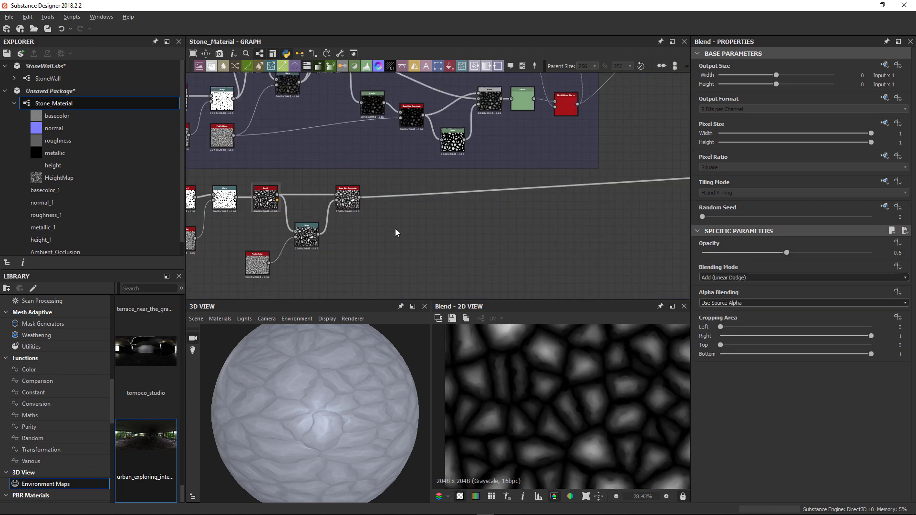
key("space")
type("level")
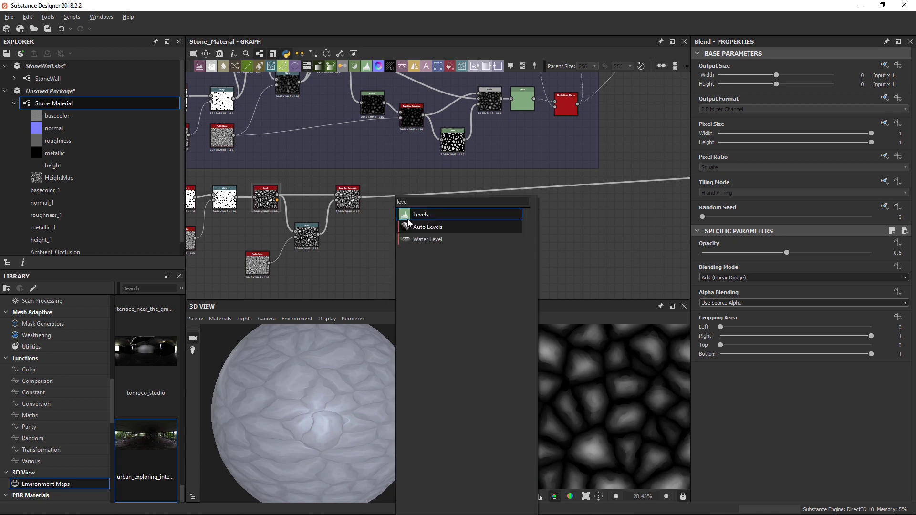
key("Return")
left_click_drag(359, 197, 387, 231)
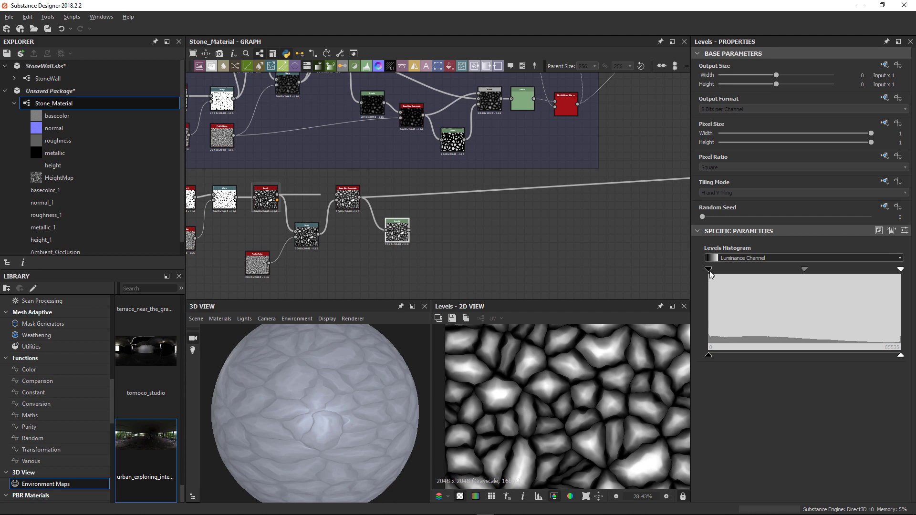
left_click_drag(715, 270, 762, 270)
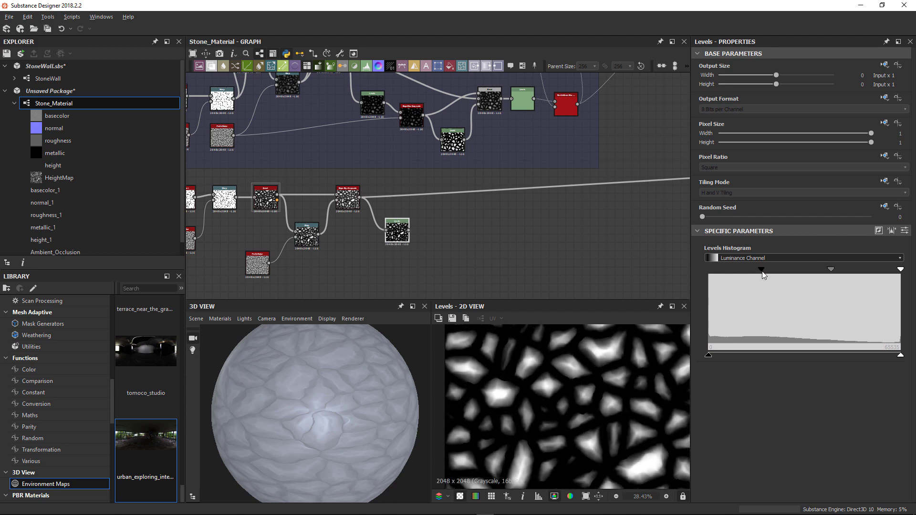
mouse_move(901, 270)
left_mouse_down()
mouse_move(857, 270)
mouse_move(912, 272)
left_mouse_up()
Add a Blend node with the new Levels as Foreground and the new Slope Blur Grayscale as Background and Opacity
key("space")
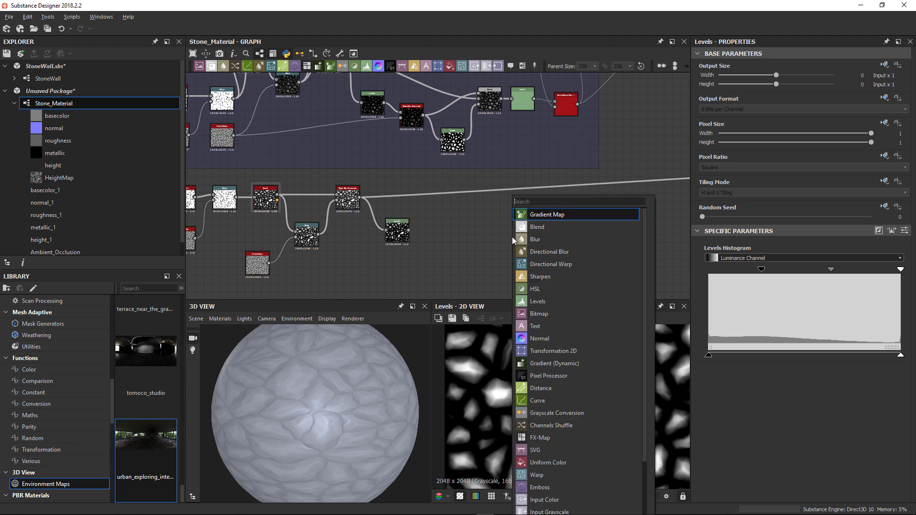
left_click(496, 110)
double_click(494, 106)
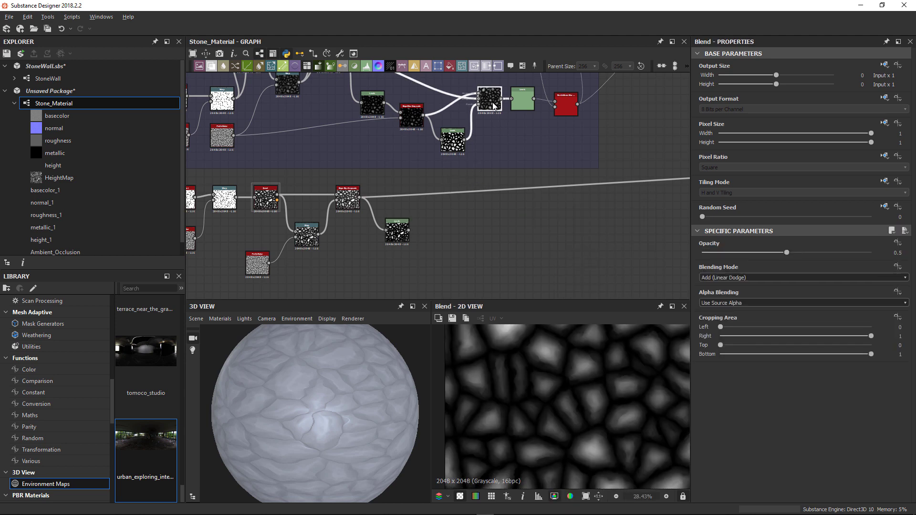
key("space")
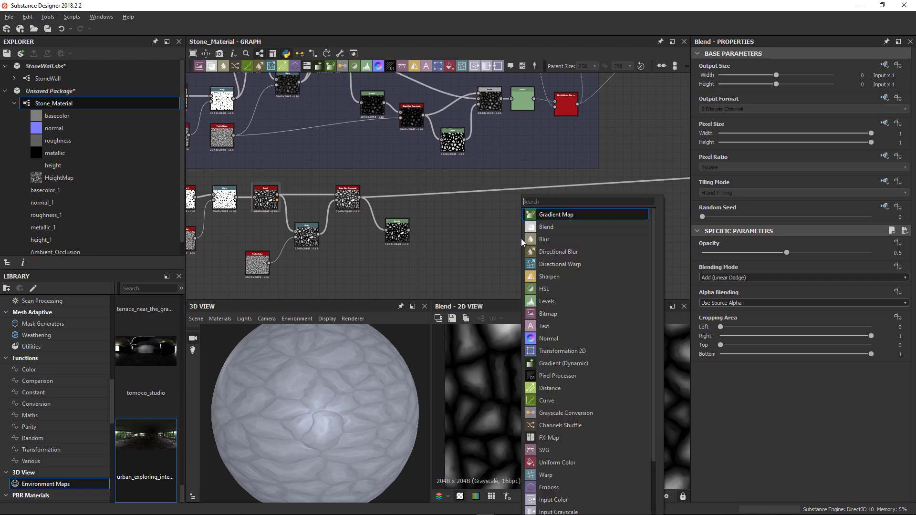
type("b")
left_click(551, 218)
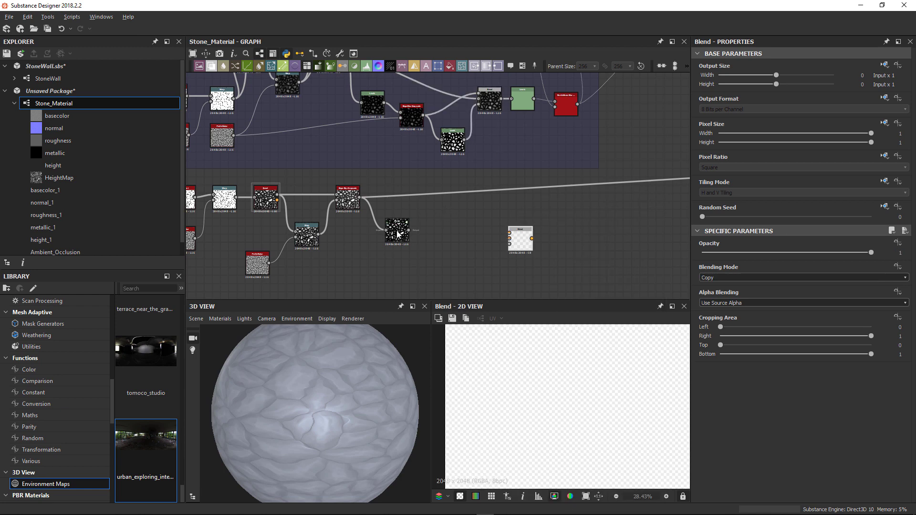
left_click_drag(483, 236, 509, 238)
left_click_drag(360, 196, 509, 243)
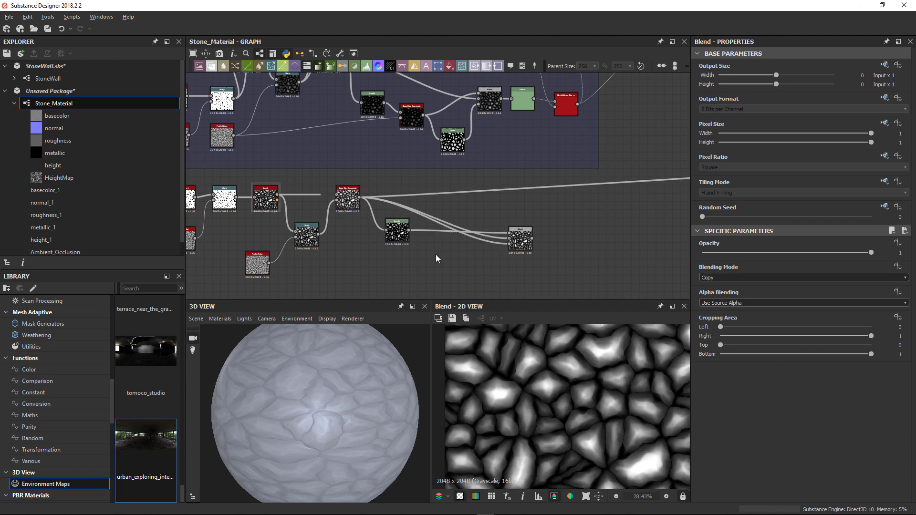
Insert a second Levels node between the first new Levels and the Blend's Opacity, lowering its white input point fully to the black end
key("space")
type("l")
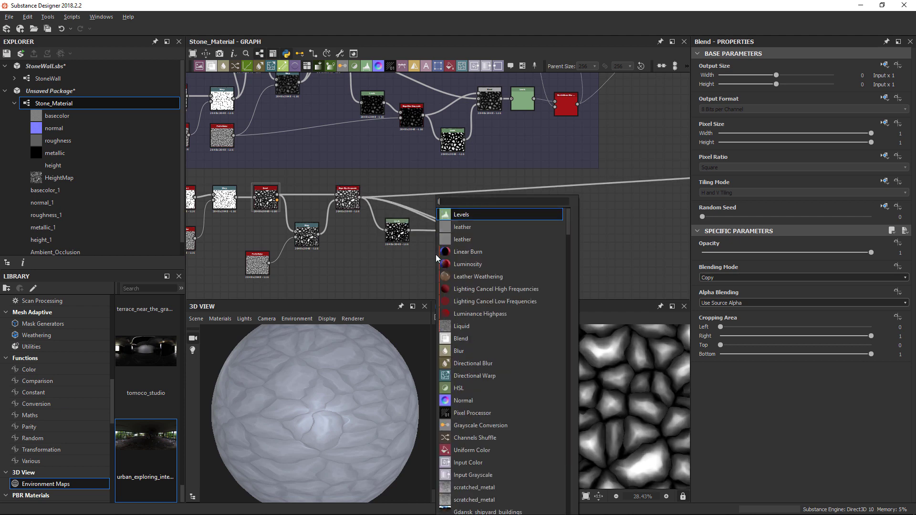
left_click(483, 216)
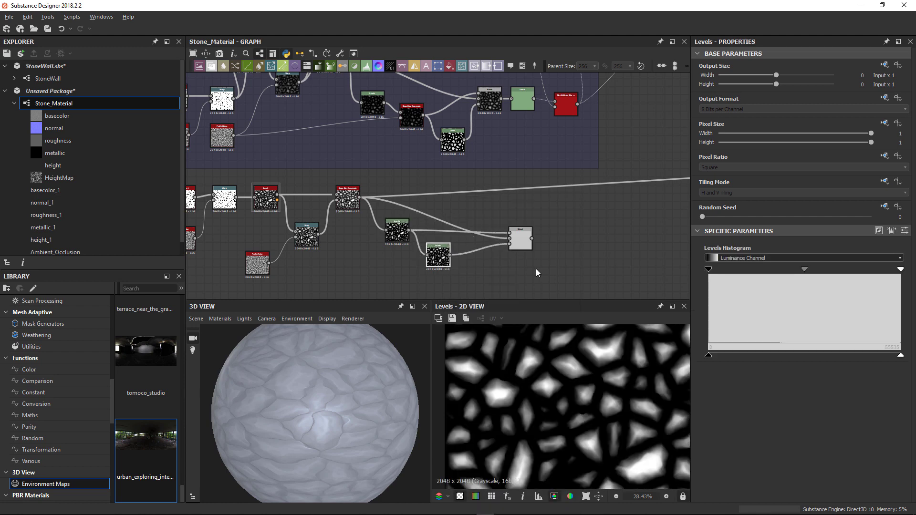
left_click_drag(896, 269, 704, 273)
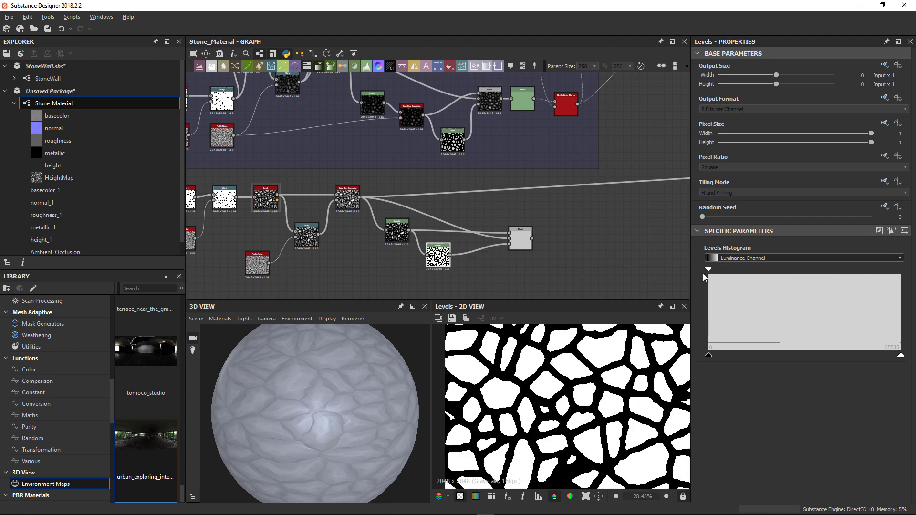
Preview the new Blend's output up close and move the node nearer to the two new Levels nodes
double_click(523, 242)
scroll(552, 386, "up", 5)
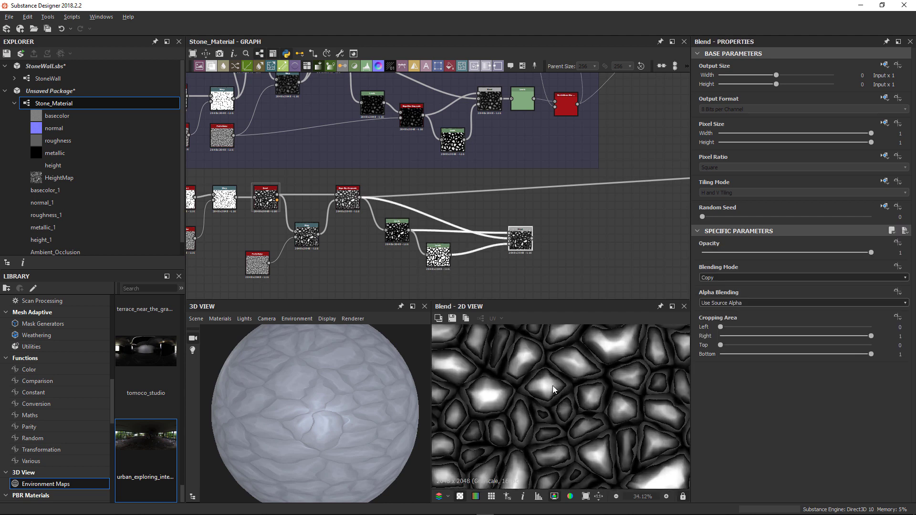
scroll(522, 275, "up", 1)
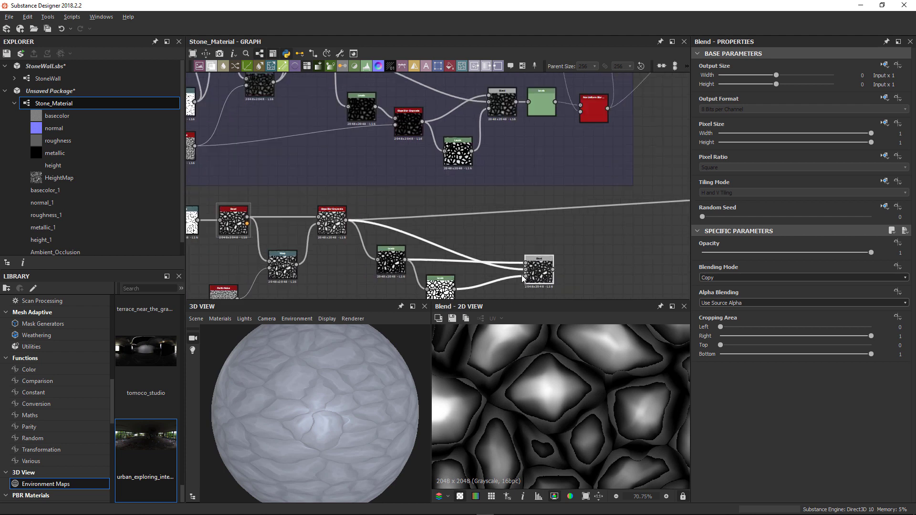
left_click_drag(541, 272, 480, 256)
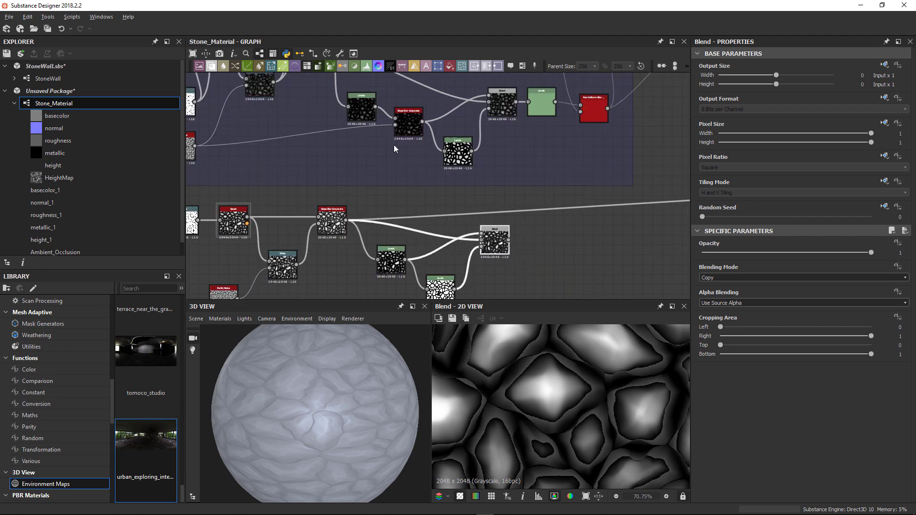
Match the new Blend to the reference Blend, setting its blending mode to Add (Linear Dodge) and its opacity to 0.46
middle_click_drag(420, 189, 397, 173)
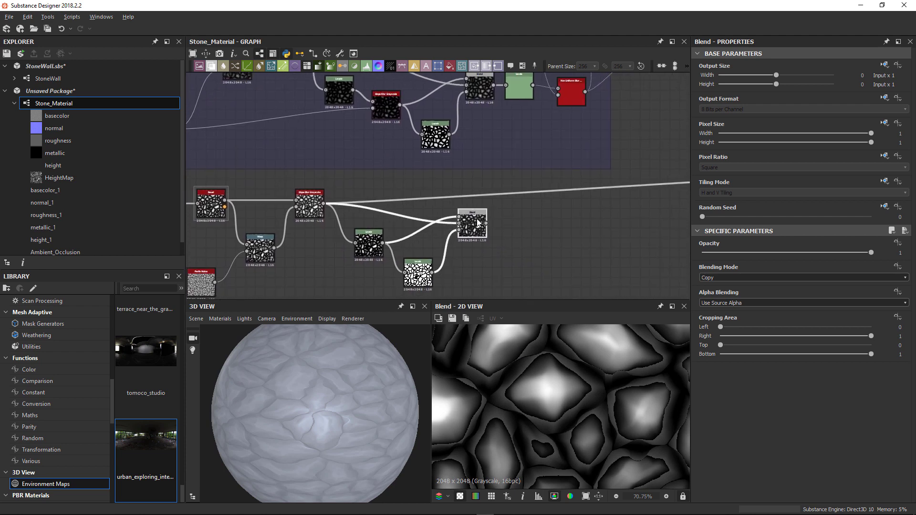
left_click(747, 278)
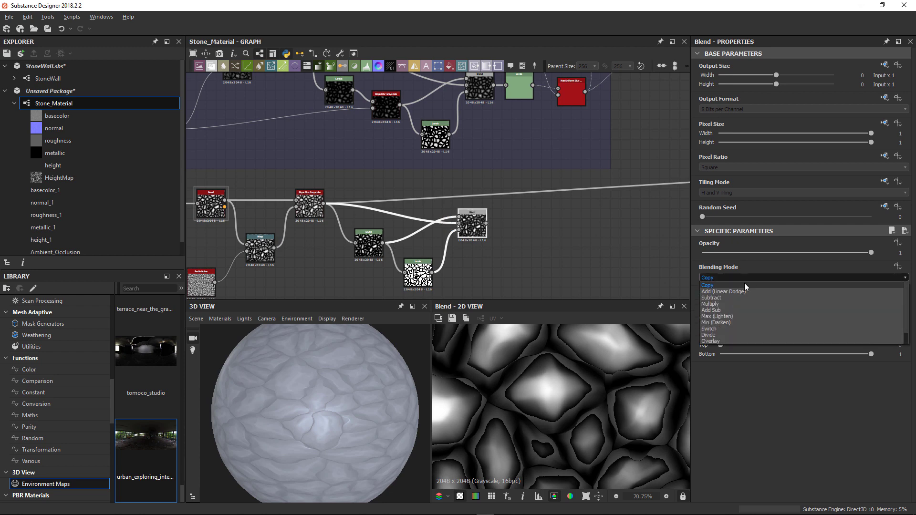
left_click(742, 291)
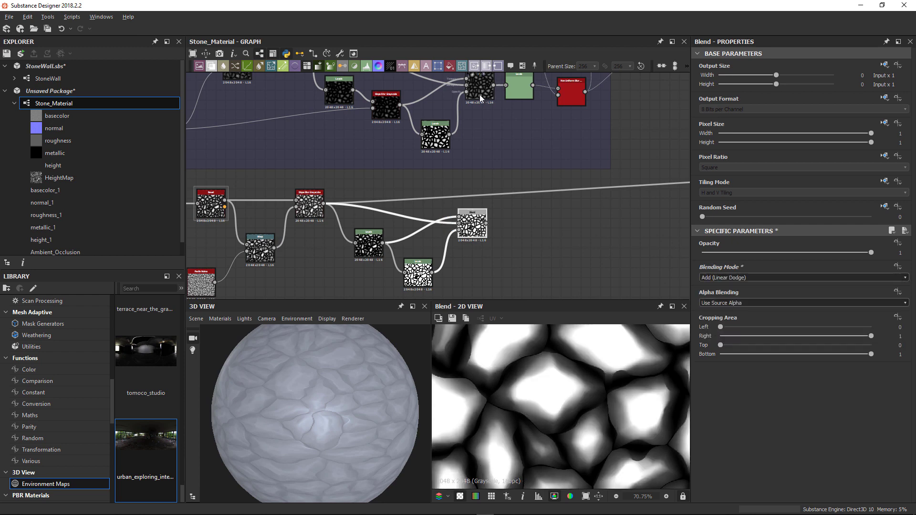
left_click(480, 89)
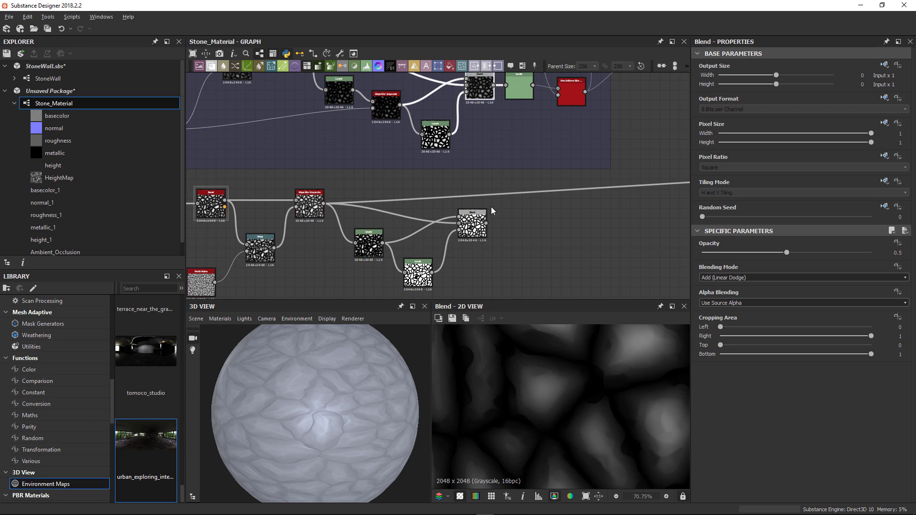
left_click(475, 222)
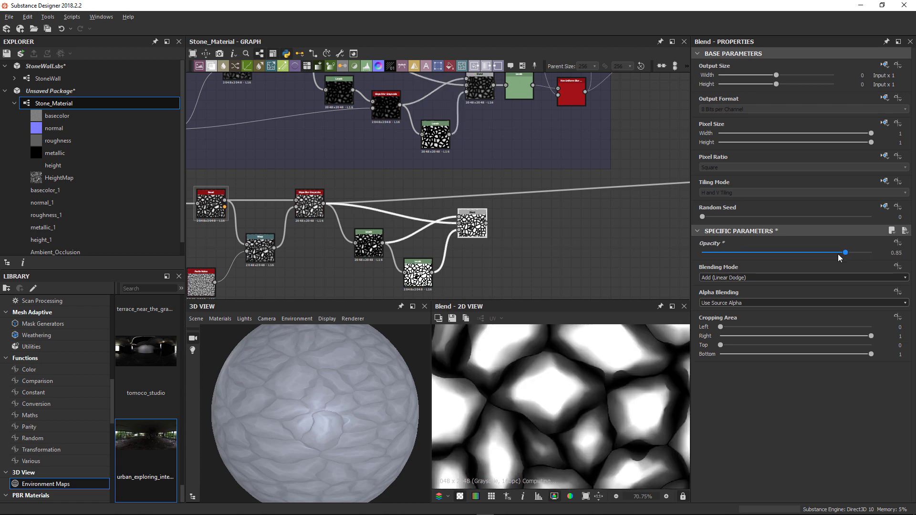
left_click_drag(840, 257, 782, 259)
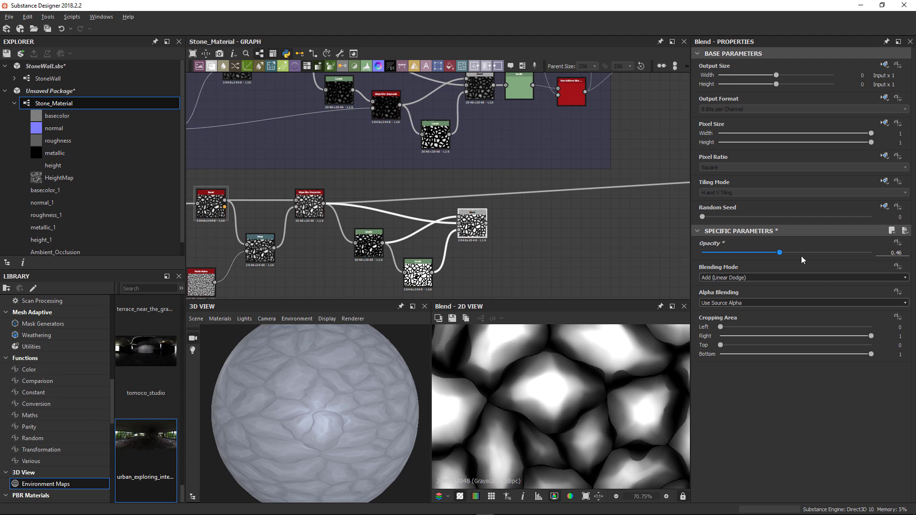
Connect the new Blend's output to the node feeding the Normal, replacing the Slope Blur Grayscale link, and inspect the relief in 3D
scroll(463, 199, "down", 8)
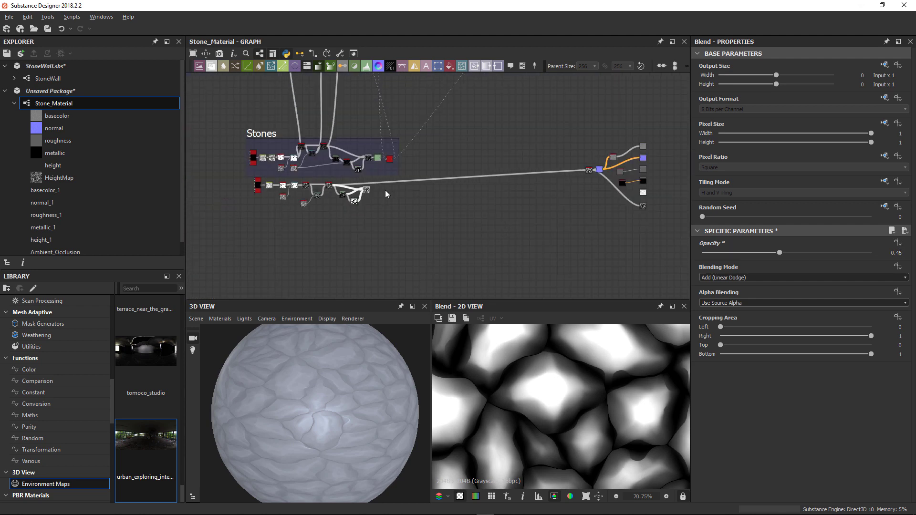
left_click_drag(371, 190, 589, 170)
scroll(319, 391, "down", 10)
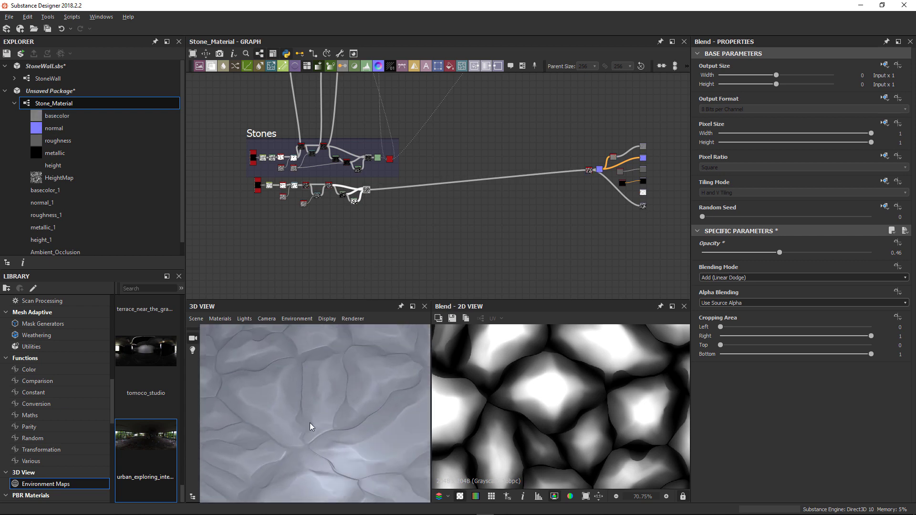
left_click_drag(310, 423, 290, 410)
Try raising the first new Levels' black input point to just under two-thirds of the range and inspect the relief
middle_click_drag(399, 214, 446, 204)
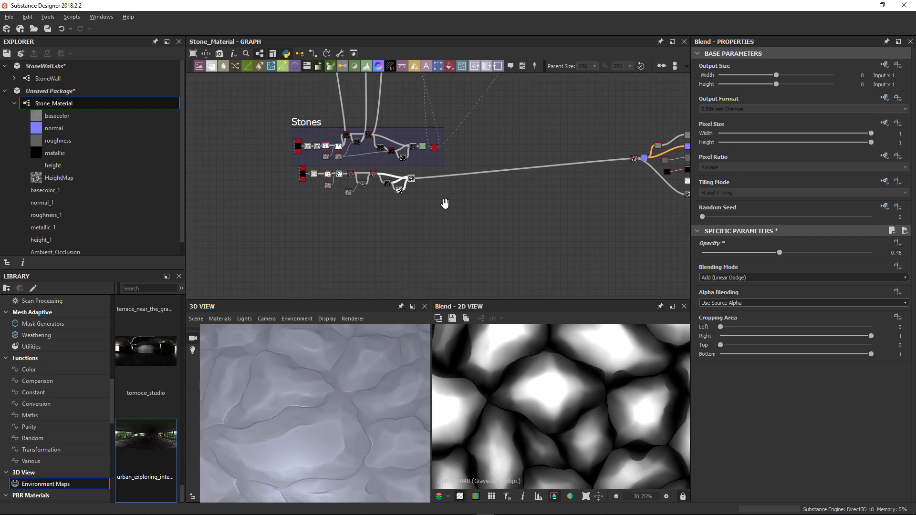
scroll(415, 205, "up", 8)
middle_click_drag(394, 162, 471, 222)
left_click(401, 182)
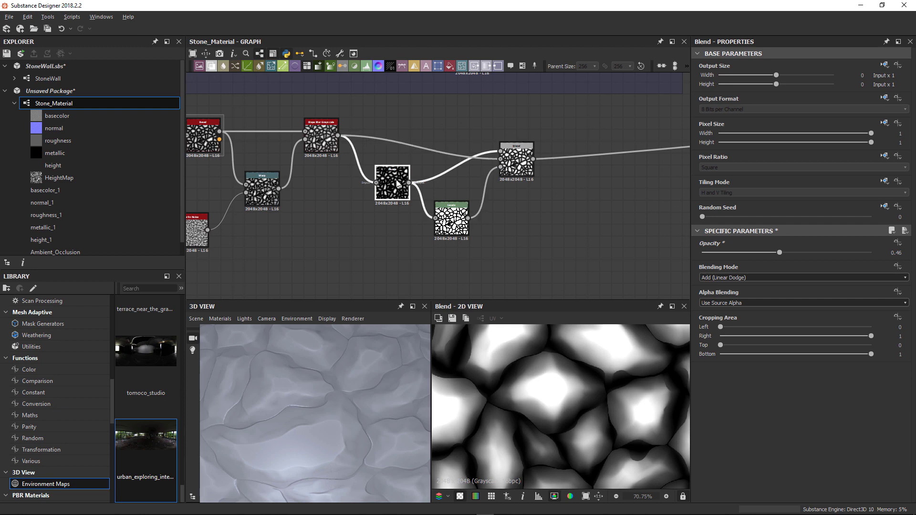
left_click_drag(759, 273, 829, 272)
scroll(334, 409, "down", 5)
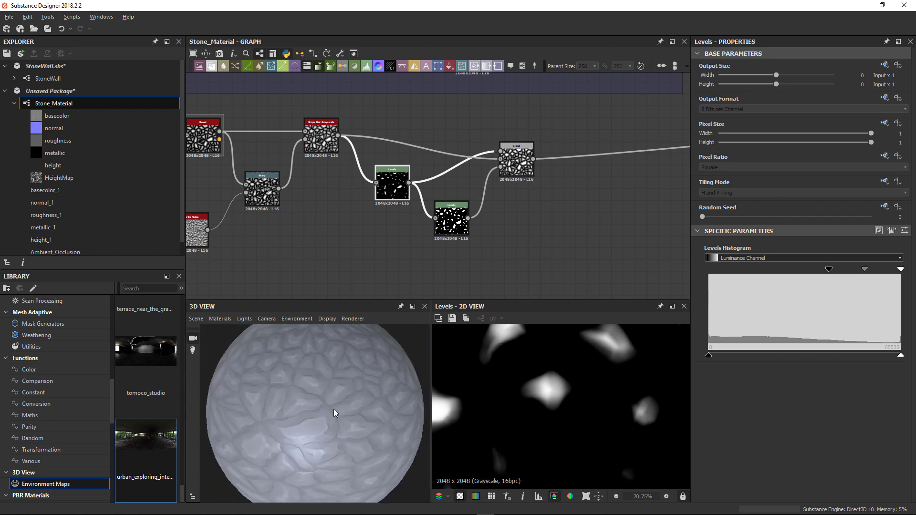
left_click_drag(331, 407, 396, 384)
scroll(294, 409, "up", 1)
scroll(253, 406, "up", 3)
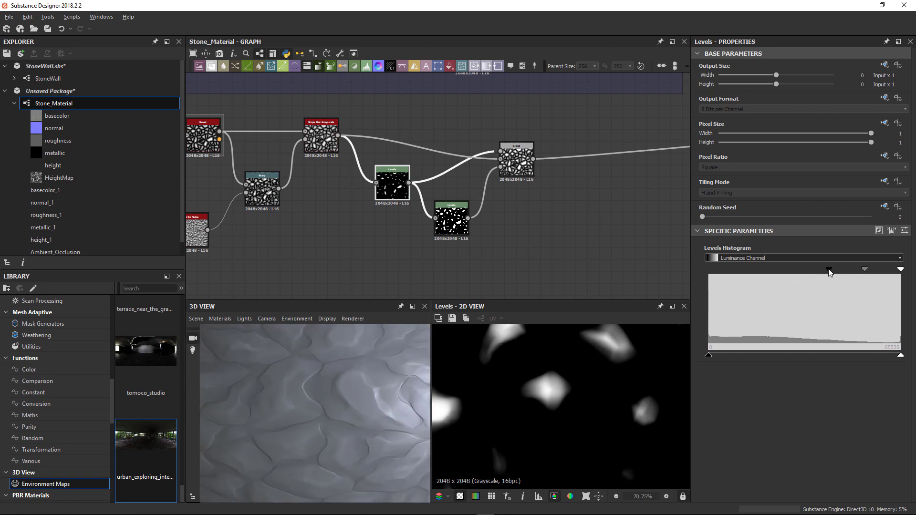
Lower the first new Levels' black input point to about 6% of the range and check the relief on the sphere
left_click_drag(829, 272, 721, 268)
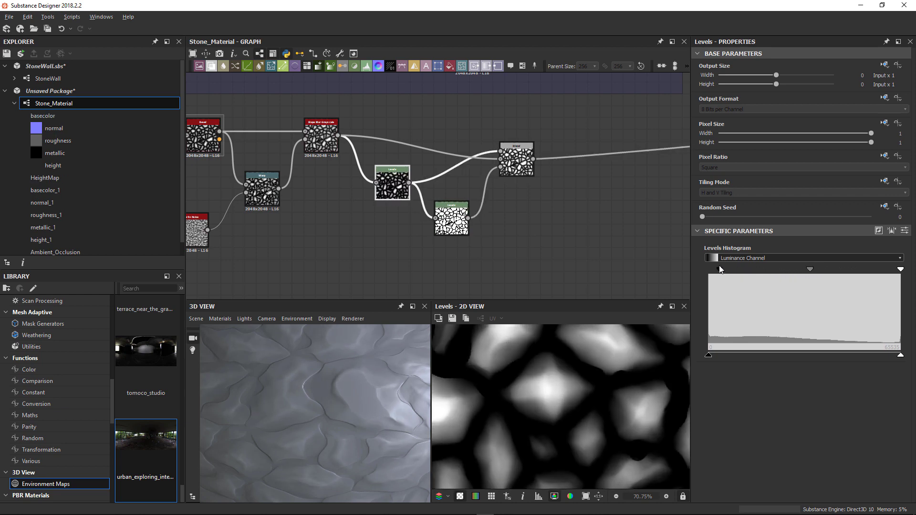
scroll(355, 357, "down", 6)
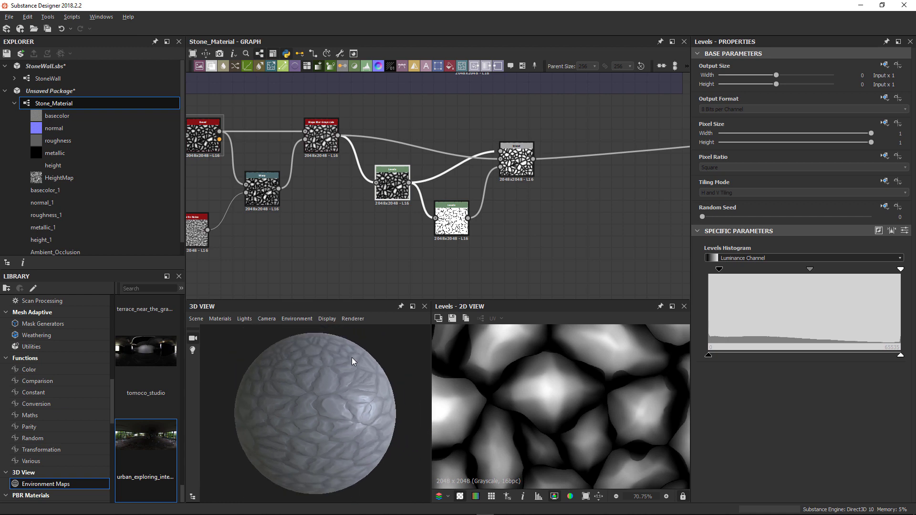
scroll(280, 379, "up", 8)
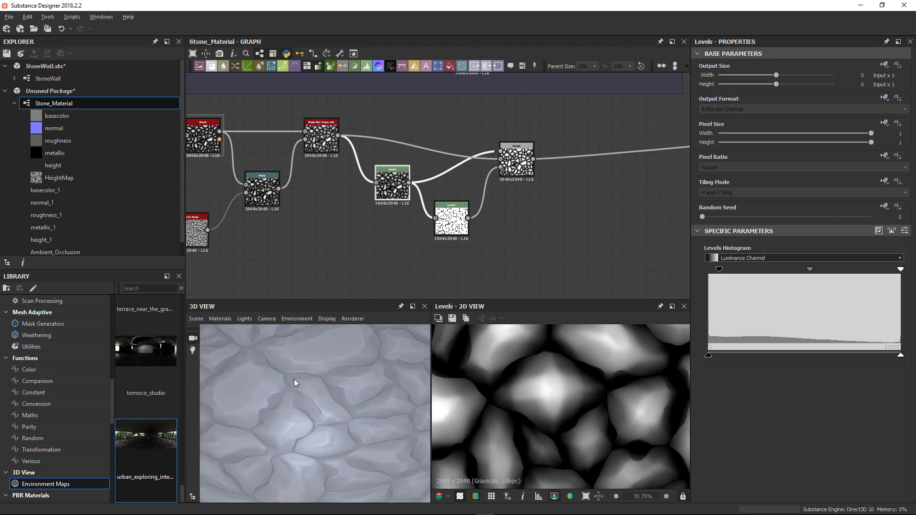
Preview the second new Levels and raise its white input point to about 15% of the range to soften the mask
scroll(462, 239, "up", 3)
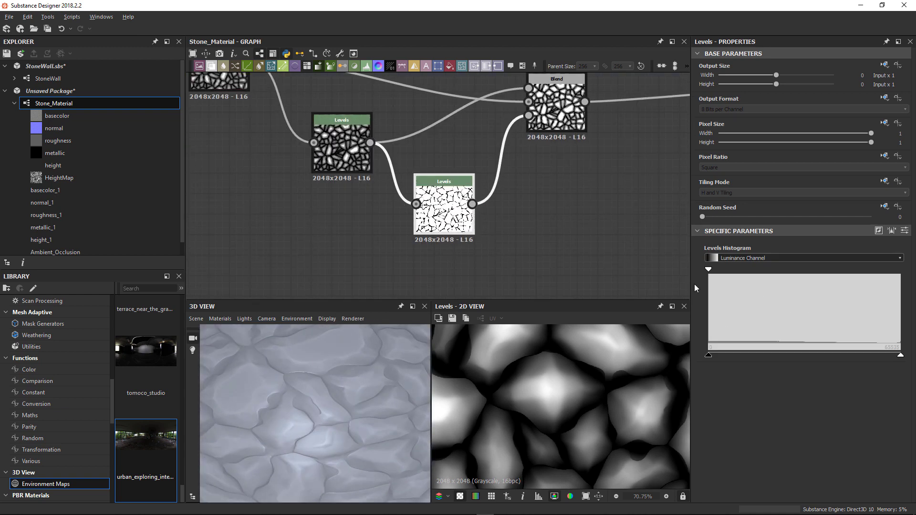
double_click(439, 217)
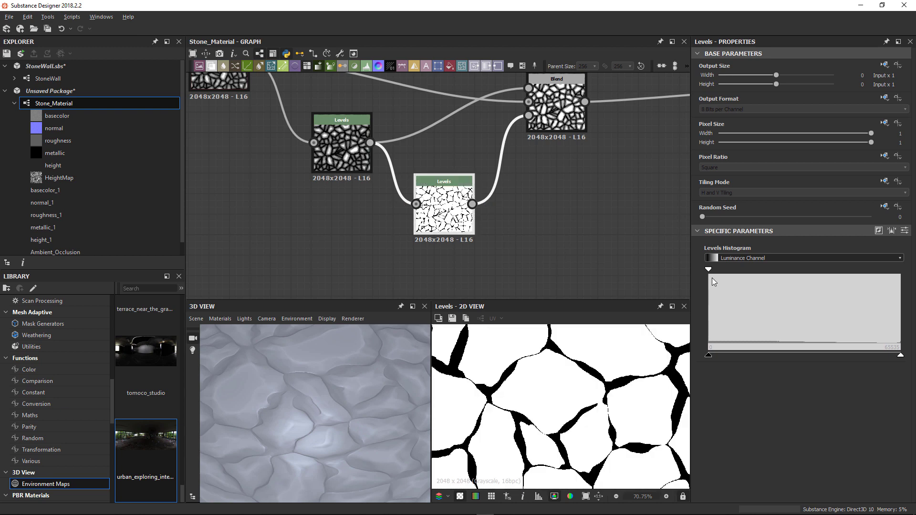
left_click_drag(708, 269, 739, 273)
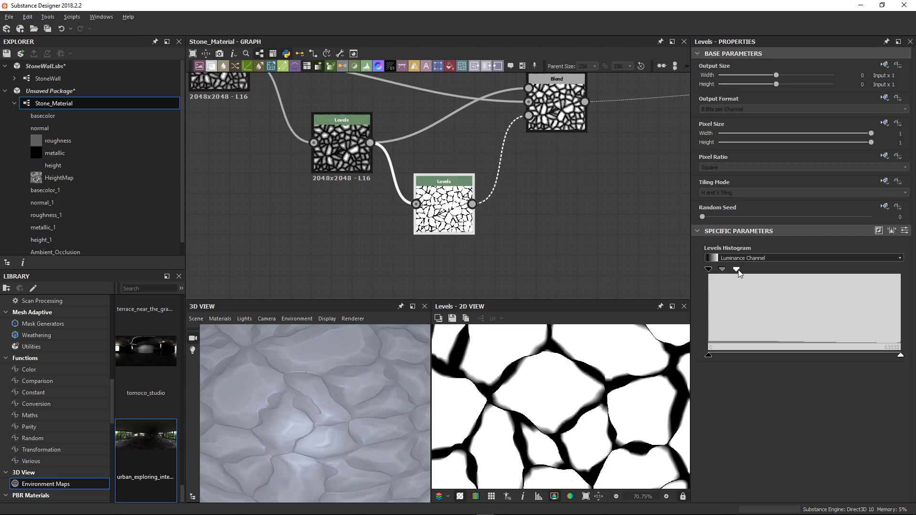
scroll(359, 206, "down", 3)
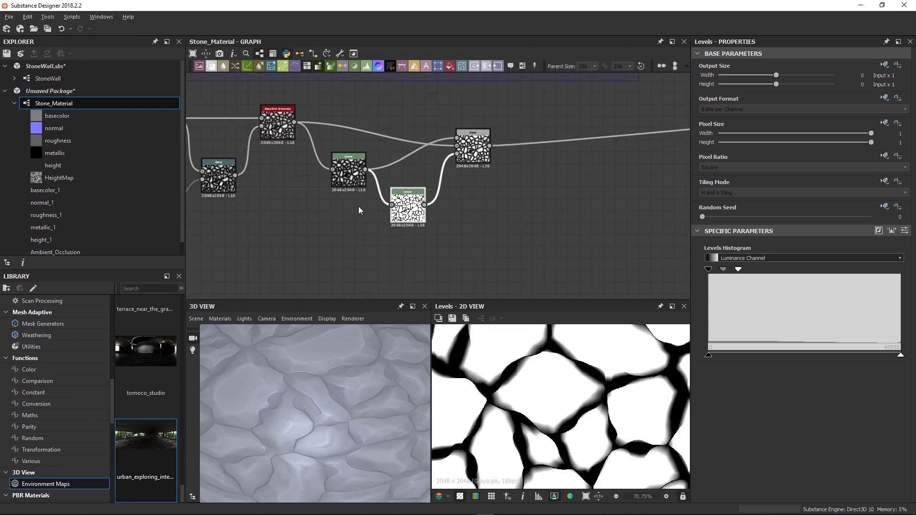
Examine the stone relief on the 3D sphere from several angles, both up close and at a distance
scroll(333, 383, "down", 5)
left_click_drag(333, 383, 380, 392)
scroll(281, 416, "up", 3)
mouse_move(282, 416)
left_mouse_down()
mouse_move(339, 406)
mouse_move(301, 416)
mouse_move(259, 409)
mouse_move(316, 394)
mouse_move(291, 397)
mouse_move(292, 411)
mouse_move(299, 382)
mouse_move(374, 384)
mouse_move(286, 362)
left_mouse_up()
scroll(287, 362, "down", 5)
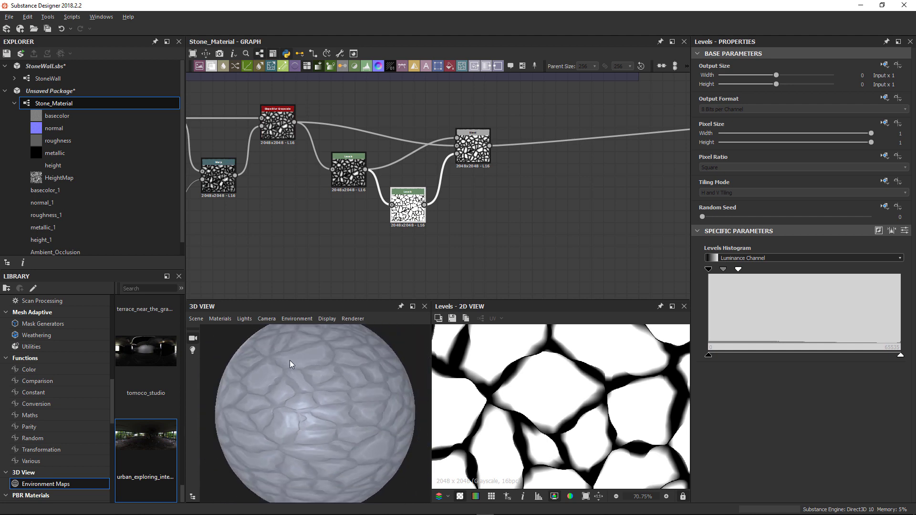
scroll(349, 389, "down", 3)
Preview the curvature_smooth node feeding the basecolor output and compare it with the relief on the sphere
scroll(460, 241, "down", 8)
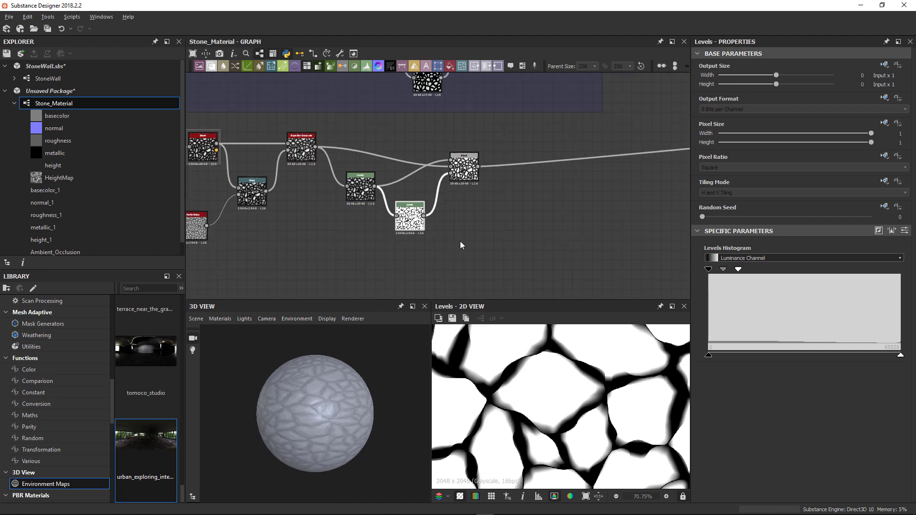
scroll(391, 186, "up", 5)
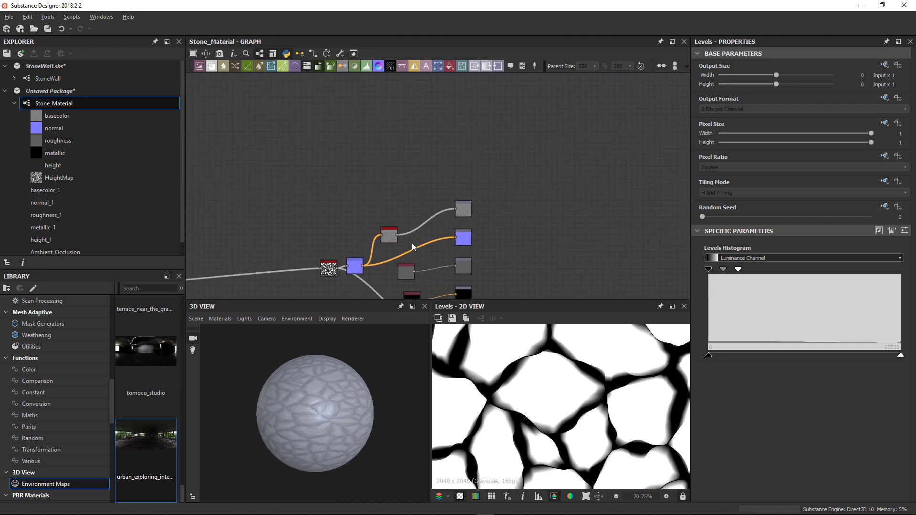
double_click(389, 235)
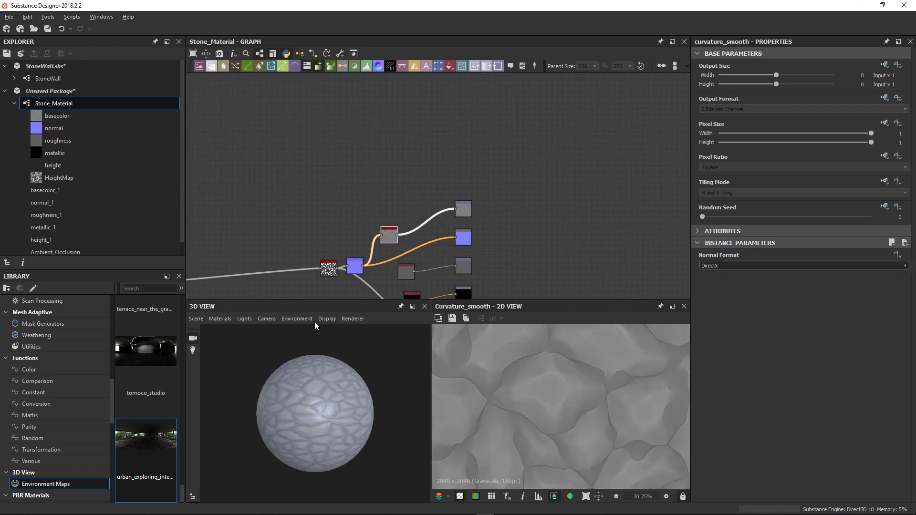
scroll(319, 415, "up", 4)
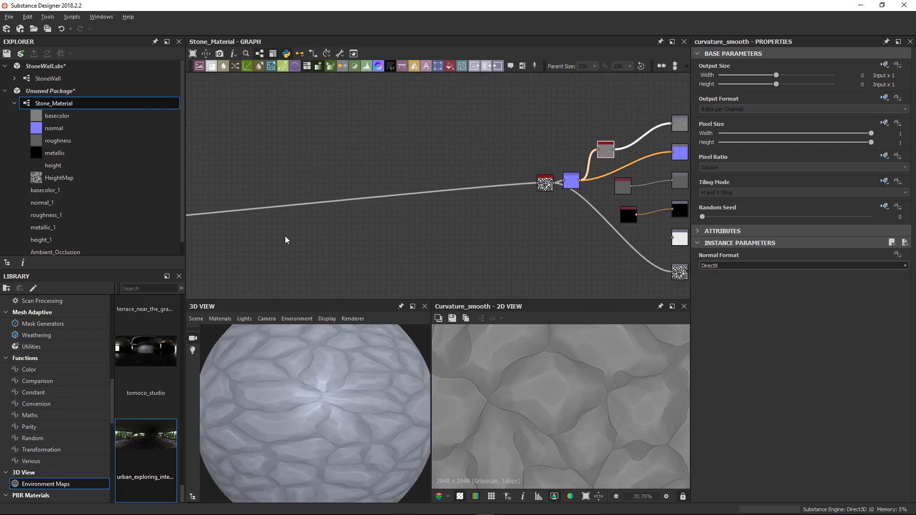
Add another Levels node after the new Blend, below the reference Stones frame
scroll(373, 233, "down", 3)
middle_click_drag(441, 236, 548, 229)
middle_click_drag(292, 221, 442, 207)
scroll(417, 222, "up", 5)
scroll(454, 160, "up", 3)
scroll(442, 207, "down", 2)
key("space")
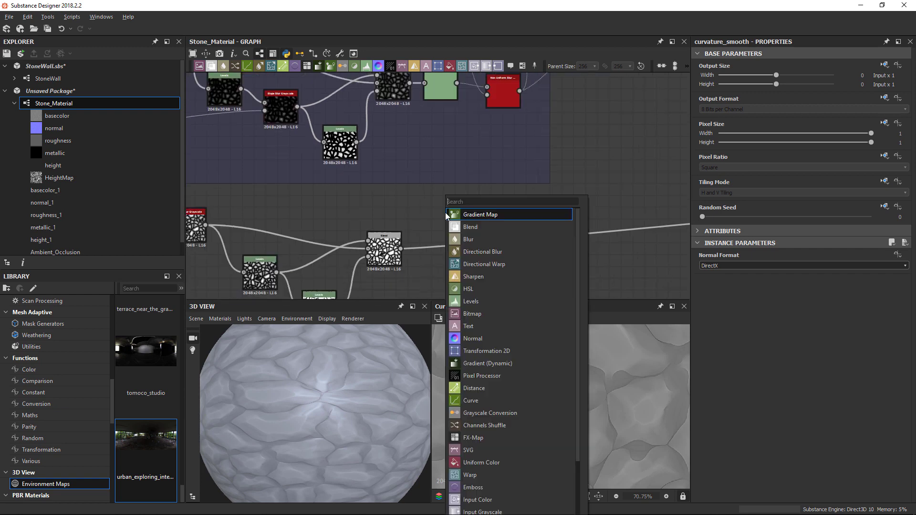
type("leve")
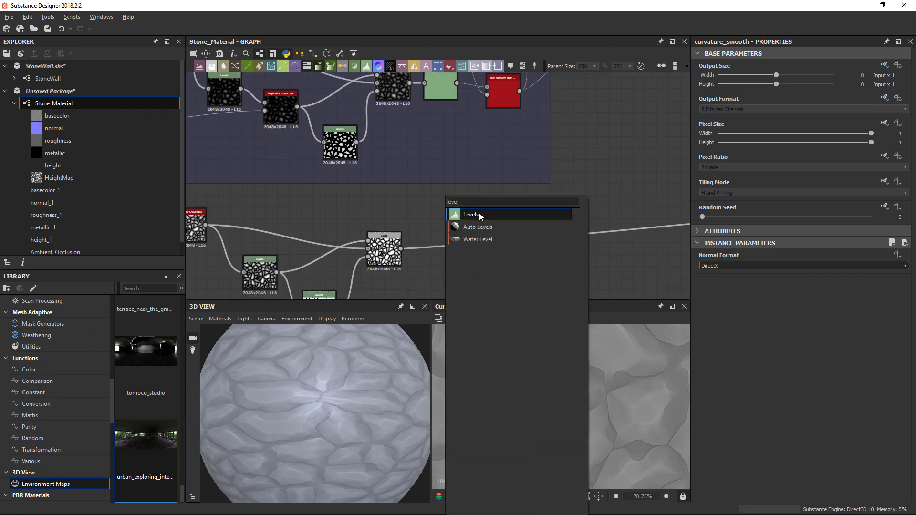
Insert a Levels node after the last Blend of the lower stone chain and raise its input black point
left_click(479, 214)
left_click_drag(452, 218, 434, 248)
scroll(442, 248, "down", 5)
left_click_drag(708, 270, 732, 270)
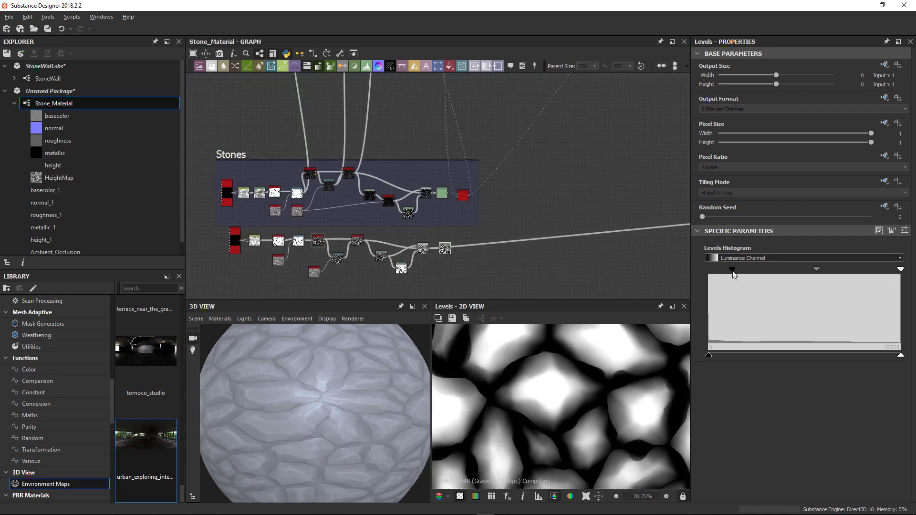
Examine the Safe Transform Grayscale node that feeds the normal node, including its tile, offset and rotation parameters
scroll(505, 227, "down", 3)
middle_click_drag(505, 228, 342, 236)
left_click_drag(326, 232, 357, 234)
scroll(480, 232, "up", 3)
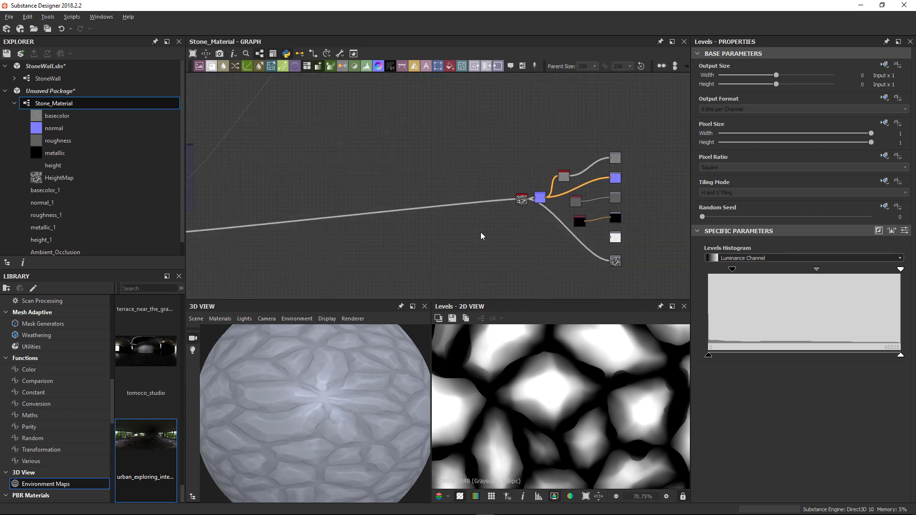
scroll(509, 217, "up", 3)
scroll(430, 234, "up", 6)
middle_click_drag(519, 208, 572, 213)
left_click(491, 153)
scroll(348, 254, "down", 6)
scroll(362, 227, "down", 2)
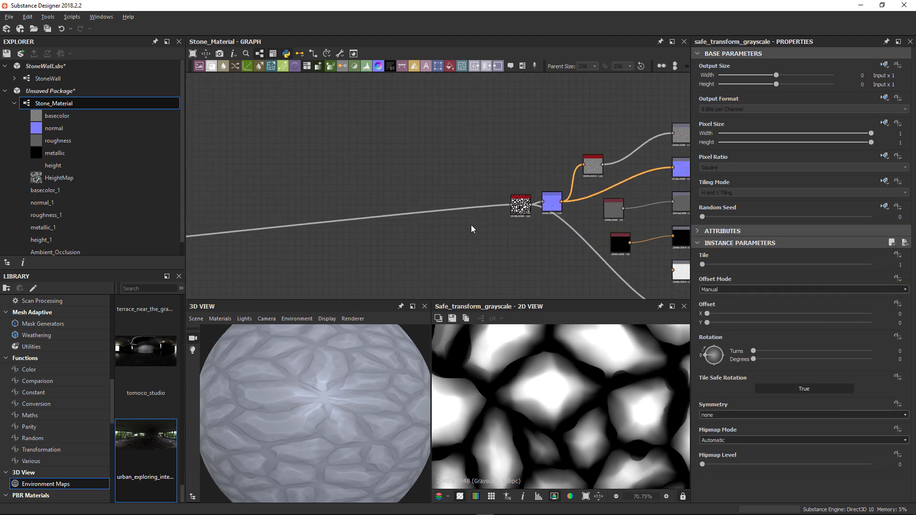
middle_click_drag(376, 240, 559, 201)
scroll(559, 200, "down", 3)
middle_click_drag(458, 202, 562, 190)
scroll(438, 194, "up", 6)
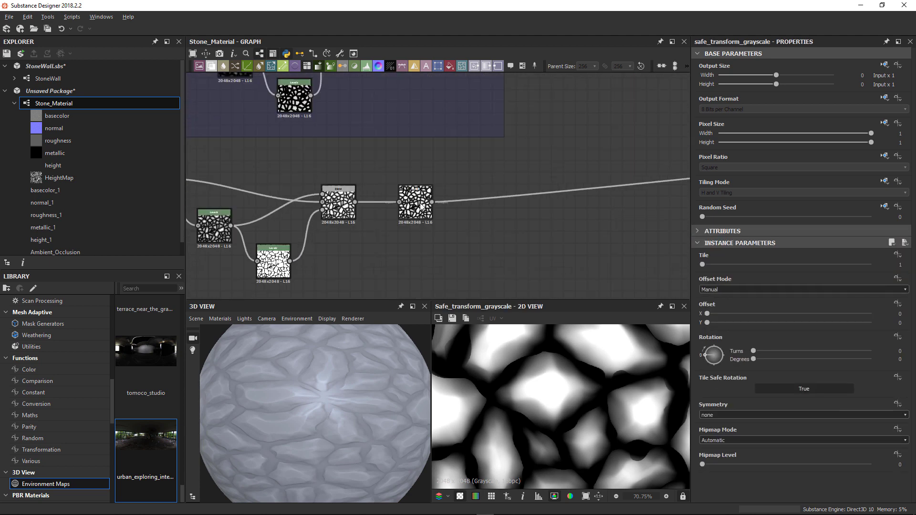
Adjust the new Levels node's midtone point, compare lighter and darker settings on the 3D sphere, and settle on darker midtones
left_click(421, 206)
mouse_move(815, 270)
left_mouse_down()
mouse_move(767, 269)
mouse_move(899, 271)
mouse_move(824, 277)
left_mouse_up()
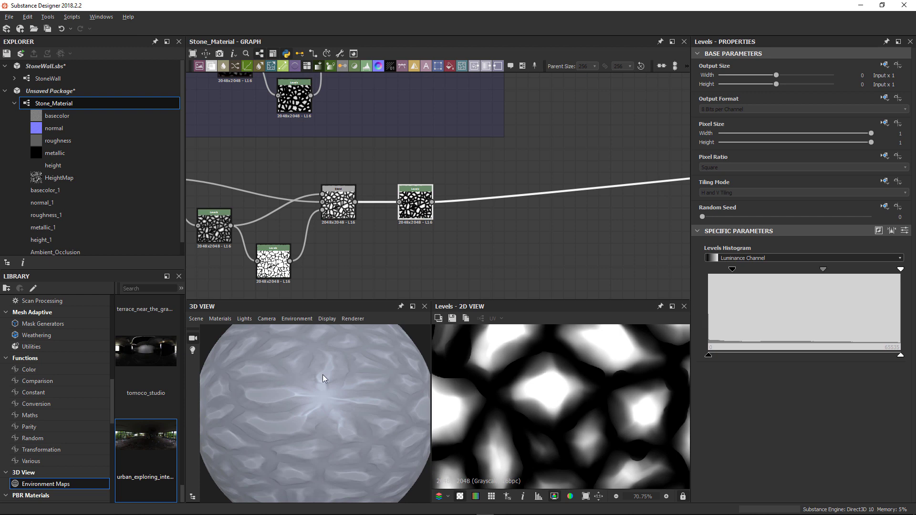
left_click_drag(323, 378, 259, 390)
middle_click_drag(260, 389, 288, 394)
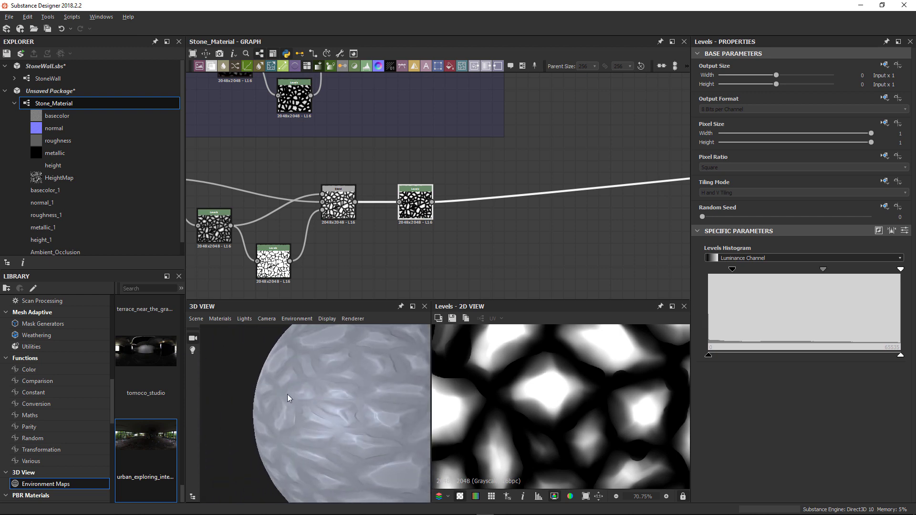
left_click_drag(287, 394, 353, 373)
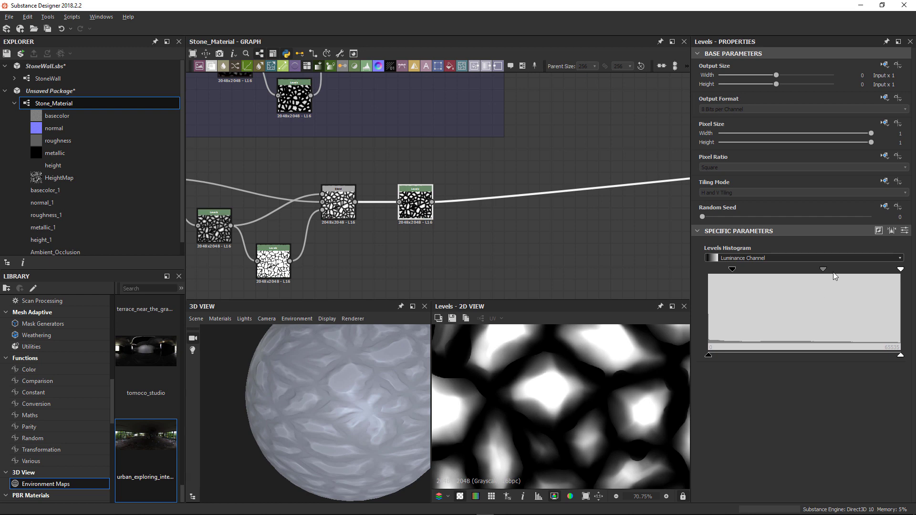
left_click_drag(824, 270, 788, 268)
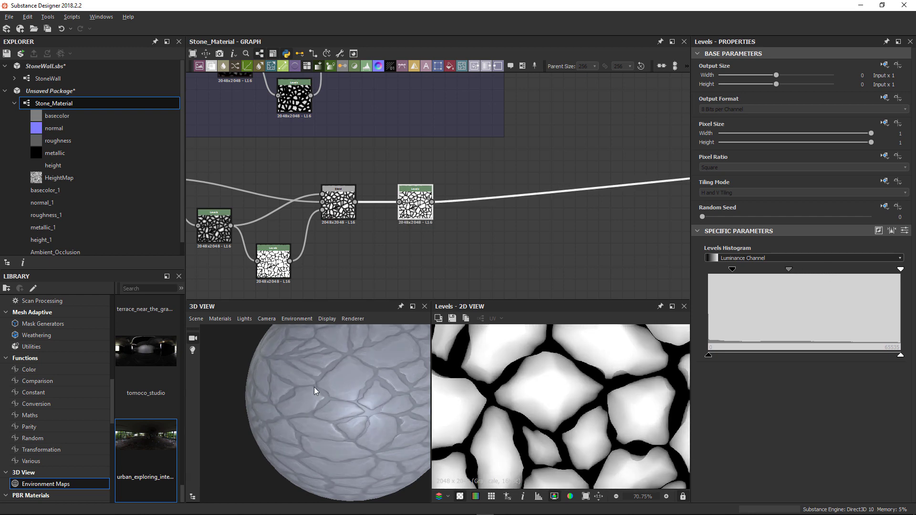
left_click_drag(314, 388, 241, 388)
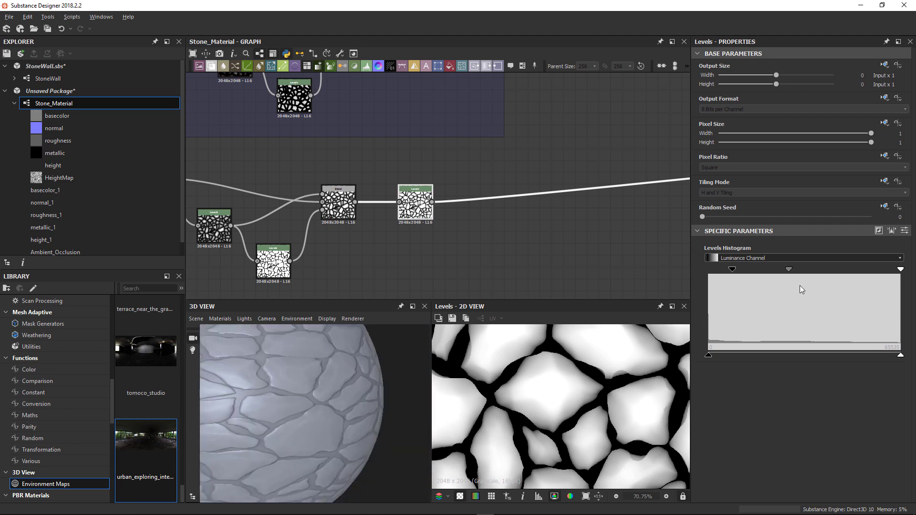
left_click_drag(790, 270, 821, 270)
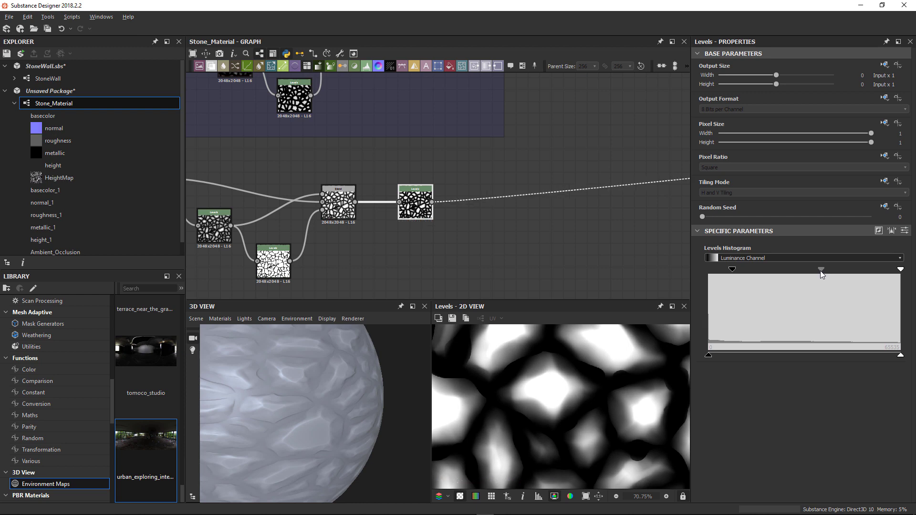
Move the whole lower stone node chain further down, clear of the existing Stones frame
scroll(448, 253, "down", 5)
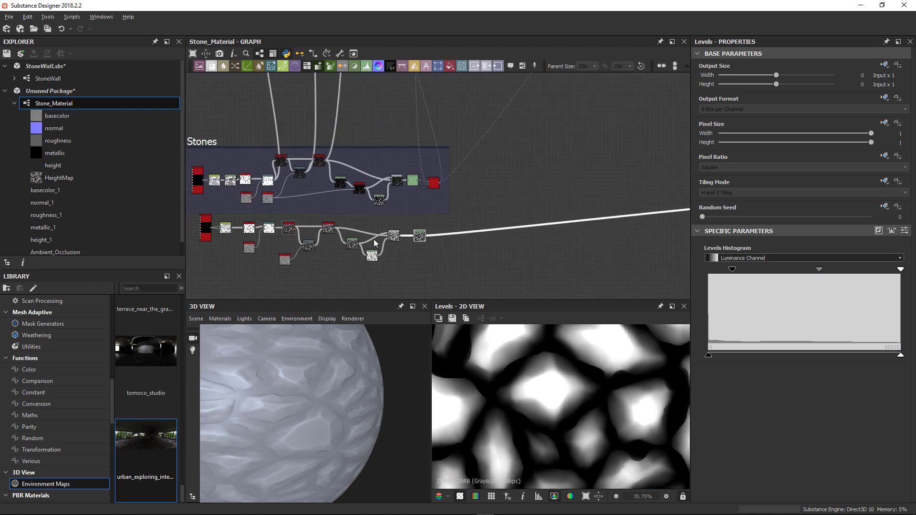
middle_click_drag(280, 214, 366, 177)
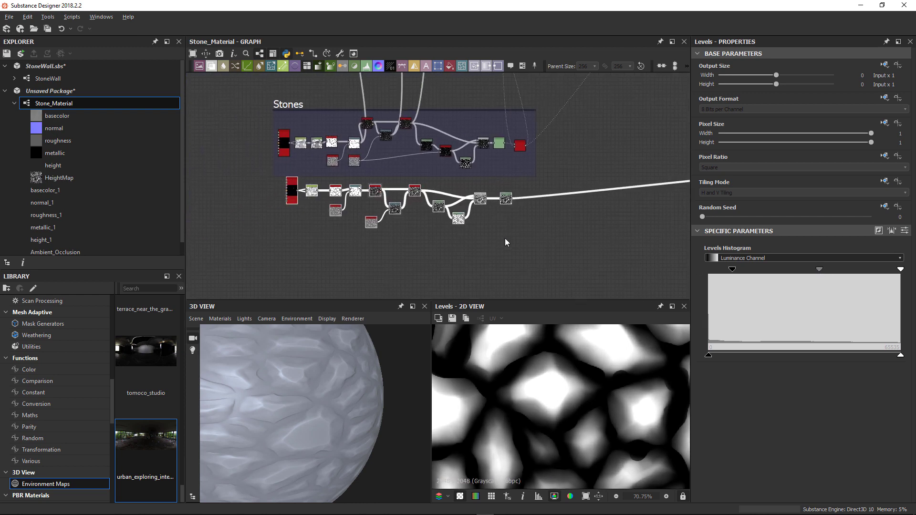
left_click_drag(508, 200, 496, 261)
left_click(255, 215)
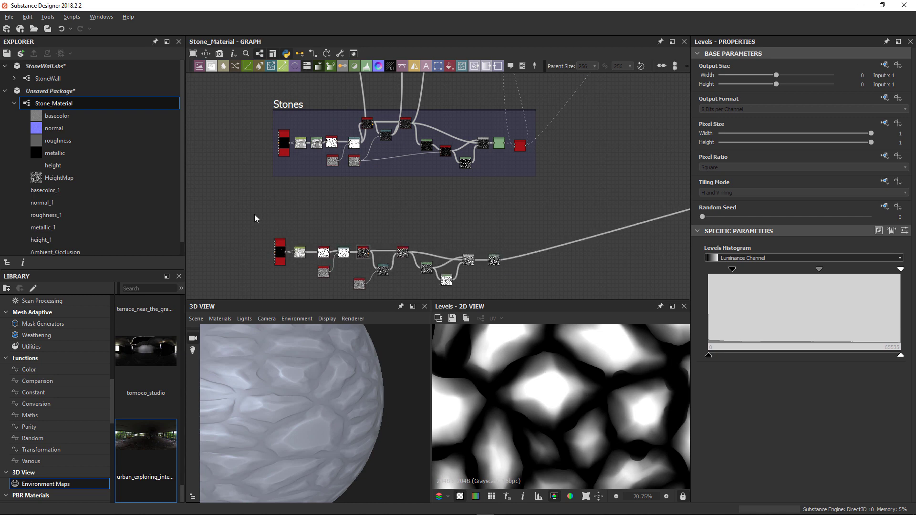
Add a frame around the lower stone node chain and title it Stones
left_click_drag(245, 215, 553, 293)
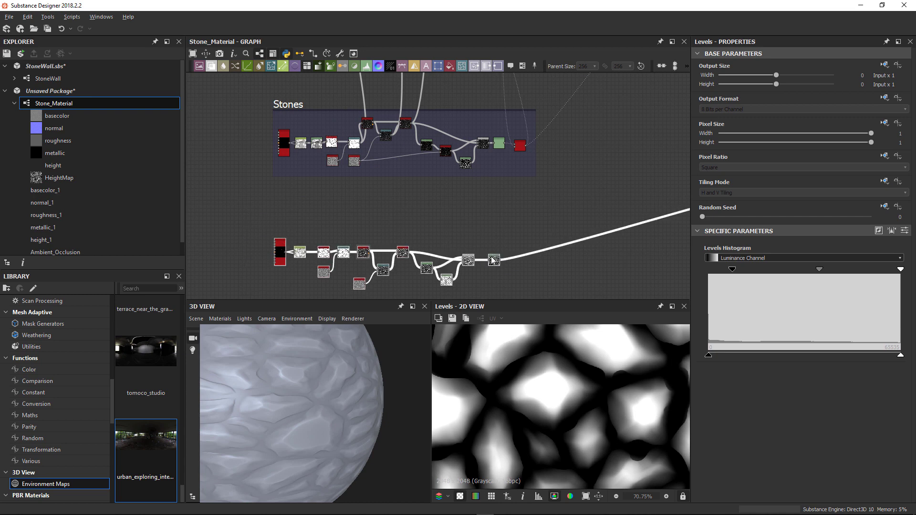
right_click(494, 260)
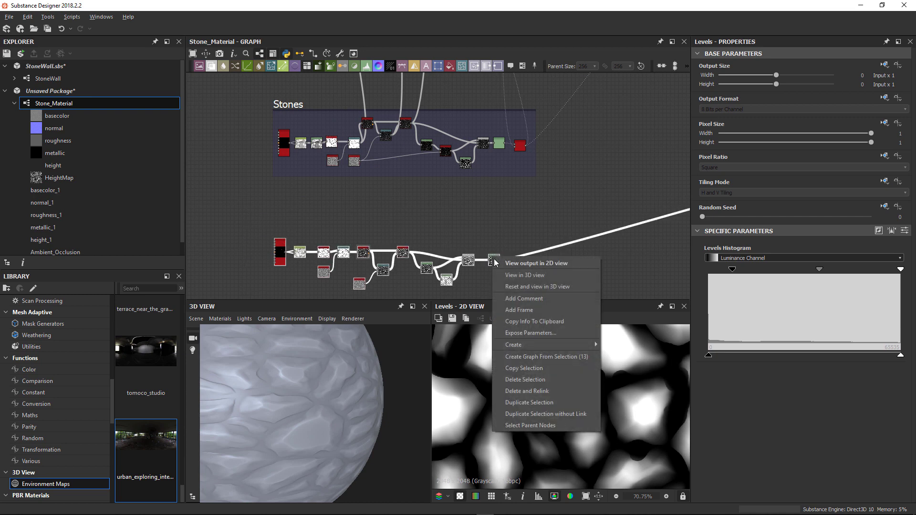
left_click(523, 310)
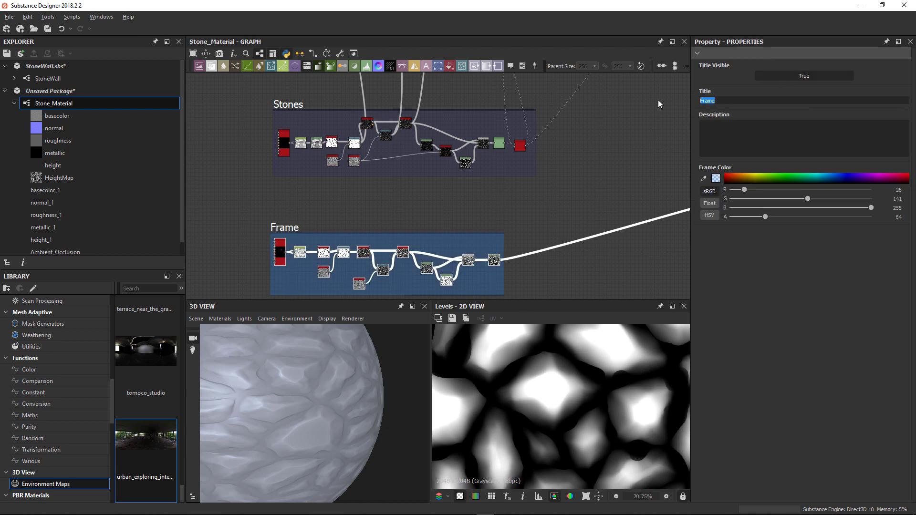
type("Stones")
key("Return")
Move the older Stones frame slightly up to widen the gap above the new Stones frame
scroll(513, 210, "down", 4)
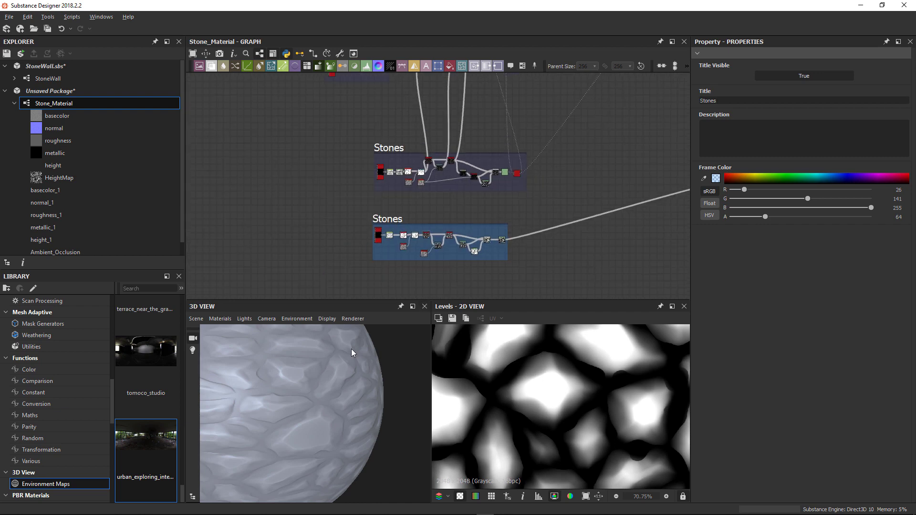
scroll(352, 353, "down", 2)
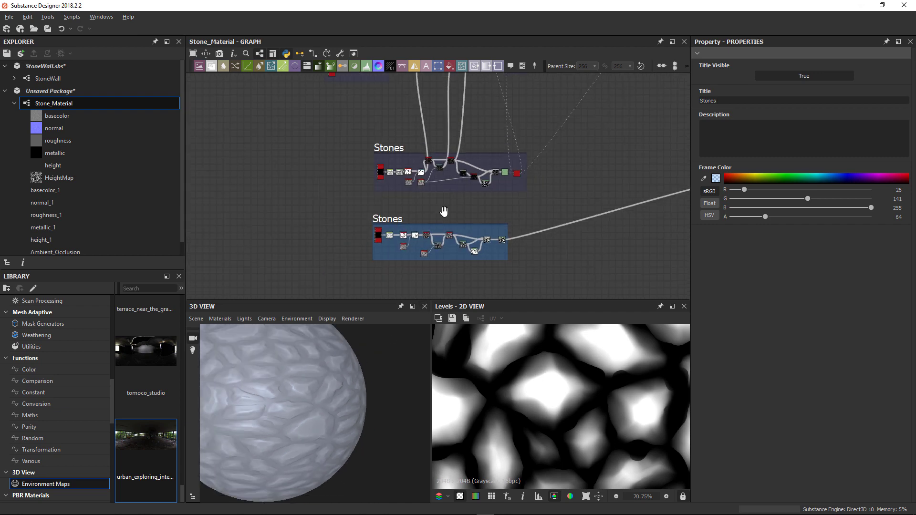
left_click(487, 159)
mouse_move(486, 145)
left_mouse_down()
mouse_move(430, 125)
mouse_move(485, 133)
left_mouse_up()
middle_click_drag(481, 136, 476, 157)
scroll(476, 157, "down", 4)
middle_click_drag(422, 119, 439, 161)
scroll(440, 160, "up", 3)
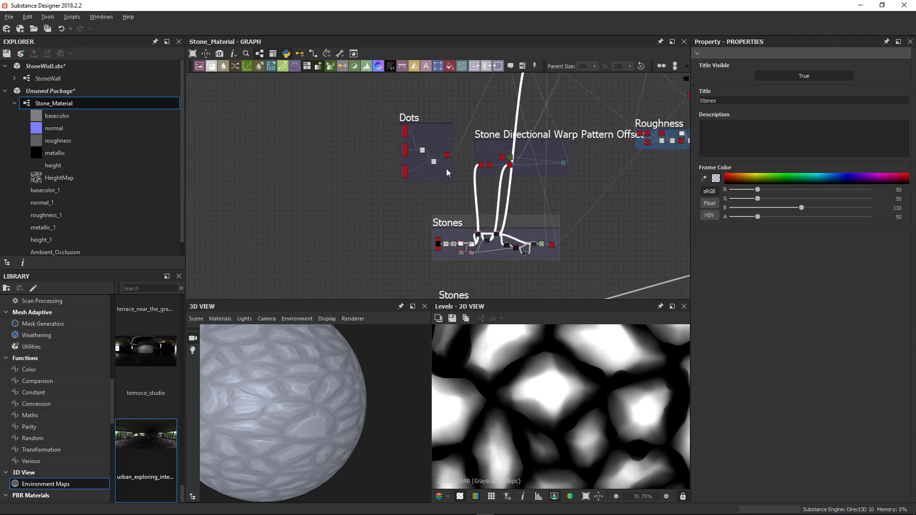
Preview the output of the Dots frame's Invert Grayscale node in the 2D view
double_click(447, 156)
scroll(446, 155, "up", 3)
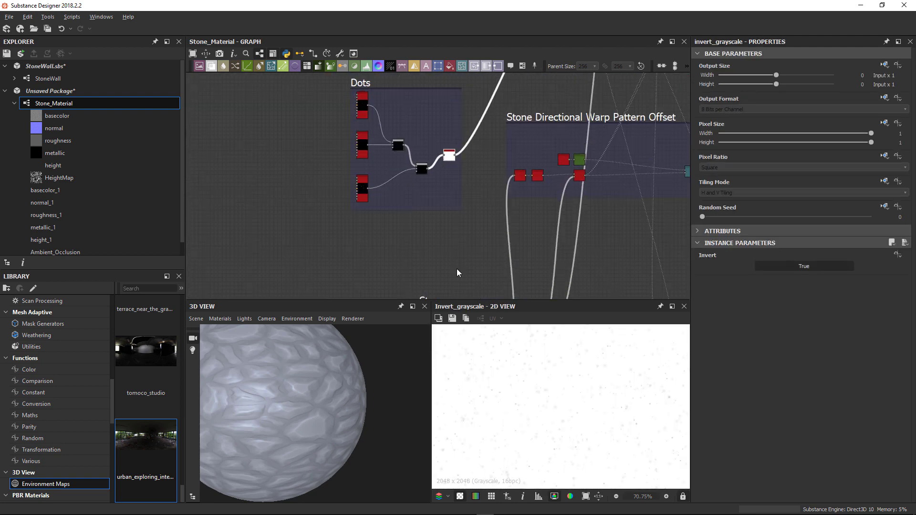
scroll(497, 378, "up", 3)
scroll(494, 245, "down", 5)
Move the older Stones frame up and to the left of the Mortar and Grout frames
left_click(535, 271)
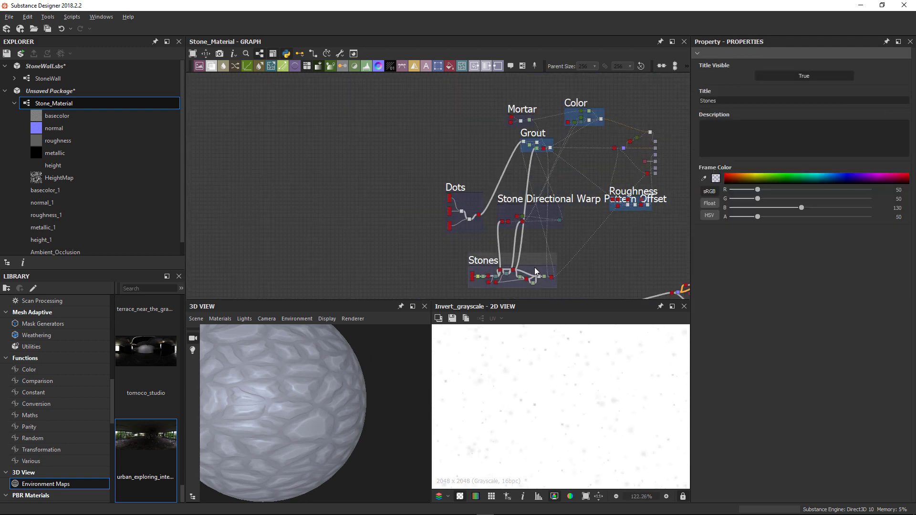
left_click_drag(535, 261, 406, 127)
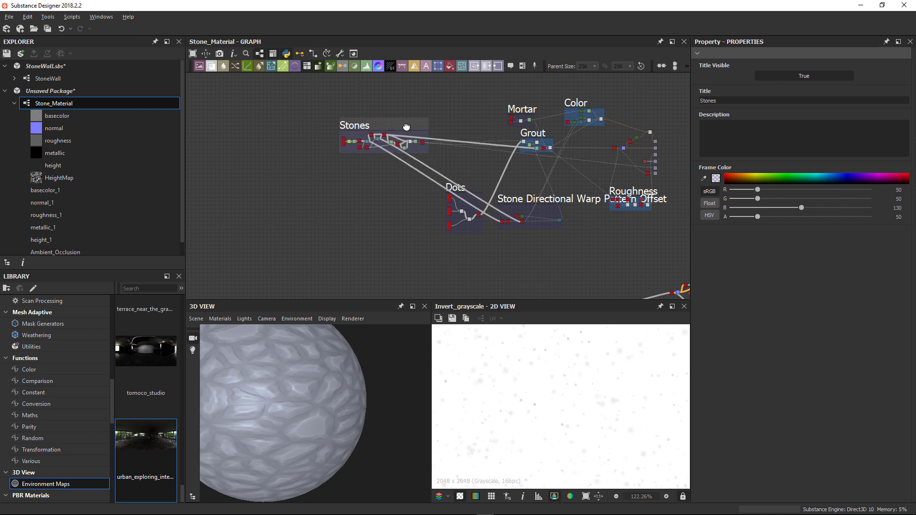
middle_click_drag(474, 186, 454, 128)
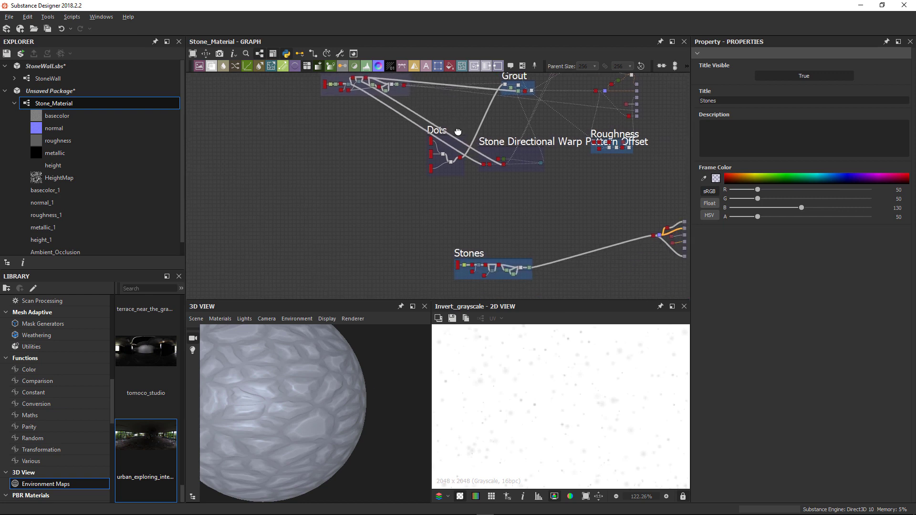
Move the Dots frame down toward the new node chain and shift the new Stones frame to its lower left
left_click_drag(458, 132, 405, 205)
middle_click_drag(506, 181, 508, 148)
left_click_drag(495, 172, 315, 171)
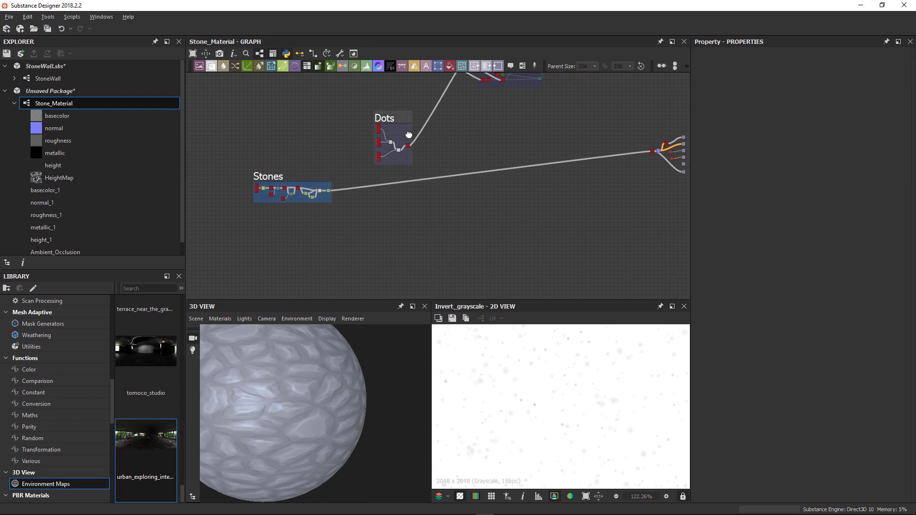
left_click_drag(398, 117, 438, 115)
Inspect the parameters of the top Tile Sampler in the Dots frame, including its amounts and pattern
middle_click_drag(428, 183, 433, 208)
scroll(433, 205, "up", 5)
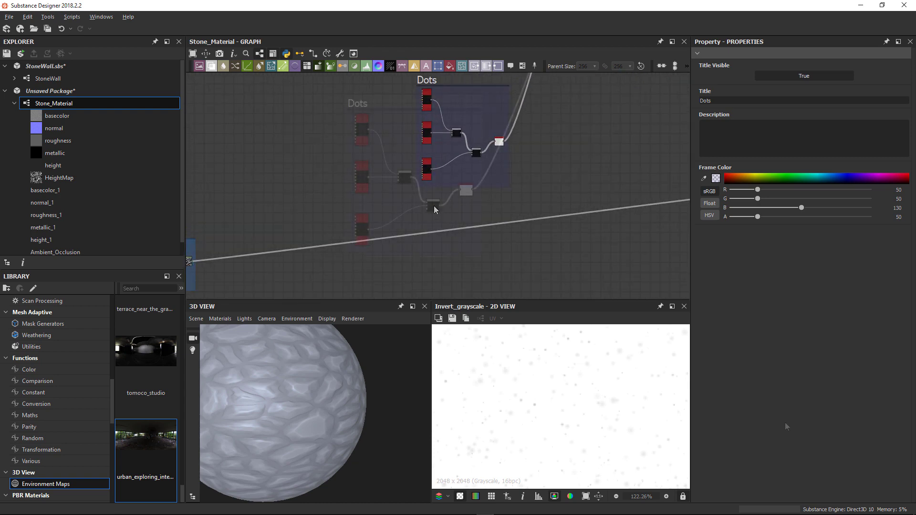
scroll(366, 129, "up", 6)
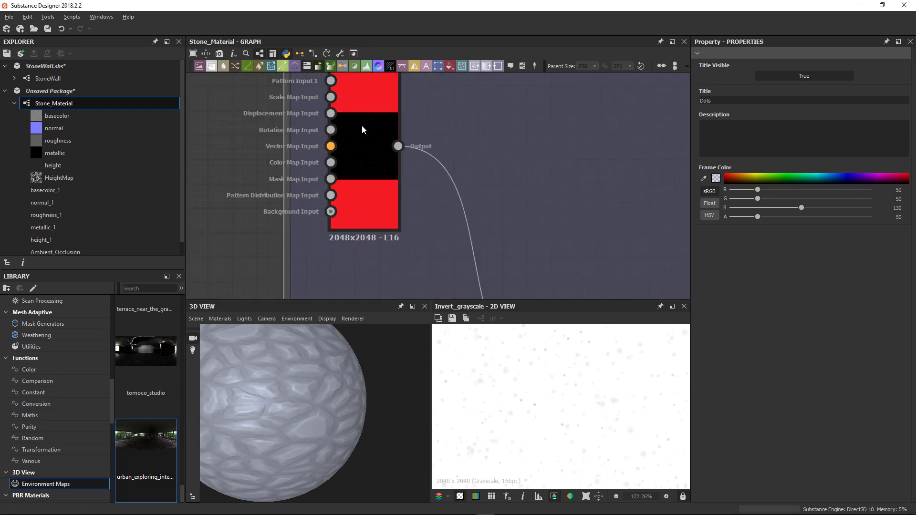
left_click(362, 126)
scroll(523, 386, "down", 3)
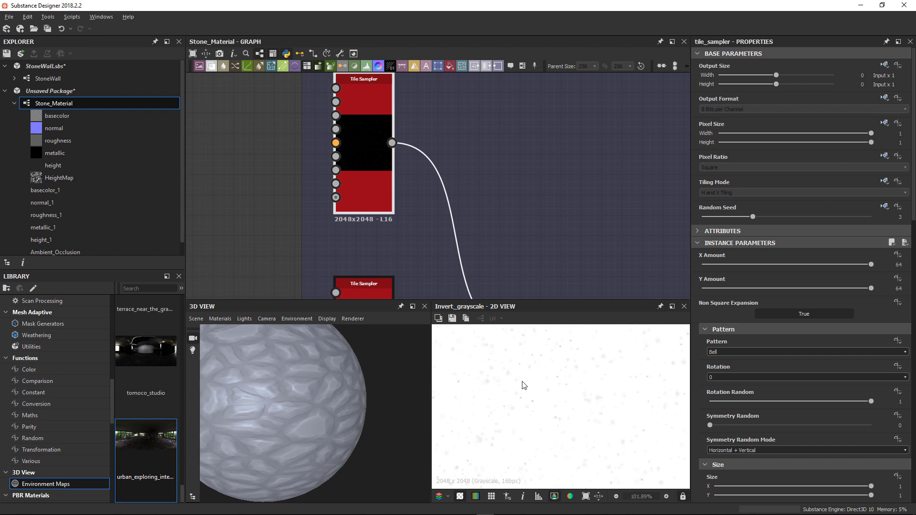
scroll(522, 382, "up", 1)
middle_click_drag(417, 189, 402, 78)
middle_click_drag(403, 202, 395, 100)
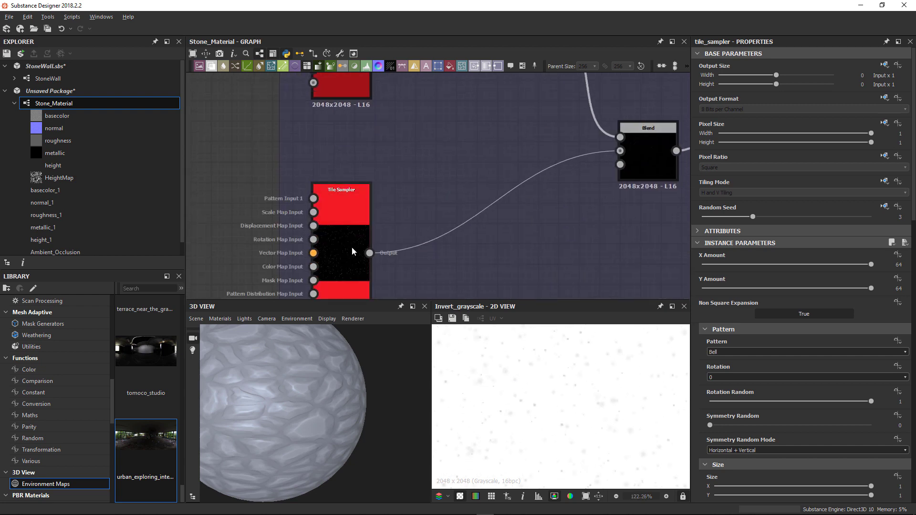
Preview the bottom, middle and top Tile Samplers of the Dots frame and compare their random seeds and dot patterns
left_click(348, 247)
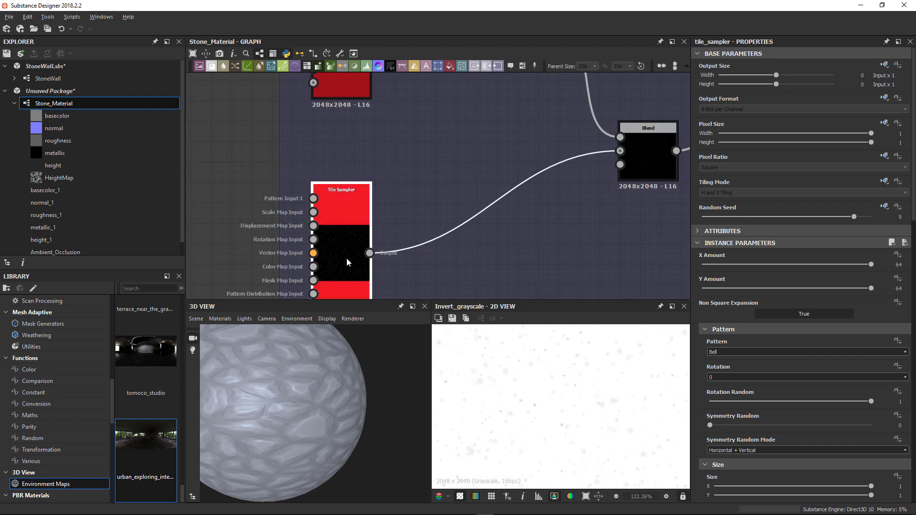
scroll(489, 366, "down", 5)
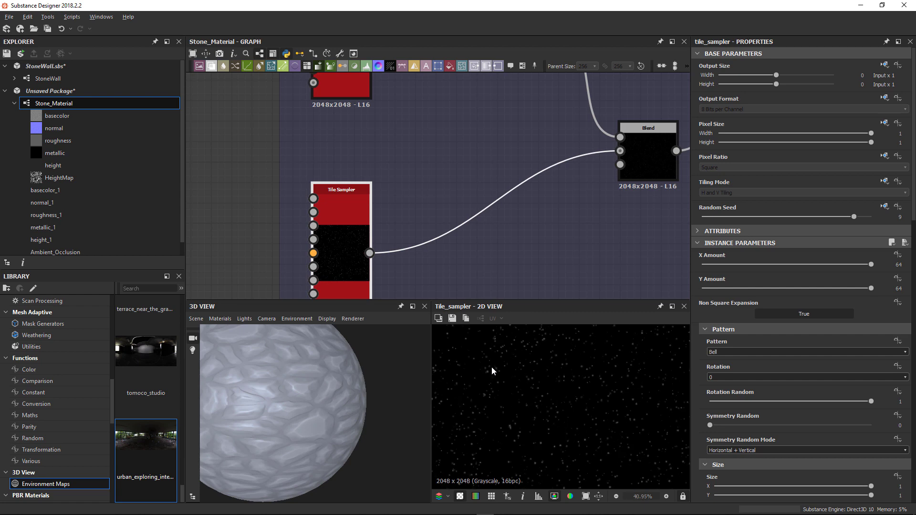
middle_click_drag(446, 211, 466, 284)
left_click(364, 102)
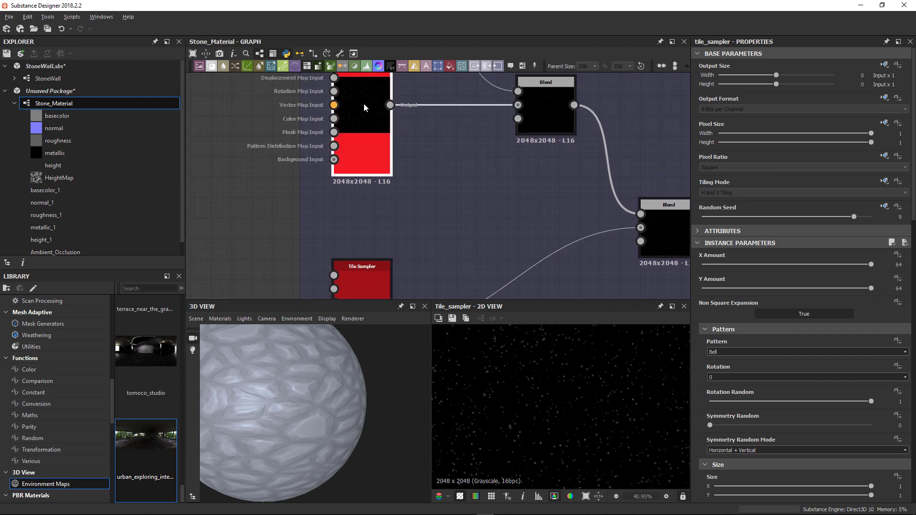
middle_click_drag(446, 203, 469, 315)
middle_click_drag(387, 113, 398, 218)
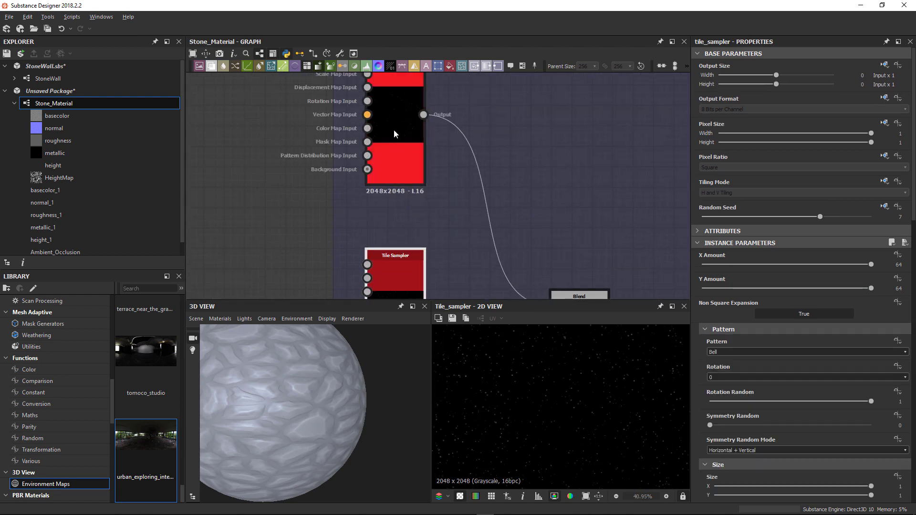
left_click(393, 129)
scroll(442, 199, "down", 3)
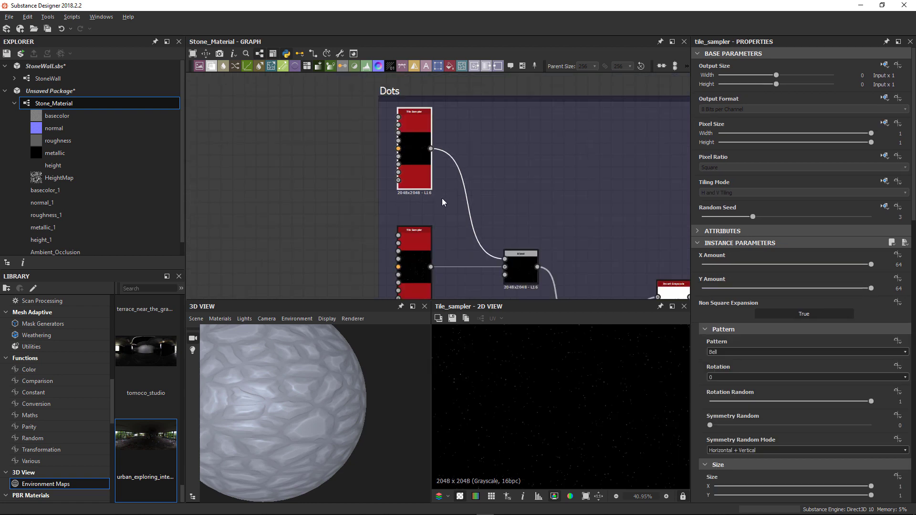
Inspect the opacity and blending mode of the Blend node that combines the top two Tile Samplers
middle_click_drag(427, 179, 352, 64)
left_click(447, 165)
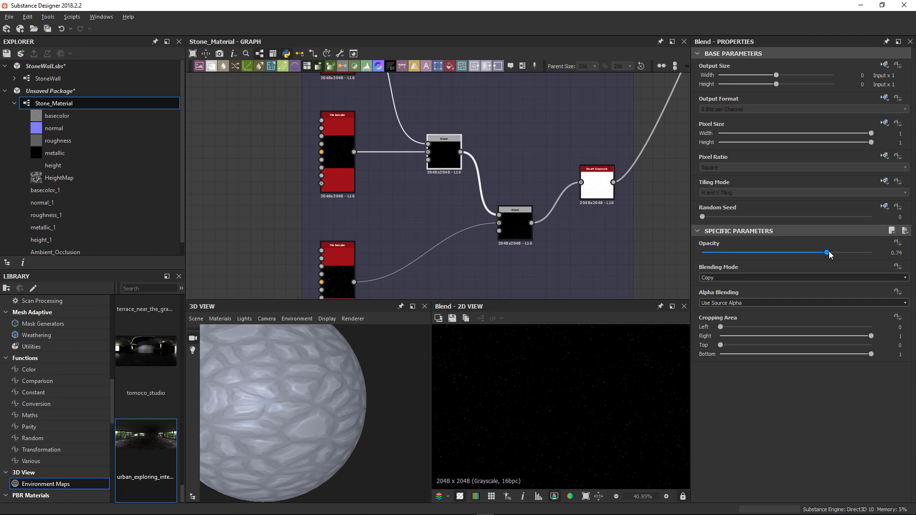
middle_click_drag(379, 117, 397, 160)
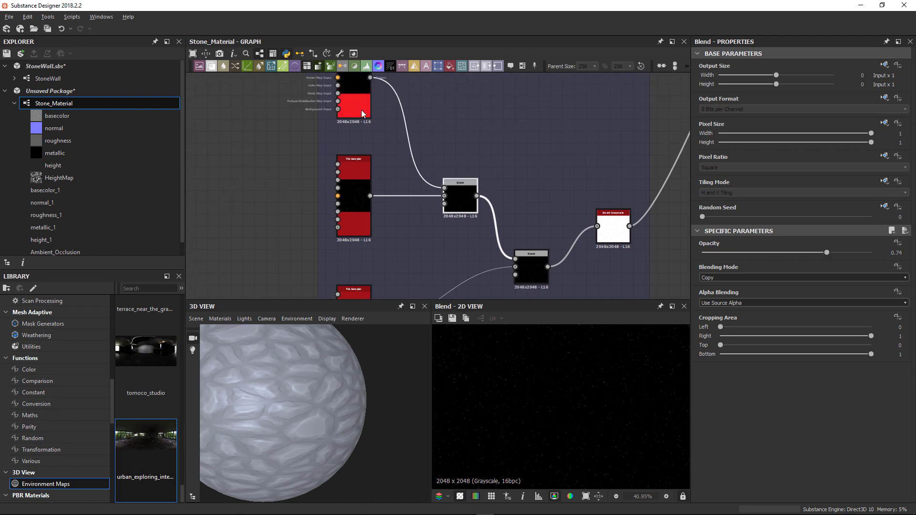
Inspect the lower Blend node and the Invert Grayscale node that closes the Dots network, previewing the inverted dot pattern
middle_click_drag(413, 200, 366, 123)
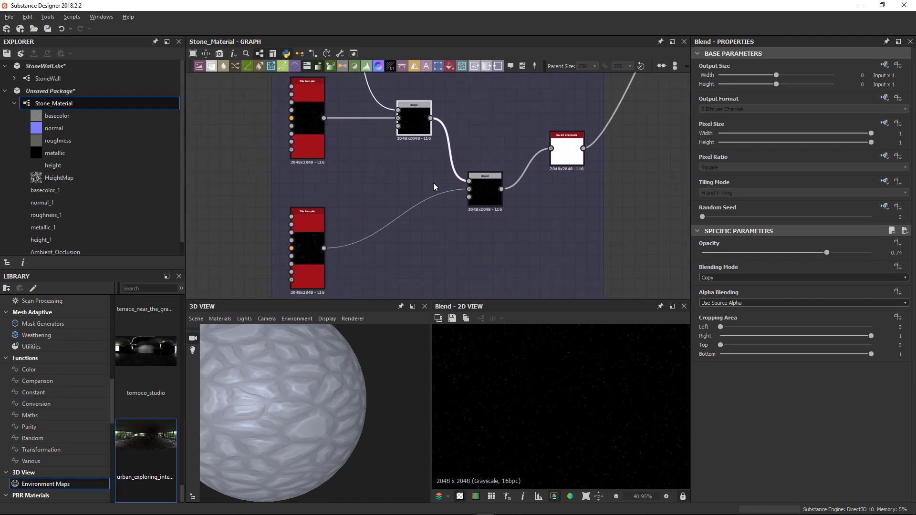
left_click(481, 189)
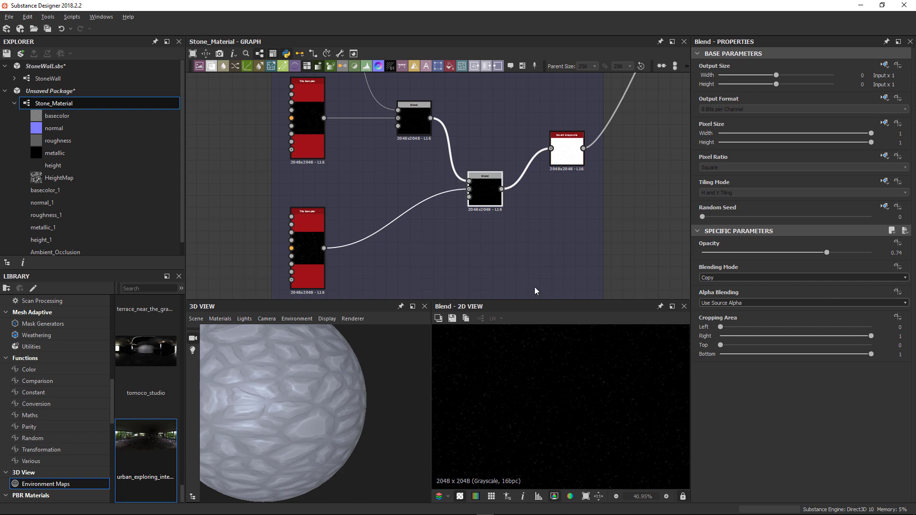
middle_click_drag(528, 248, 469, 281)
double_click(508, 186)
scroll(509, 187, "up", 1)
scroll(509, 187, "up", 3)
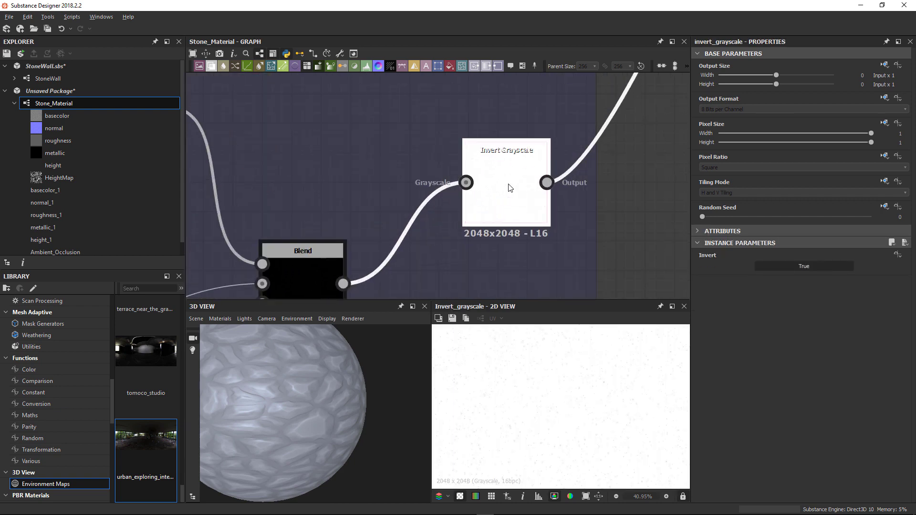
scroll(509, 187, "down", 6)
middle_click_drag(523, 234, 405, 260)
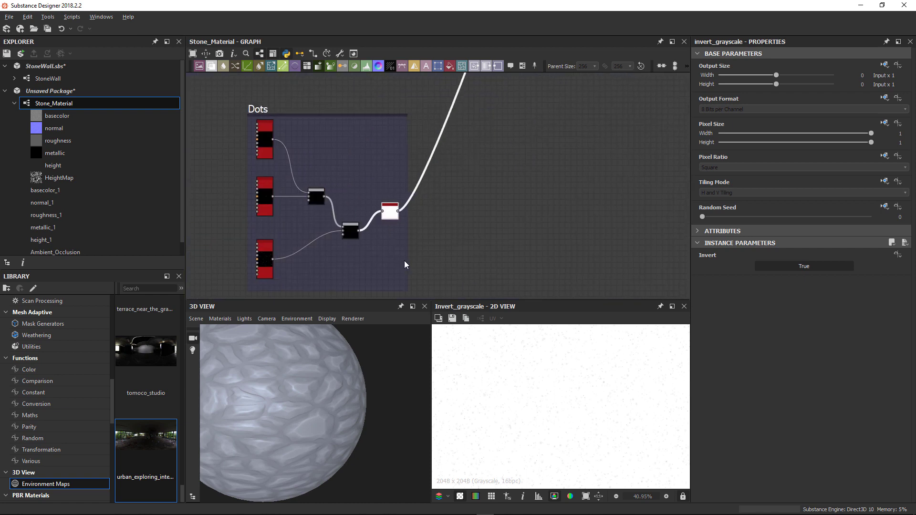
Preview the Non Uniform Blur Grayscale node and the Grout frame's first Blend node to examine how the dots multiply over the stones
scroll(437, 225, "down", 5)
middle_click_drag(518, 98, 451, 203)
middle_click_drag(453, 169, 451, 199)
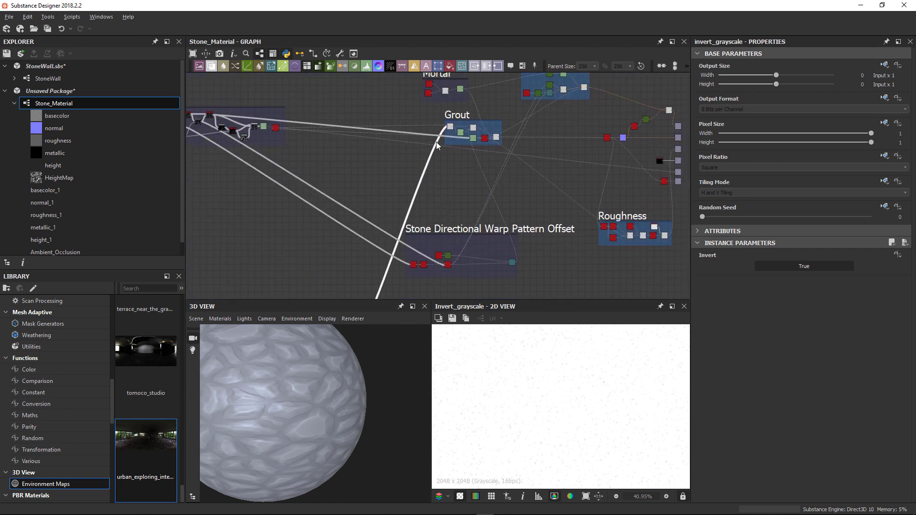
double_click(276, 128)
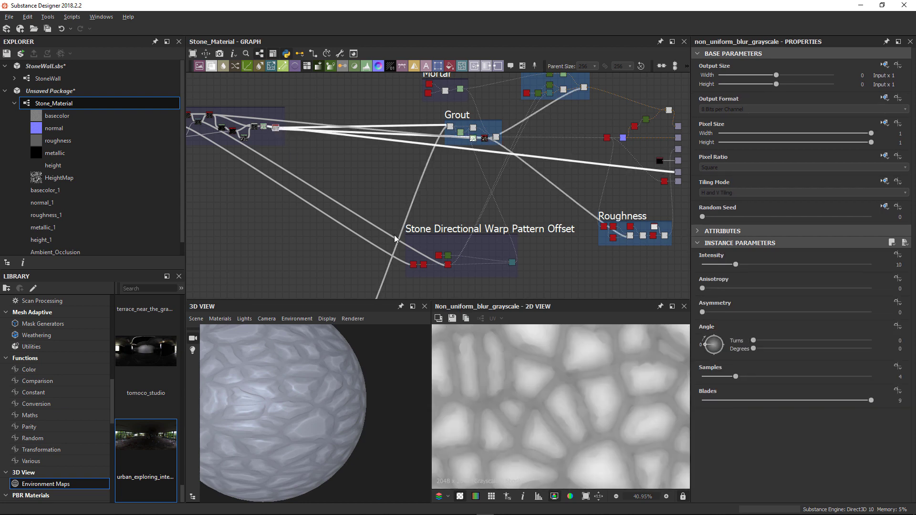
double_click(450, 128)
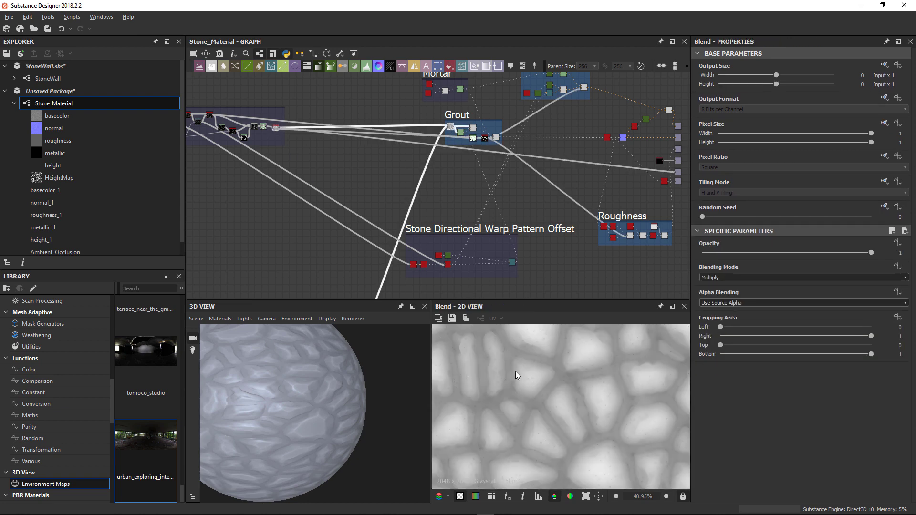
scroll(499, 359, "up", 5)
scroll(350, 229, "down", 3)
Add a Tile Sampler node in the empty graph area beside the Stones frame, below the Dots frame
middle_click_drag(353, 295, 476, 113)
scroll(450, 185, "up", 2)
middle_click_drag(459, 202, 460, 229)
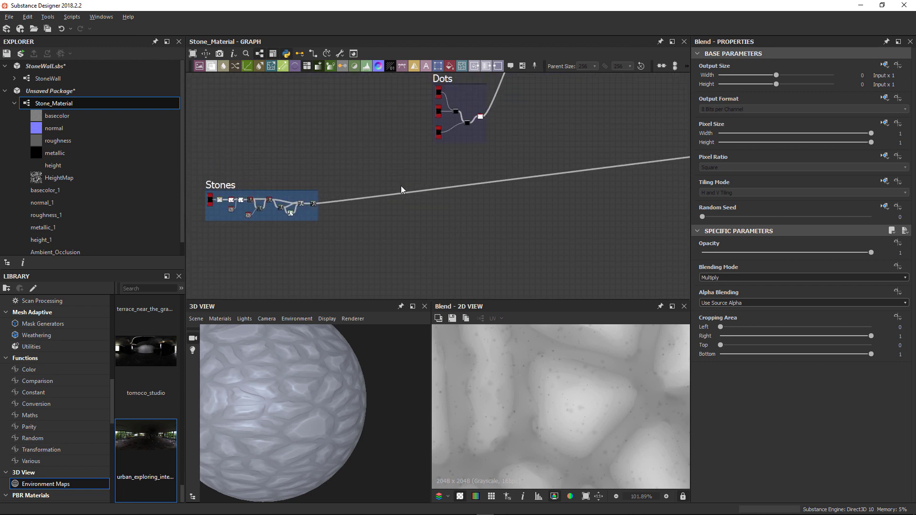
key("space")
type("til")
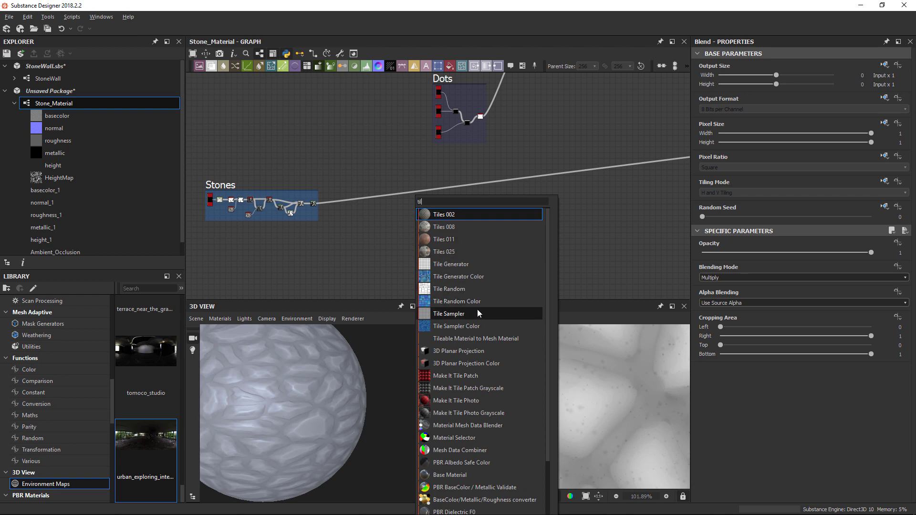
key("Escape")
scroll(411, 223, "up", 4)
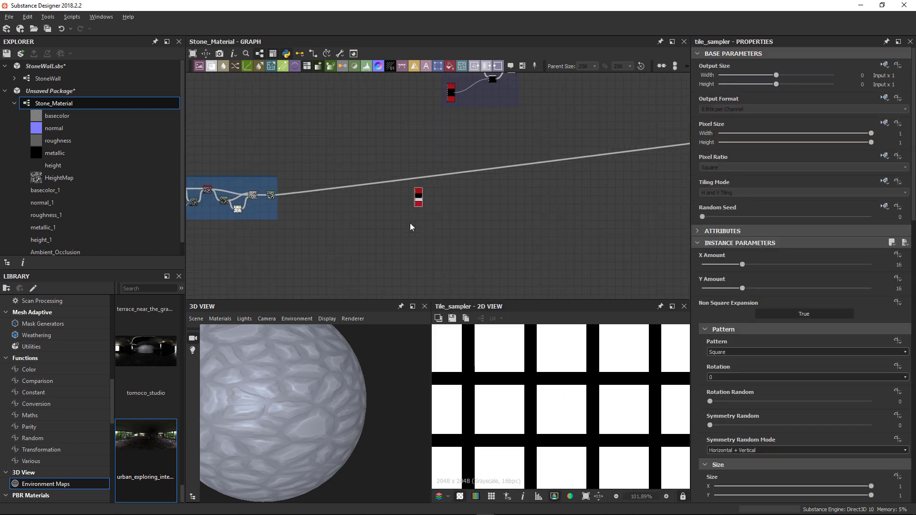
Set the new Tile Sampler's pattern to Paraboloid and its X and Y size to 0.05
left_click(749, 351)
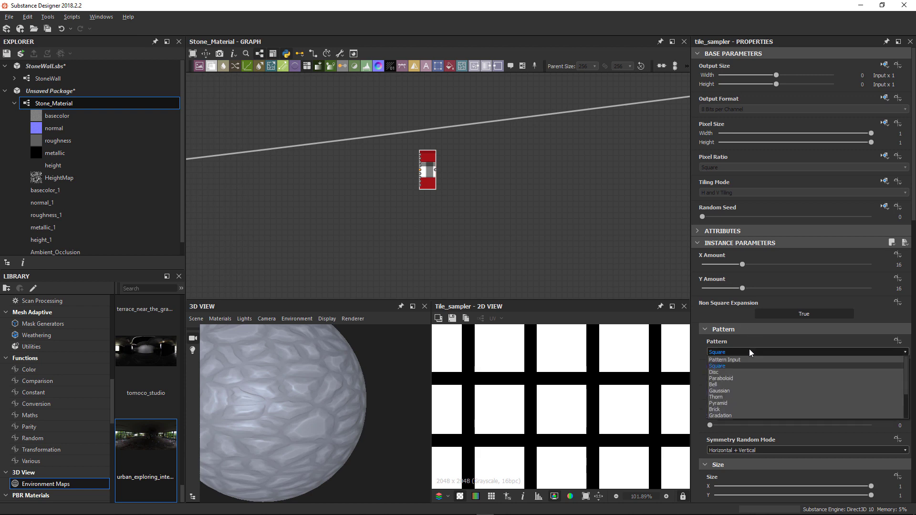
left_click(729, 378)
left_click(729, 378)
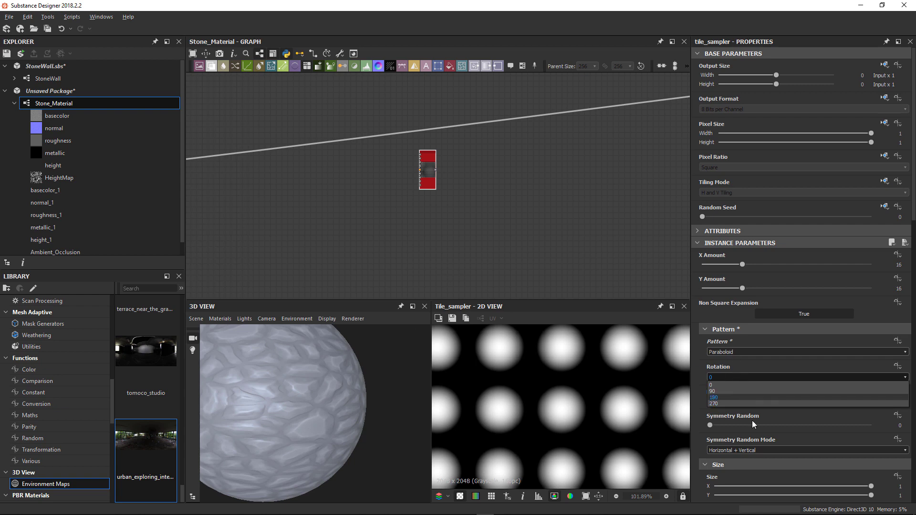
left_click_drag(847, 488, 723, 495)
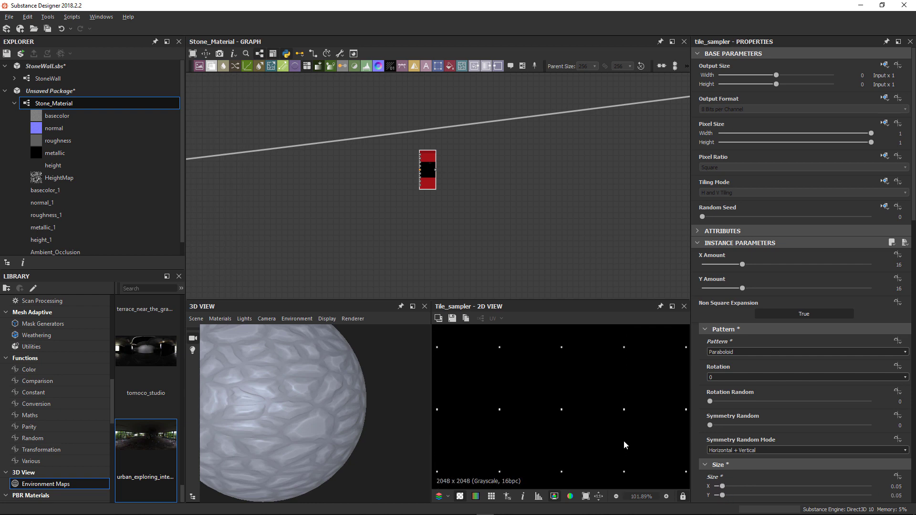
scroll(706, 453, "down", 3)
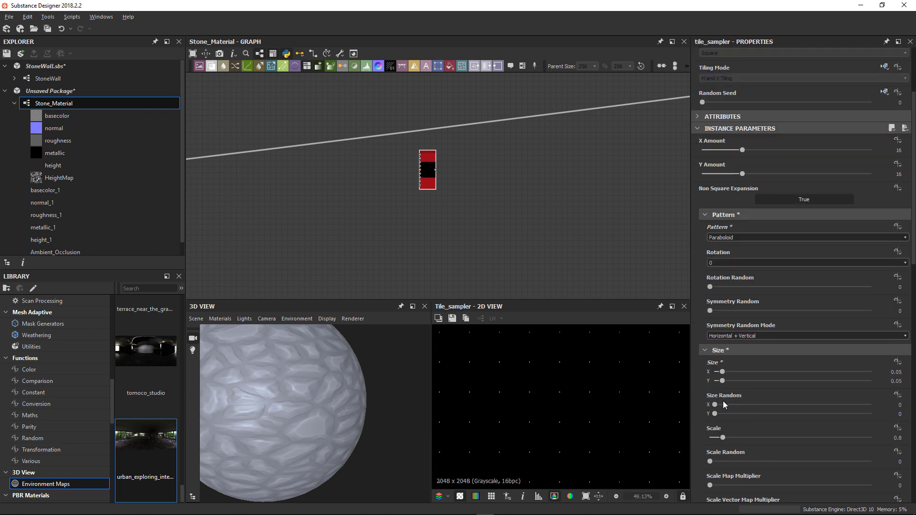
Try Size Random at X 0.71 and Y 0.84 with a Scale of 5.72, and reset Size Random to 0
left_click_drag(717, 405, 825, 405)
left_click_drag(715, 414, 847, 414)
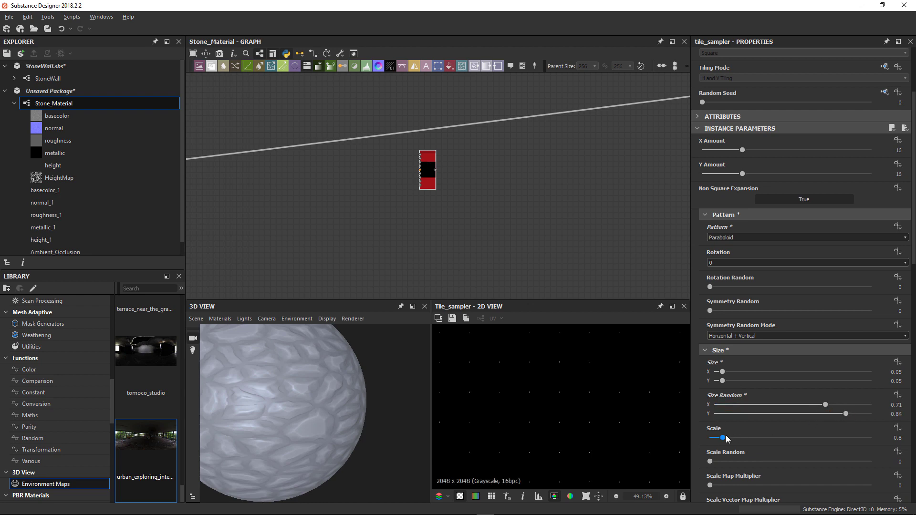
left_click_drag(723, 438, 802, 438)
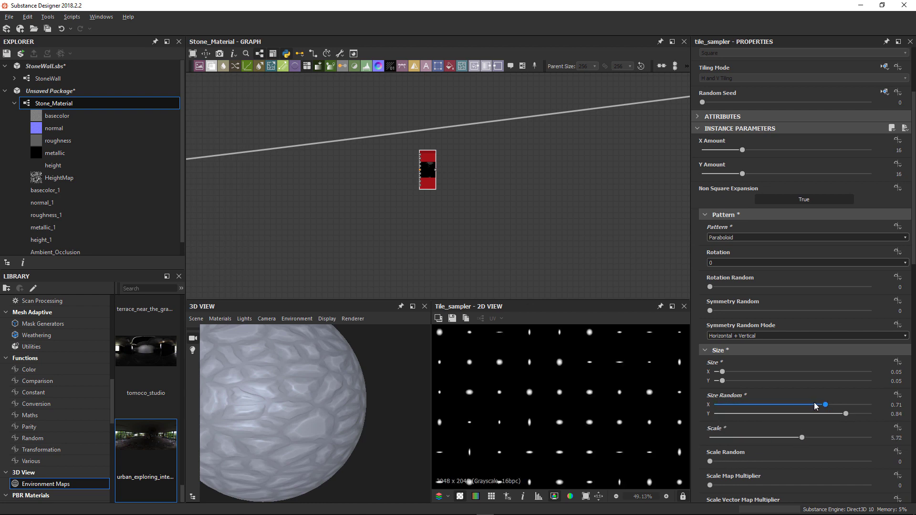
left_click_drag(826, 405, 695, 429)
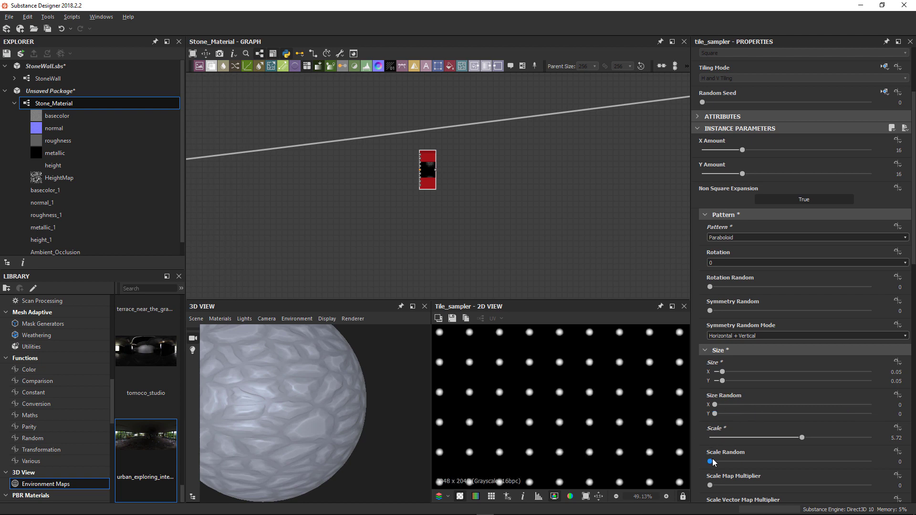
Set the Tile Sampler's Scale Random to 0.88, Scale to 0.97 and Scale Map Multiplier to 0.27
left_click_drag(711, 462, 851, 466)
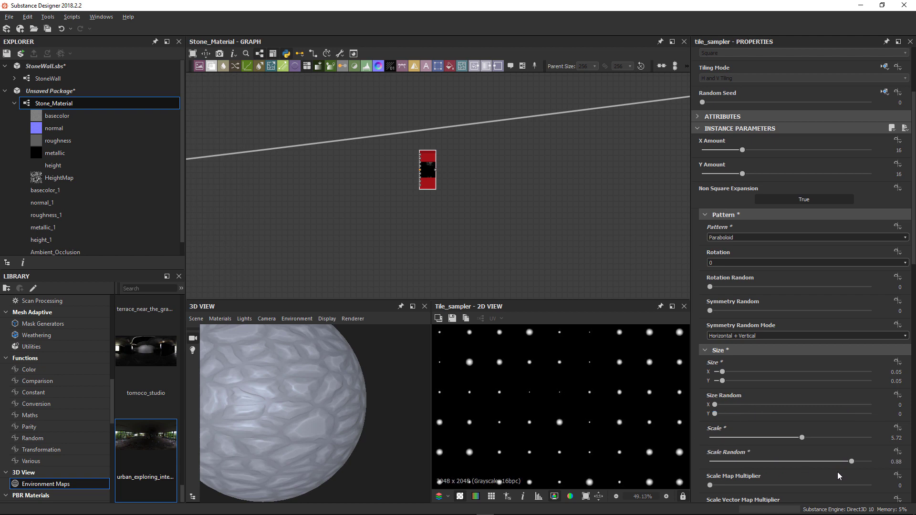
left_click_drag(802, 438, 725, 438)
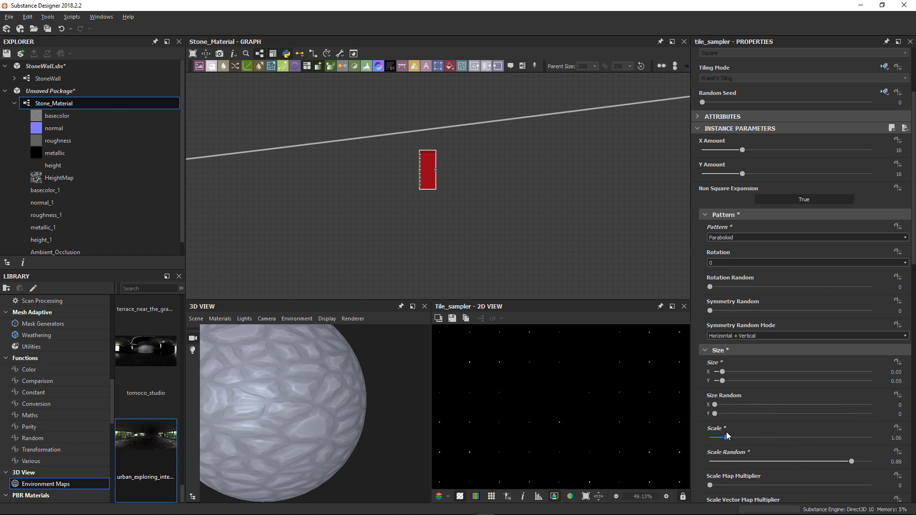
scroll(736, 450, "down", 2)
scroll(719, 434, "down", 1)
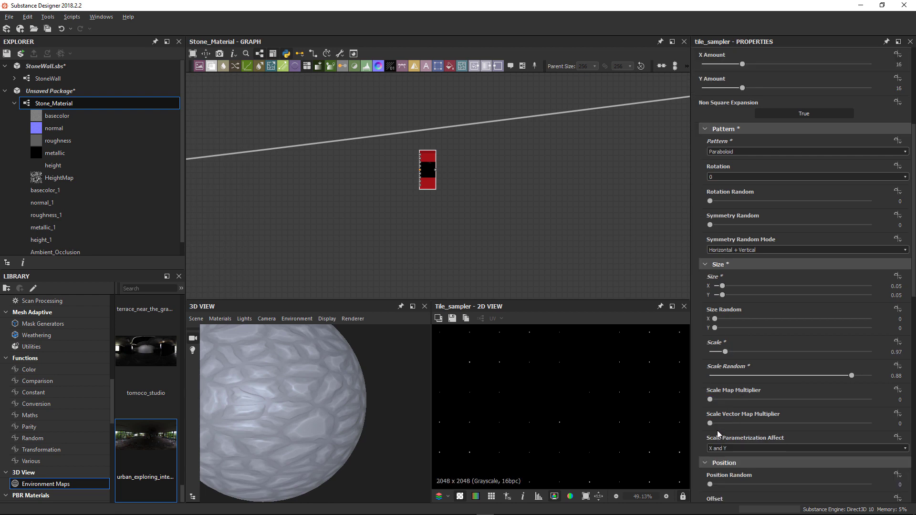
left_click_drag(710, 400, 753, 404)
Scatter the dots by setting Position Random to 10 and Offset to 1
scroll(754, 403, "down", 5)
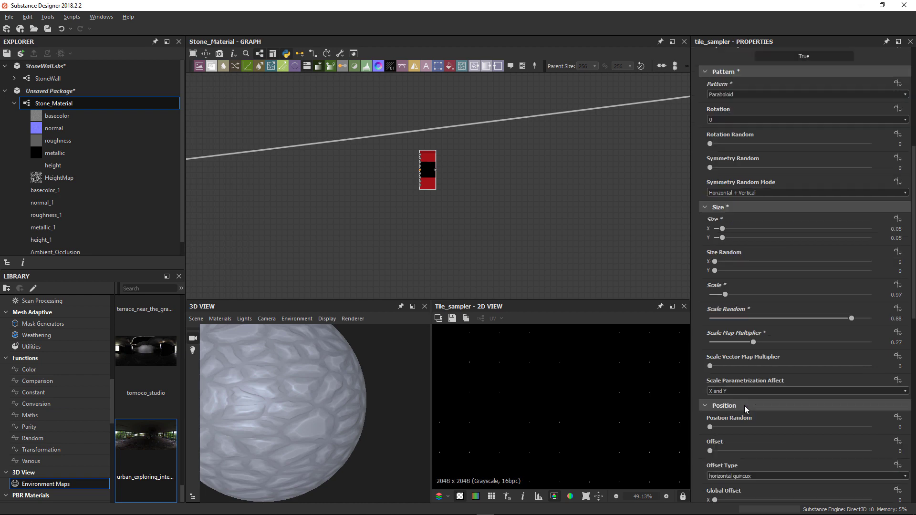
left_click_drag(721, 342, 873, 342)
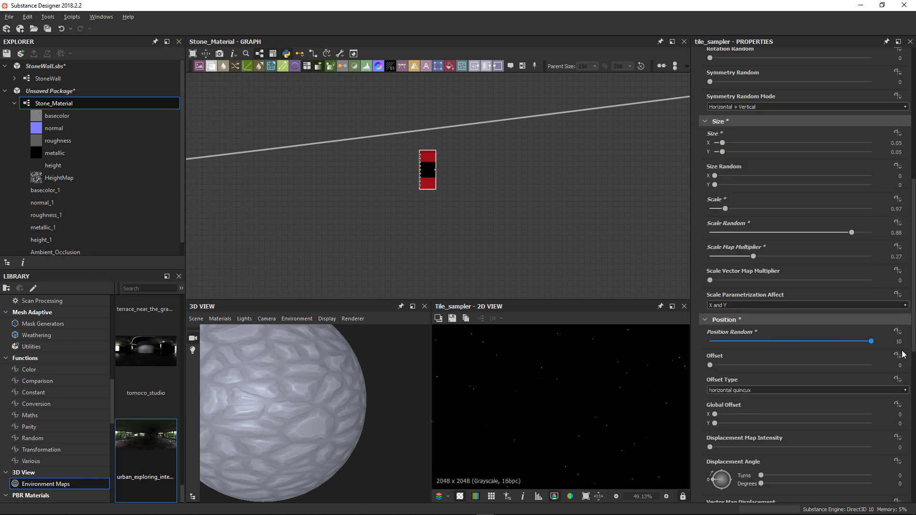
left_click_drag(731, 367, 871, 366)
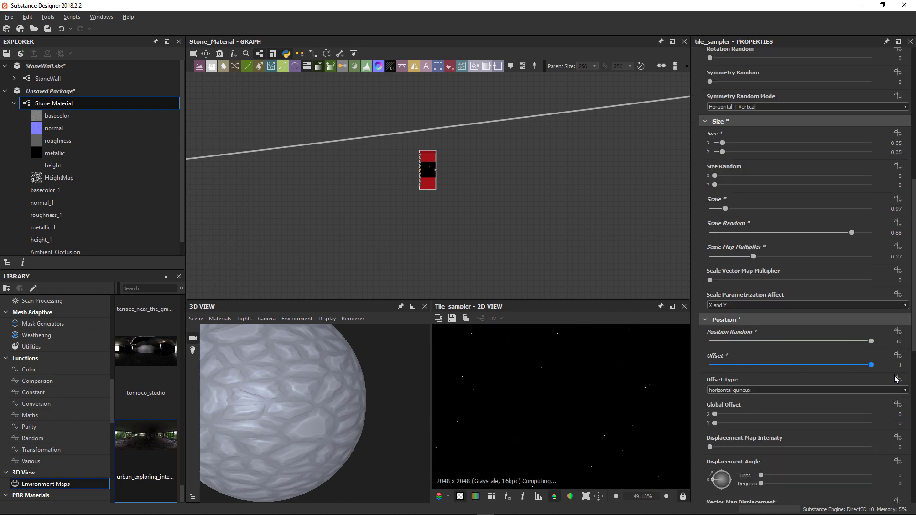
scroll(748, 391, "down", 1)
scroll(725, 389, "down", 1)
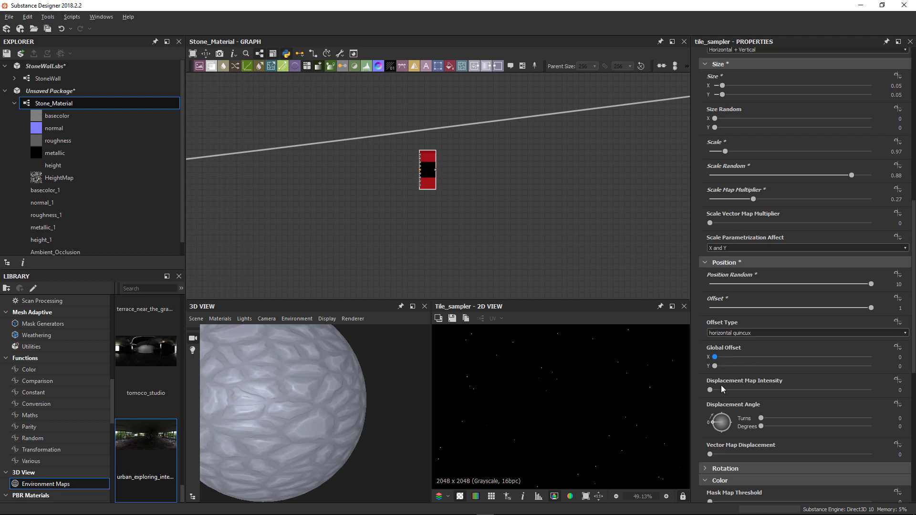
Set the Tile Sampler's Color Random to 1 and Global Opacity to 0.54
scroll(734, 401, "down", 6)
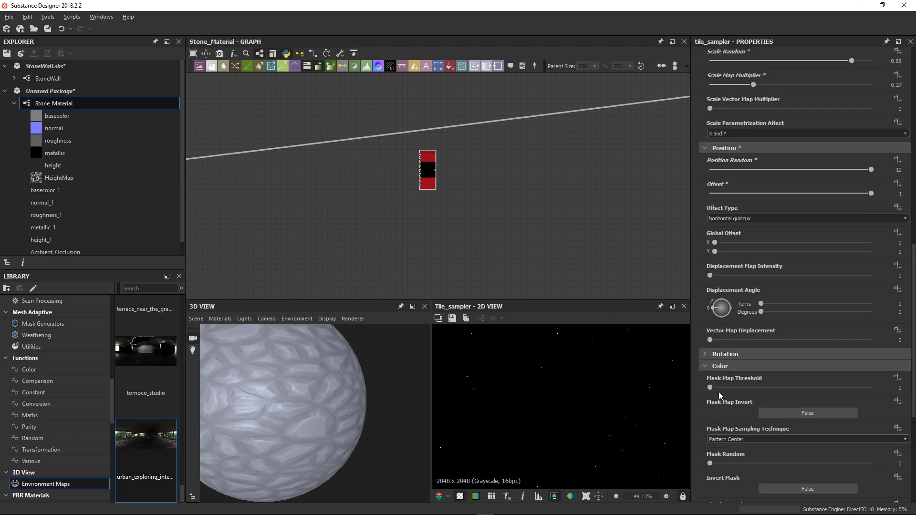
scroll(720, 396, "down", 5)
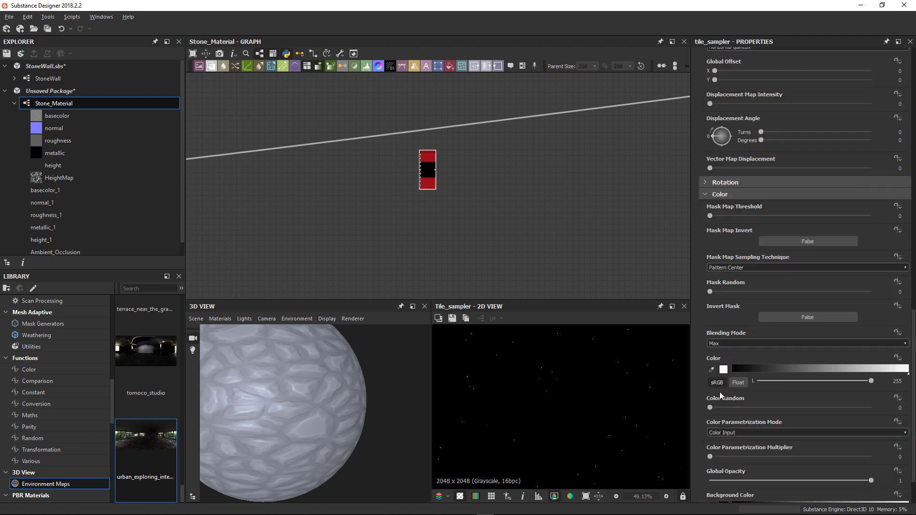
left_click_drag(722, 382, 899, 386)
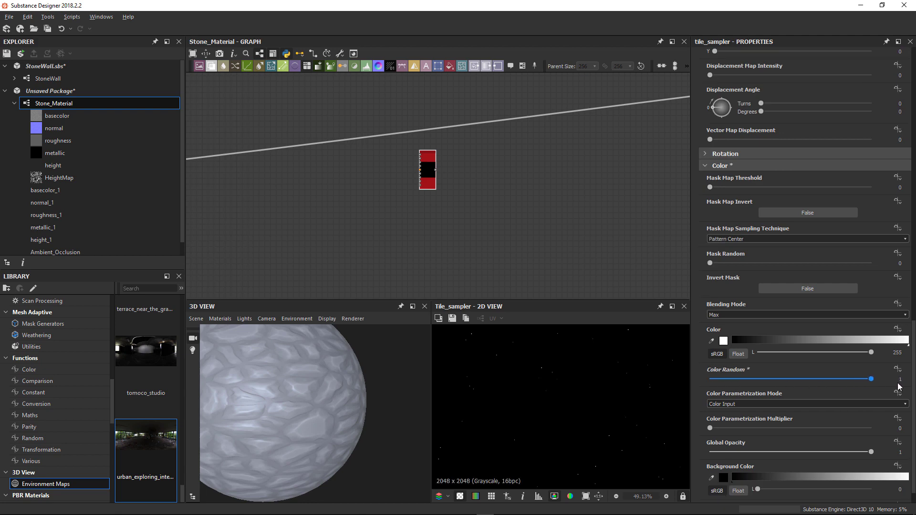
scroll(446, 402, "up", 3)
left_click_drag(871, 452, 797, 452)
scroll(510, 382, "down", 5)
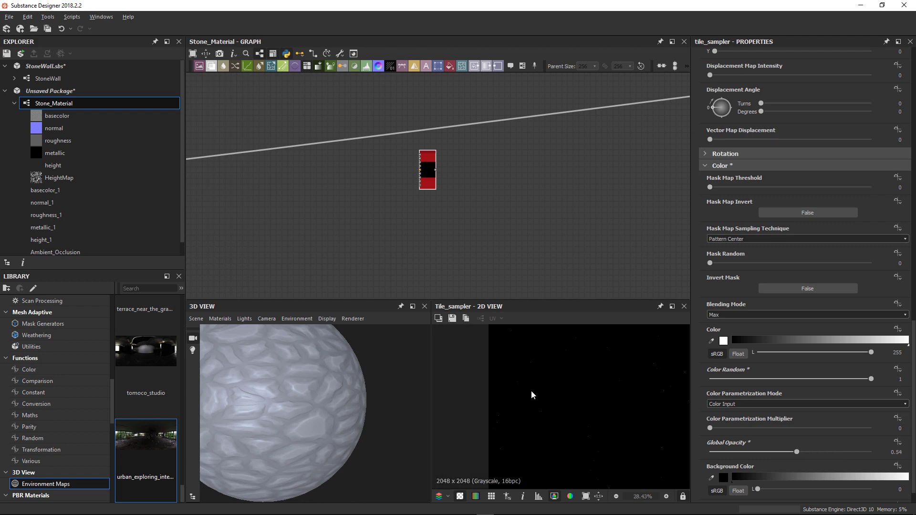
scroll(719, 404, "down", 1)
scroll(573, 406, "up", 3)
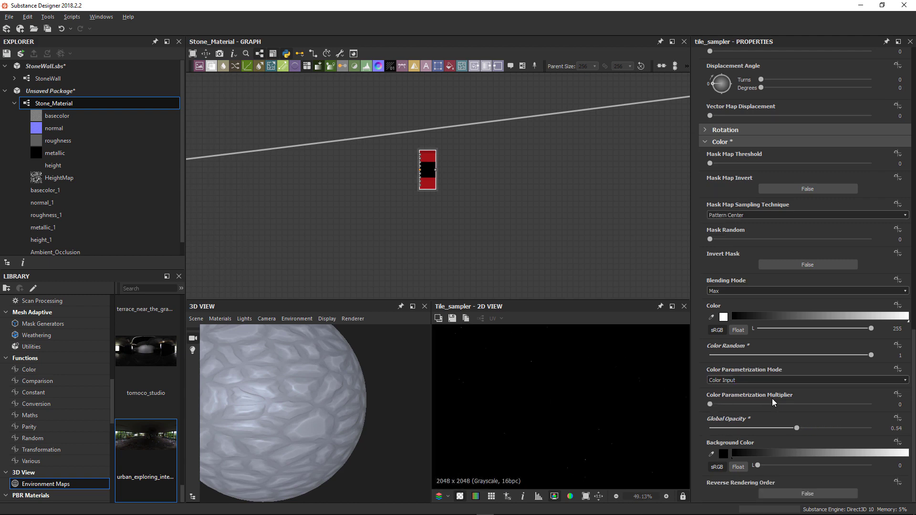
Raise the Tile Sampler's X Amount and Y Amount to 64 each
scroll(771, 399, "up", 7)
scroll(771, 399, "up", 10)
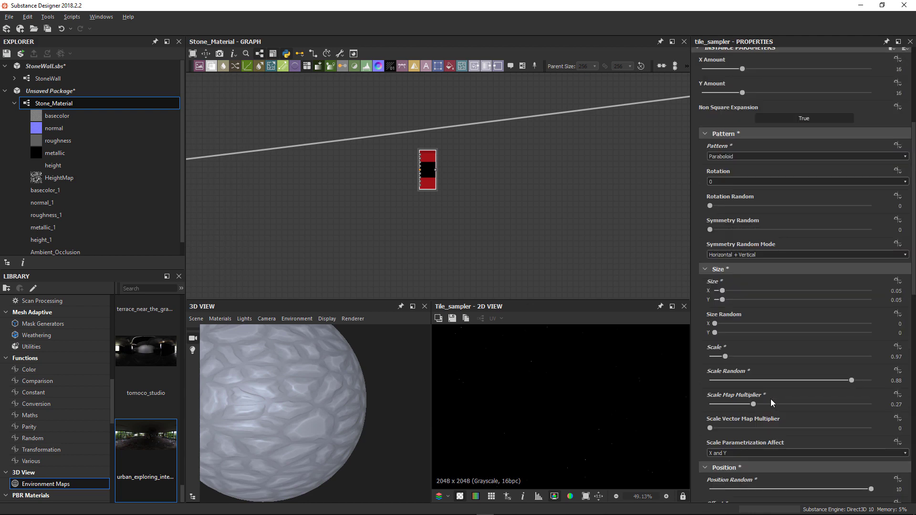
scroll(771, 399, "up", 3)
left_click_drag(742, 264, 846, 268)
left_click_drag(742, 289, 886, 292)
left_click_drag(842, 264, 879, 265)
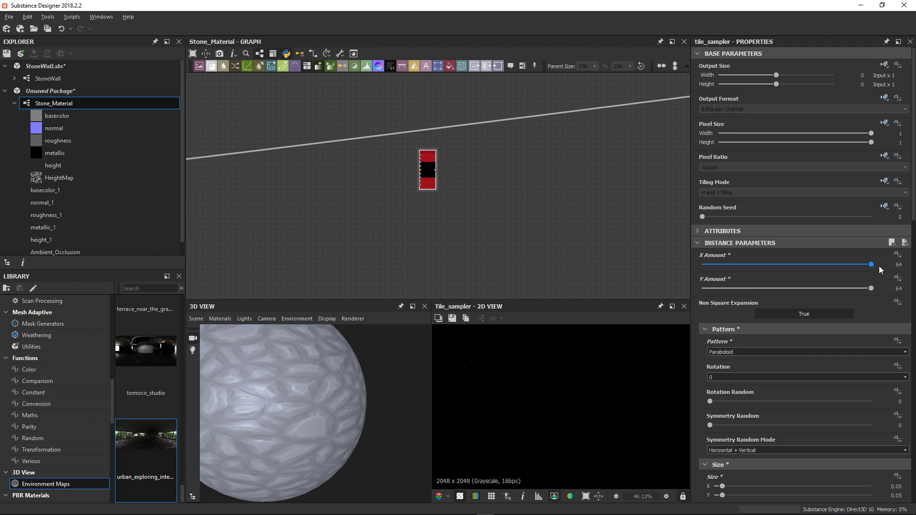
Enlarge the dots by setting the Tile Sampler's size to X 0.24 and Y 0.23
scroll(740, 291, "down", 3)
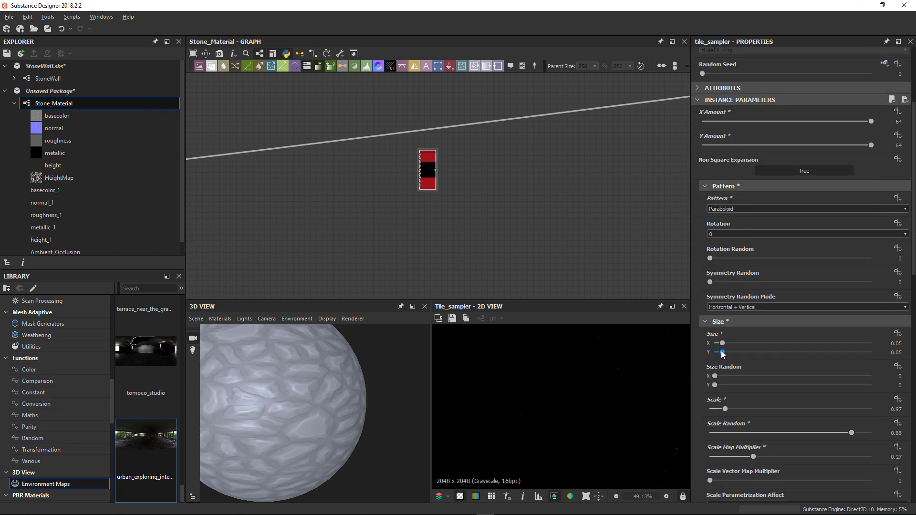
left_click_drag(722, 344, 791, 345)
left_click_drag(723, 352, 752, 344)
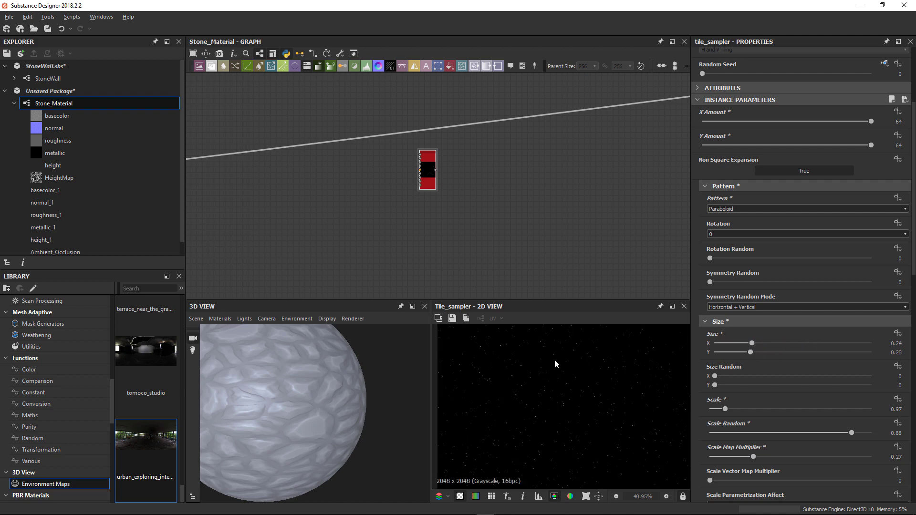
scroll(541, 361, "up", 3)
Shift the new Tile Sampler node slightly and duplicate it
scroll(428, 214, "down", 2)
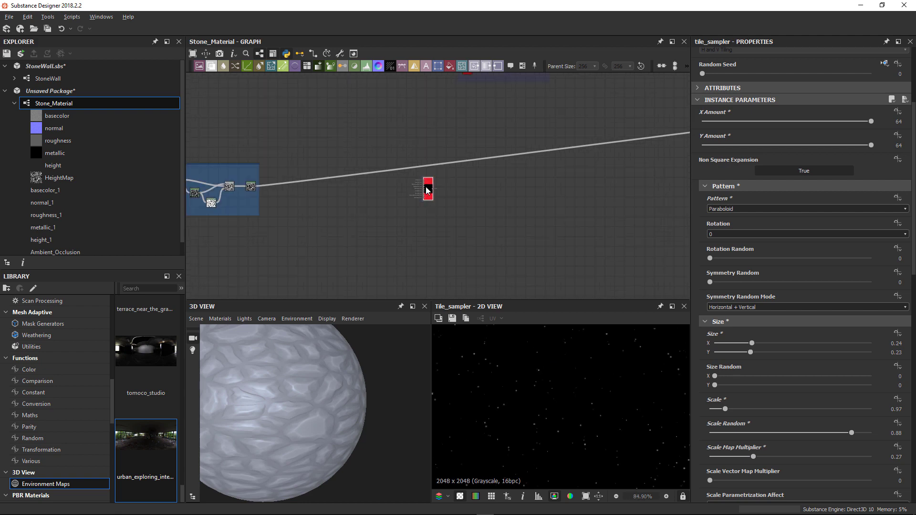
left_click_drag(428, 188, 423, 184)
key("ctrl+d")
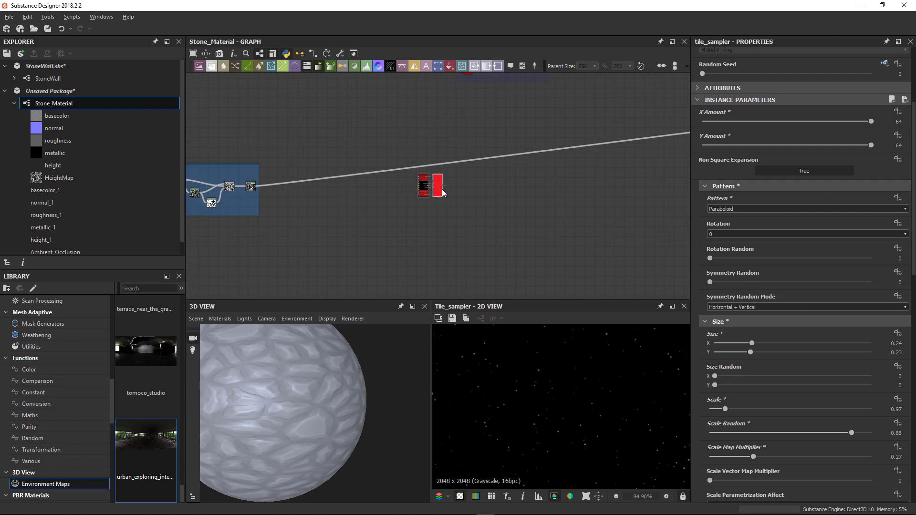
Place the duplicated Tile Sampler below the original and set its size to X 0.52, Y 0.52 and its Position Random to 4.42
left_click(425, 222)
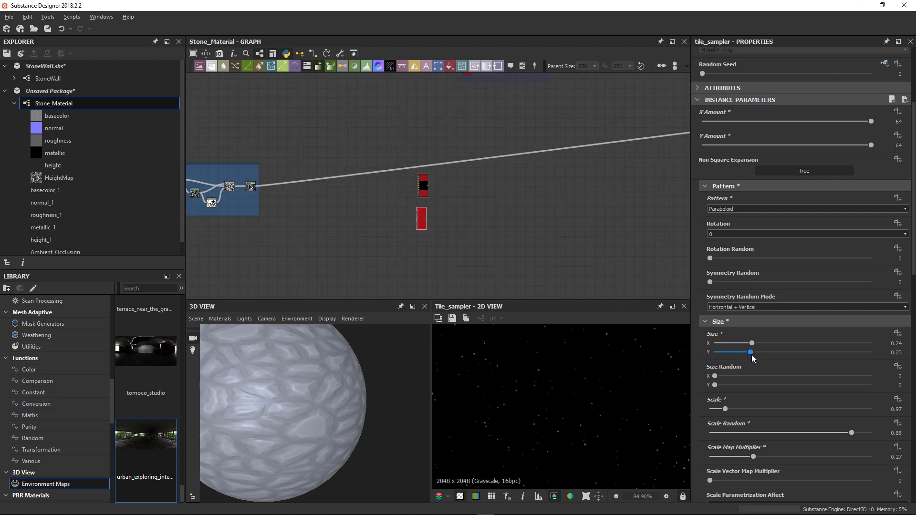
left_click_drag(752, 354, 795, 344)
scroll(753, 358, "down", 8)
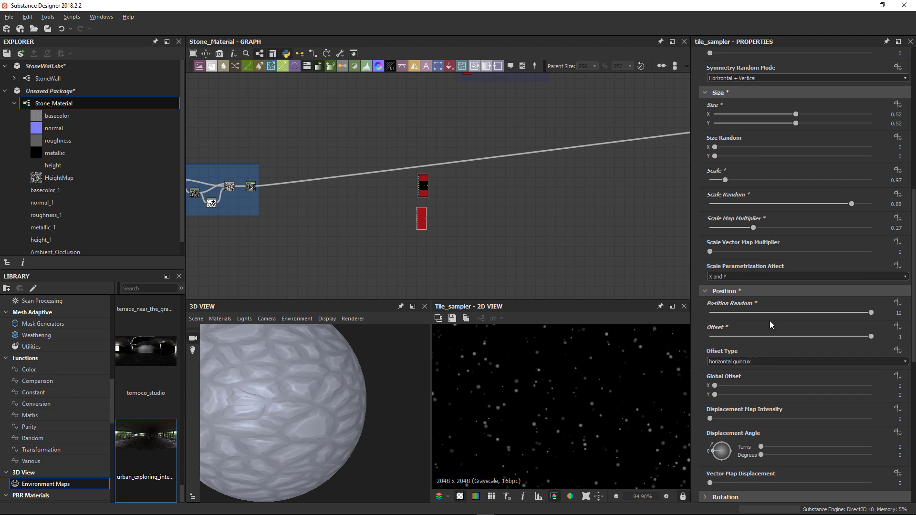
mouse_move(770, 313)
left_mouse_down()
mouse_move(800, 314)
mouse_move(783, 314)
left_mouse_up()
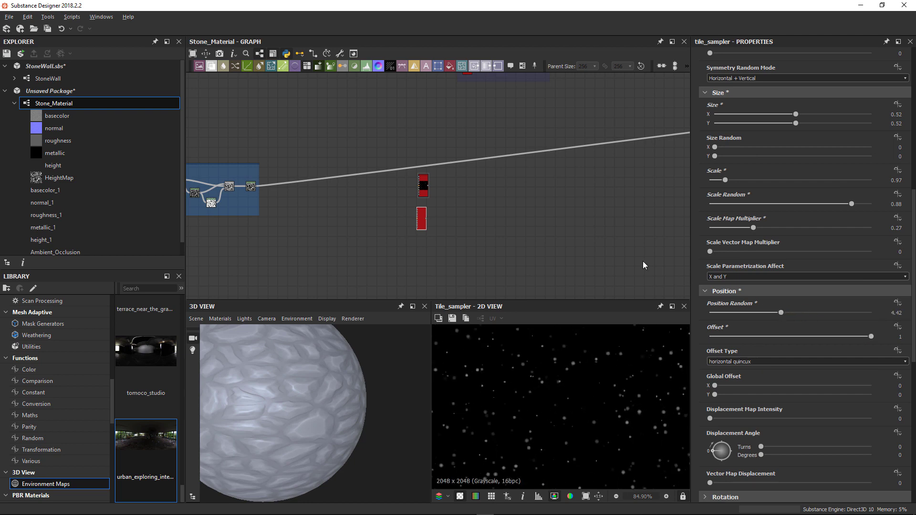
left_click_drag(425, 221, 431, 223)
Duplicate a Tile Sampler to get a third one and space the three nodes apart vertically
left_click(422, 193)
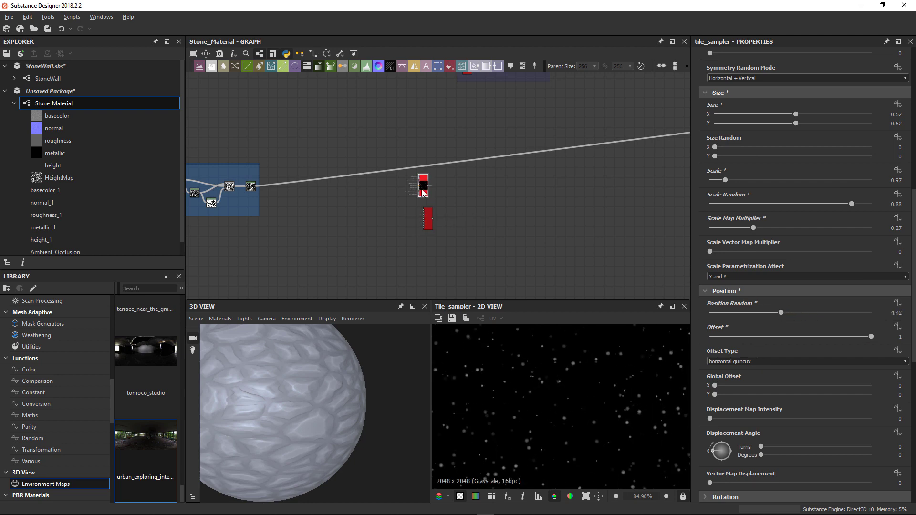
key("ctrl+d")
left_click_drag(435, 191, 428, 158)
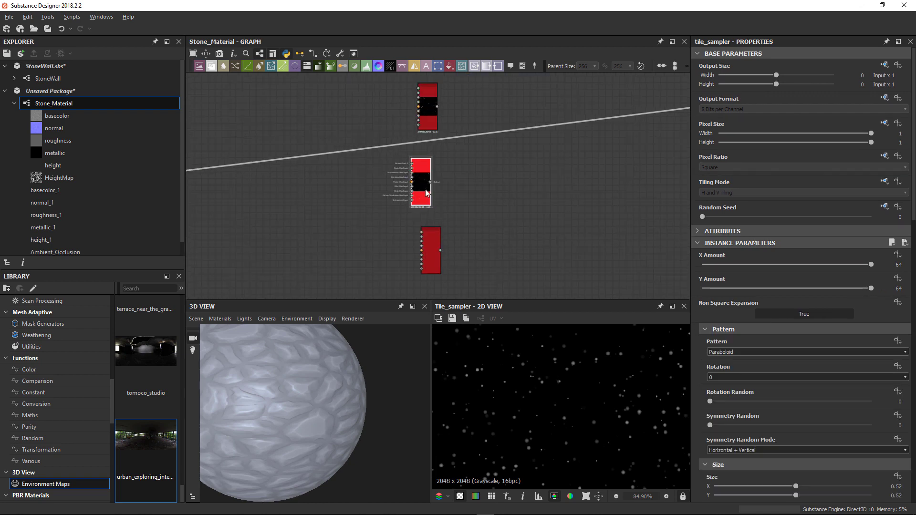
scroll(428, 191, "up", 5)
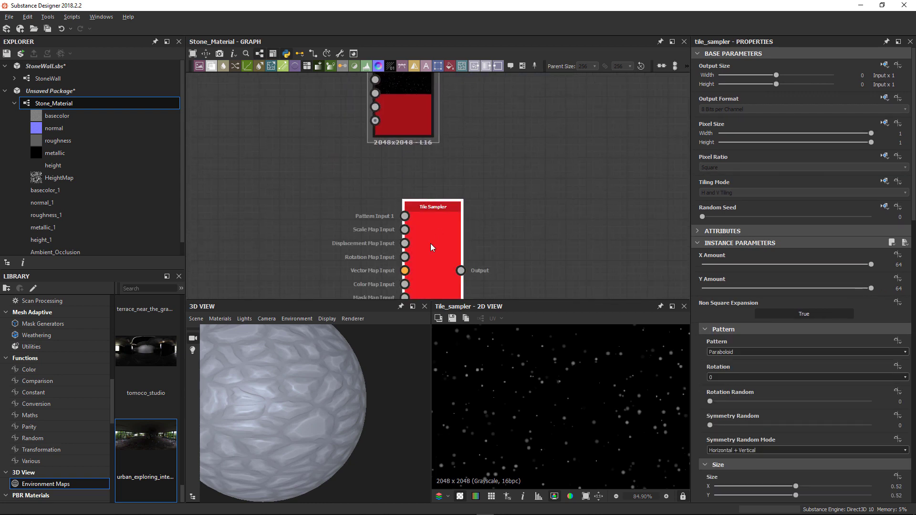
scroll(438, 237, "down", 3)
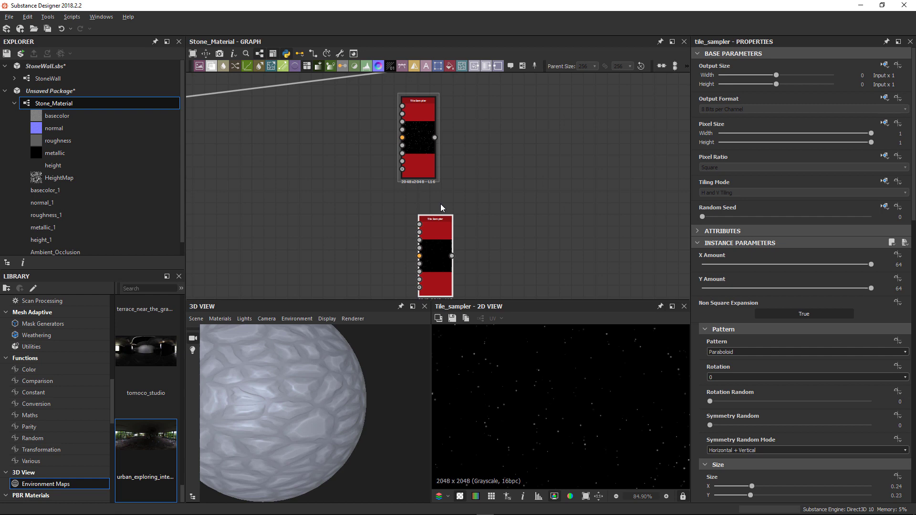
left_click(418, 149)
scroll(444, 191, "down", 2)
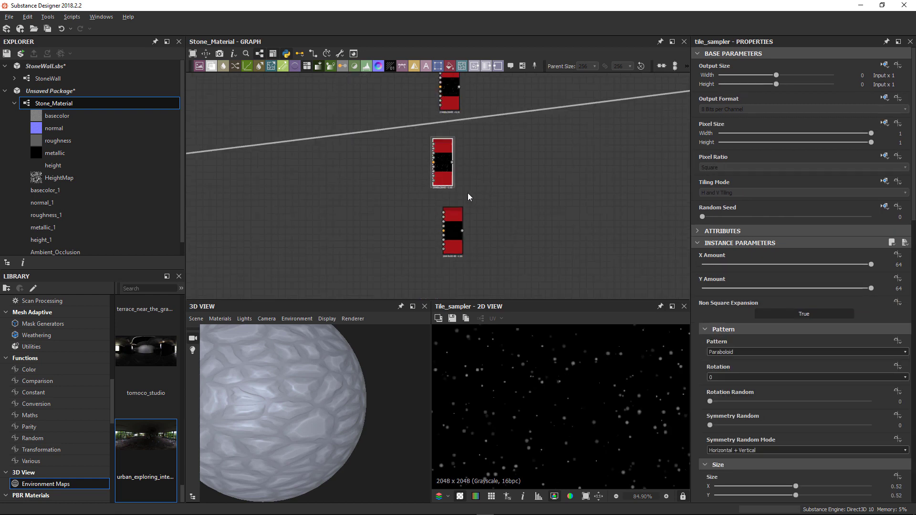
mouse_move(437, 157)
left_mouse_down()
mouse_move(411, 217)
mouse_move(452, 204)
mouse_move(442, 150)
left_mouse_up()
left_click(451, 101)
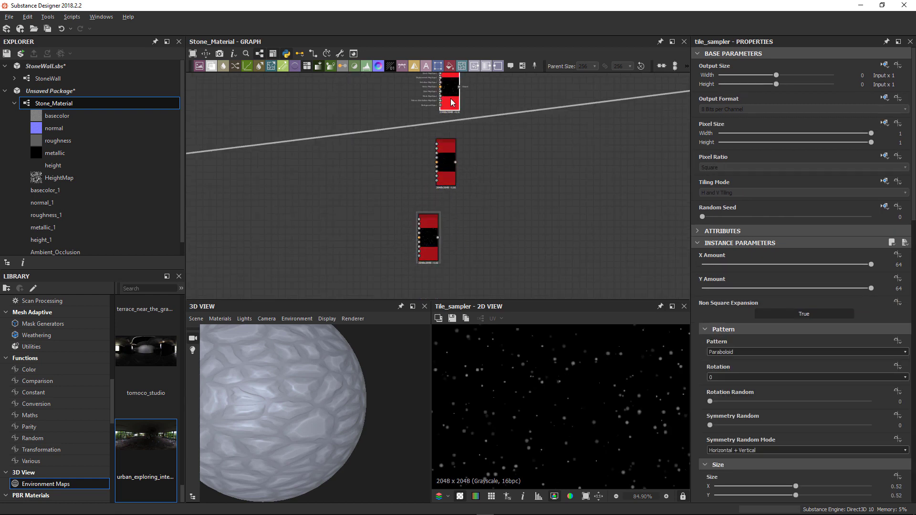
Set the uppermost Tile Sampler's size to X 0.08 and Y 0.08, Scale Random to 0 and Position Random to 1.92
scroll(769, 342, "down", 2)
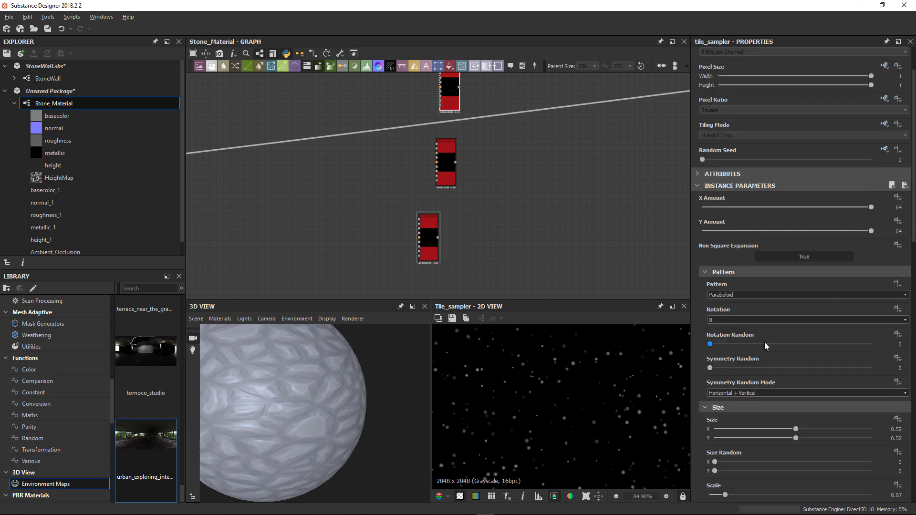
left_click_drag(796, 429, 728, 443)
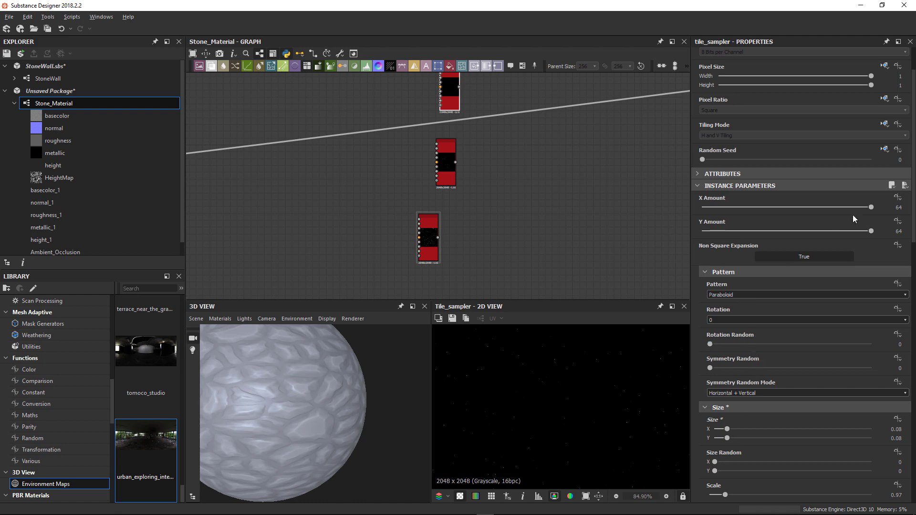
scroll(757, 200, "down", 6)
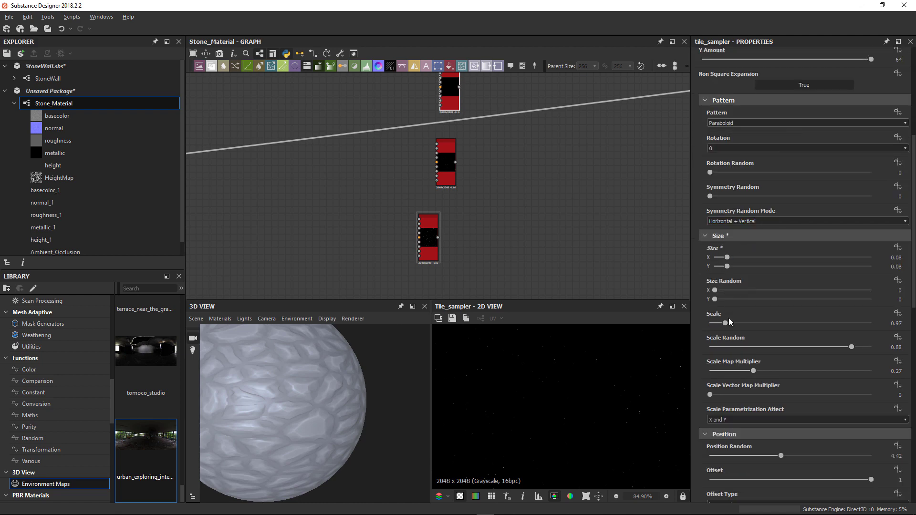
left_click_drag(771, 347, 674, 350)
scroll(731, 332, "down", 3)
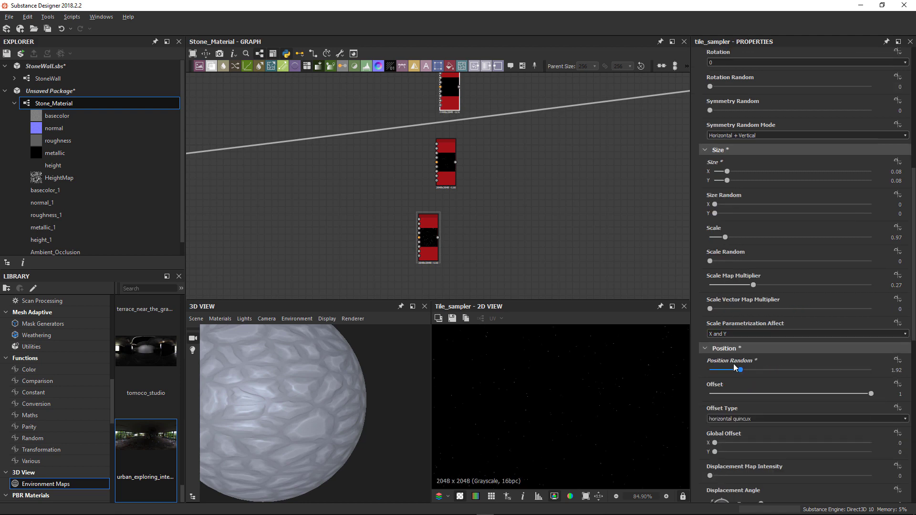
scroll(577, 234, "down", 1)
Reorder the three Tile Samplers and line them up in one evenly spaced vertical column
left_click_drag(452, 219, 451, 102)
left_click_drag(464, 119, 456, 272)
left_click_drag(446, 110, 462, 123)
scroll(460, 144, "up", 3)
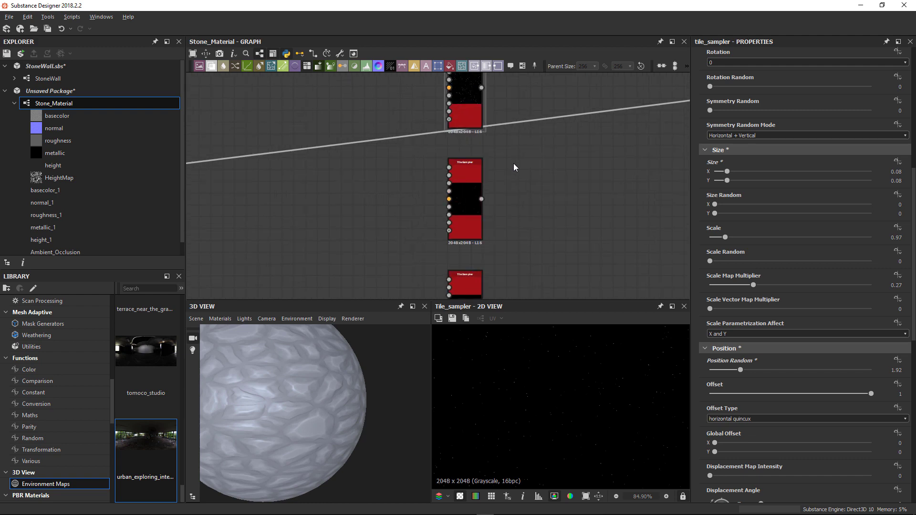
Add a Blend node with the top Tile Sampler as foreground and the middle one as background, and set its Opacity to 0.75
key("space")
left_click(534, 179)
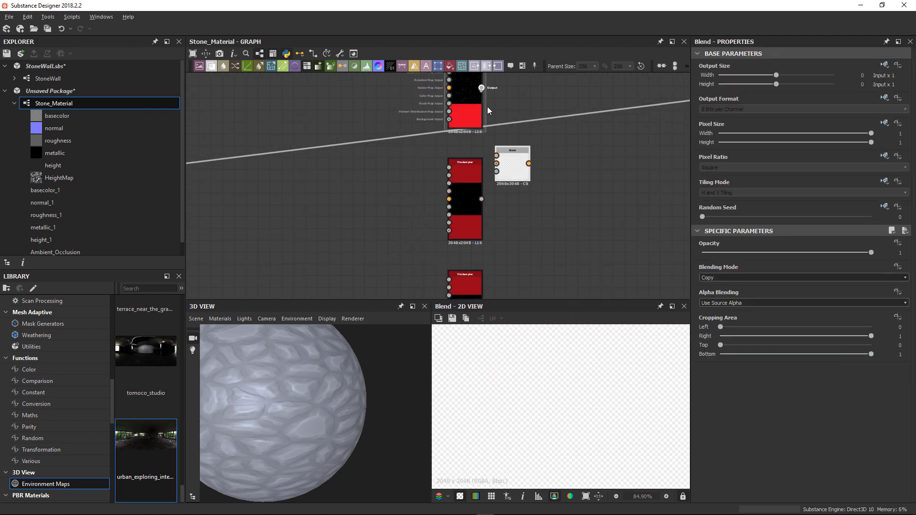
left_click_drag(481, 88, 496, 156)
left_click_drag(482, 199, 533, 164)
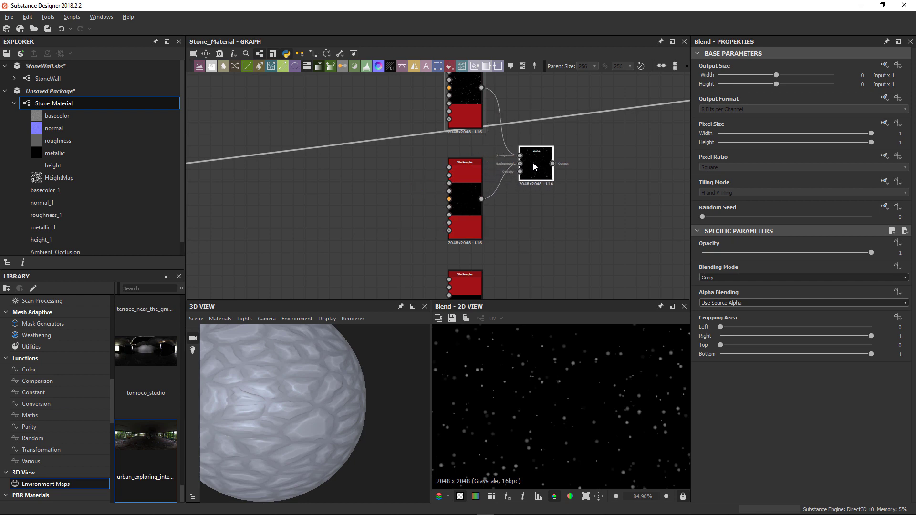
left_click_drag(870, 253, 840, 256)
Duplicate the Blend, feed it the first Blend as foreground and the bottom Tile Sampler as background, and set its Opacity to 0.2
key("ctrl+d")
left_click_drag(553, 163, 597, 229)
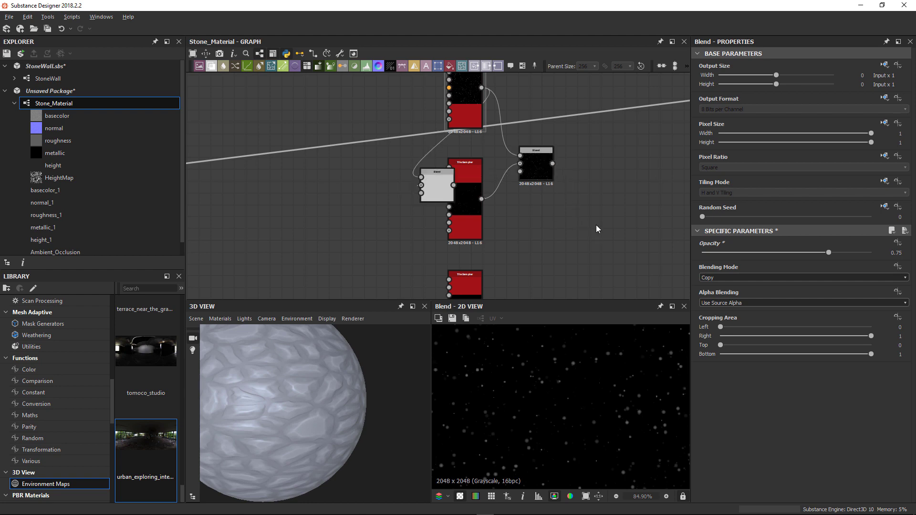
left_click_drag(435, 193, 628, 248)
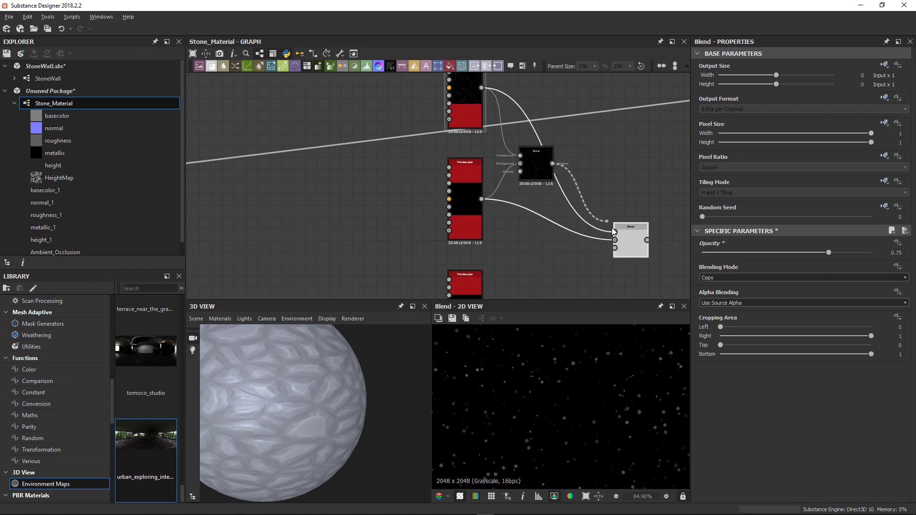
middle_click_drag(512, 248, 511, 211)
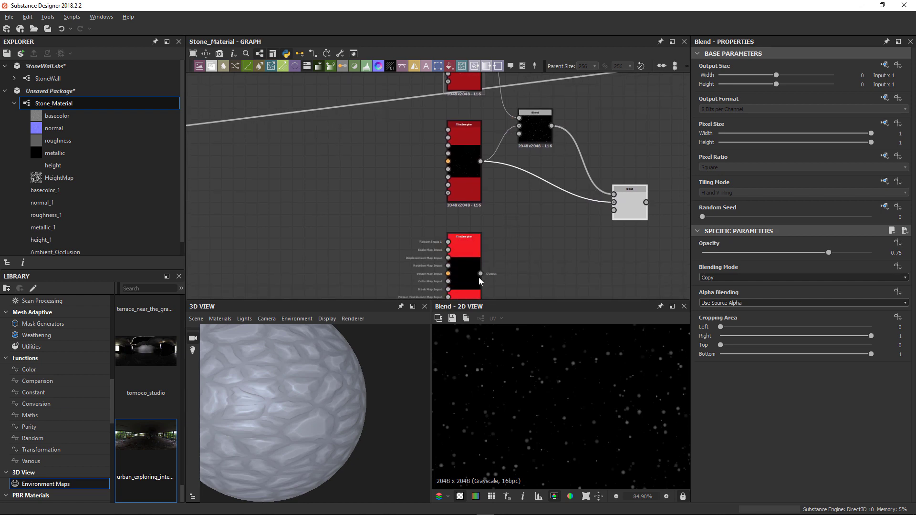
left_click_drag(546, 246, 614, 203)
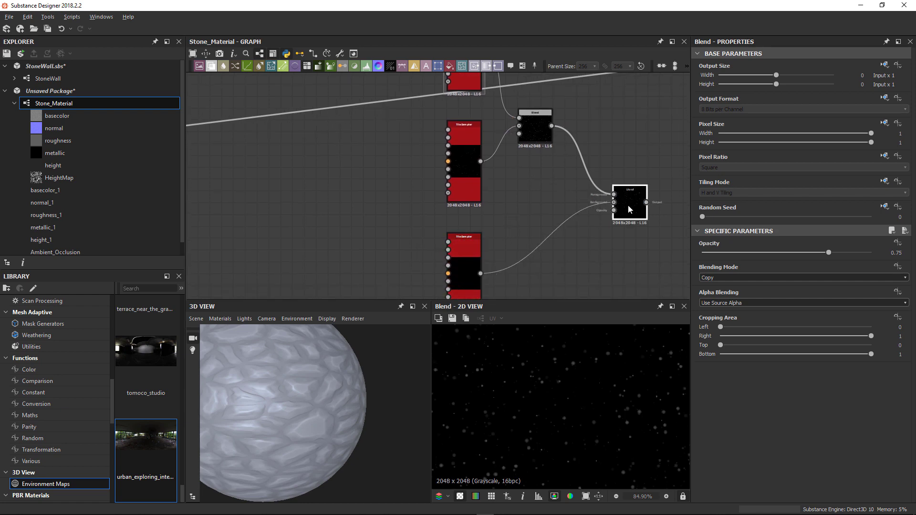
left_click_drag(829, 253, 737, 255)
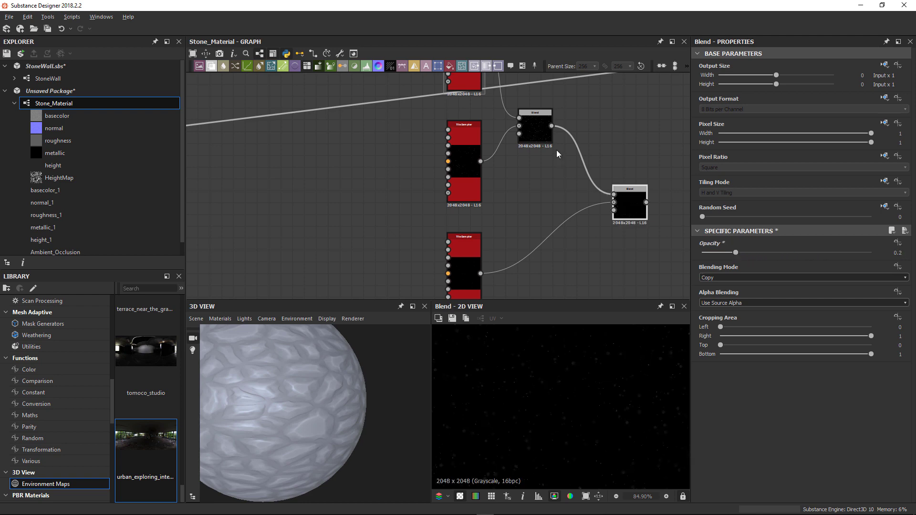
Lower the first Blend's Opacity to 0.16 and check the faded dots in the 2D view
left_click(532, 130)
left_click_drag(819, 253, 728, 251)
scroll(552, 327, "down", 5)
scroll(549, 382, "up", 4)
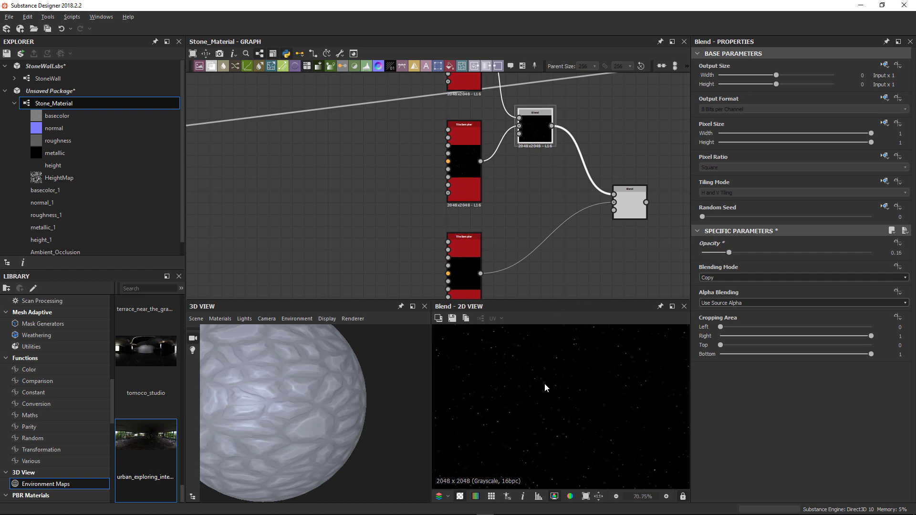
scroll(554, 252, "down", 5)
Connect the second Blend's output to the Safe Transform Grayscale input in place of the stones, and inspect the dots on the 3D sphere
scroll(496, 247, "down", 2)
middle_click_drag(593, 208, 458, 168)
scroll(625, 164, "up", 1)
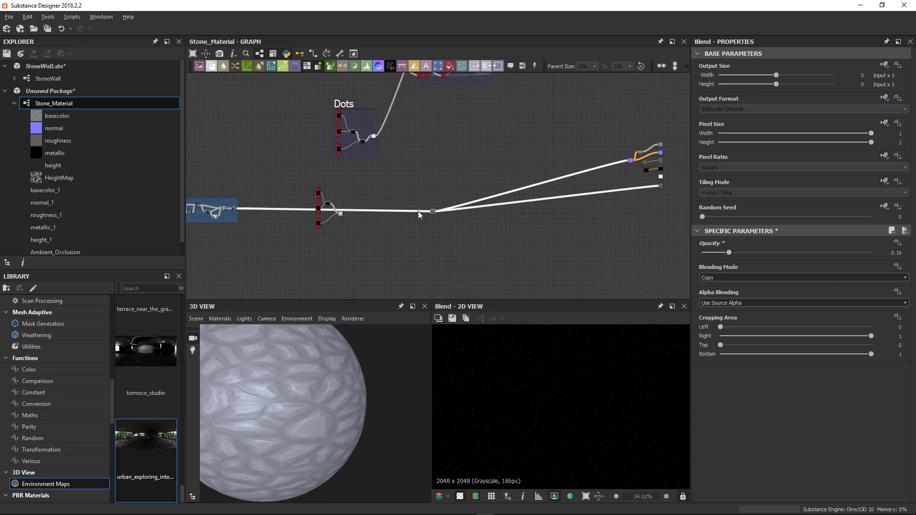
scroll(351, 215, "up", 8)
scroll(410, 198, "up", 3)
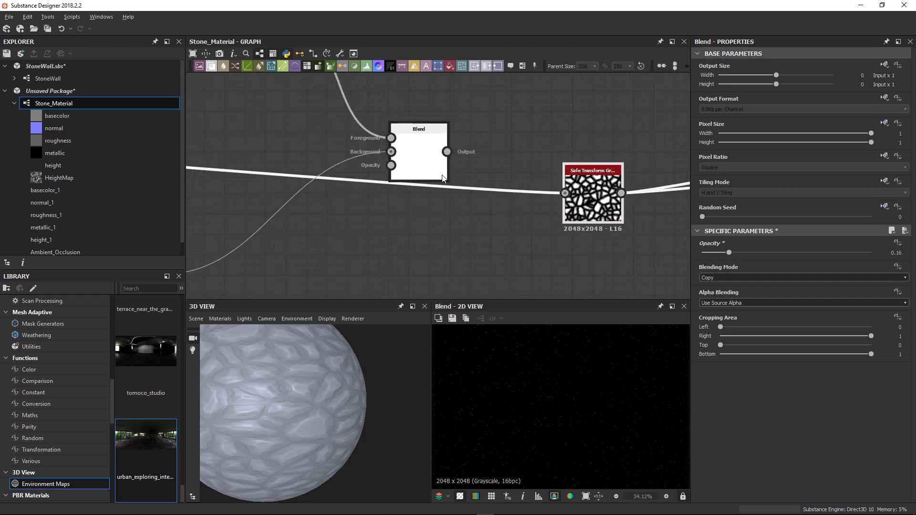
left_click_drag(448, 152, 565, 193)
scroll(282, 399, "up", 2)
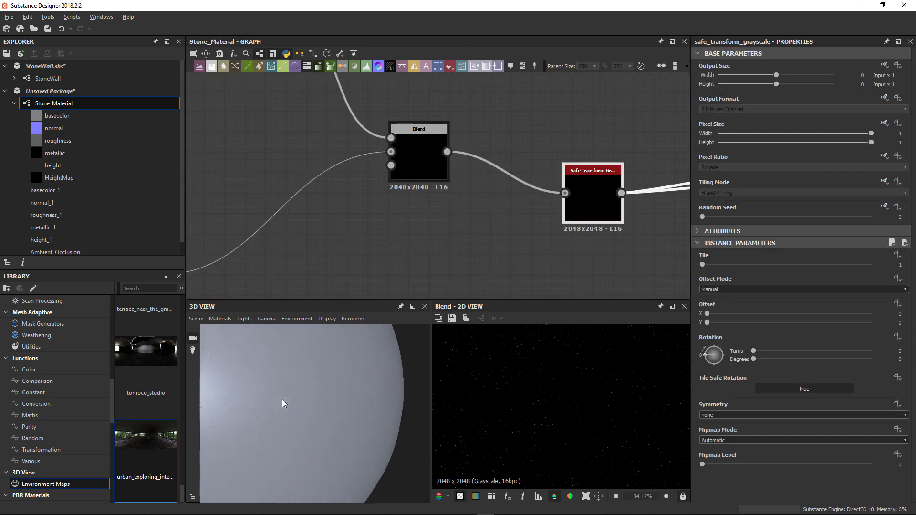
left_click_drag(279, 401, 309, 402)
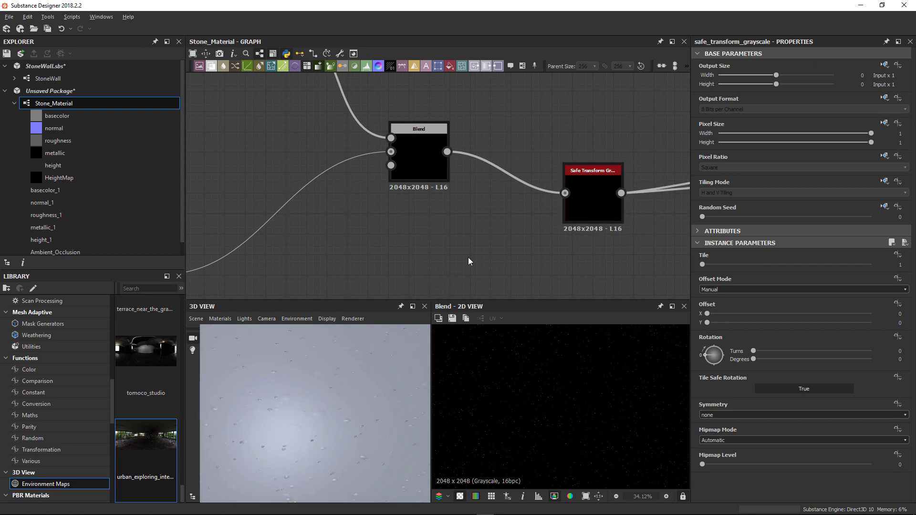
Insert an Invert Grayscale node between the second Blend and the Safe Transform Grayscale, and inspect the result on the 3D sphere
key("space")
type("in")
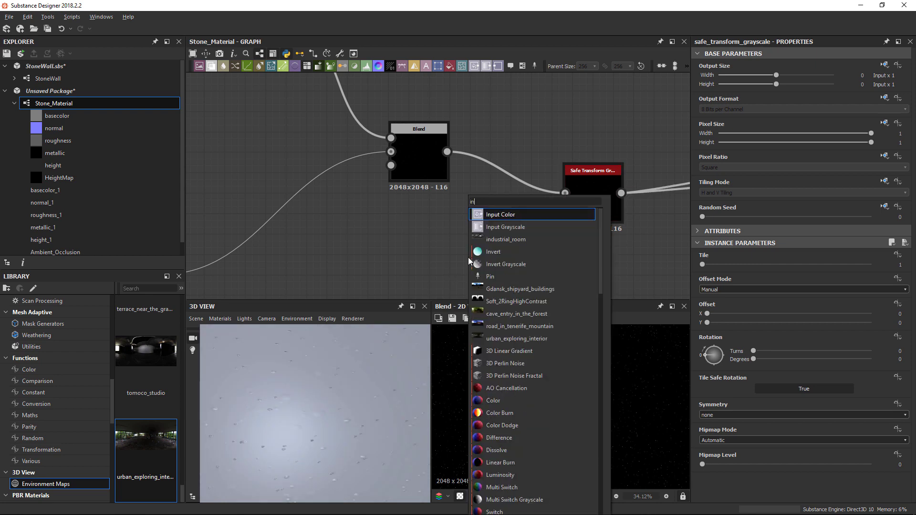
left_click(514, 265)
left_click_drag(446, 152, 432, 264)
left_click_drag(488, 265, 565, 193)
left_click_drag(460, 253, 521, 171)
scroll(321, 407, "down", 3)
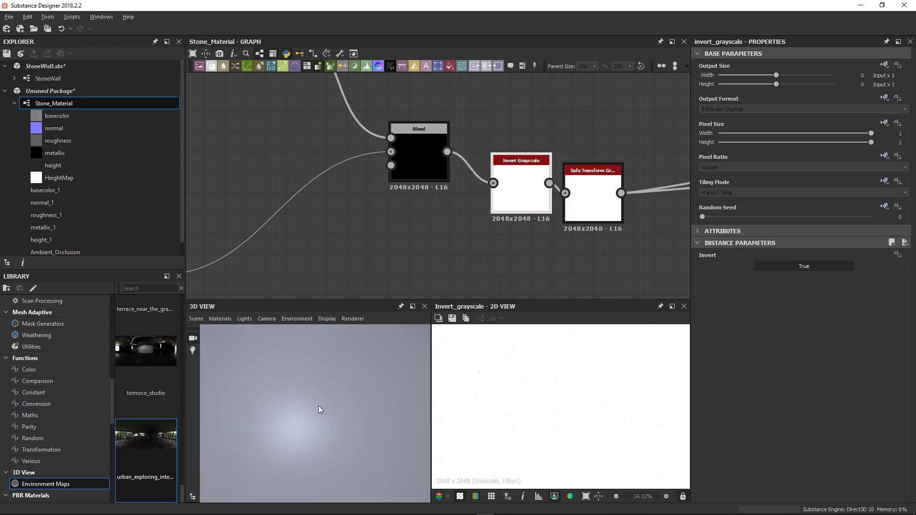
mouse_move(318, 405)
left_mouse_down()
mouse_move(340, 421)
mouse_move(315, 421)
mouse_move(328, 415)
mouse_move(311, 412)
mouse_move(352, 415)
mouse_move(274, 409)
mouse_move(327, 417)
mouse_move(319, 417)
mouse_move(325, 401)
left_mouse_up()
scroll(311, 415, "down", 3)
scroll(307, 412, "up", 3)
scroll(323, 417, "up", 1)
Enlarge the dots of the top Tile Sampler by setting its size to X 0.68 and Y 0.67
left_click(425, 160)
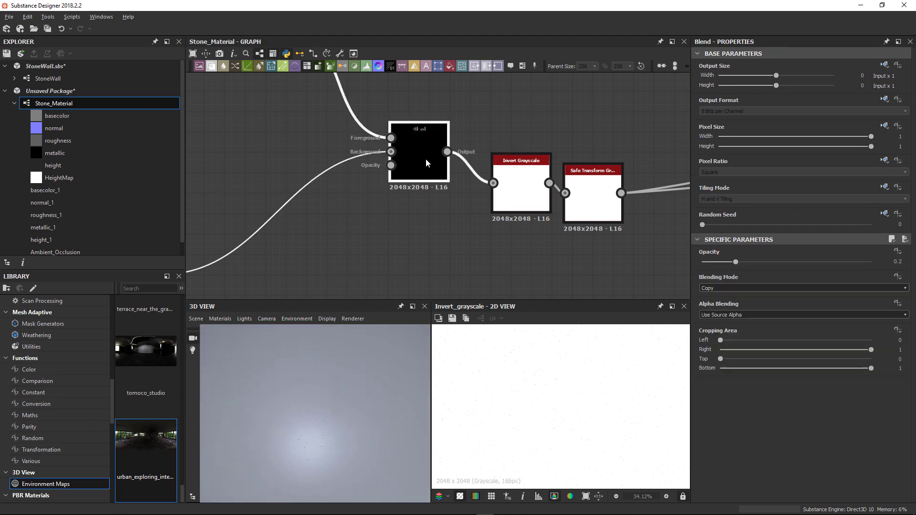
scroll(399, 249, "down", 5)
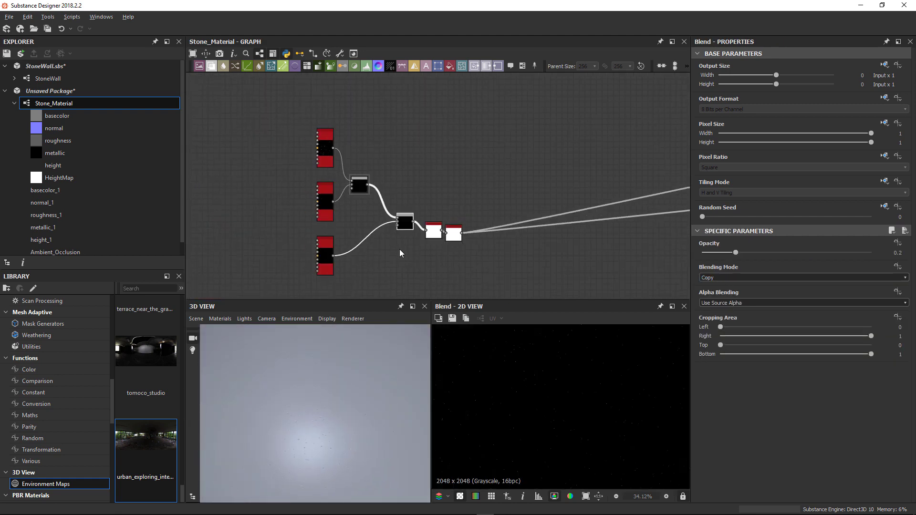
left_click(322, 156)
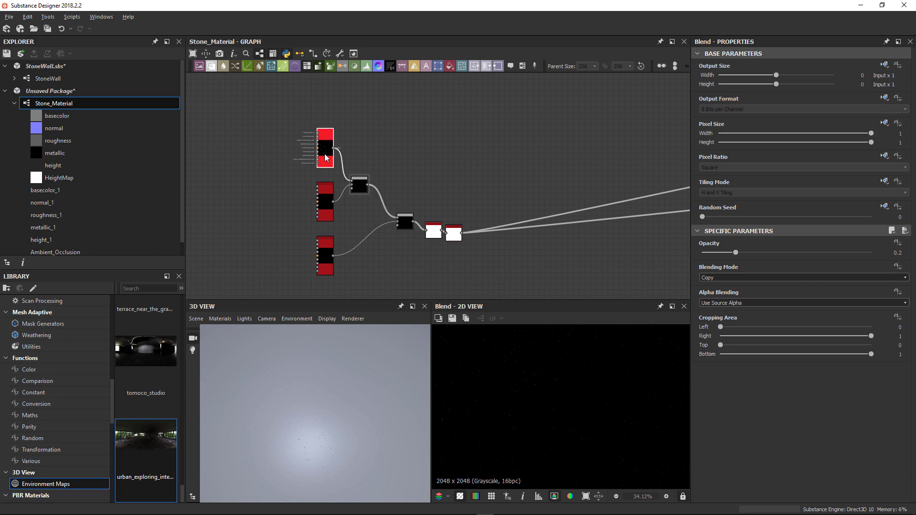
scroll(755, 370, "down", 2)
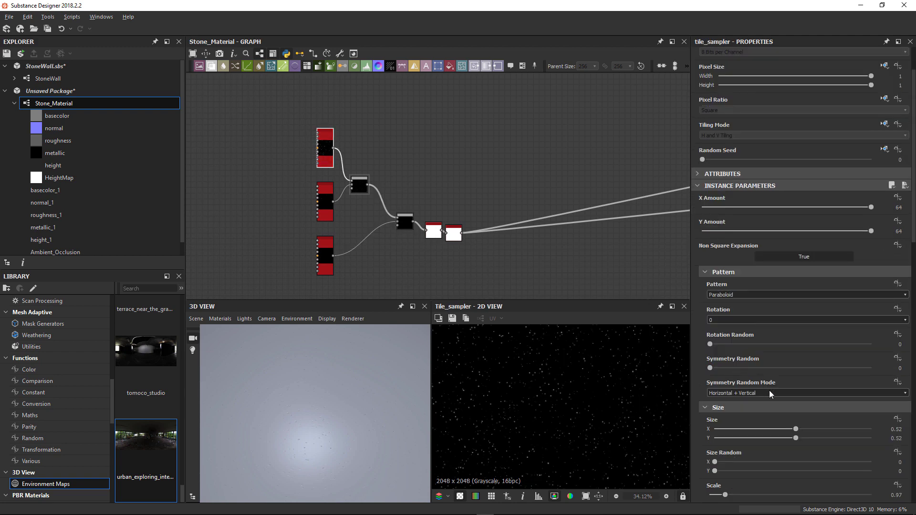
left_click_drag(794, 429, 820, 439)
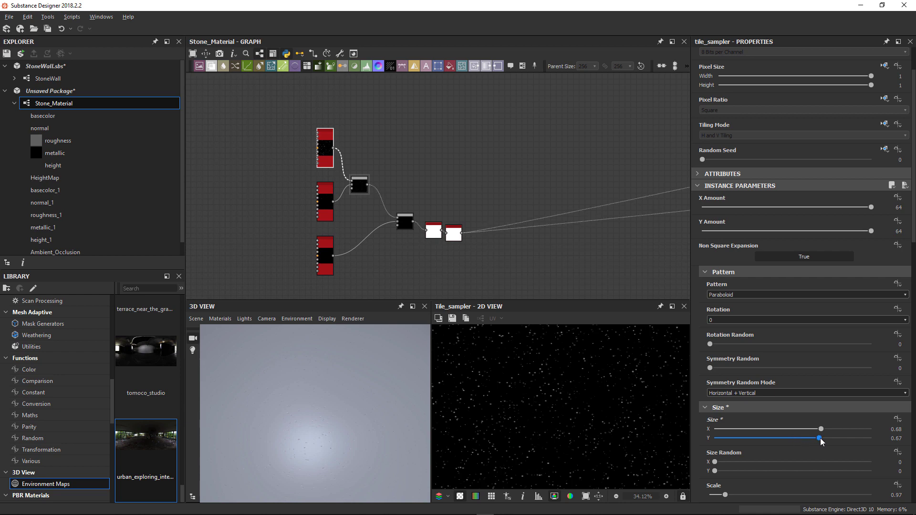
Enlarge the dots of the middle Tile Sampler by setting its size to X 0.42 and Y 0.41
left_click(330, 206)
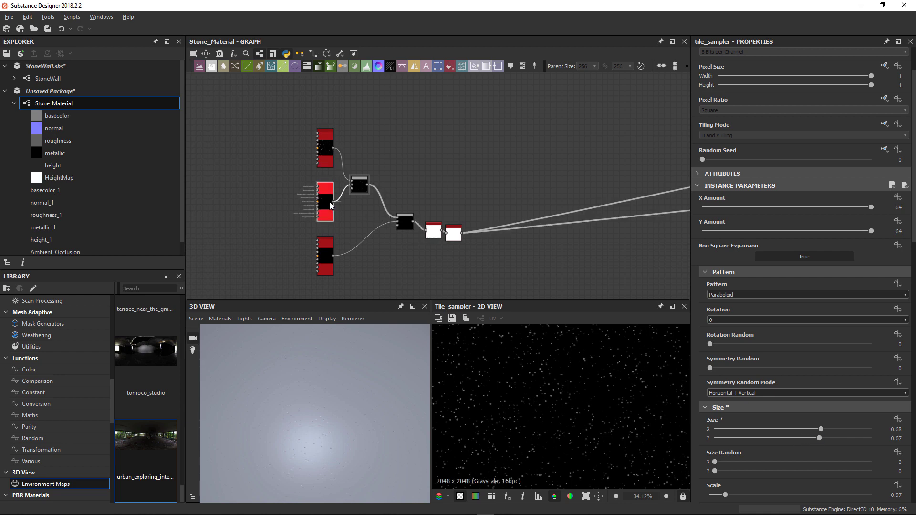
scroll(754, 416, "down", 2)
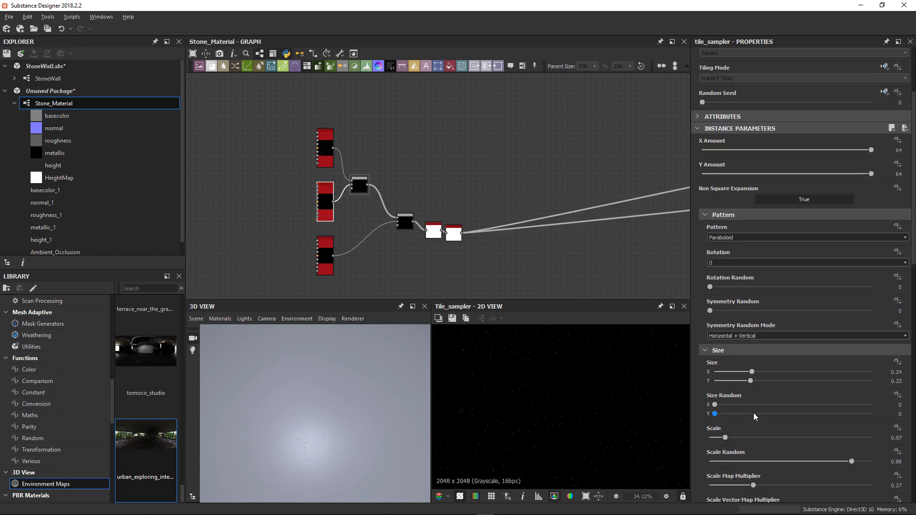
left_click_drag(753, 377, 780, 376)
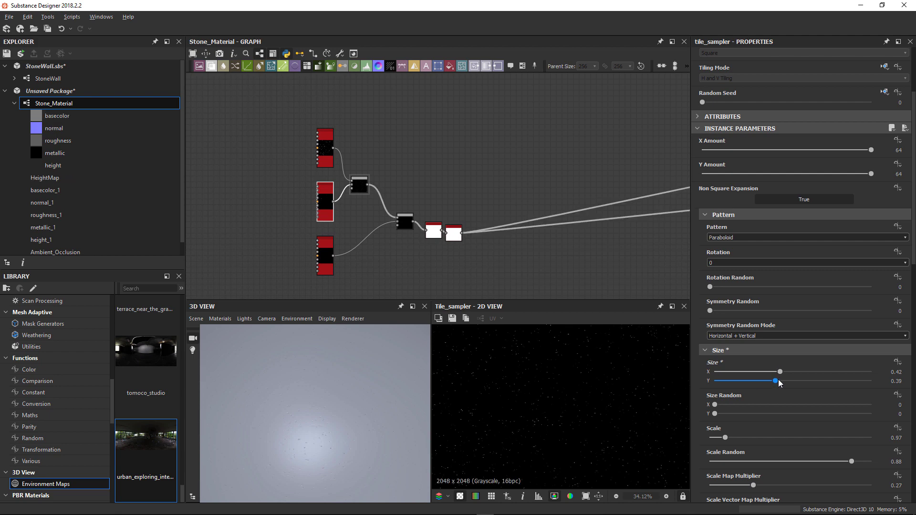
Set the size of the lowest Tile Sampler to X 0.23 and Y 0.33, and inspect the dots on the 3D sphere
left_click(327, 257)
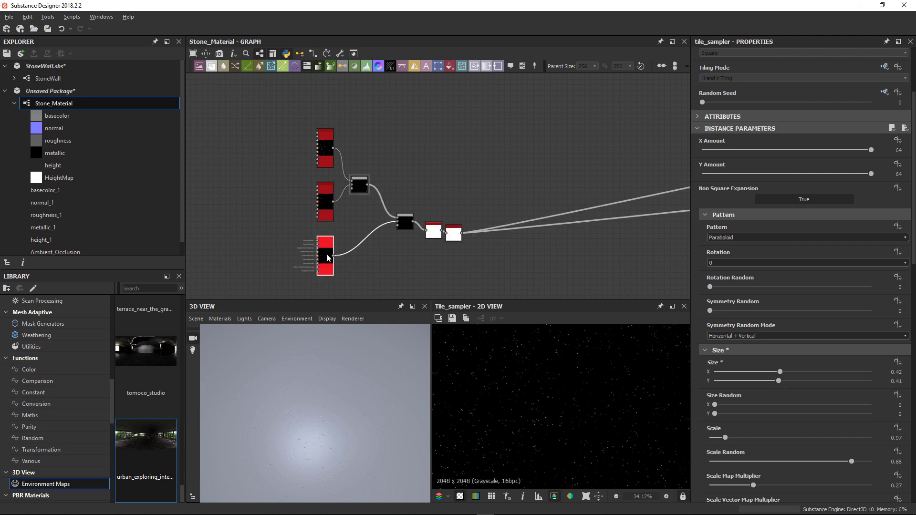
scroll(748, 399, "down", 3)
left_click(749, 400)
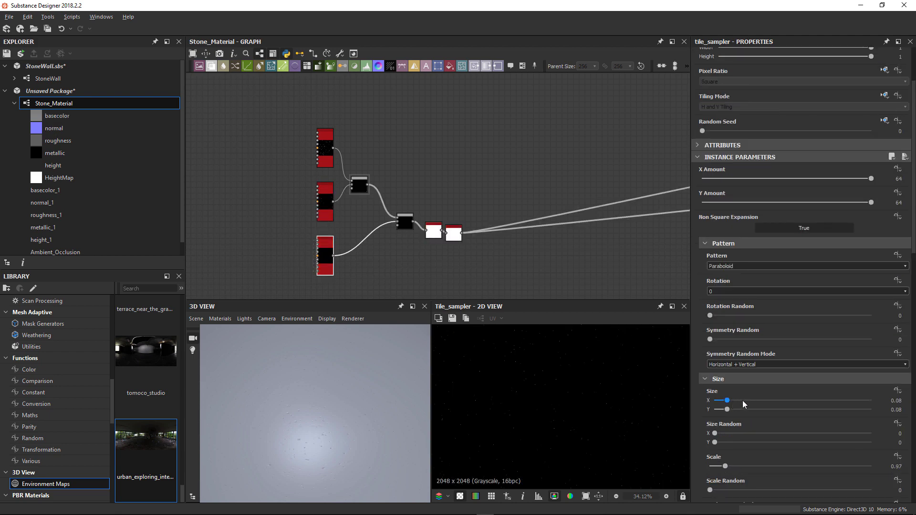
left_click_drag(728, 410, 766, 410)
scroll(347, 411, "down", 5)
scroll(346, 411, "up", 10)
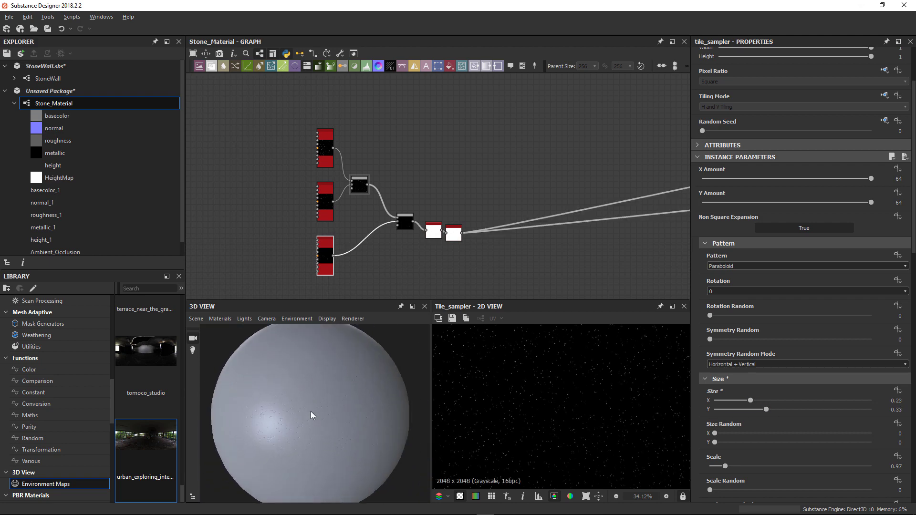
scroll(297, 412, "down", 5)
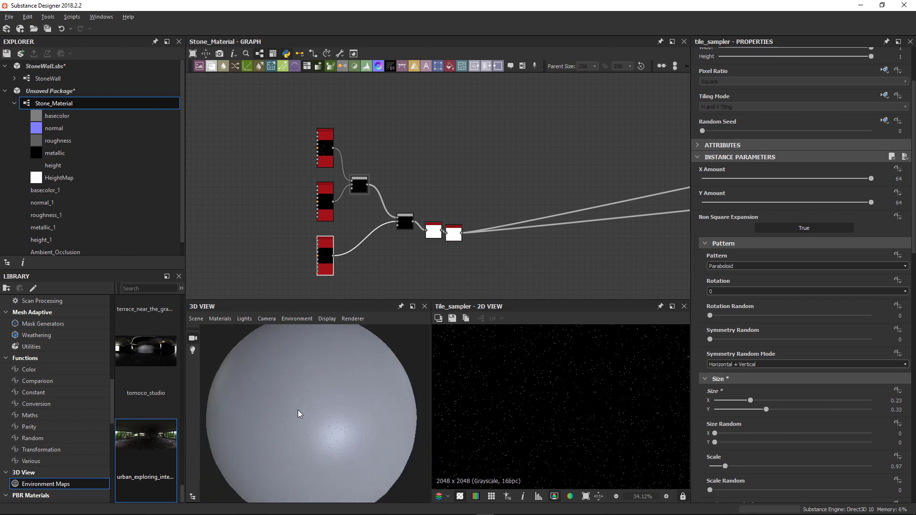
mouse_move(282, 413)
left_mouse_down()
mouse_move(259, 408)
mouse_move(348, 411)
mouse_move(274, 410)
left_mouse_up()
scroll(329, 415, "up", 1)
scroll(281, 407, "down", 1)
Add a frame around the seven new dot nodes and title it Dots
scroll(386, 220, "down", 3)
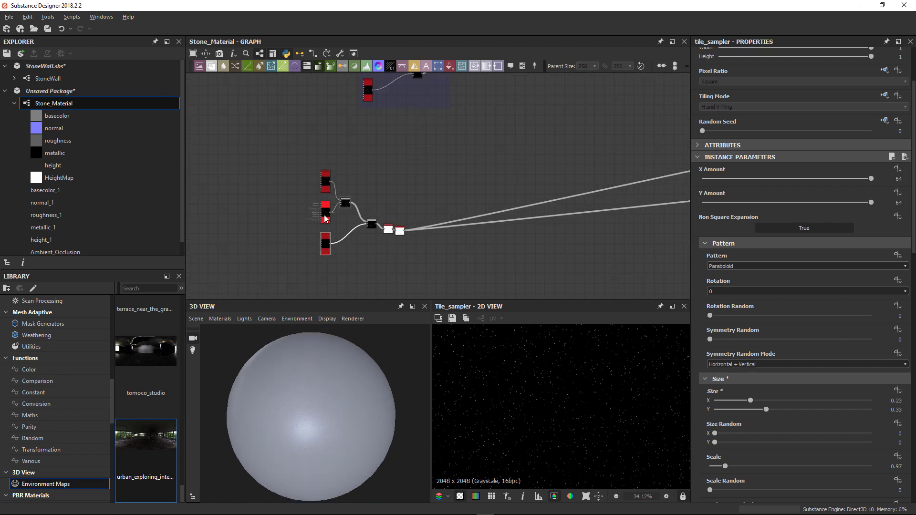
right_click(392, 228)
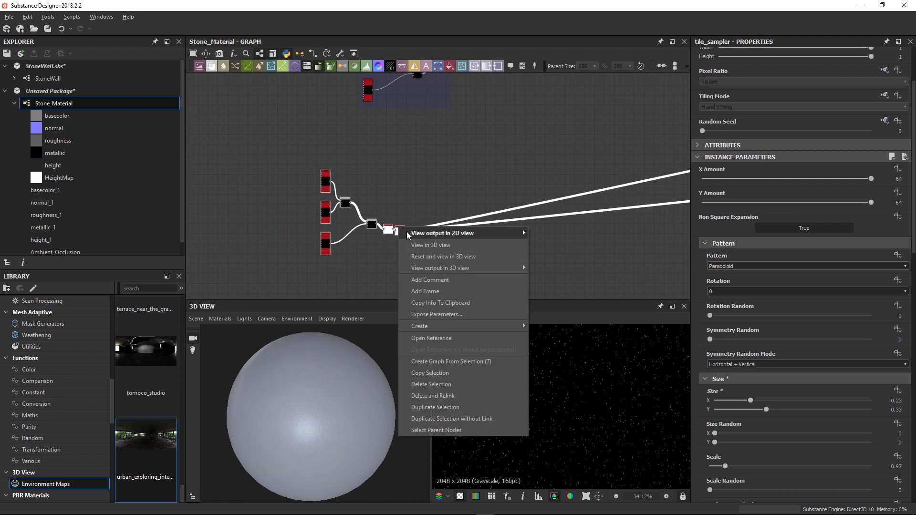
left_click(442, 297)
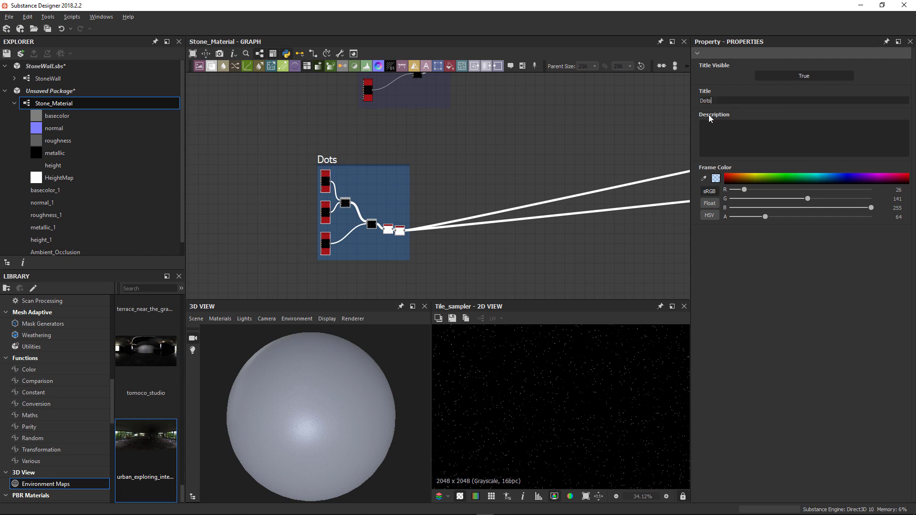
Move the new Dots frame directly beneath the new Stones frame in the graph
scroll(554, 132, "down", 3)
scroll(528, 128, "down", 1)
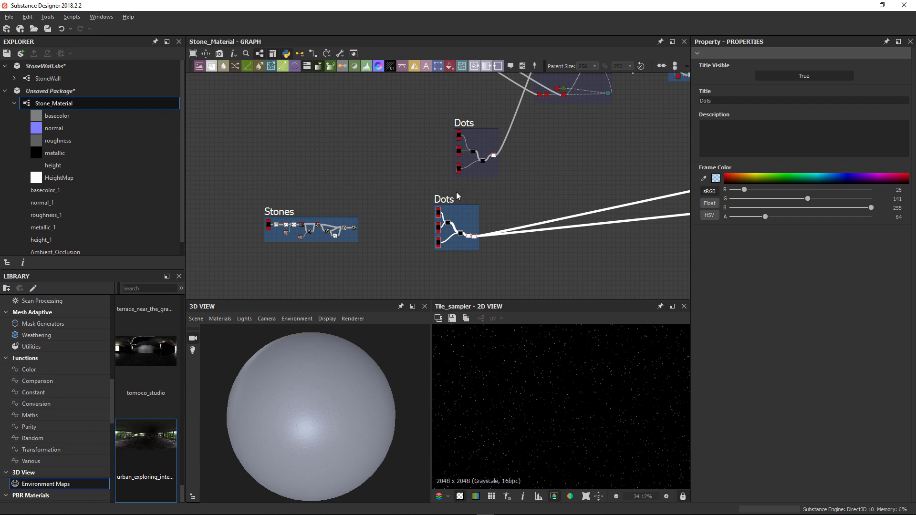
middle_click_drag(457, 196, 484, 151)
left_click_drag(475, 137, 320, 217)
Move the reference network's Dots frame above its Stones frame
scroll(513, 143, "down", 2)
middle_click_drag(514, 143, 457, 248)
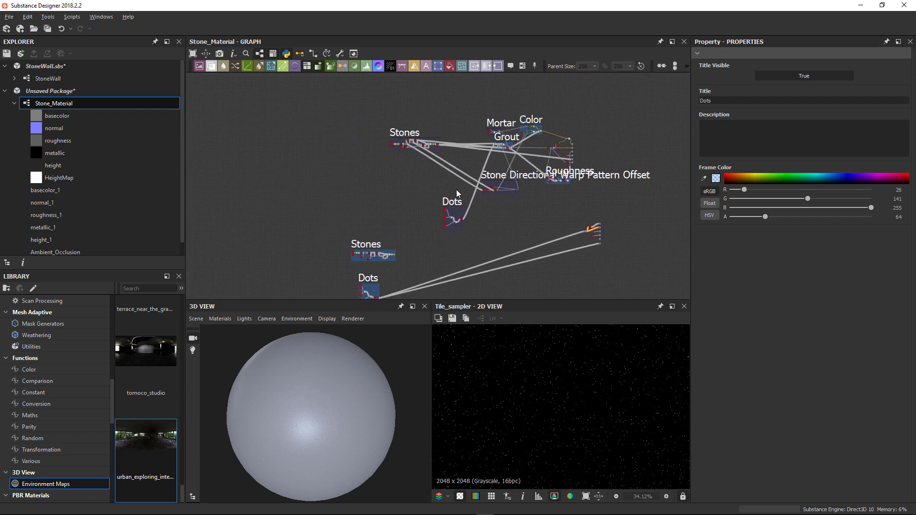
scroll(456, 195, "up", 1)
left_click_drag(448, 203, 428, 85)
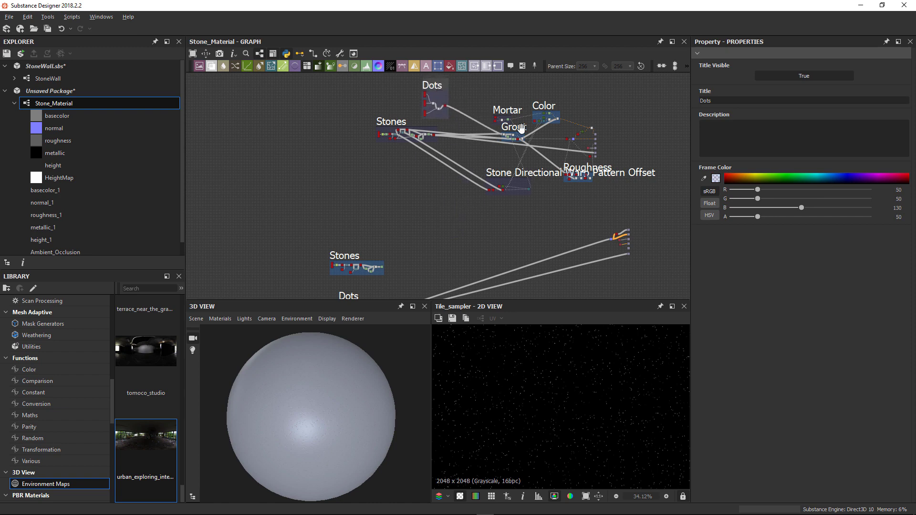
Move the Stone Directional Warp Pattern Offset frame down into the empty space below the Grout and Roughness frames
scroll(461, 160, "up", 3)
left_click_drag(493, 223, 369, 223)
middle_click_drag(369, 223, 466, 123)
left_click_drag(485, 110, 508, 210)
middle_click_drag(499, 178, 489, 72)
Examine the nodes in the Stone Directional Warp Pattern Offset frame and the Directional Warp's output in the 2D view
scroll(451, 134, "up", 2)
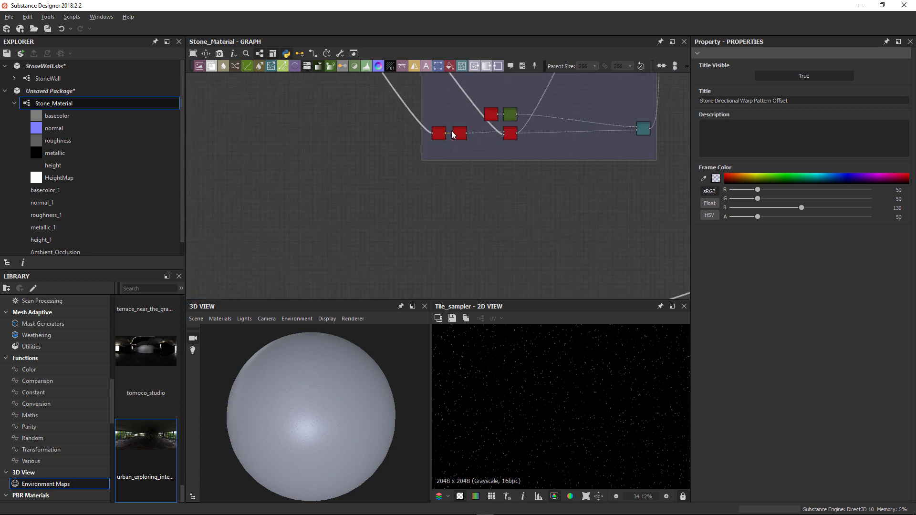
middle_click_drag(490, 159, 446, 172)
scroll(397, 174, "up", 2)
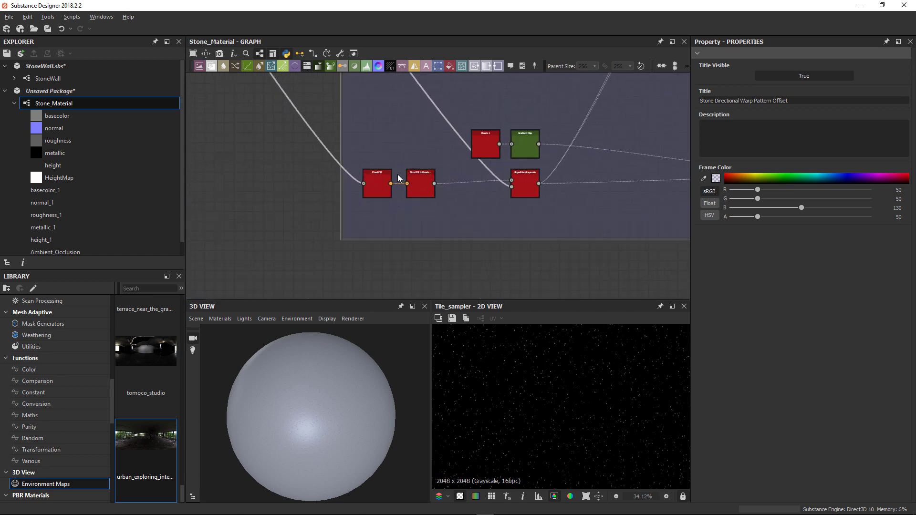
scroll(371, 182, "up", 1)
middle_click_drag(545, 166, 389, 174)
scroll(512, 168, "down", 1)
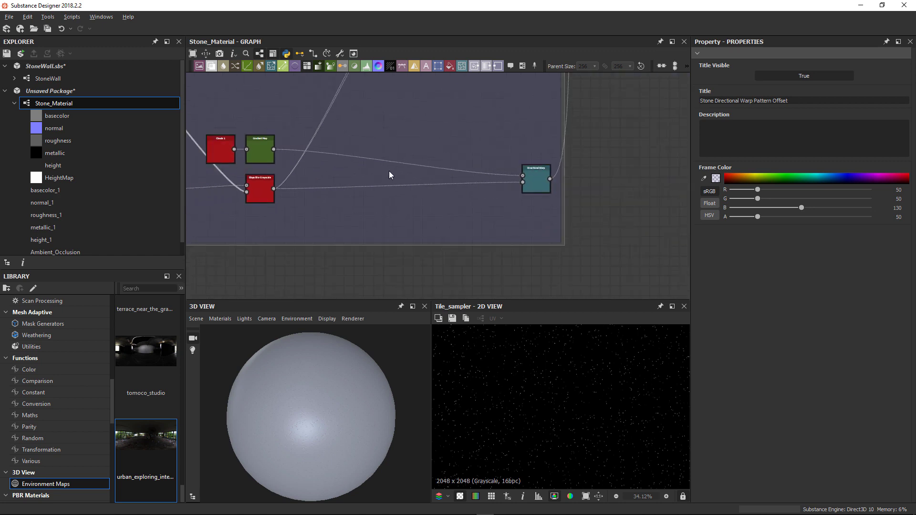
double_click(528, 173)
scroll(529, 172, "up", 1)
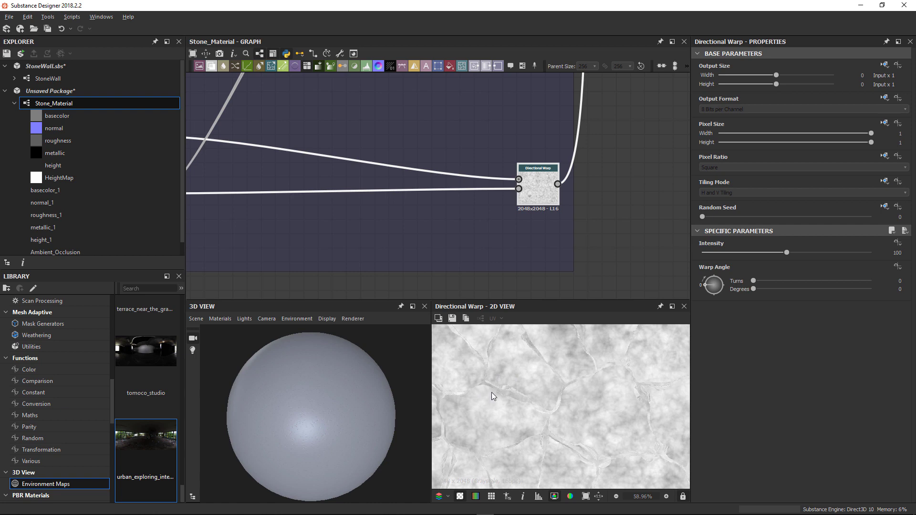
scroll(493, 383, "down", 3)
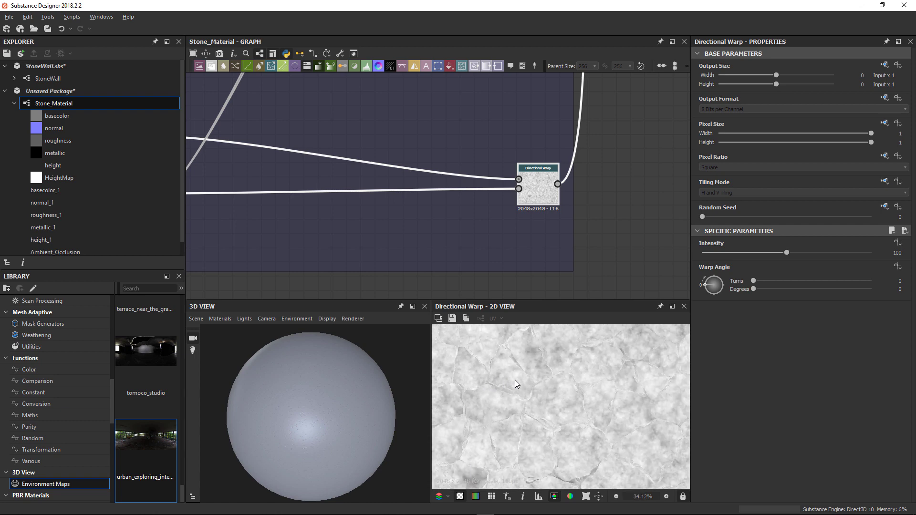
scroll(515, 380, "down", 2)
View the outputs of the reference Flood Fill and Flood Fill to Random Grayscale nodes in the 2D view
middle_click_drag(379, 246, 531, 233)
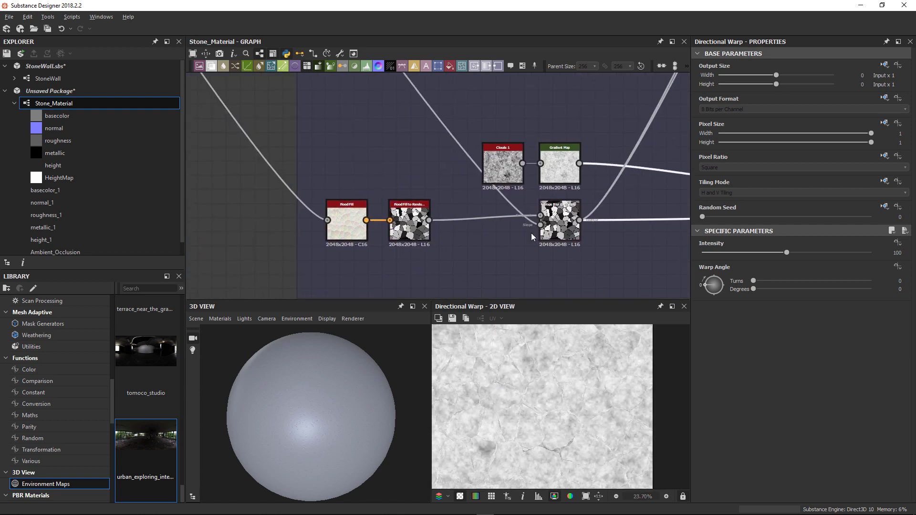
scroll(345, 222, "up", 4)
double_click(359, 215)
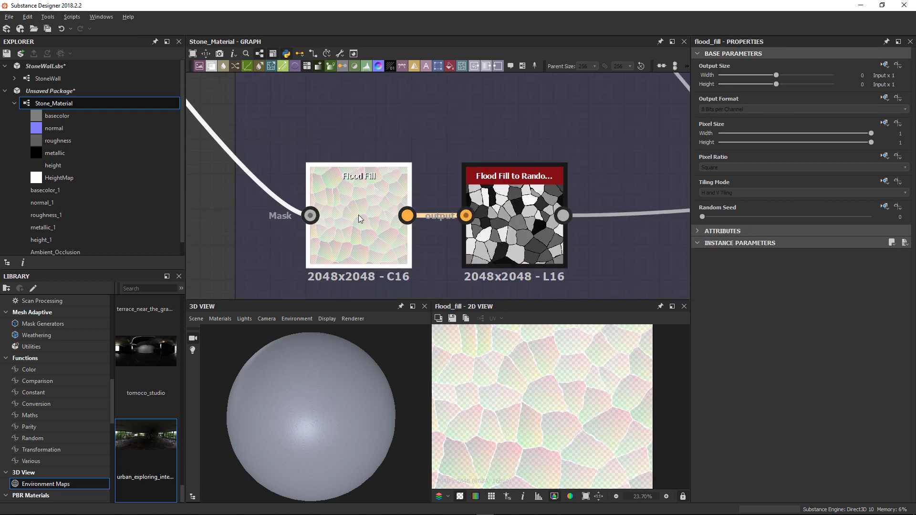
double_click(523, 215)
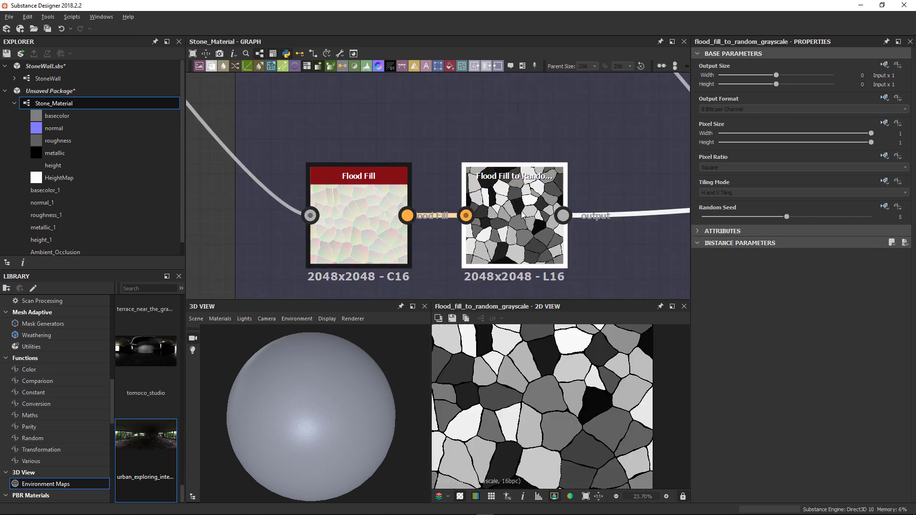
scroll(540, 253, "down", 3)
middle_click_drag(661, 156, 432, 139)
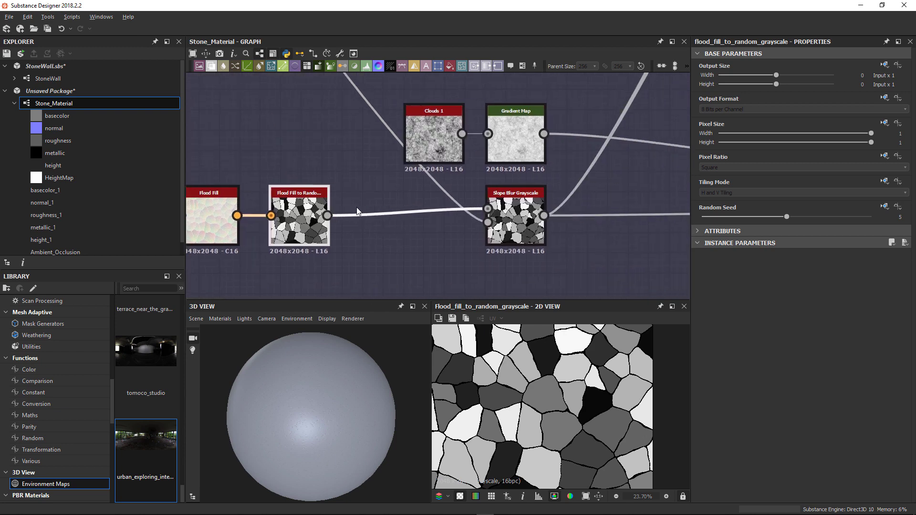
Check the outputs of the Clouds 1, Gradient Map and Slope Blur Grayscale nodes in the 2D view
double_click(432, 139)
double_click(515, 134)
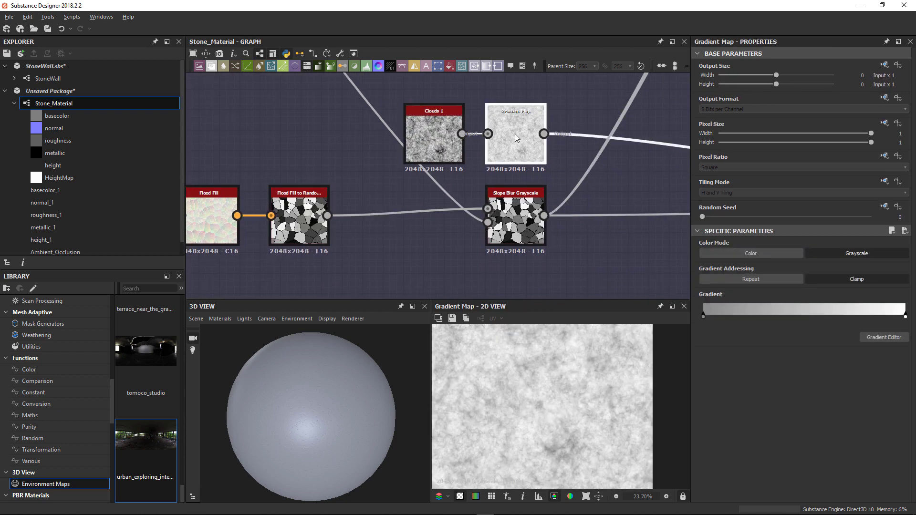
middle_click_drag(554, 159, 392, 151)
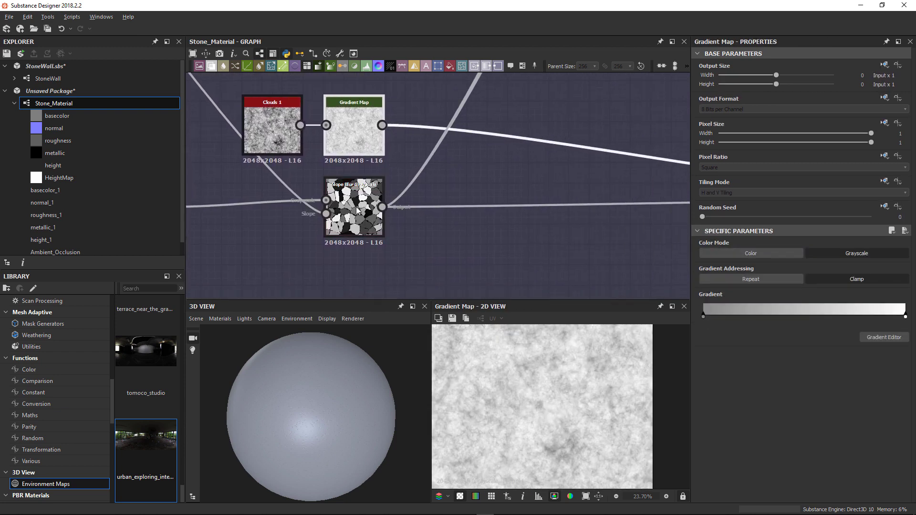
double_click(357, 210)
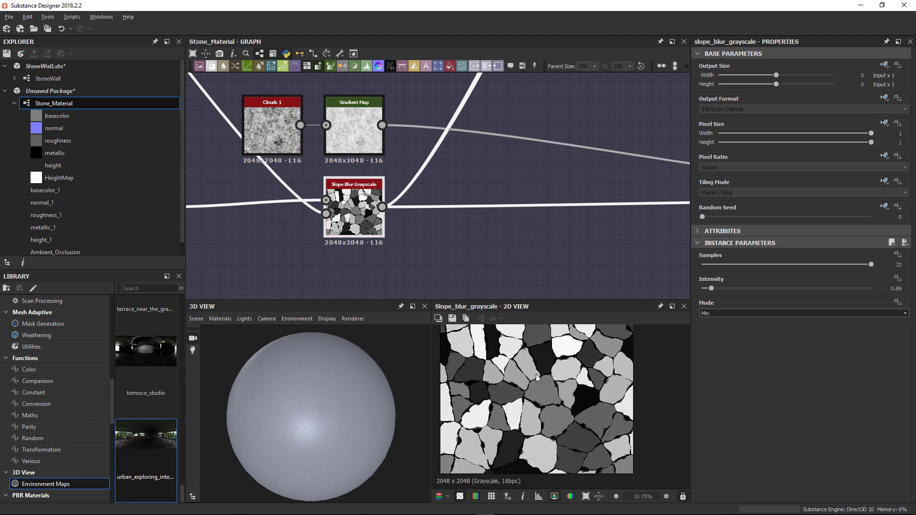
scroll(535, 375, "up", 2)
scroll(421, 266, "down", 4)
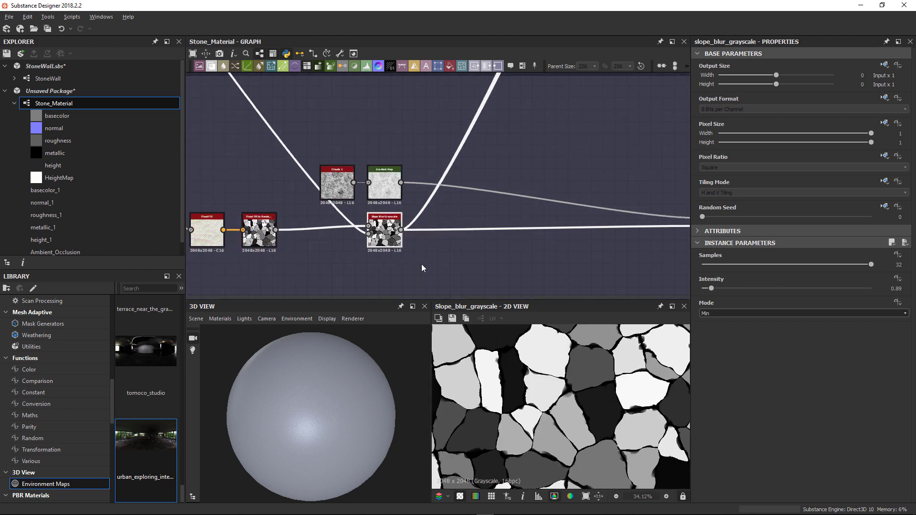
Trace the Slope Blur Grayscale's slope connection back to its source node in the reference Stones frame
middle_click_drag(251, 134, 430, 282)
scroll(332, 155, "down", 1)
middle_click_drag(296, 109, 390, 202)
scroll(353, 171, "down", 3)
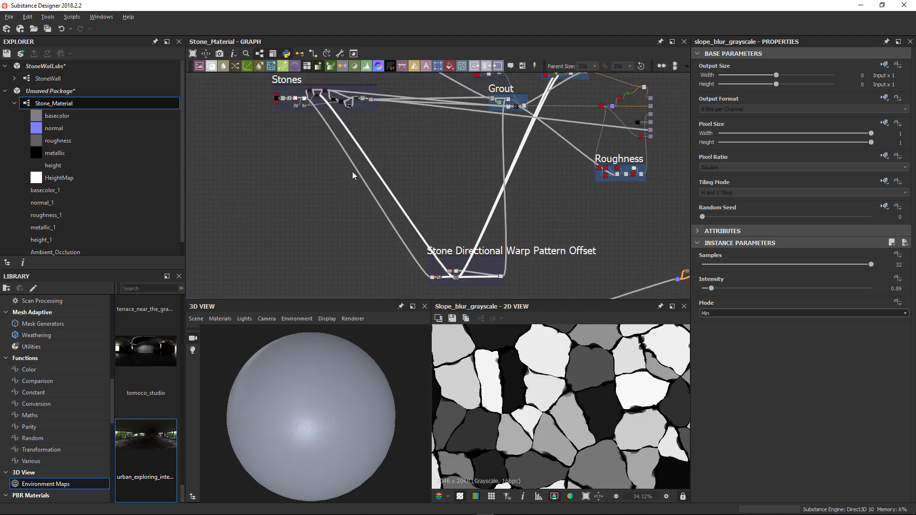
scroll(373, 186, "up", 5)
scroll(340, 179, "up", 4)
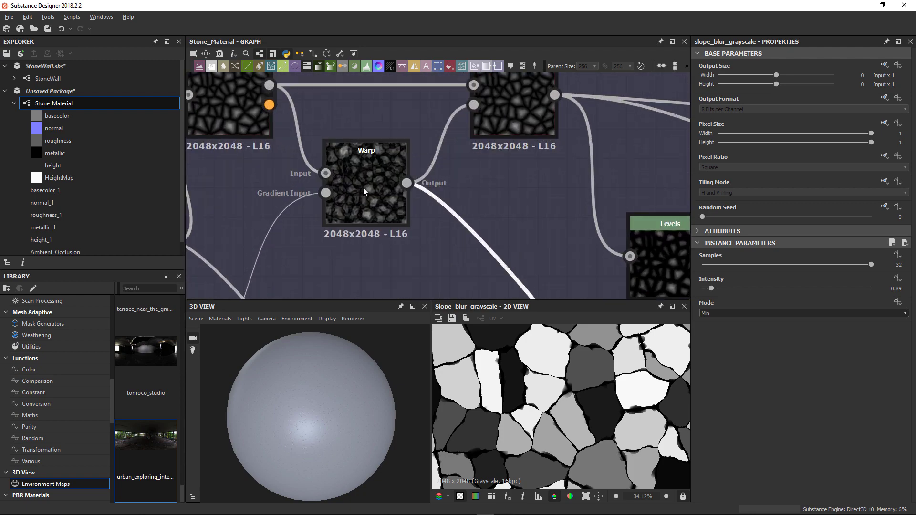
scroll(363, 193, "down", 7)
middle_click_drag(469, 246, 245, 54)
scroll(338, 190, "up", 1)
scroll(339, 191, "up", 6)
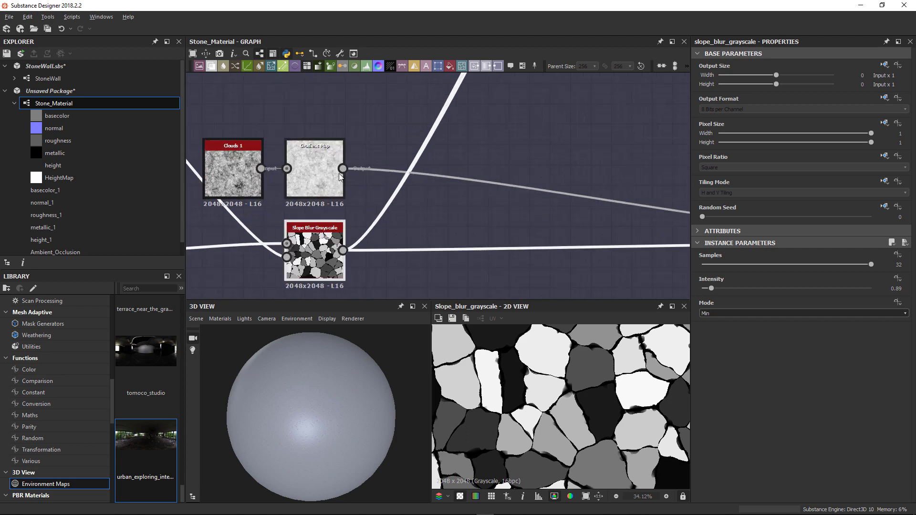
Follow the Gradient Map and Slope Blur Grayscale connections to the Directional Warp and view its output up close
middle_click_drag(432, 211, 201, 138)
scroll(409, 193, "down", 3)
scroll(539, 216, "down", 2)
middle_click_drag(538, 216, 418, 208)
scroll(505, 185, "up", 3)
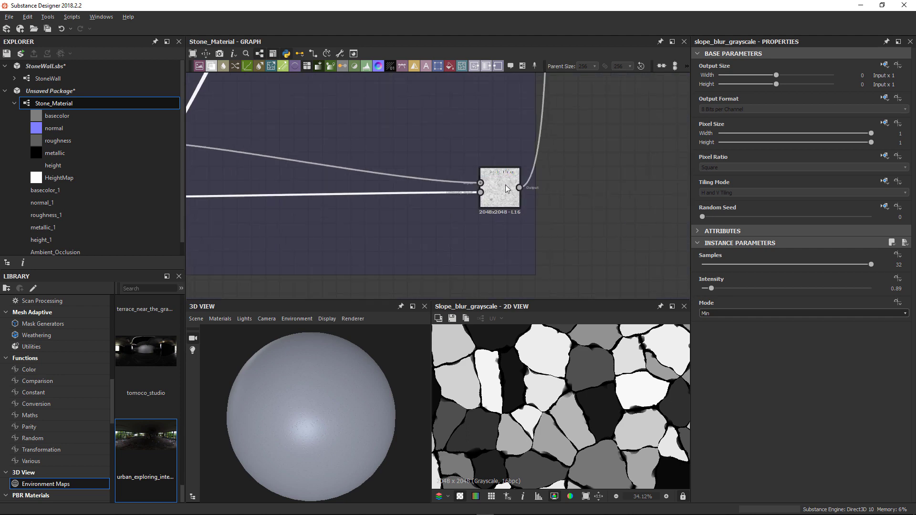
double_click(503, 184)
scroll(528, 246, "up", 1)
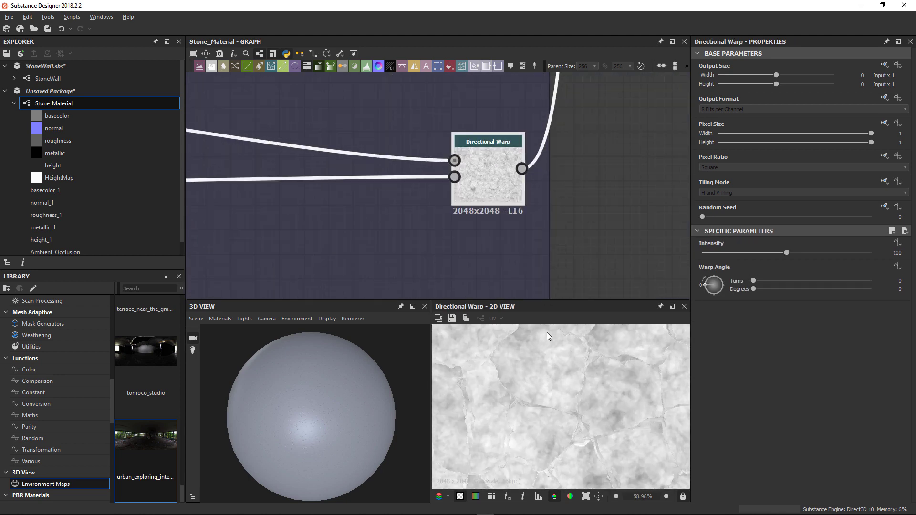
Enlarge the 3D and 2D view area, and compare the Slope Blur Grayscale output with the Directional Warp output
middle_click_drag(394, 253, 593, 219)
scroll(594, 219, "down", 3)
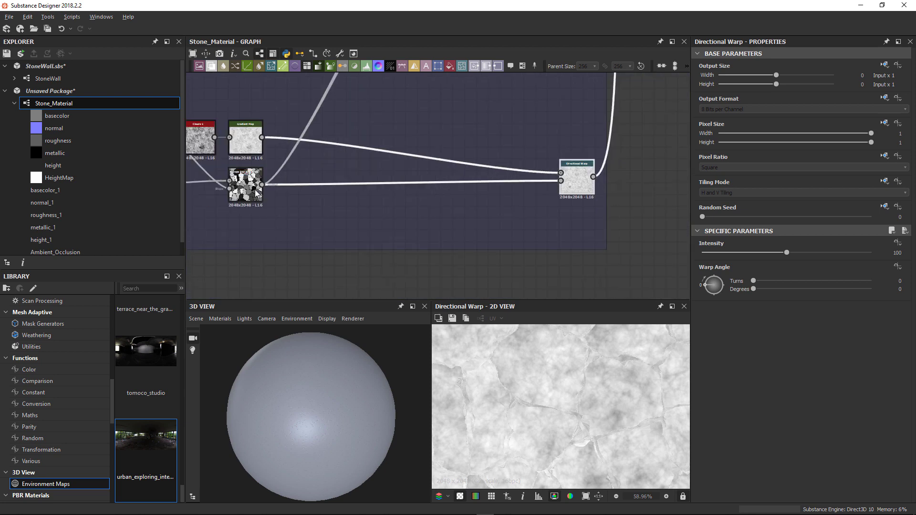
double_click(256, 194)
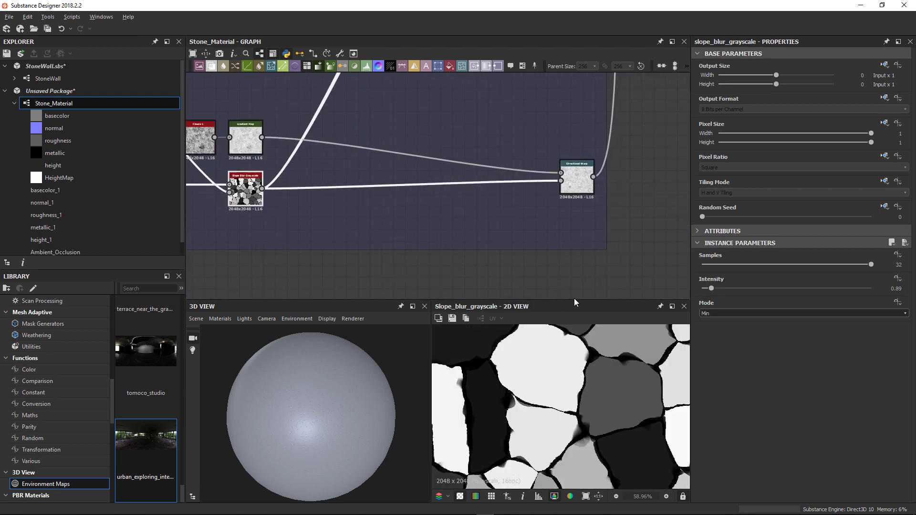
left_click_drag(575, 299, 575, 235)
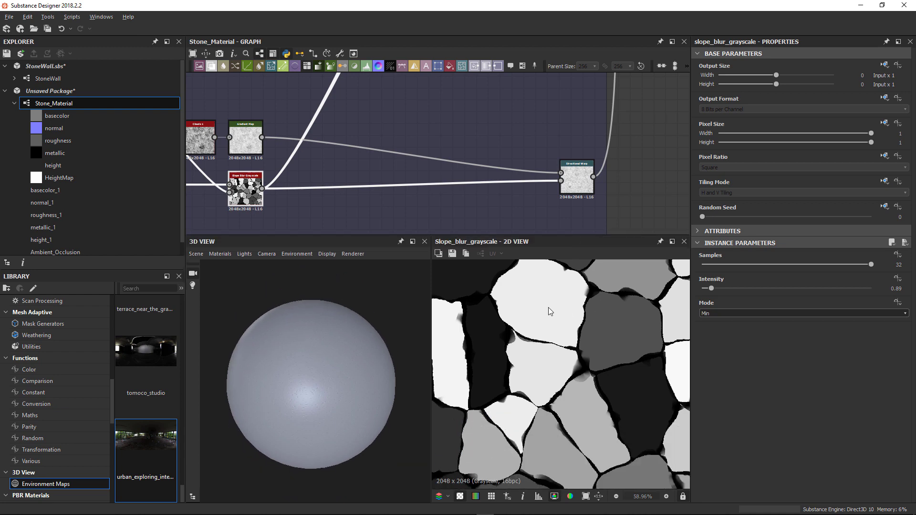
double_click(580, 181)
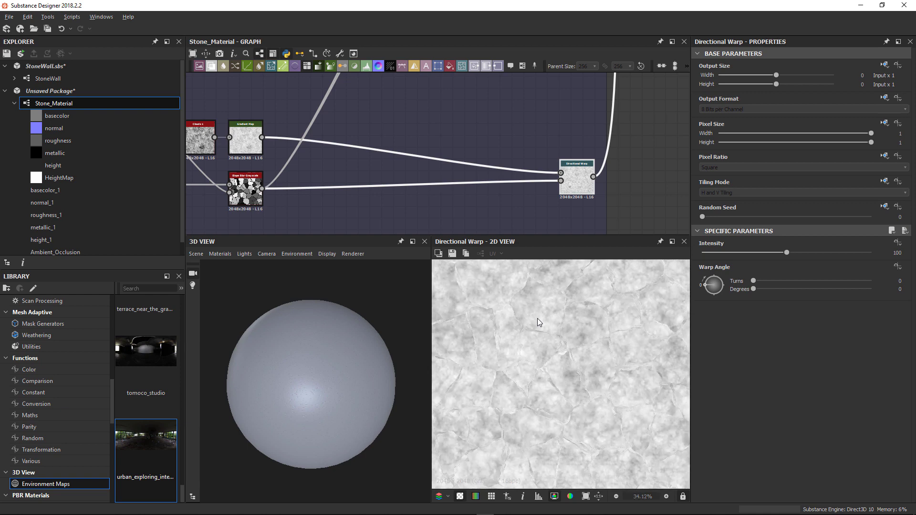
Examine the Directional Warp output at close range and the Flood Fill nodes at the start of the Stone Directional Warp Pattern Offset frame
scroll(540, 320, "down", 4)
scroll(518, 305, "up", 8)
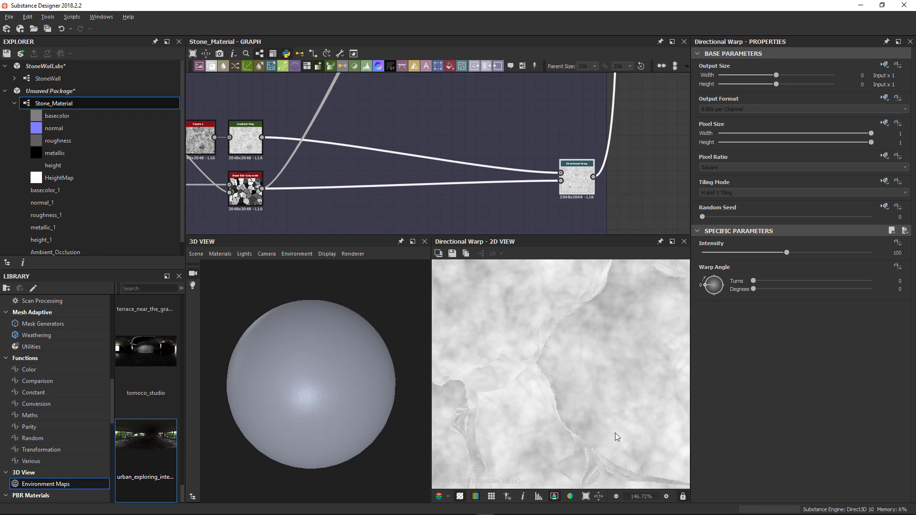
scroll(546, 358, "down", 2)
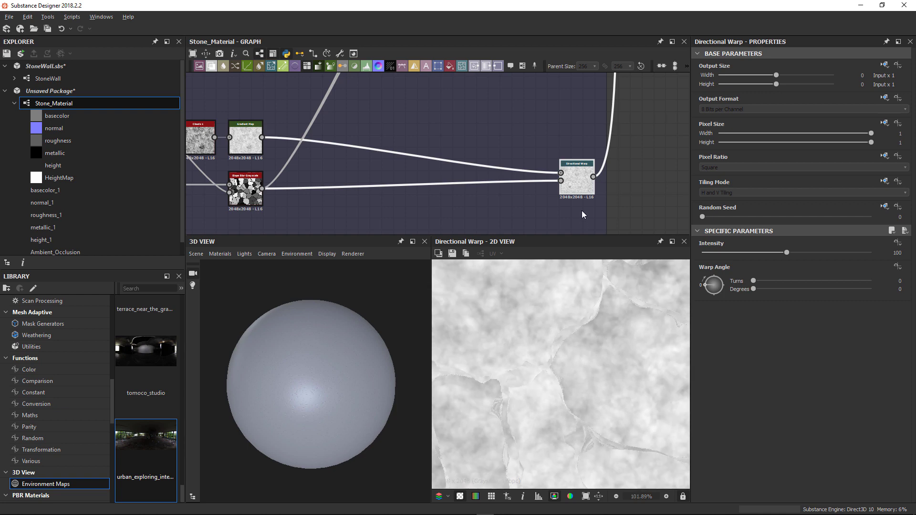
scroll(580, 352, "down", 3)
scroll(453, 203, "down", 2)
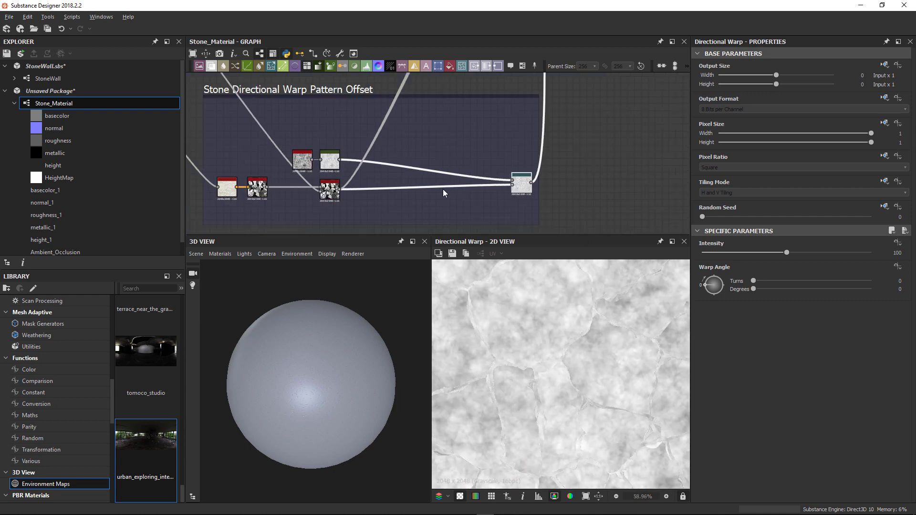
scroll(443, 193, "down", 3)
scroll(327, 172, "up", 5)
left_click_drag(347, 155, 450, 194)
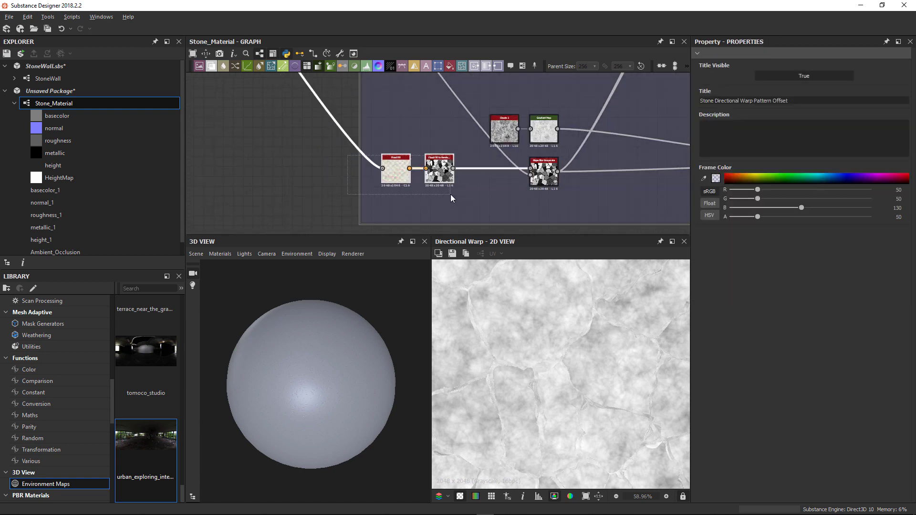
Move the Stone Directional Warp Pattern Offset frame down and closer to the Stones frame of the rebuilt network
scroll(450, 194, "down", 5)
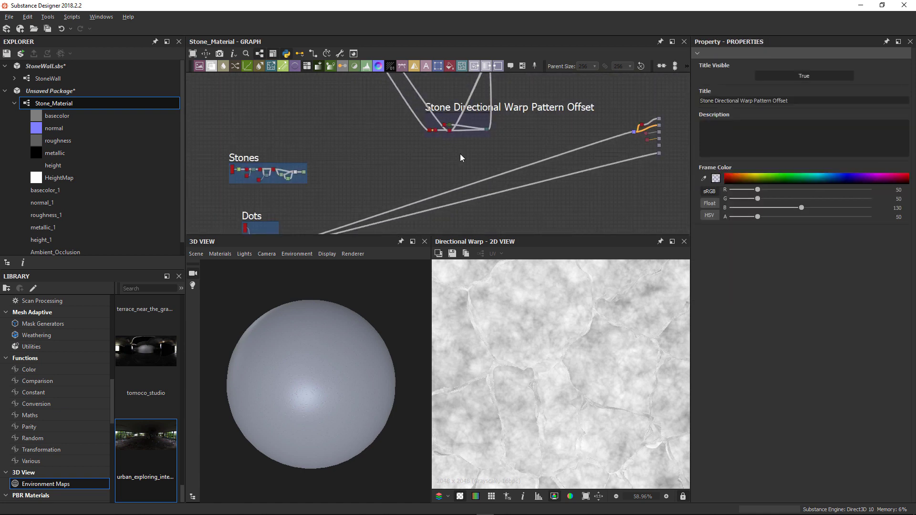
left_click_drag(458, 128, 470, 169)
middle_click_drag(450, 150, 506, 228)
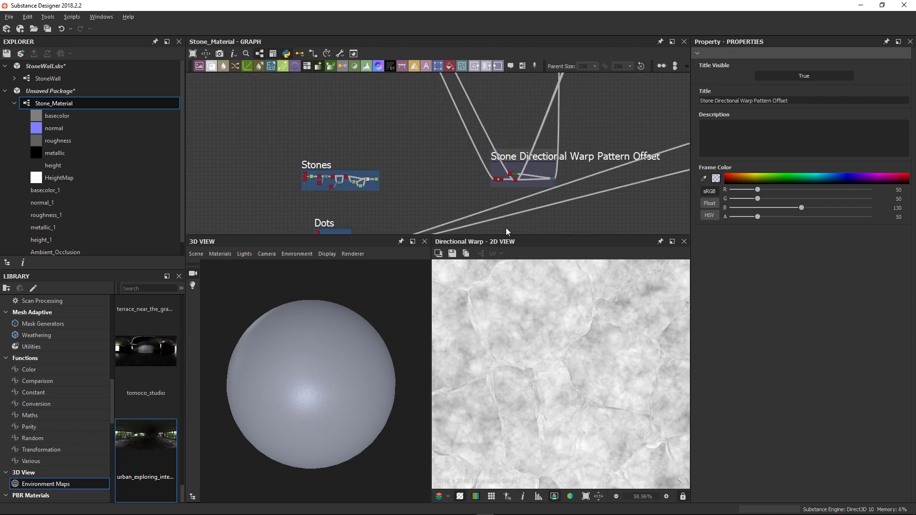
middle_click_drag(534, 164, 502, 127)
left_click_drag(502, 127, 448, 142)
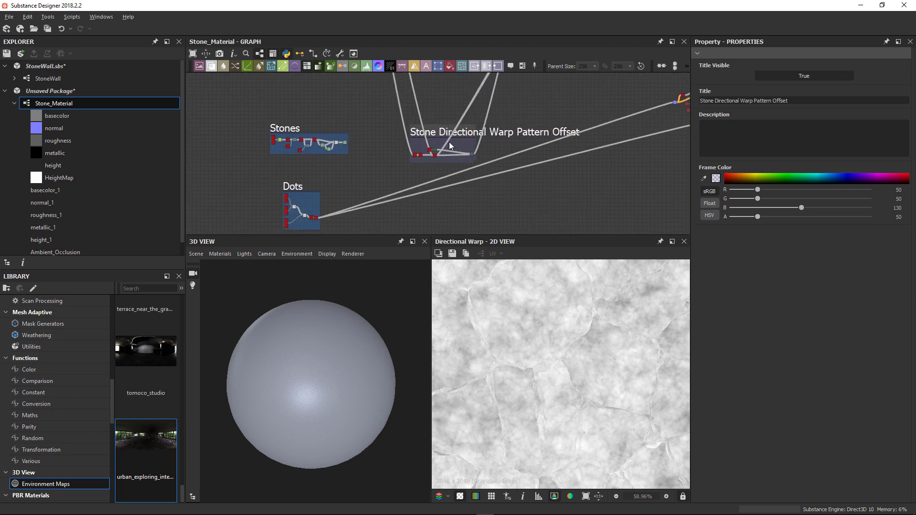
Check the output of the reference Flood Fill node in the 2D view
scroll(449, 142, "up", 2)
scroll(344, 165, "down", 2)
scroll(437, 171, "up", 2)
scroll(442, 139, "up", 4)
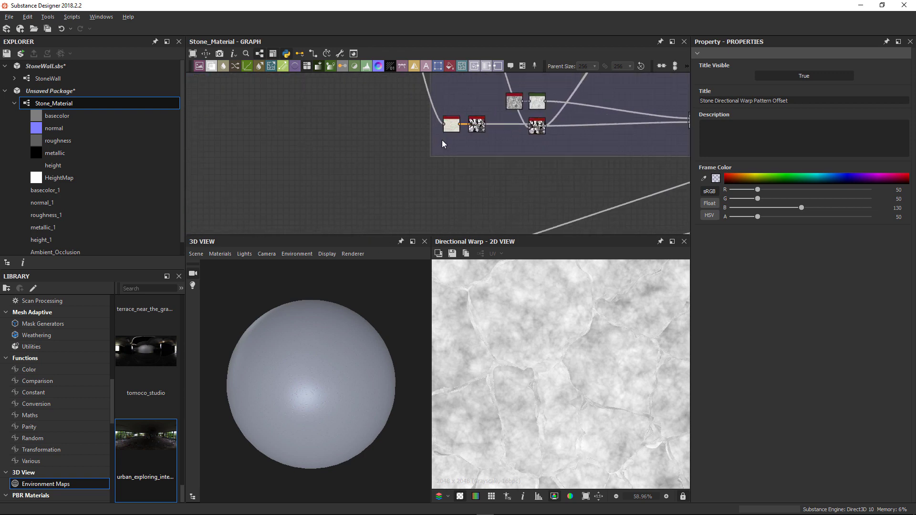
double_click(452, 125)
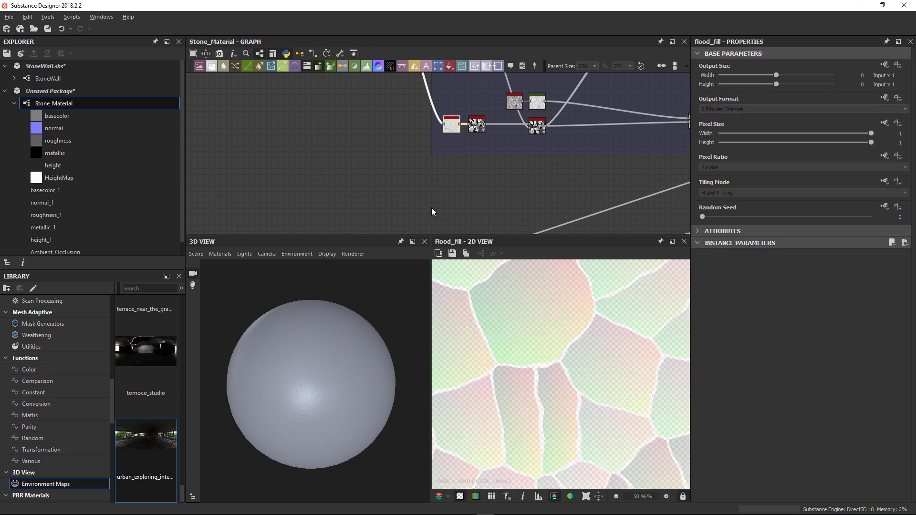
Add a Flood Fill node in the empty area below the Stone Directional Warp Pattern Offset frame
middle_click_drag(431, 208, 421, 191)
key("space")
type("flood")
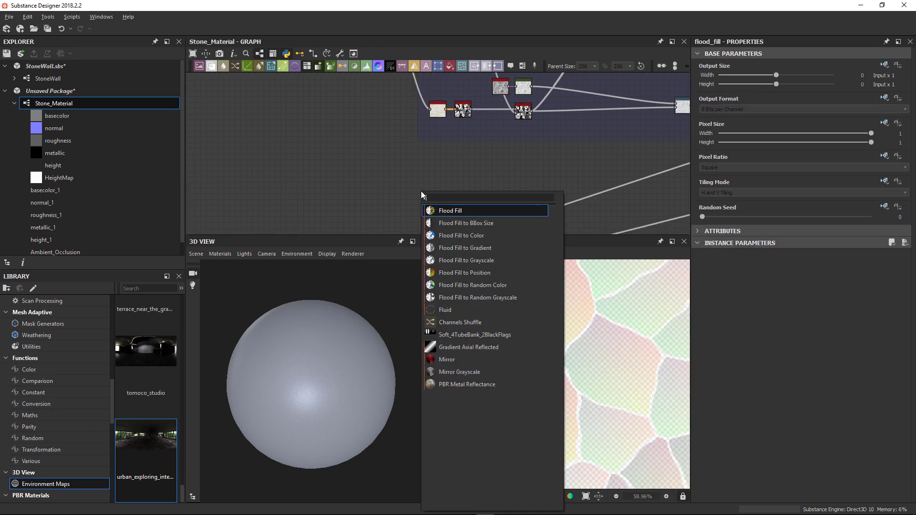
left_click(456, 211)
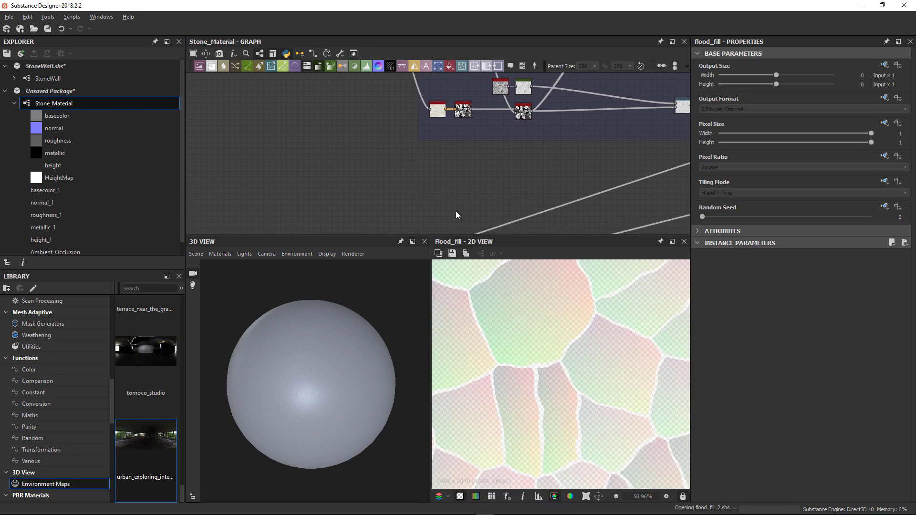
Trace the reference Flood Fill's input back to the Warp node in the reference Stones frame and view that Warp's output
scroll(434, 152, "down", 3)
middle_click_drag(437, 150, 490, 148)
scroll(491, 143, "up", 5)
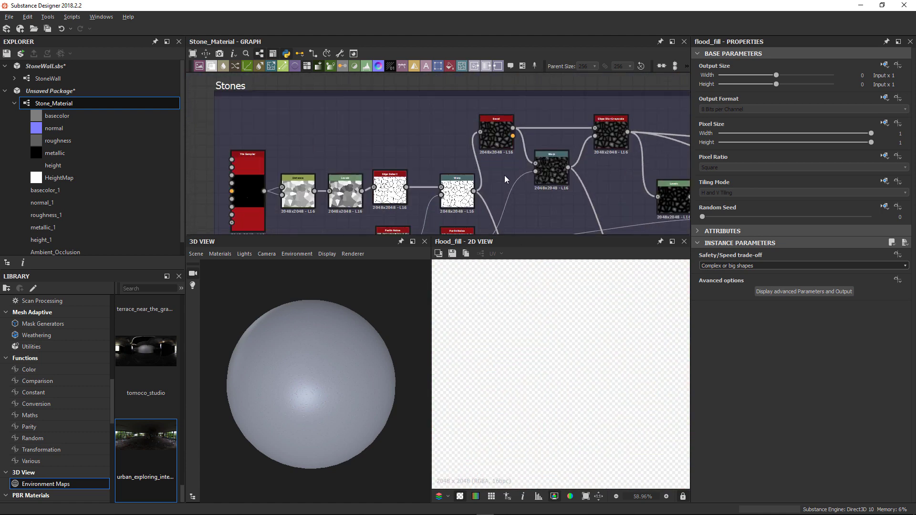
double_click(468, 195)
scroll(517, 367, "down", 4)
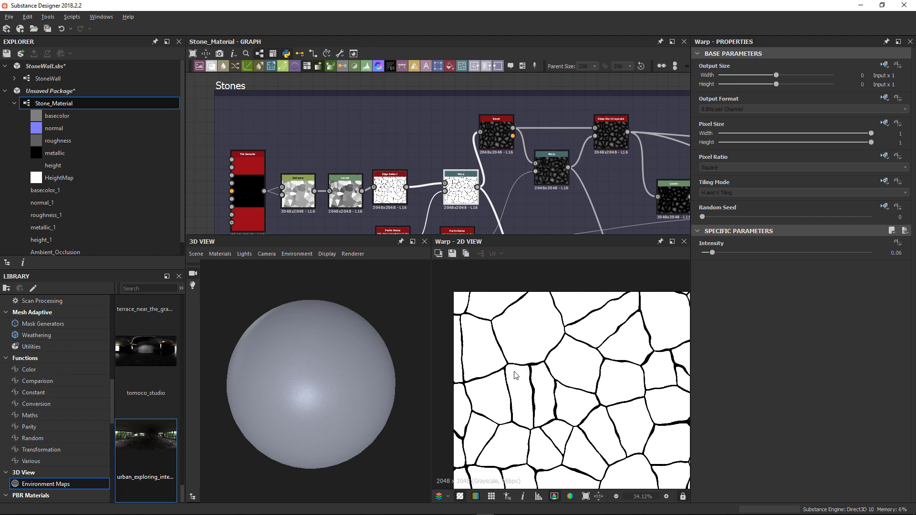
scroll(463, 179, "down", 4)
scroll(491, 181, "up", 8)
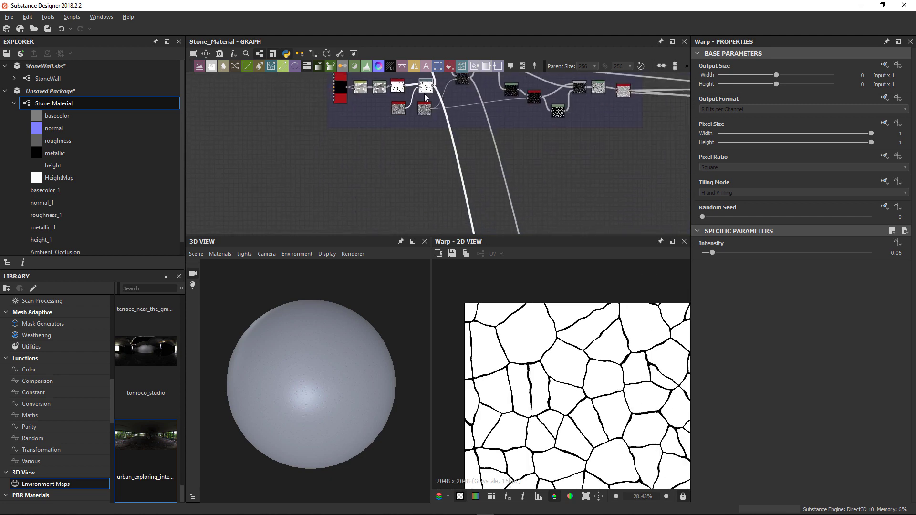
scroll(429, 153, "down", 6)
scroll(310, 158, "up", 2)
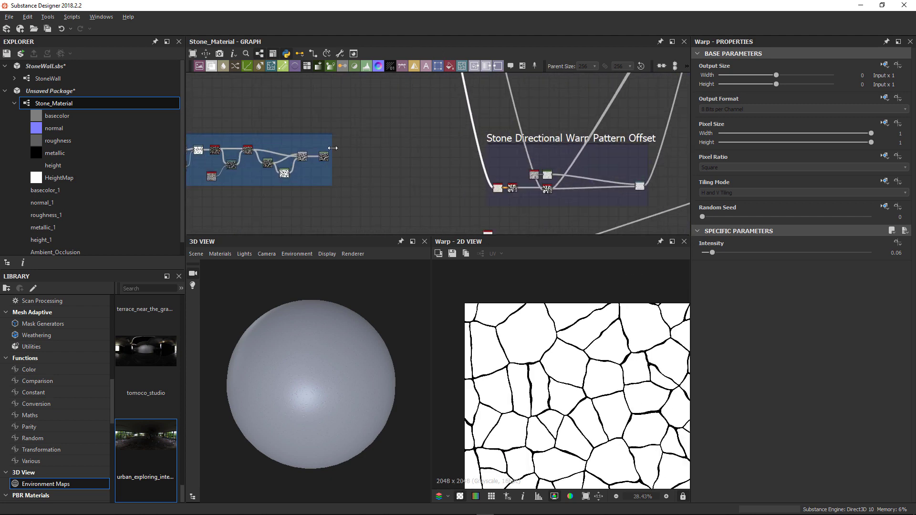
Connect the Warp output in the rebuilt Stones frame to the input of the new Flood Fill node
middle_click_drag(286, 175, 345, 119)
scroll(330, 100, "up", 1)
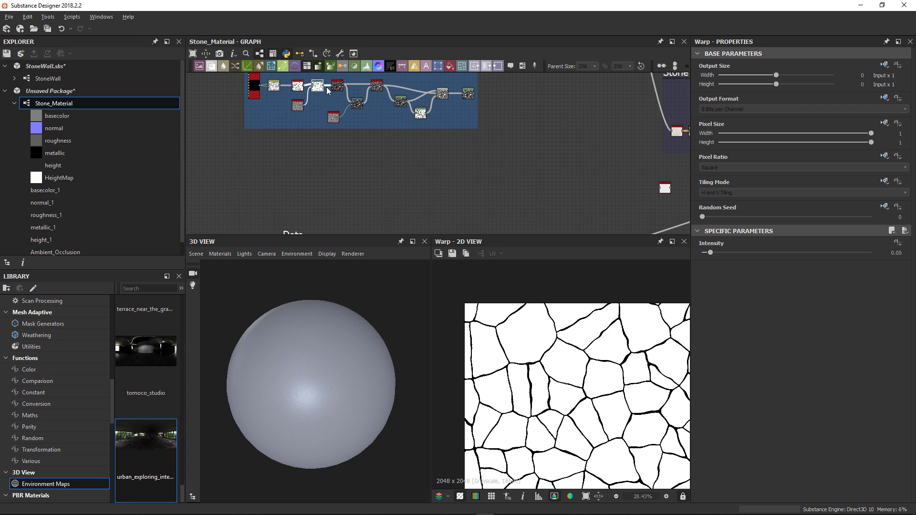
left_click_drag(344, 86, 657, 188)
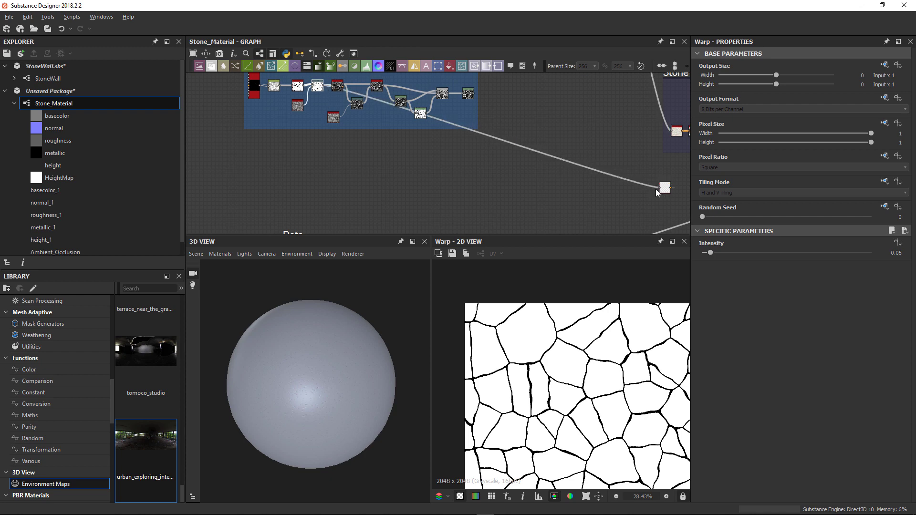
middle_click_drag(655, 188, 425, 139)
scroll(453, 143, "up", 4)
Preview the new Flood Fill's output, and check the reference Flood Fill to Random Grayscale node that follows the reference Flood Fill
double_click(472, 150)
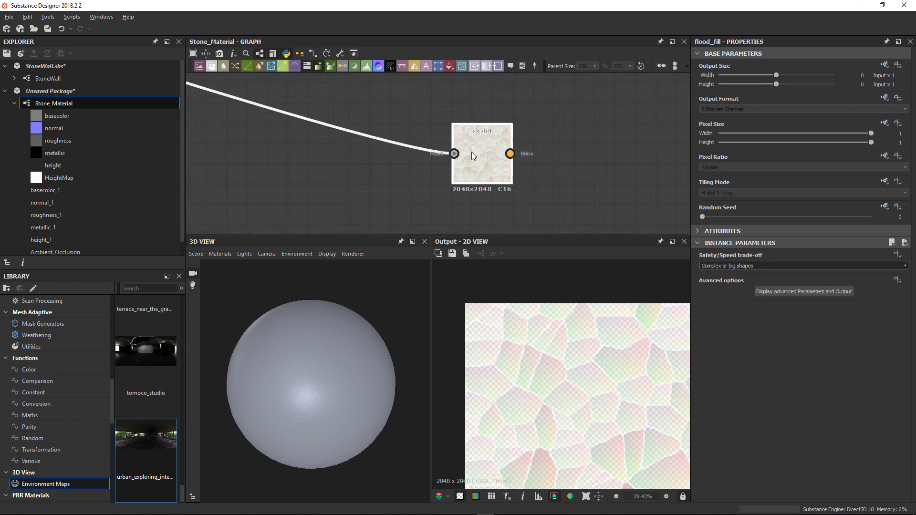
scroll(529, 390, "up", 2)
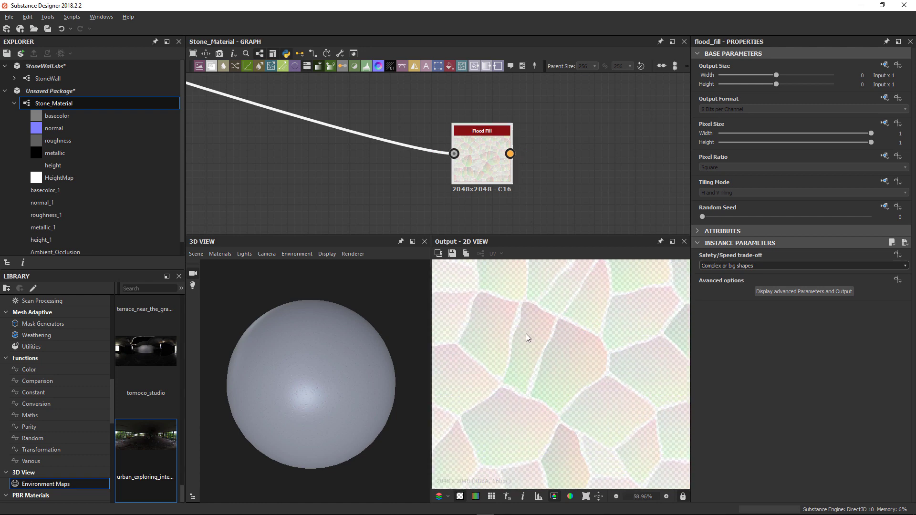
scroll(537, 220, "down", 5)
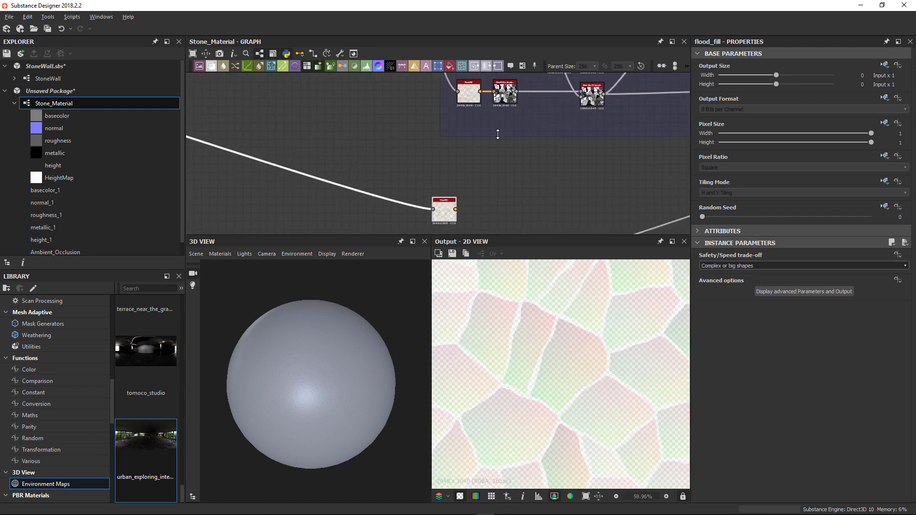
double_click(505, 98)
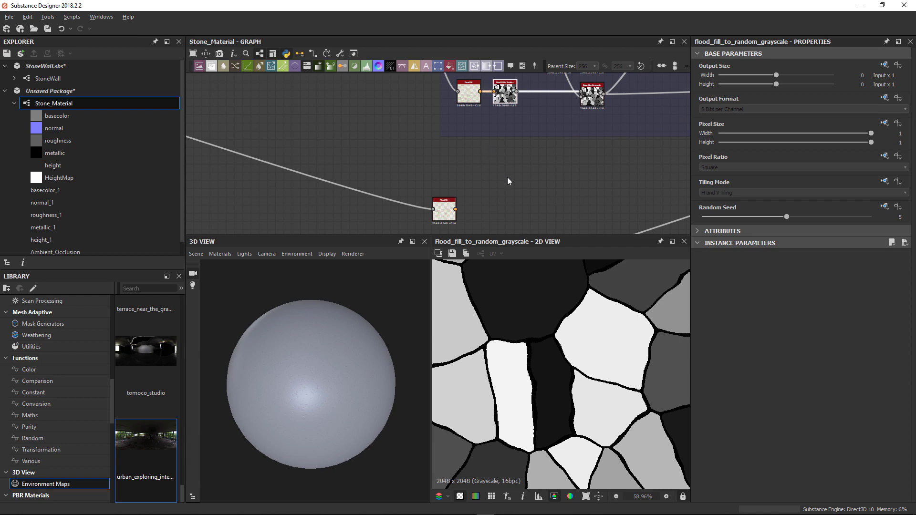
middle_click_drag(504, 171, 481, 126)
key("space")
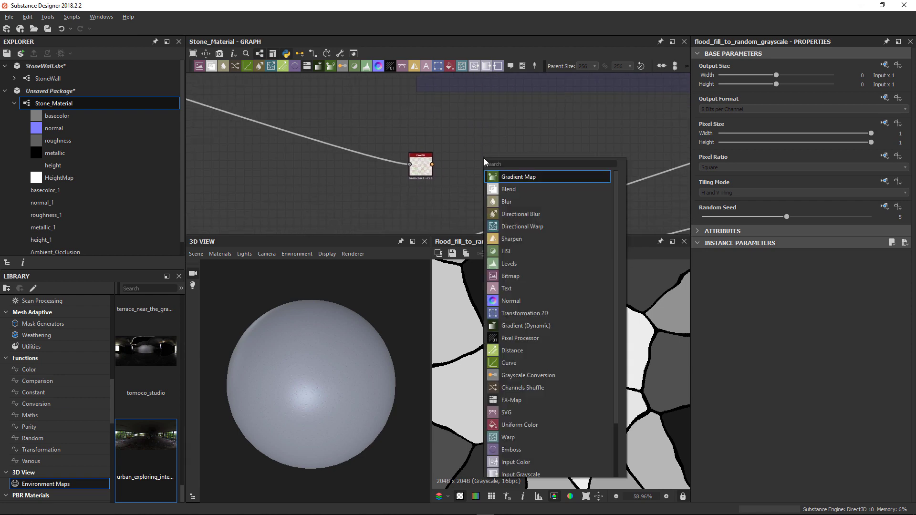
type("floo")
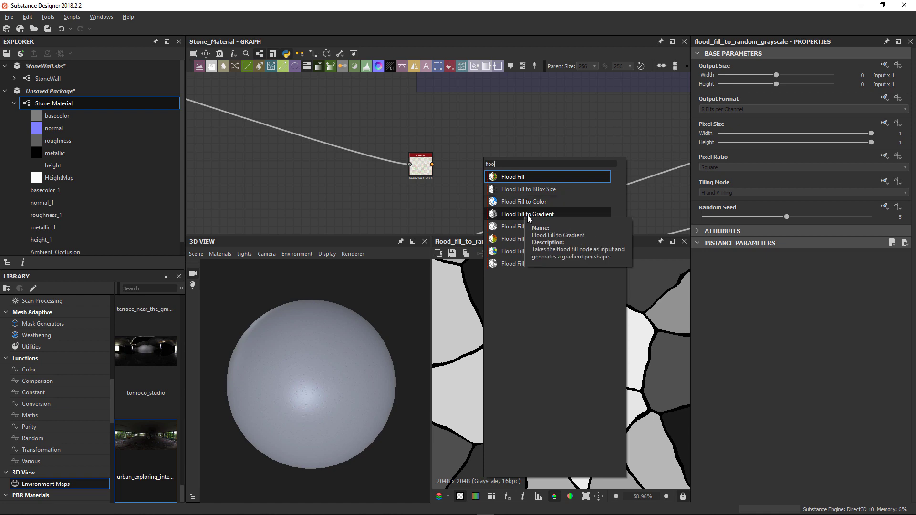
key("Escape")
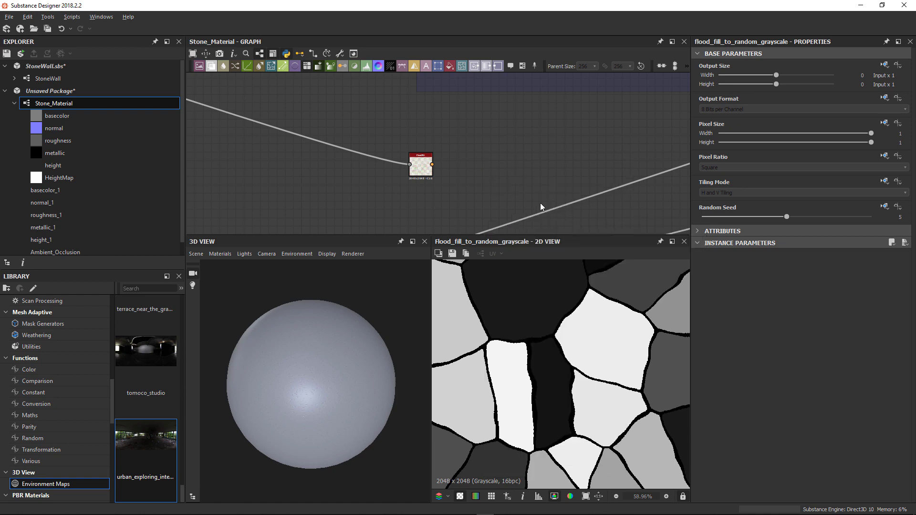
left_click_drag(431, 164, 477, 152)
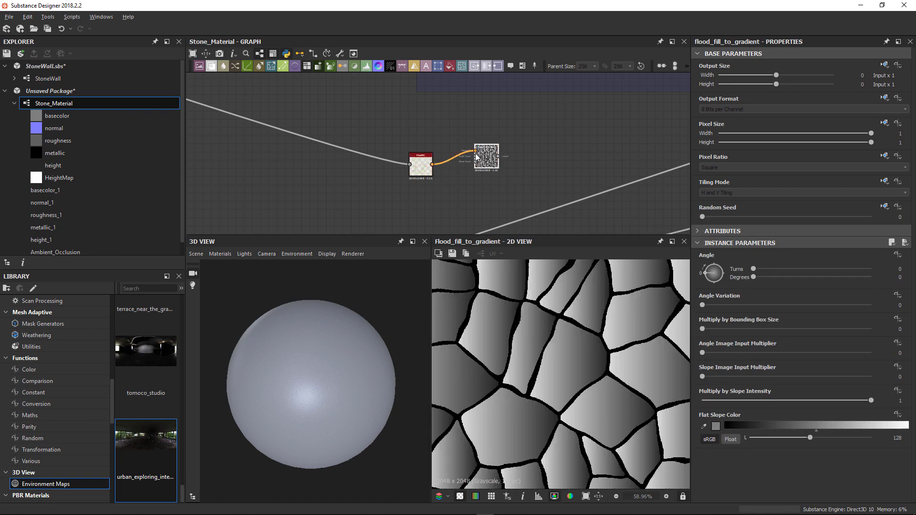
scroll(553, 336, "down", 3)
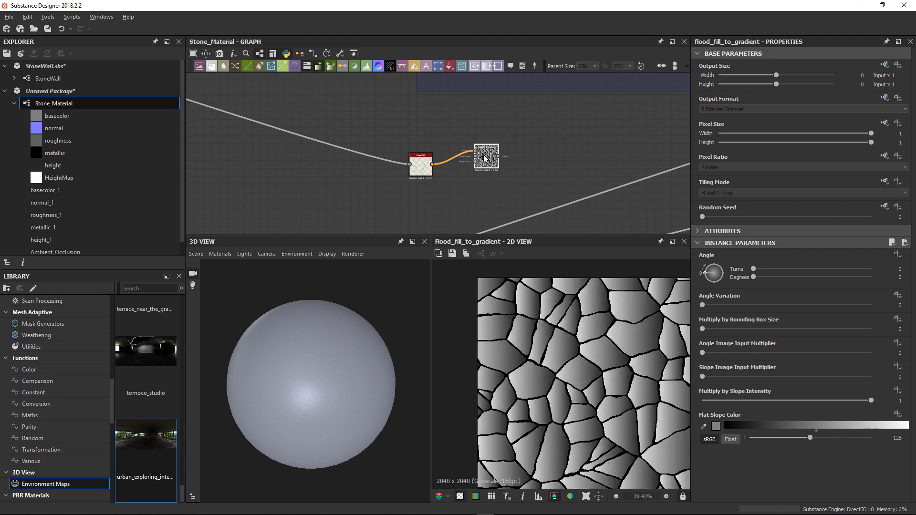
key("Delete")
key("space")
type("f")
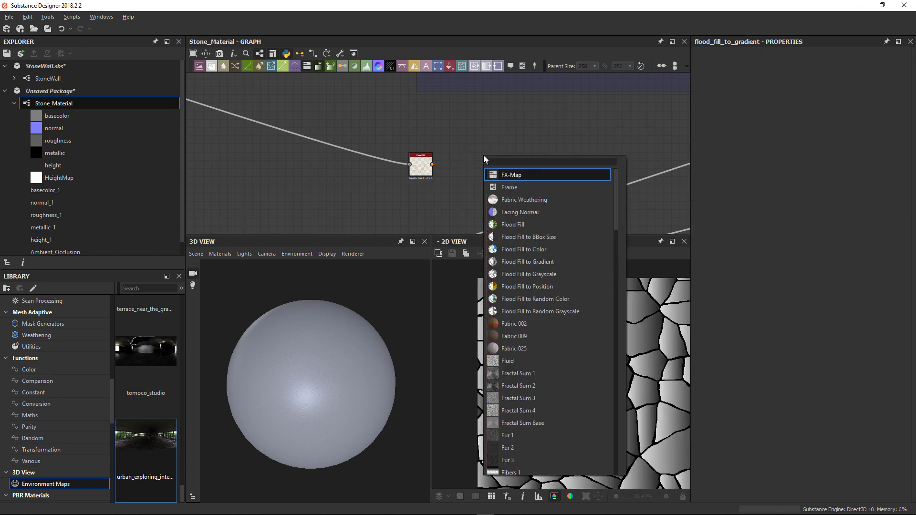
type("loo")
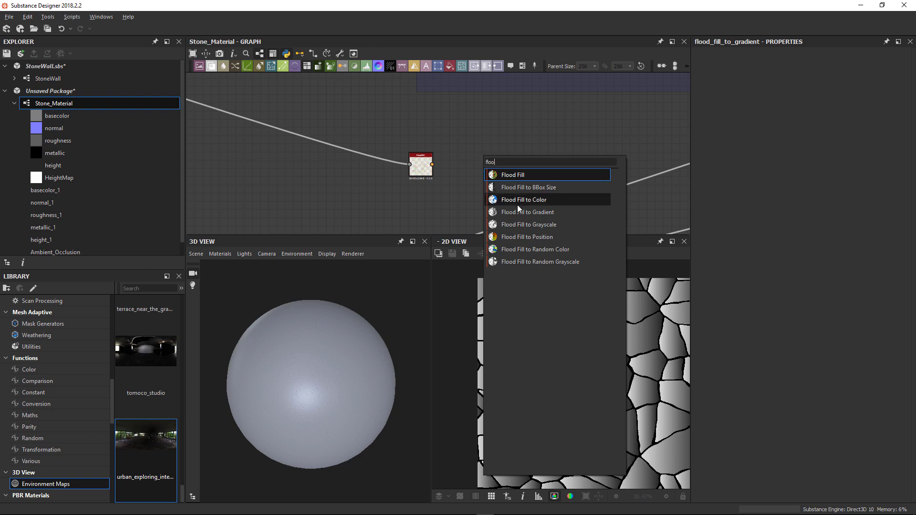
left_click(517, 224)
left_click_drag(432, 164, 468, 177)
scroll(468, 177, "up", 5)
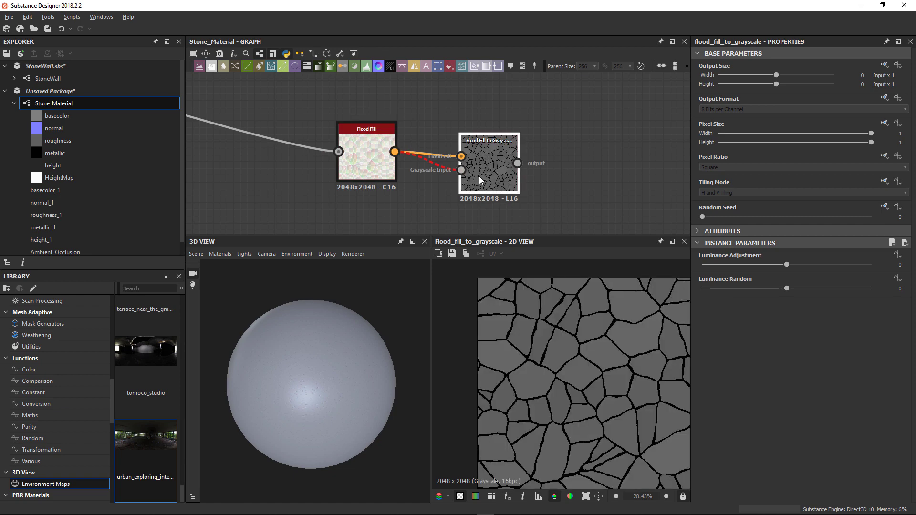
scroll(479, 175, "down", 5)
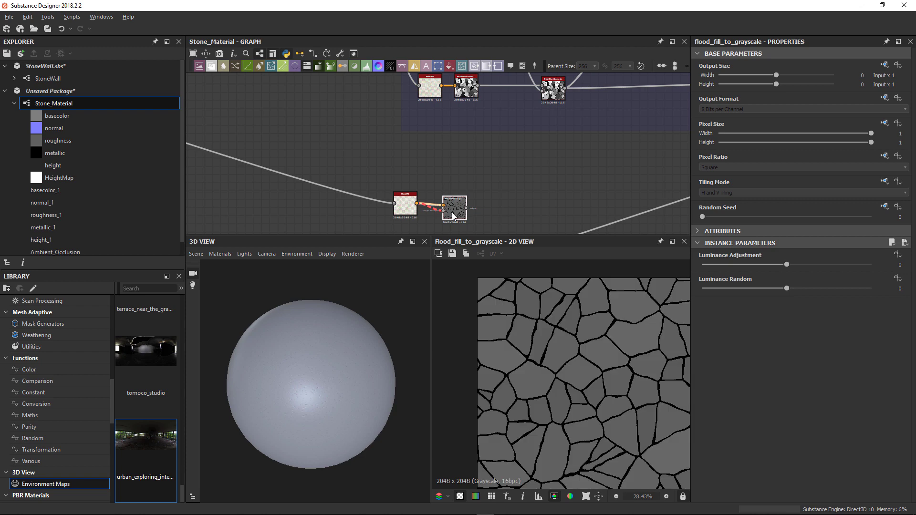
key("Delete")
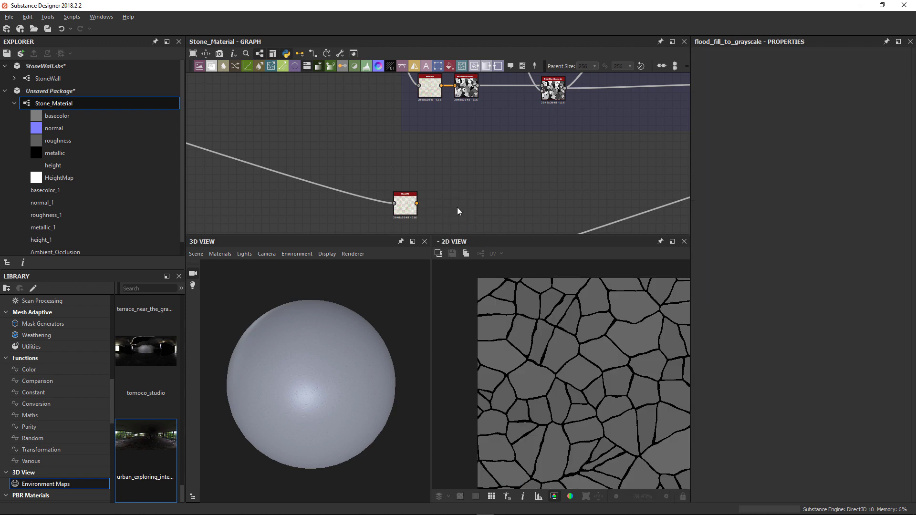
Add a Flood Fill to Random Grayscale node and feed it from the new Flood Fill node
key("space")
type("floo")
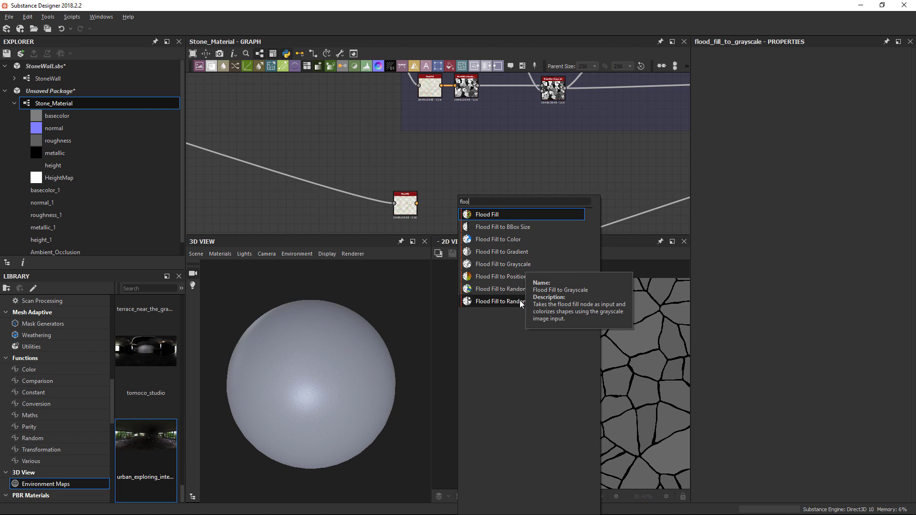
key("Escape")
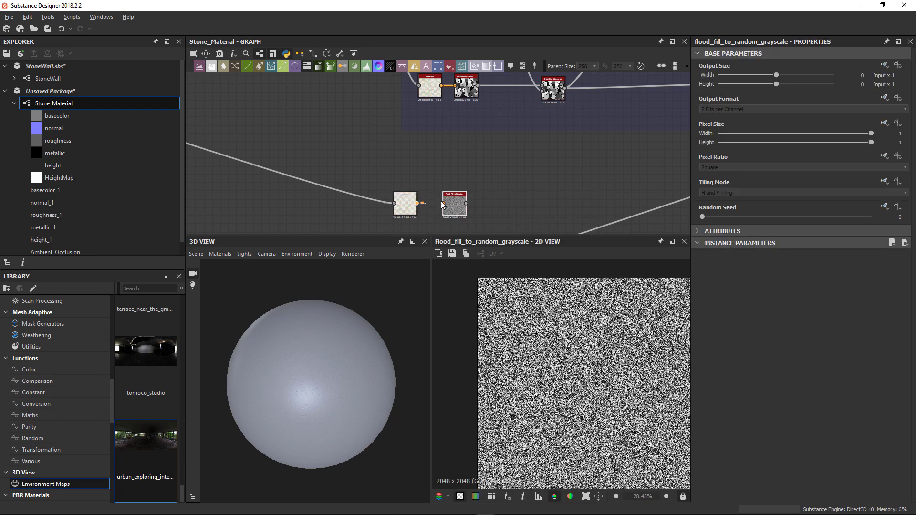
left_click_drag(443, 205, 443, 203)
scroll(542, 341, "down", 3)
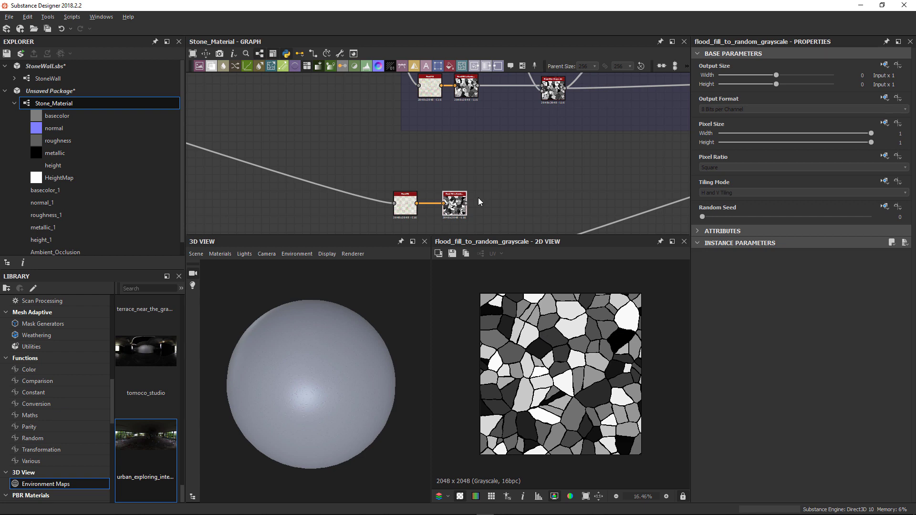
middle_click_drag(477, 196, 368, 217)
scroll(343, 175, "down", 2)
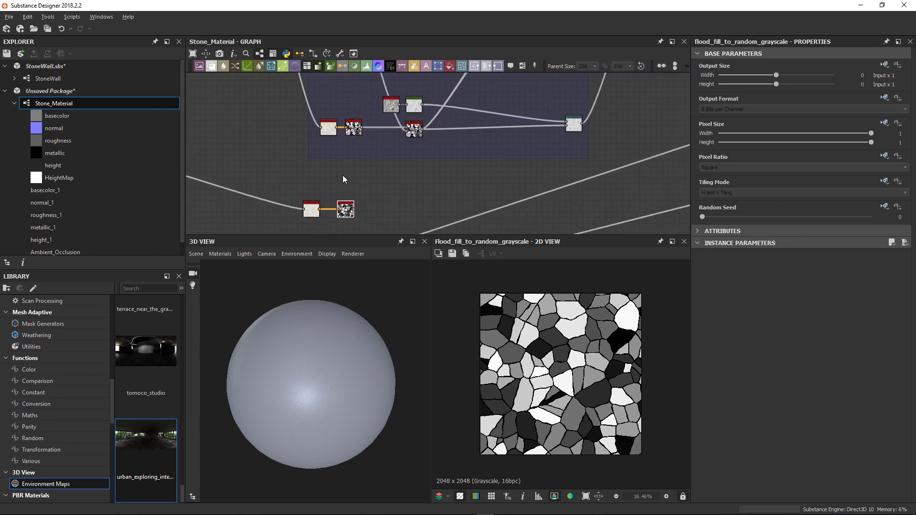
Inspect the reference Clouds 1, Gradient Map, Slope Blur Grayscale and Directional Warp nodes that follow the reference Flood Fill nodes
middle_click_drag(343, 176, 358, 118)
left_click_drag(292, 128, 377, 198)
middle_click_drag(381, 147, 355, 192)
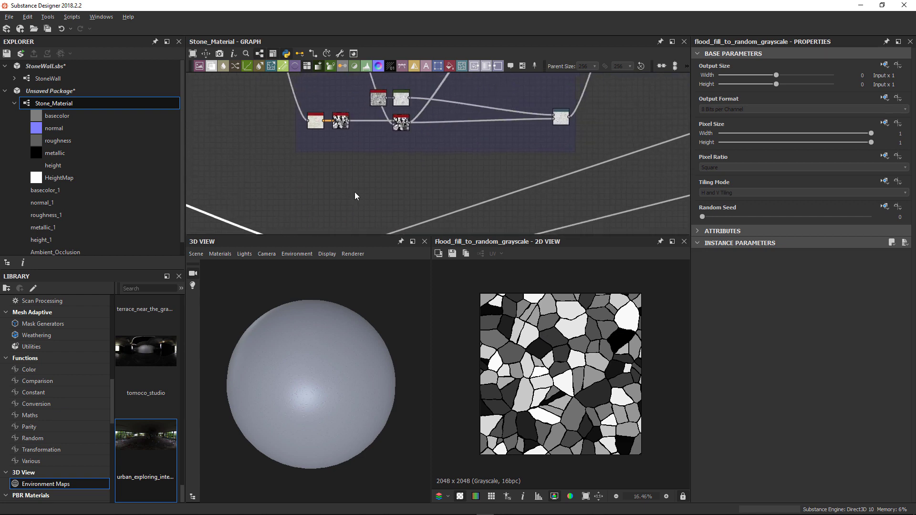
double_click(377, 99)
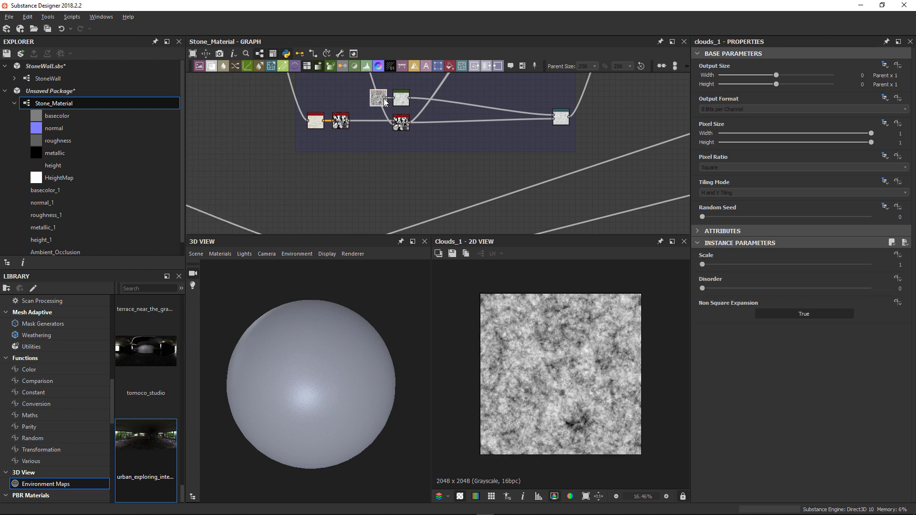
double_click(406, 99)
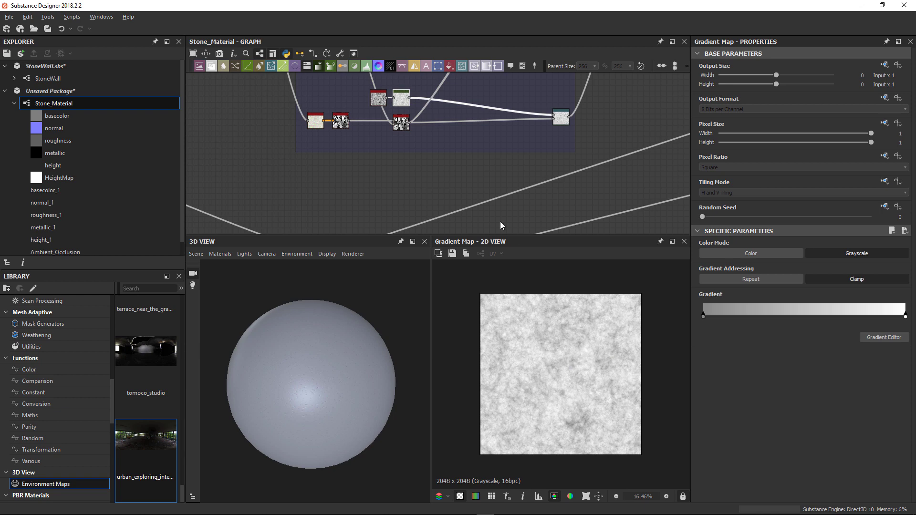
double_click(401, 122)
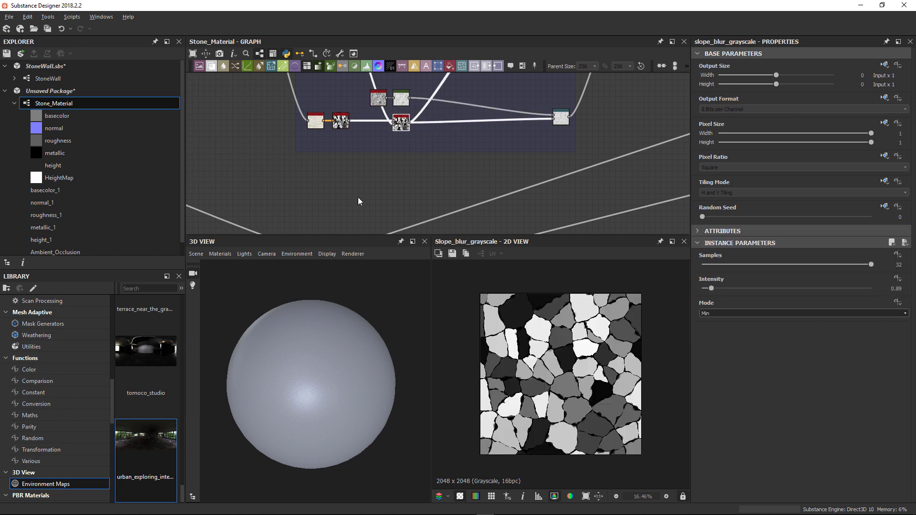
double_click(561, 121)
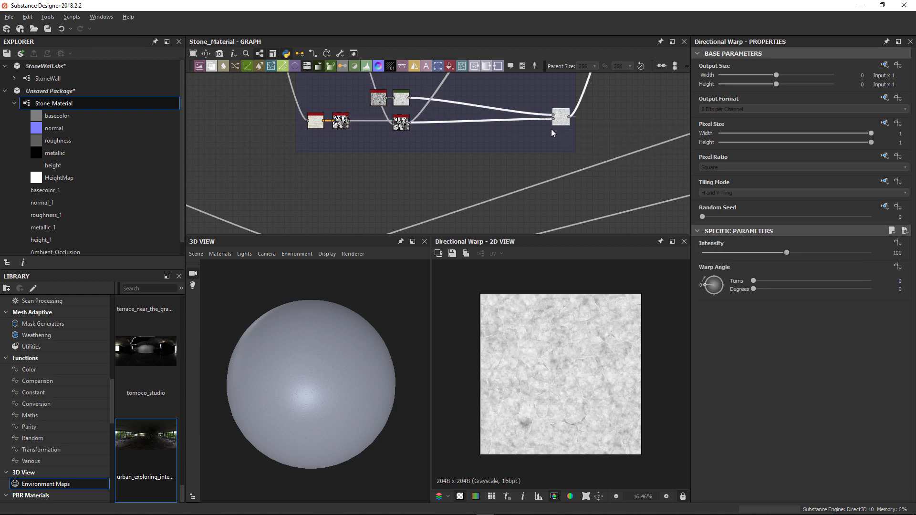
Add a Clouds 1 node and place it above the new Flood Fill to Random Grayscale node
middle_click_drag(458, 152, 475, 79)
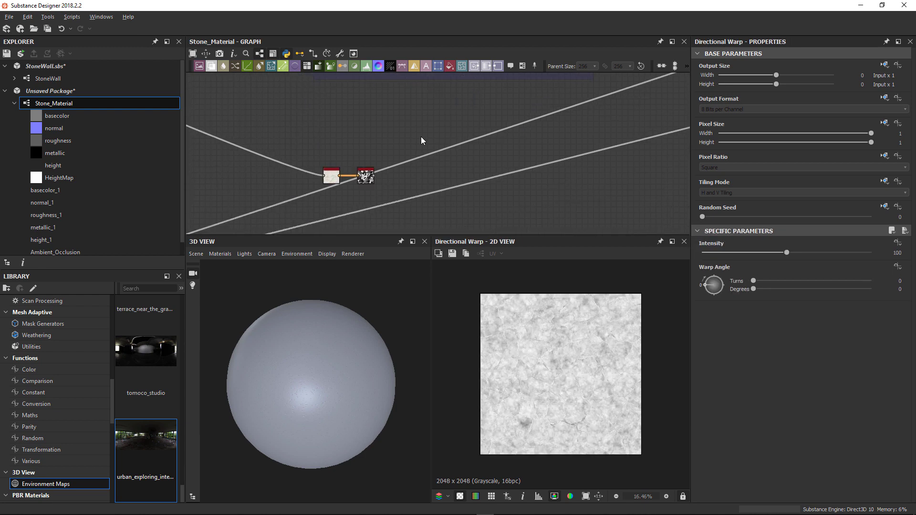
left_click(418, 136)
key("space")
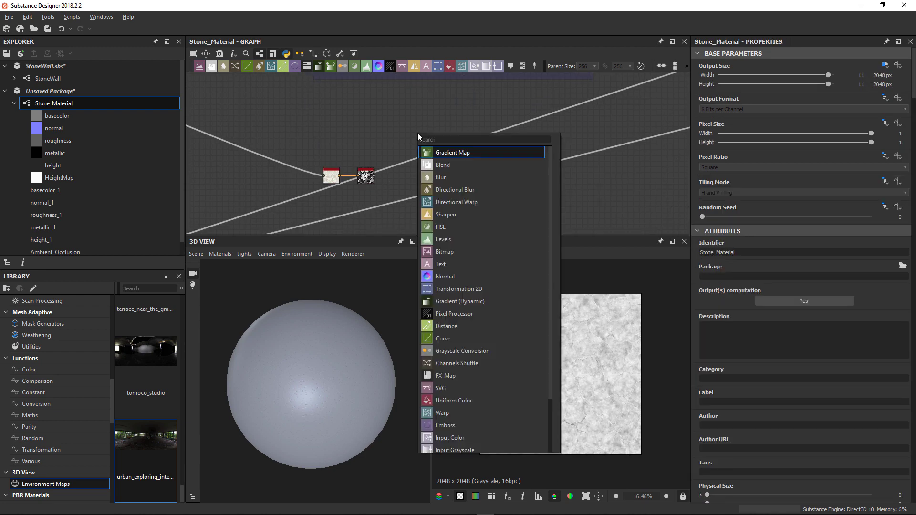
type("cloud")
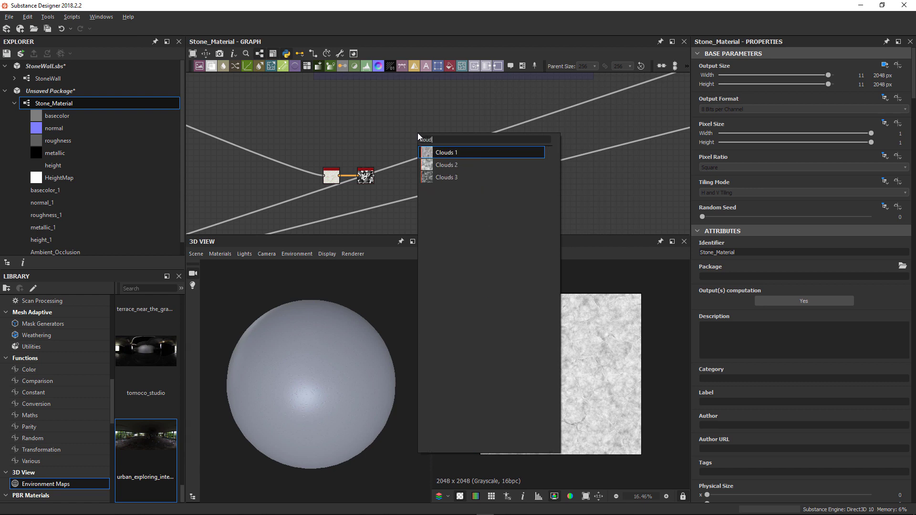
left_click(445, 153)
left_click_drag(416, 132, 366, 132)
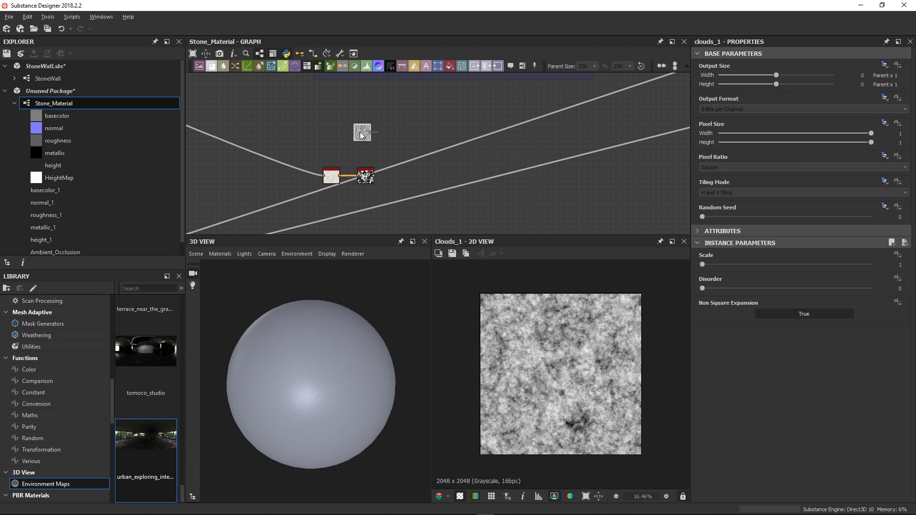
Add a Gradient Map node fed by the new Clouds 1 node and set its color mode to Grayscale
key("space")
type("gra")
left_click(391, 149)
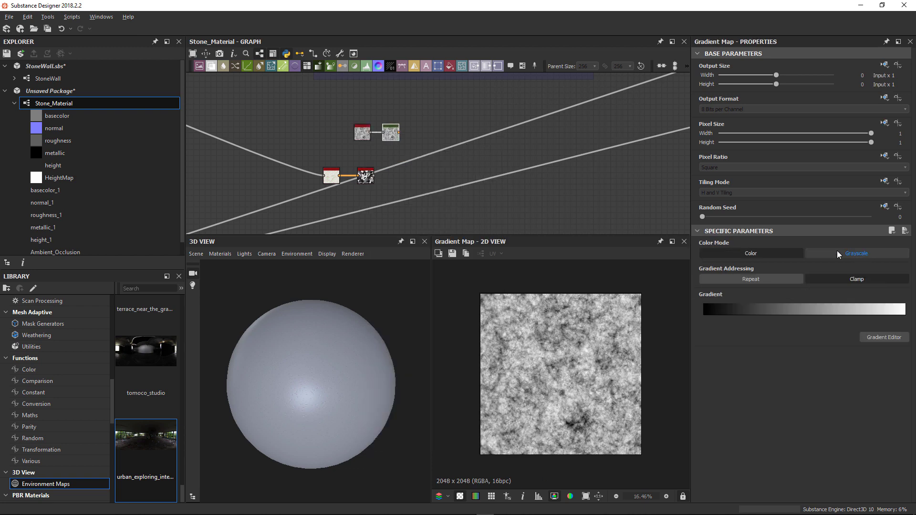
middle_click_drag(539, 206, 513, 248)
scroll(497, 214, "down", 1)
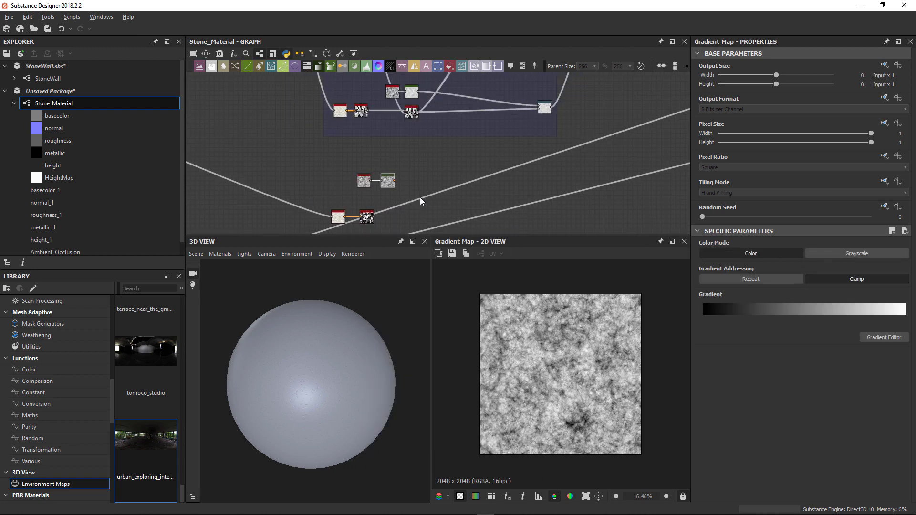
scroll(415, 190, "up", 6)
middle_click_drag(375, 170, 434, 155)
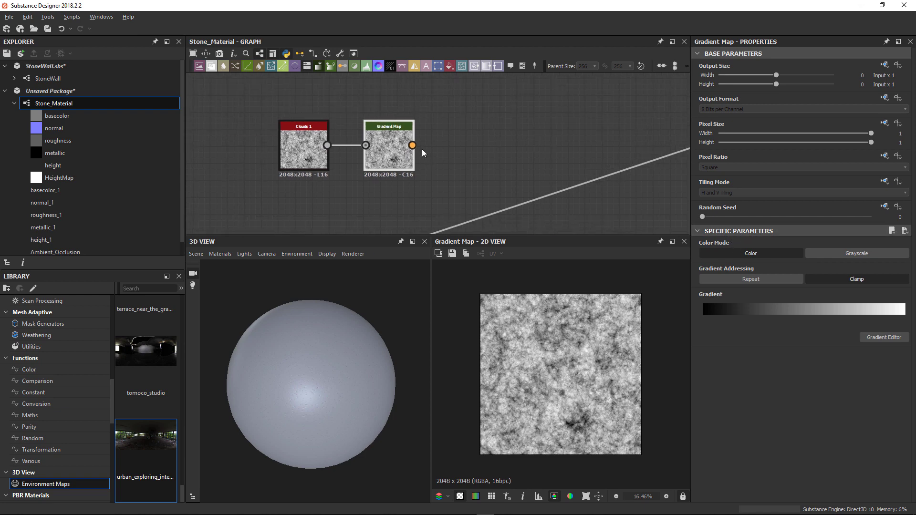
left_click(848, 253)
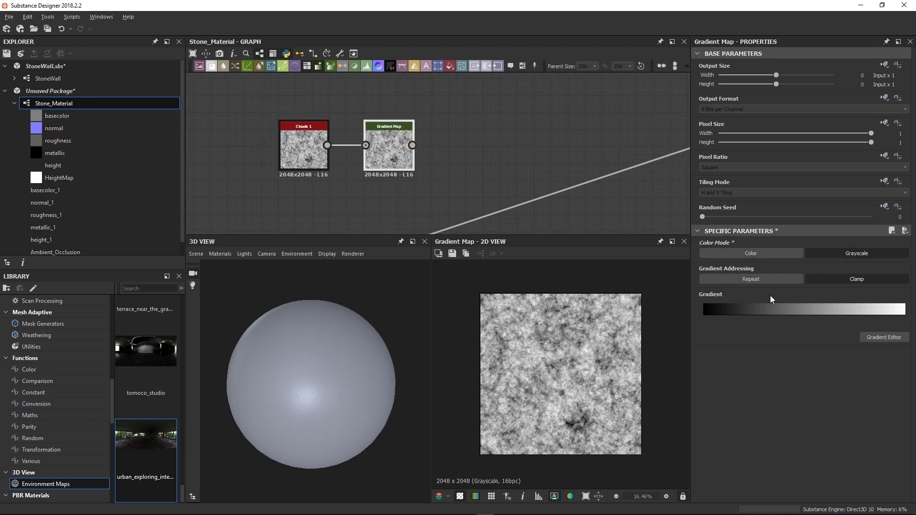
Set the new Gradient Map's starting gradient key to grey 151 (#979797) and close the Gradient Editor
mouse_move(706, 315)
double_click(705, 315)
left_click(496, 330)
left_click(496, 336)
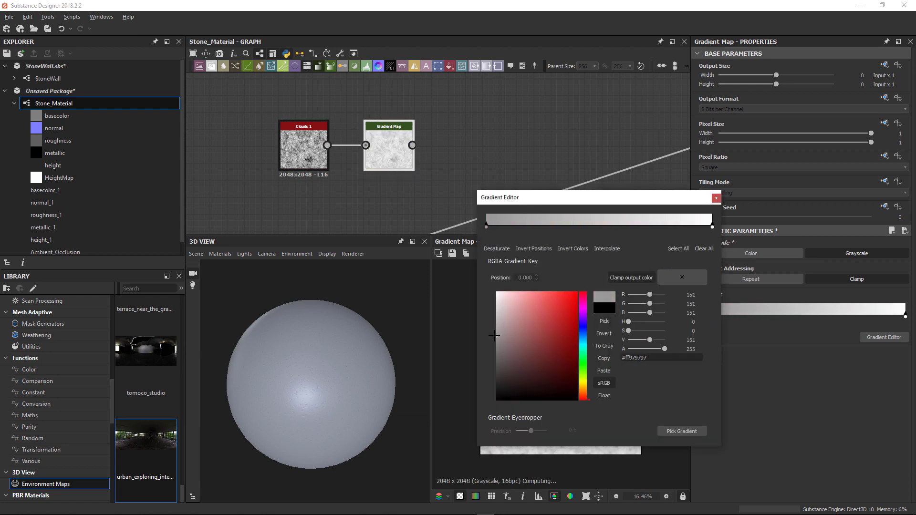
left_click(717, 198)
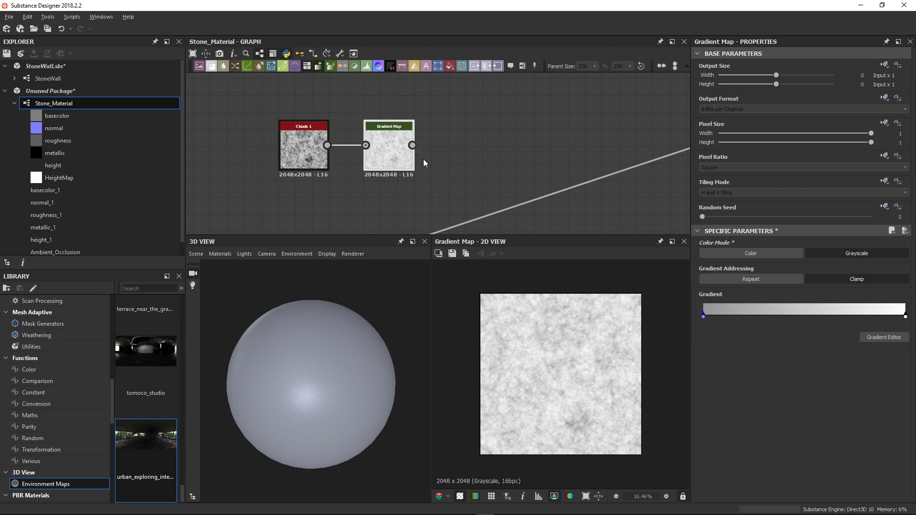
Reposition the Clouds 1 and Gradient Map pair above the Flood Fill nodes and preview the new Flood Fill to Random Grayscale output
scroll(400, 141, "down", 3)
middle_click_drag(403, 142, 388, 142)
left_click_drag(321, 125, 365, 140)
left_click(337, 209)
scroll(520, 301, "up", 3)
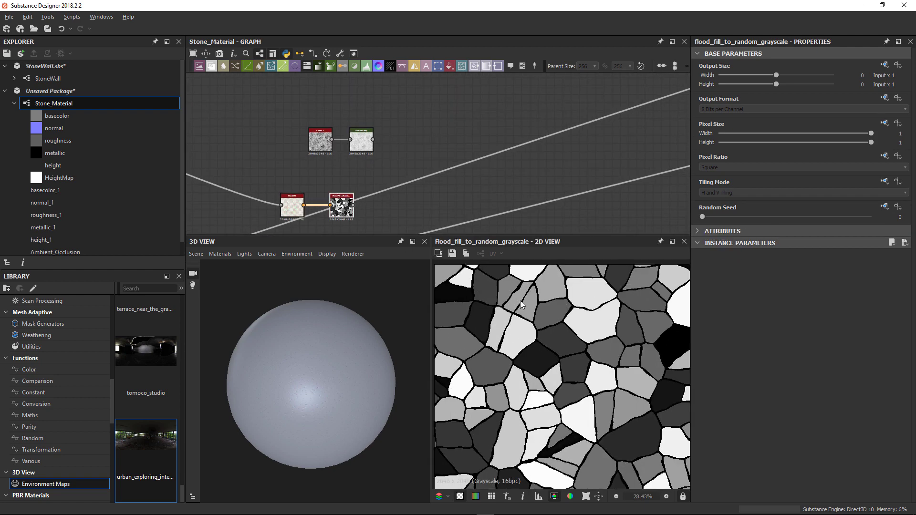
scroll(508, 399, "down", 4)
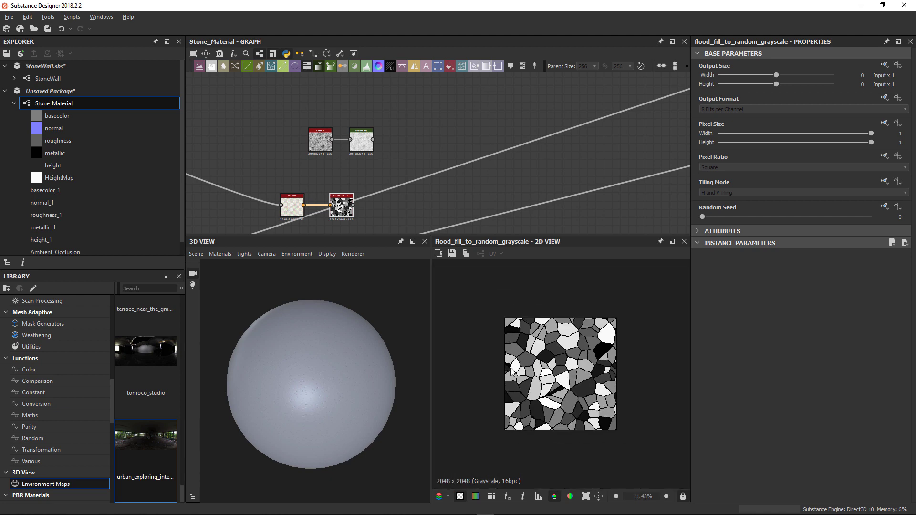
Examine the Slope Blur Grayscale node in the rebuilt Stones frame and the Warp node that drives its slope
scroll(397, 184, "down", 4)
middle_click_drag(383, 177, 484, 164)
scroll(396, 165, "up", 6)
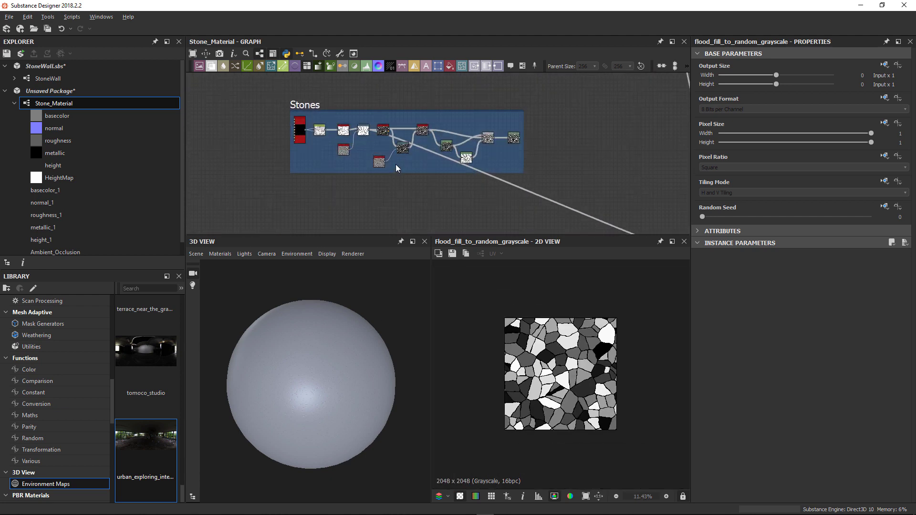
middle_click_drag(456, 214, 465, 223)
scroll(395, 168, "up", 2)
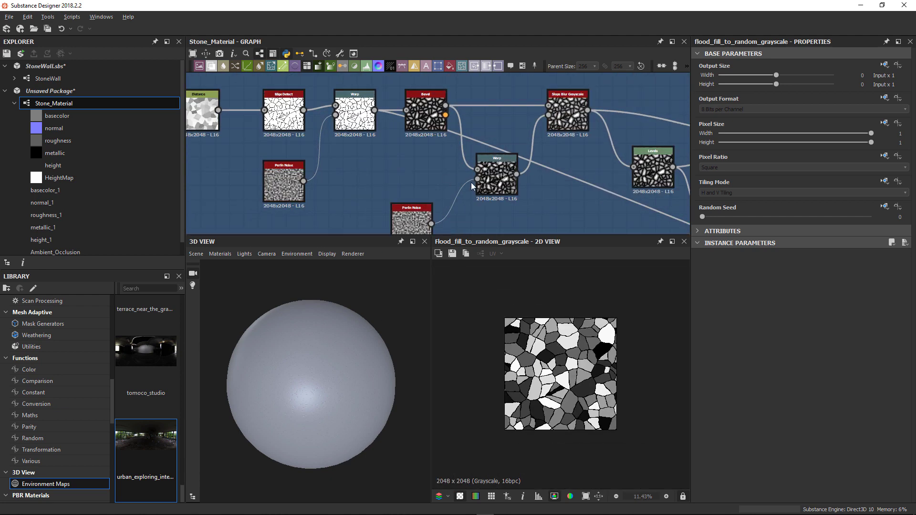
double_click(573, 117)
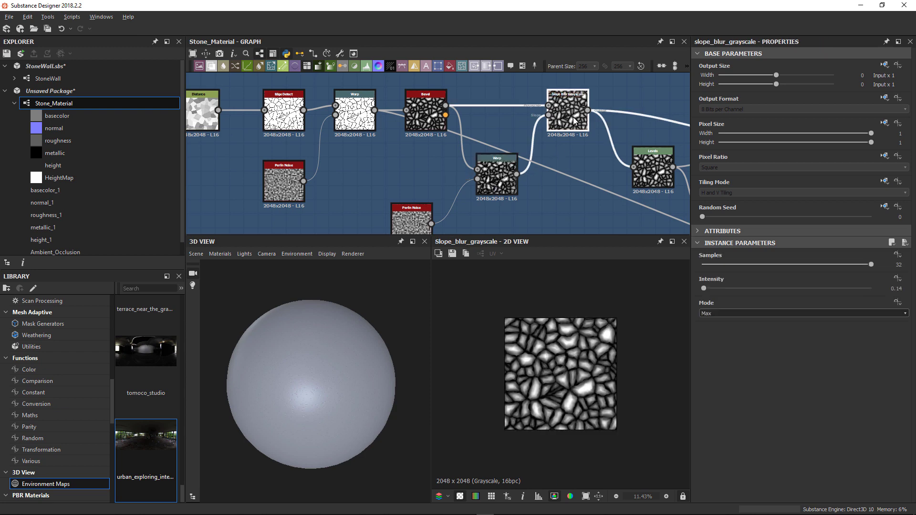
middle_click_drag(574, 117, 432, 151)
scroll(420, 161, "up", 2)
scroll(420, 161, "up", 1)
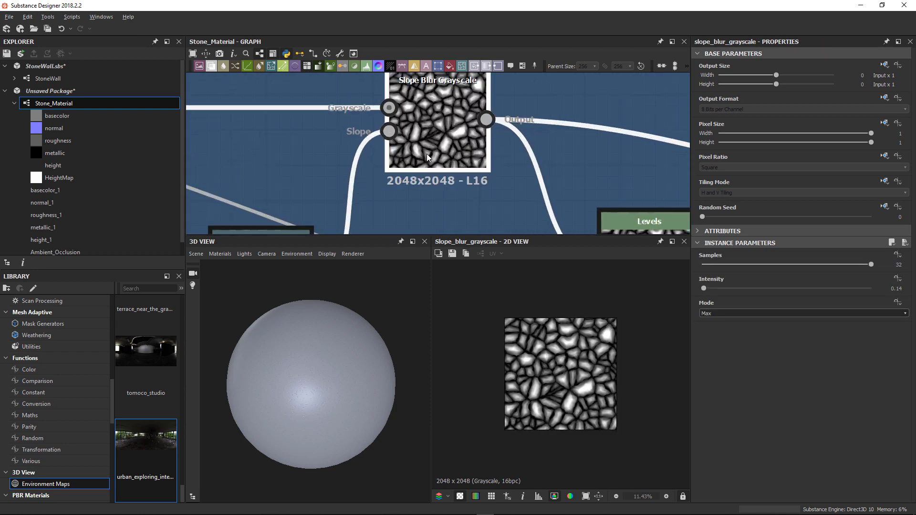
scroll(427, 154, "down", 3)
double_click(351, 216)
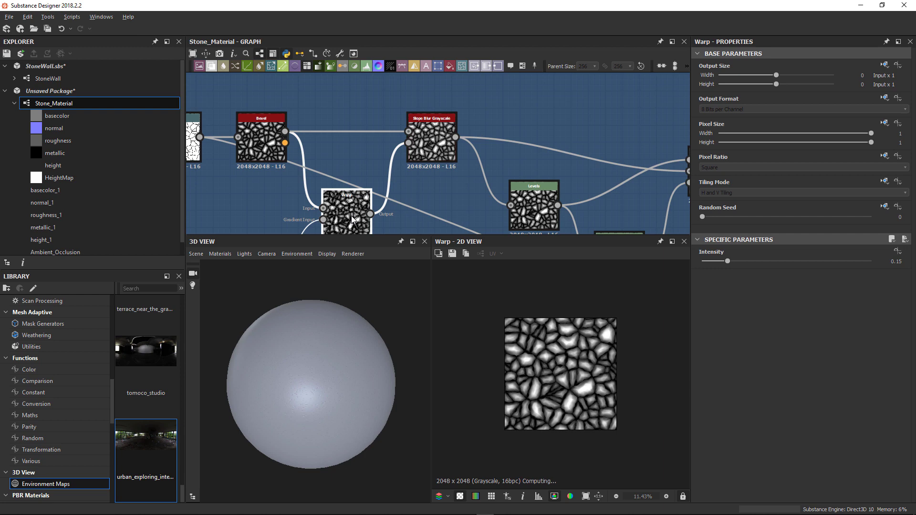
scroll(430, 151, "down", 2)
double_click(431, 148)
scroll(445, 182, "down", 2)
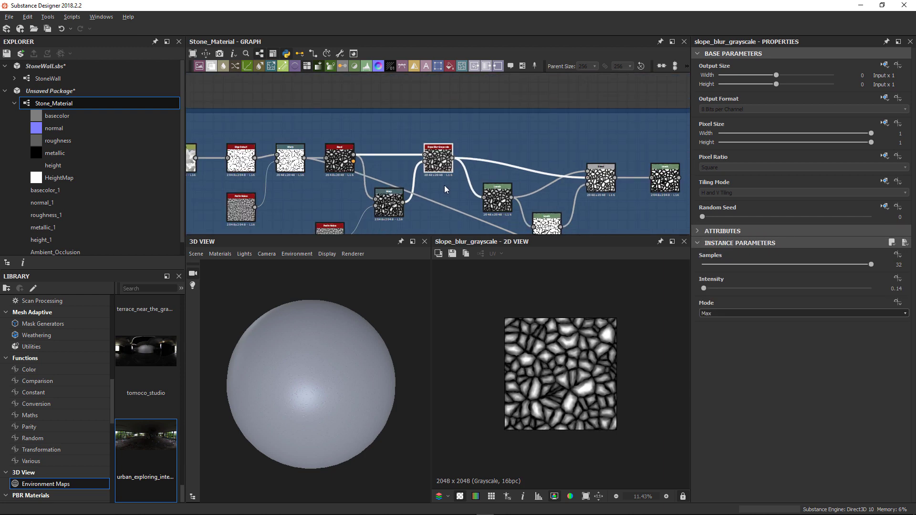
Duplicate the Stones frame's Slope Blur Grayscale node with its input connections and place it beside the new Flood Fill to Random Grayscale node
key("ctrl+shift+d")
middle_click_drag(445, 189, 436, 138)
left_click_drag(437, 108, 476, 205)
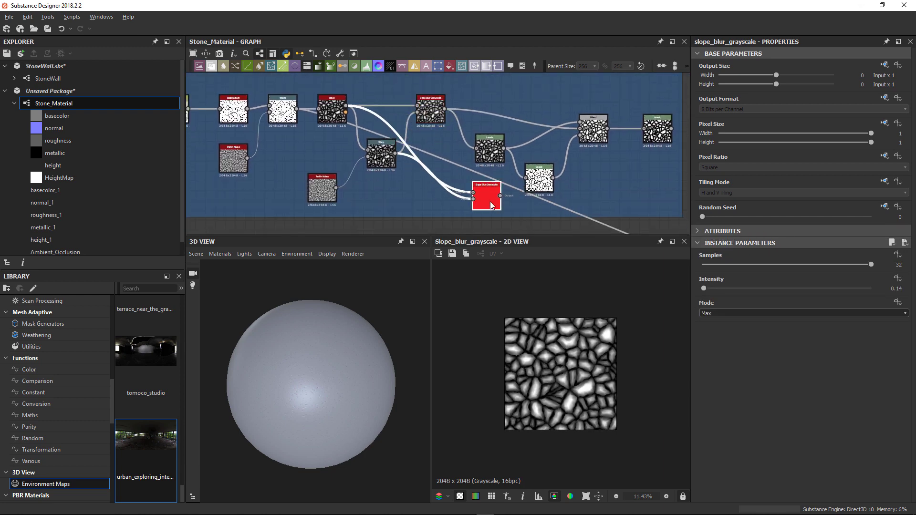
middle_click_drag(490, 201, 351, 80)
left_click_drag(351, 79, 555, 194)
middle_click_drag(555, 194, 324, 174)
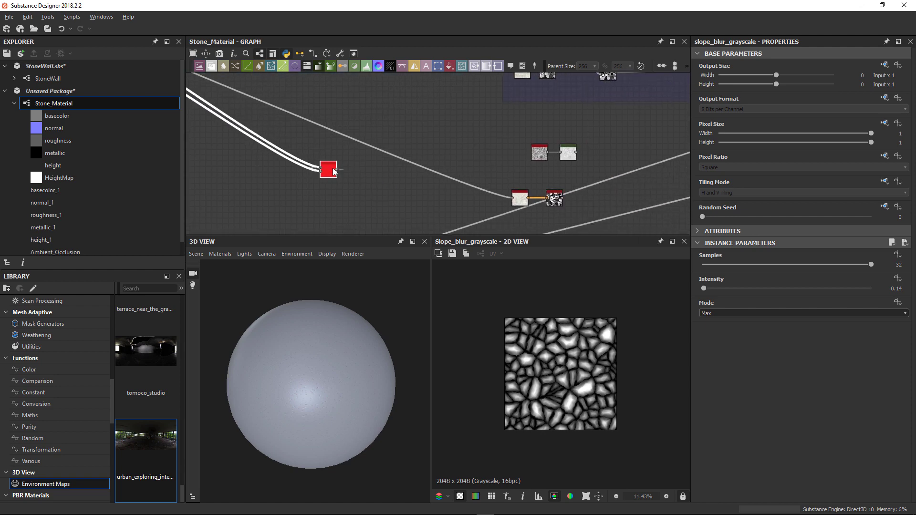
middle_click_drag(422, 169, 308, 118)
left_click_drag(221, 118, 498, 135)
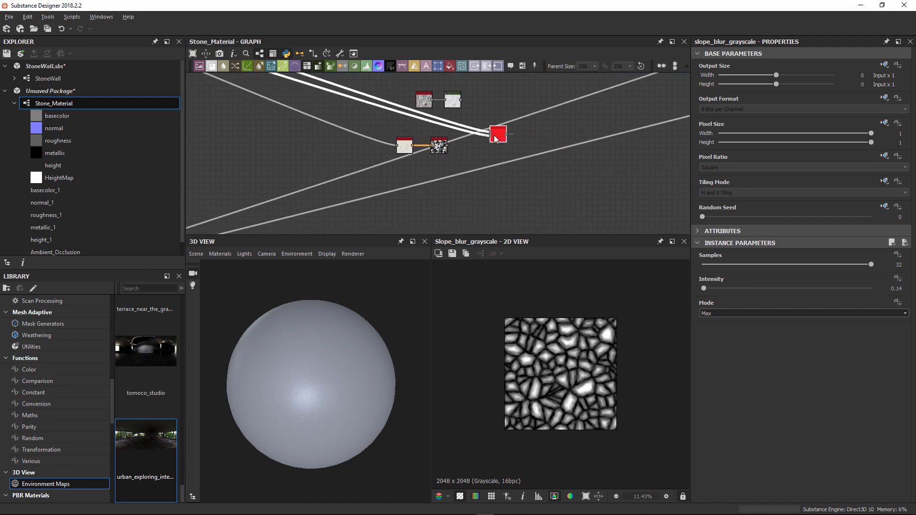
Connect the new Flood Fill to Random Grayscale output to the duplicated Slope Blur Grayscale's Grayscale input
scroll(497, 136, "up", 4)
left_click_drag(378, 160, 459, 117)
middle_click_drag(435, 108, 444, 165)
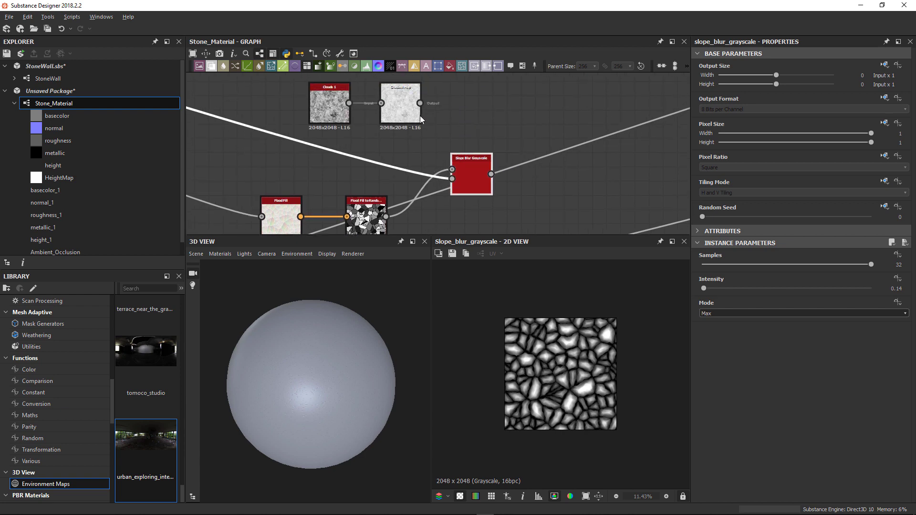
Preview the duplicated Slope Blur Grayscale's output, nudge that node lower, and preview the new Gradient Map's output
double_click(476, 176)
scroll(542, 351, "up", 5)
scroll(543, 354, "up", 2)
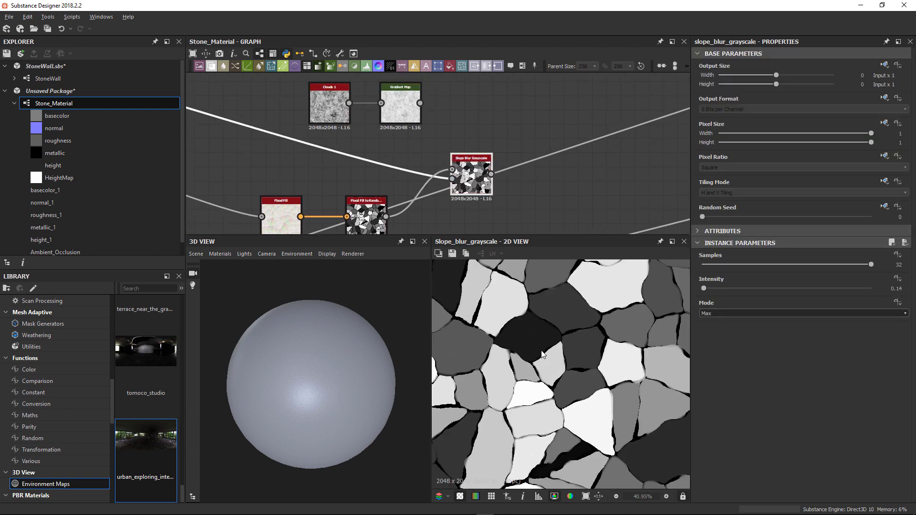
scroll(542, 354, "down", 4)
left_click_drag(477, 193, 470, 208)
double_click(410, 116)
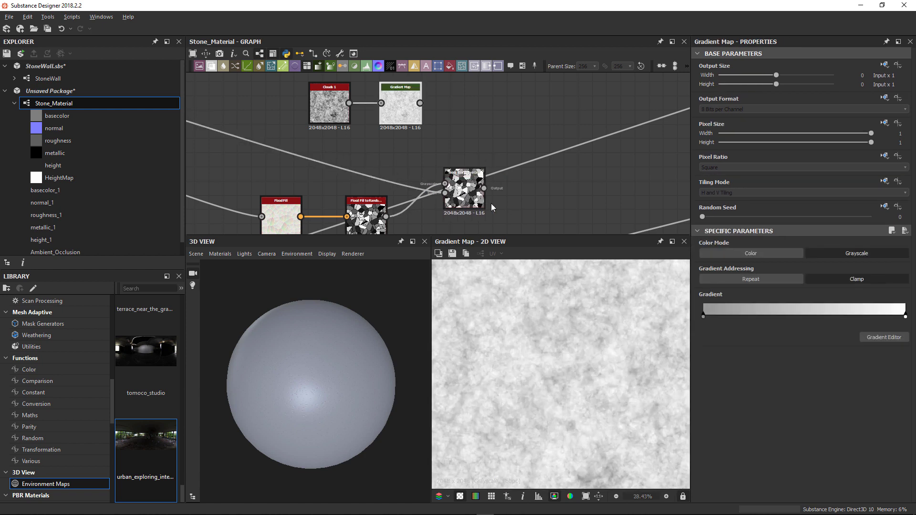
key("space")
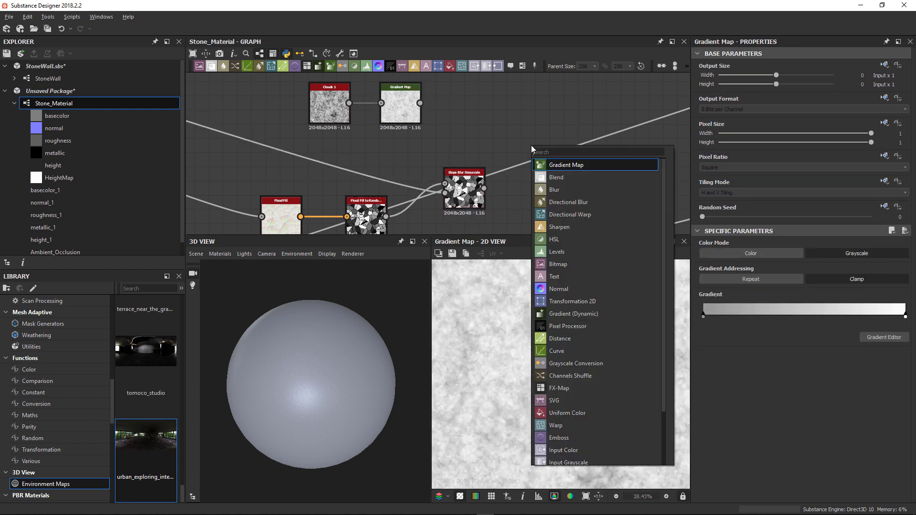
type("off")
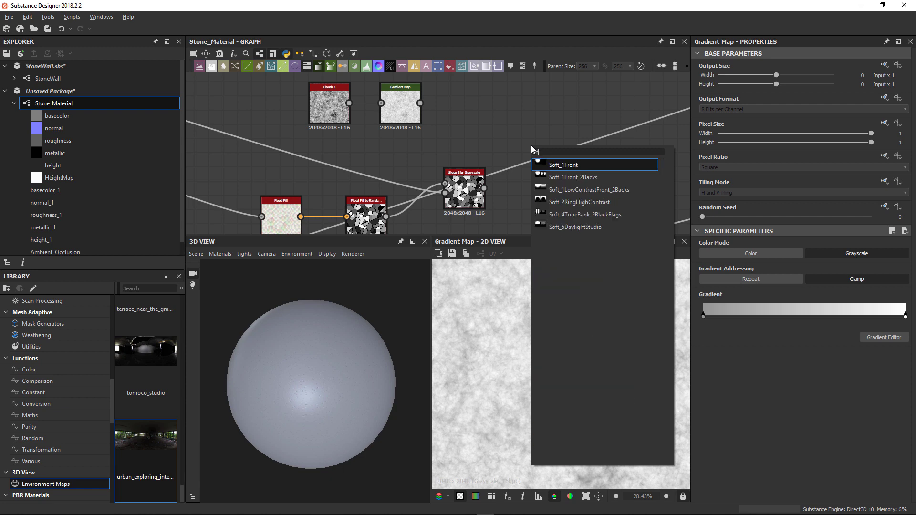
key("BackSpace")
key("BackSpace")
key("BackSpace")
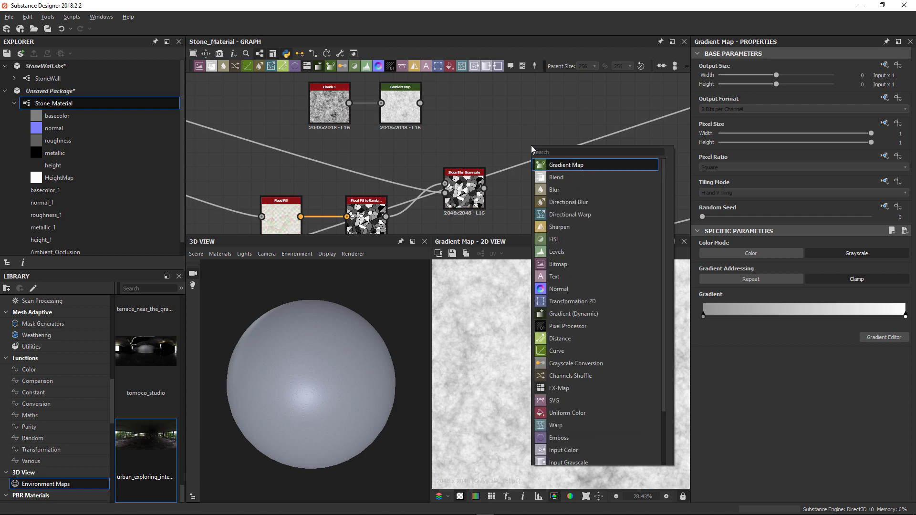
left_click(447, 136)
Check the reference Directional Warp node and add a Directional Warp node beside the new Slope Blur Grayscale node
scroll(448, 135, "down", 3)
middle_click_drag(448, 153, 455, 260)
middle_click_drag(562, 138, 425, 141)
double_click(539, 126)
middle_click_drag(446, 182, 470, 73)
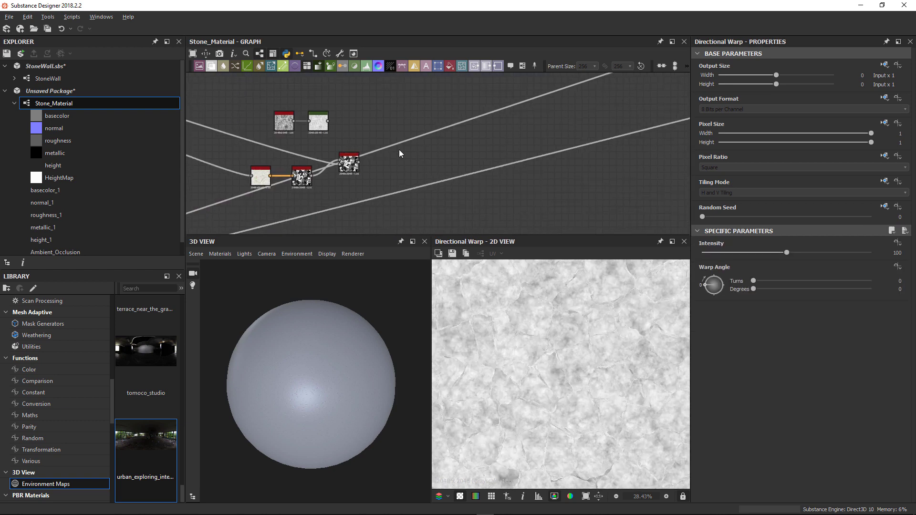
key("space")
type("direc")
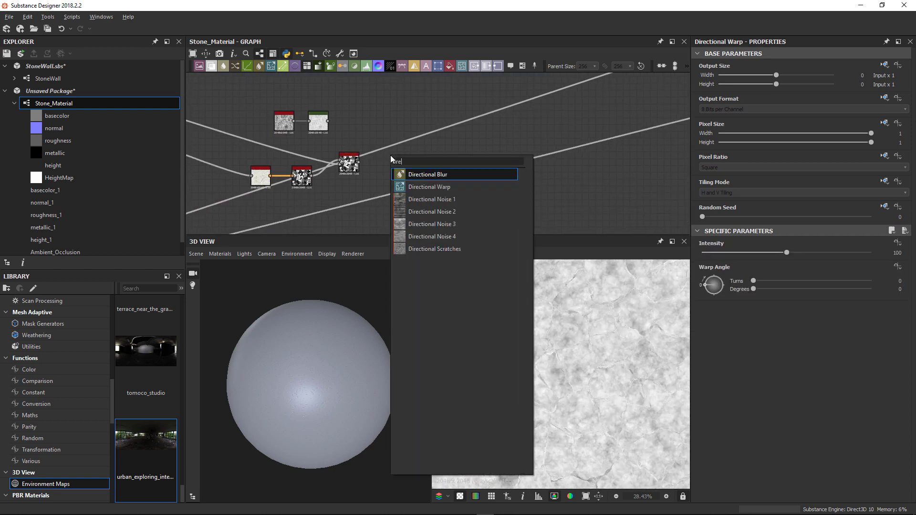
left_click(426, 187)
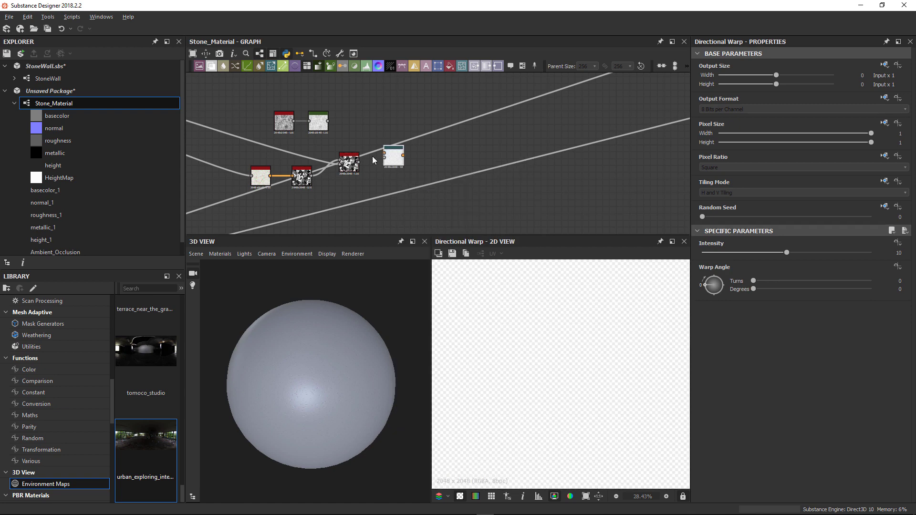
Connect the new Gradient Map and Slope Blur Grayscale outputs to the Directional Warp node and set its intensity to 20
left_click_drag(329, 121, 386, 163)
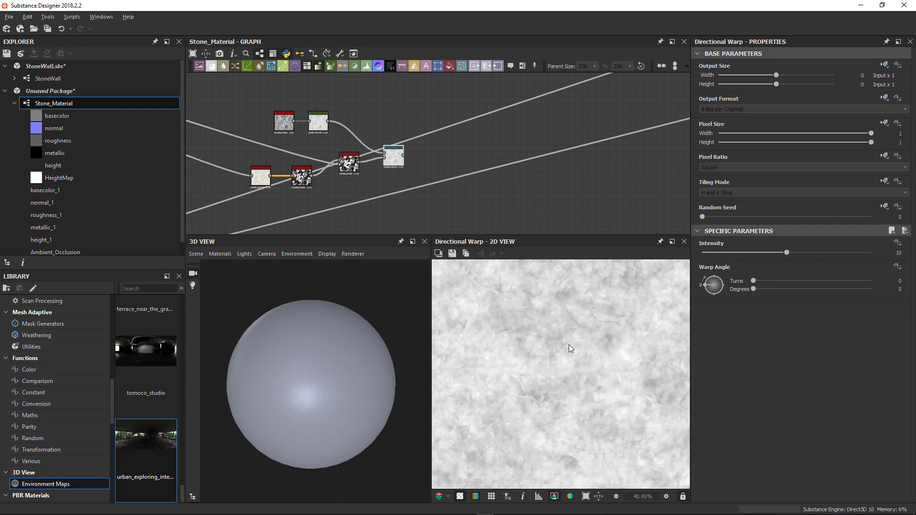
left_click_drag(787, 252, 873, 253)
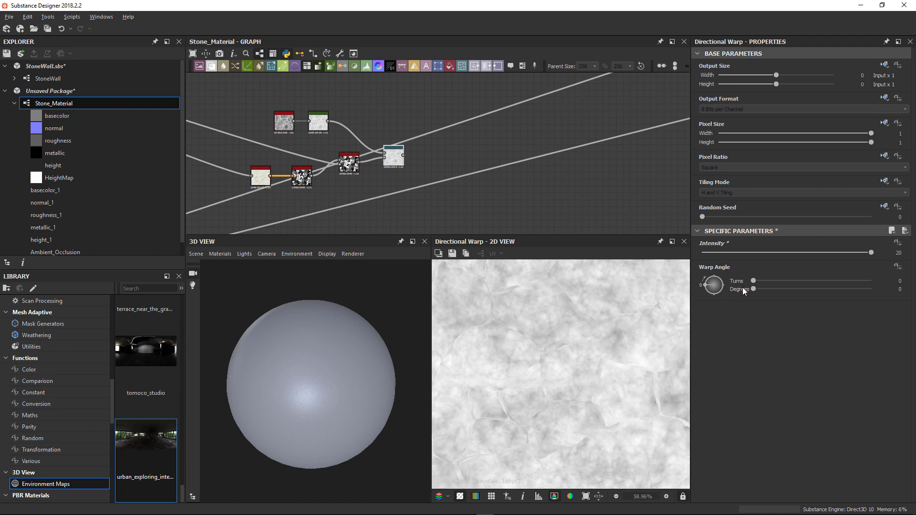
Examine the Directional Warp result up close in the 2D view, and preview the unwarped Gradient Map for comparison
scroll(598, 314, "up", 3)
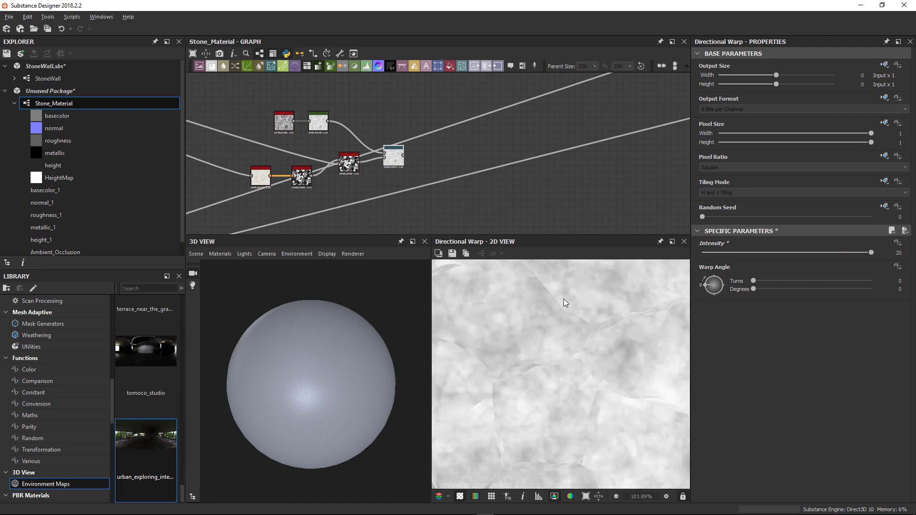
scroll(550, 292, "up", 2)
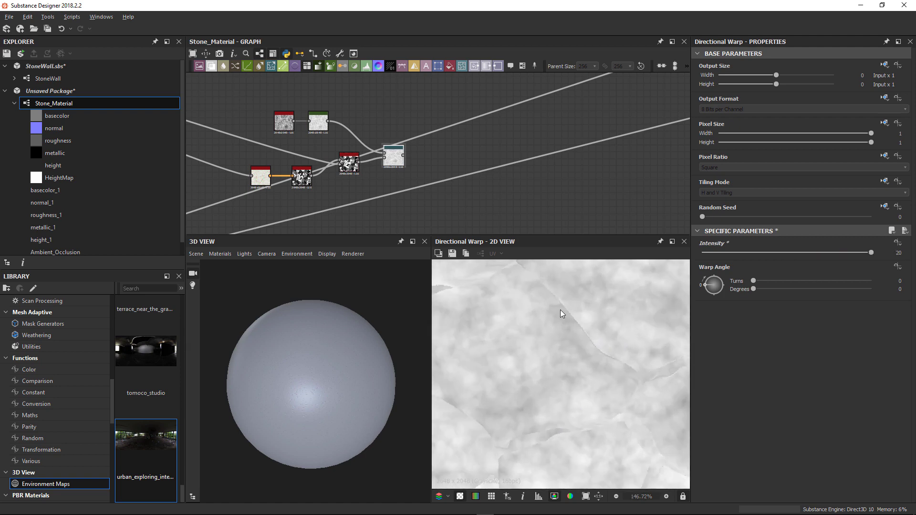
scroll(561, 313, "up", 3)
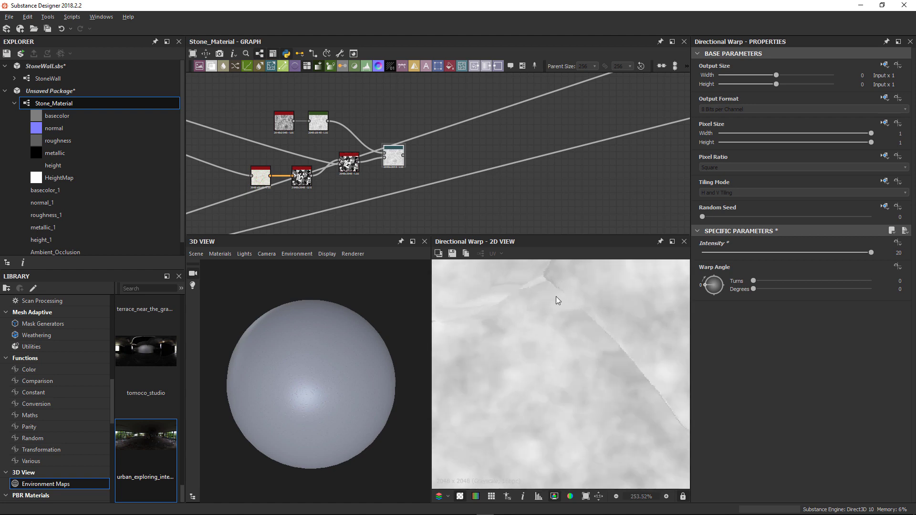
middle_click_drag(586, 337, 520, 325)
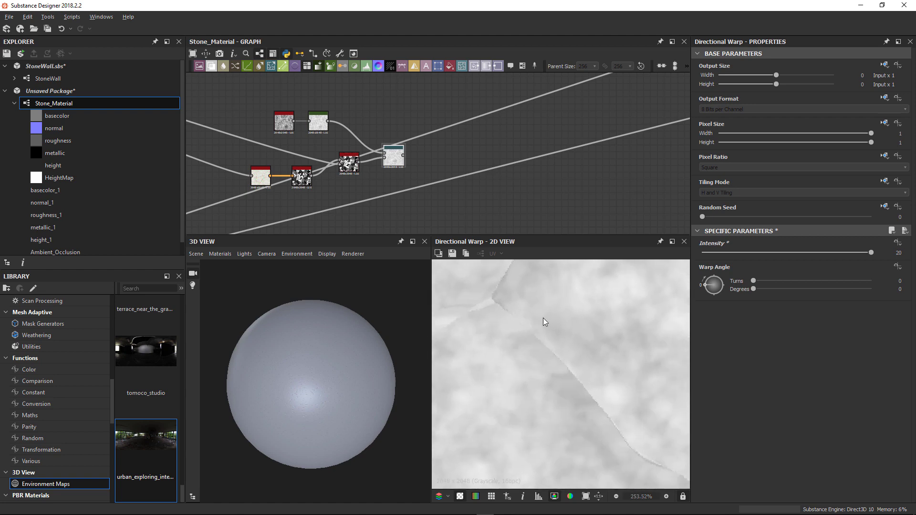
scroll(563, 304, "down", 7)
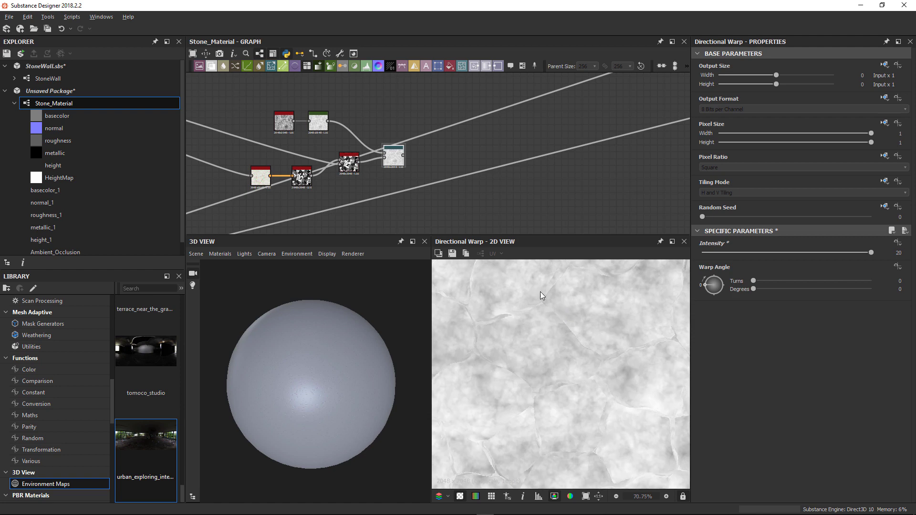
double_click(319, 121)
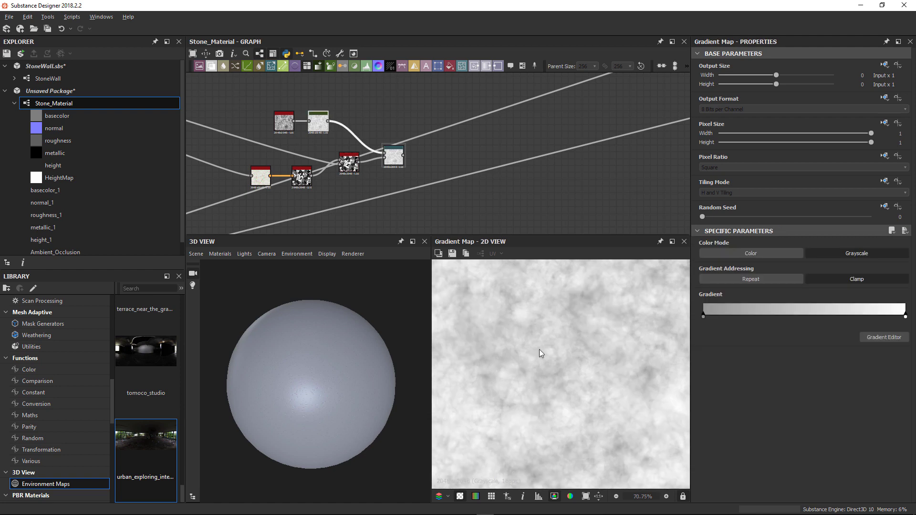
Move the Stone Directional Warp Pattern Offset reference frame upward, well clear of the newly built nodes
scroll(407, 201, "down", 5)
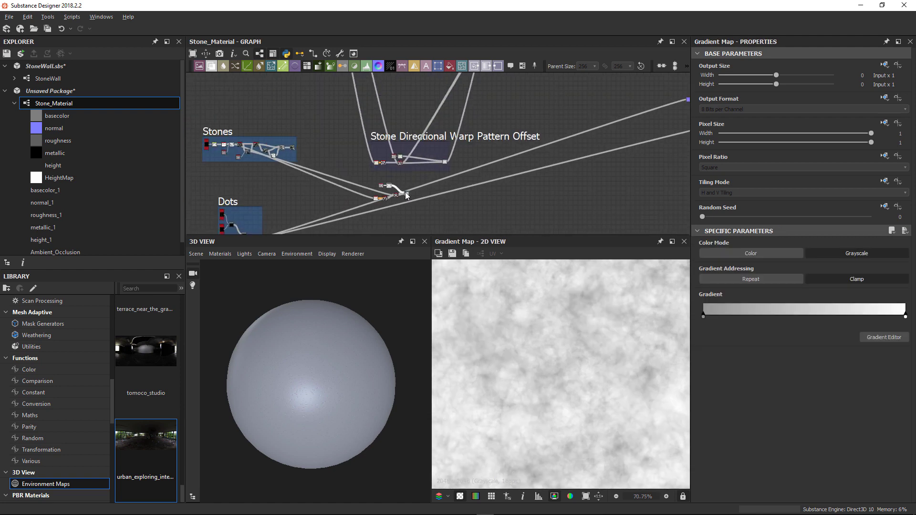
scroll(488, 175, "down", 2)
left_click_drag(396, 173, 387, 118)
middle_click_drag(387, 118, 422, 187)
left_click_drag(430, 176, 439, 111)
middle_click_drag(436, 184, 390, 76)
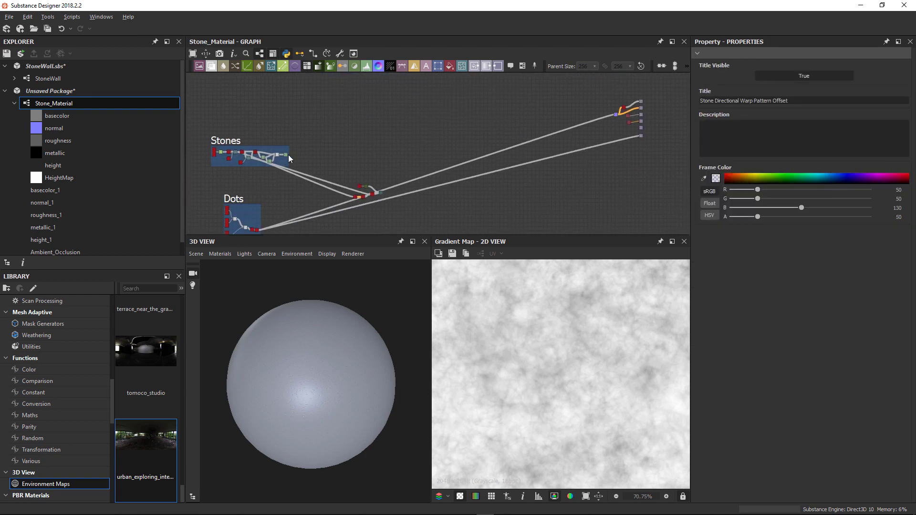
Move the final Levels node out of the Stones frame and nudge the new Directional Warp node farther from the Slope Blur Grayscale
left_click_drag(288, 154, 403, 170)
scroll(401, 177, "up", 5)
middle_click_drag(402, 171, 491, 80)
scroll(447, 132, "up", 3)
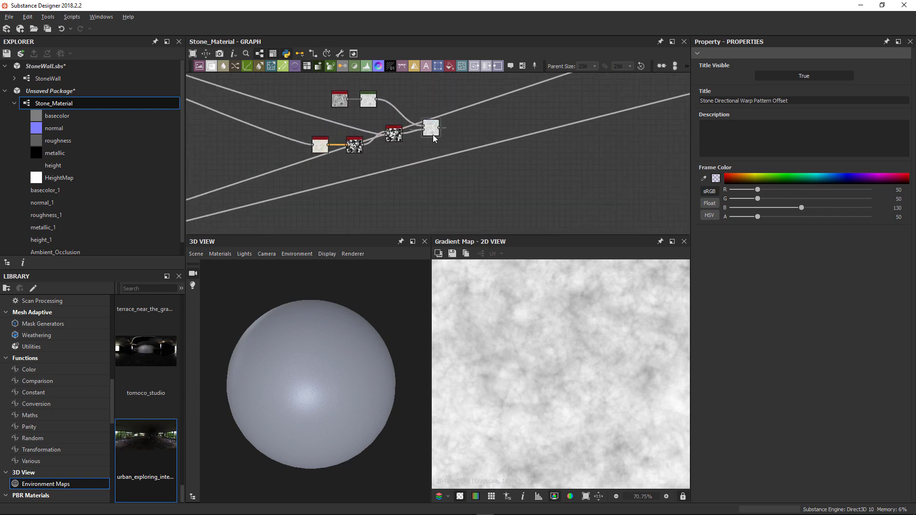
mouse_move(431, 131)
left_mouse_down()
mouse_move(349, 120)
mouse_move(435, 128)
left_mouse_up()
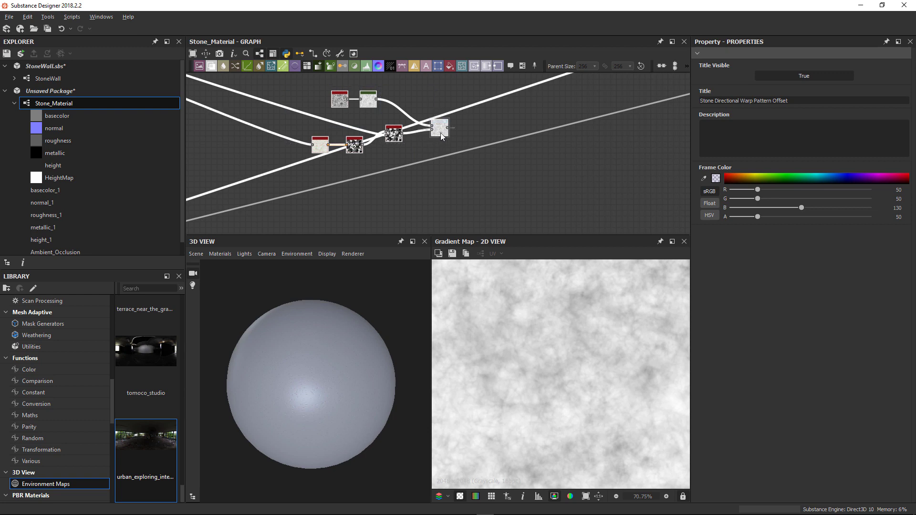
Move the Safe Transform Grayscale node out of the Dots frame and connect the Stones frame's last remaining node to its input
middle_click_drag(458, 148, 346, 130)
scroll(345, 127, "down", 6)
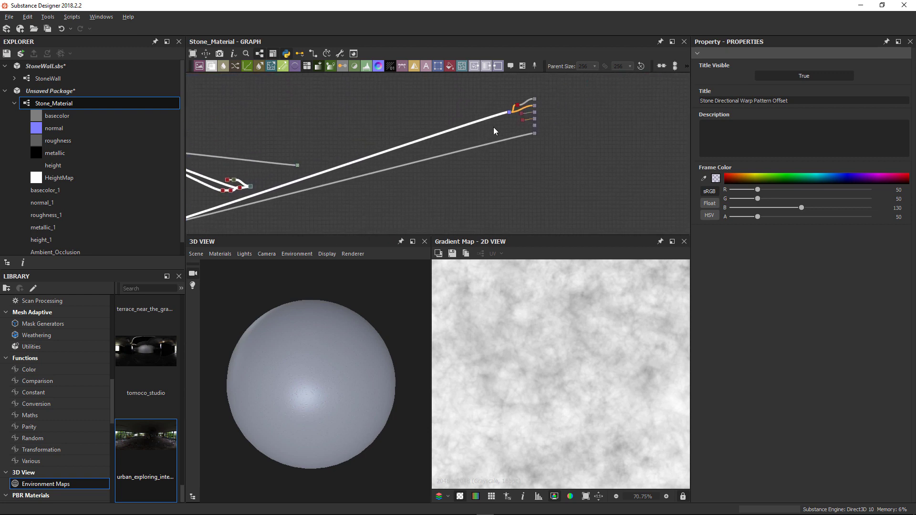
middle_click_drag(200, 211, 327, 188)
scroll(327, 189, "up", 3)
left_click_drag(315, 193, 581, 110, "alt")
middle_click_drag(389, 107, 360, 124)
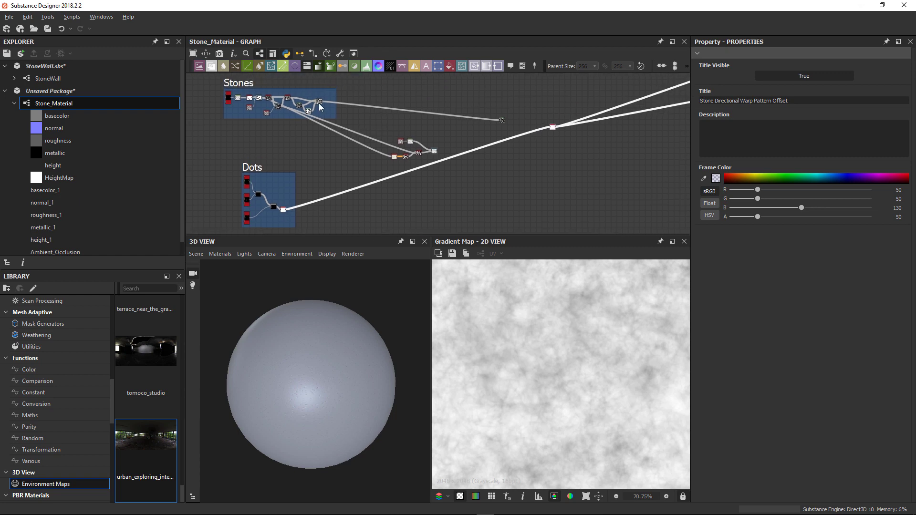
left_click_drag(322, 101, 552, 127)
Place the new Gradient Map node near the material outputs and connect its output to the base color output
scroll(334, 351, "up", 3)
middle_click_drag(466, 183, 457, 220)
scroll(401, 194, "up", 1)
scroll(414, 169, "up", 1)
scroll(348, 165, "down", 3)
middle_click_drag(479, 155, 338, 169)
scroll(338, 169, "up", 1)
left_click_drag(257, 203, 536, 107)
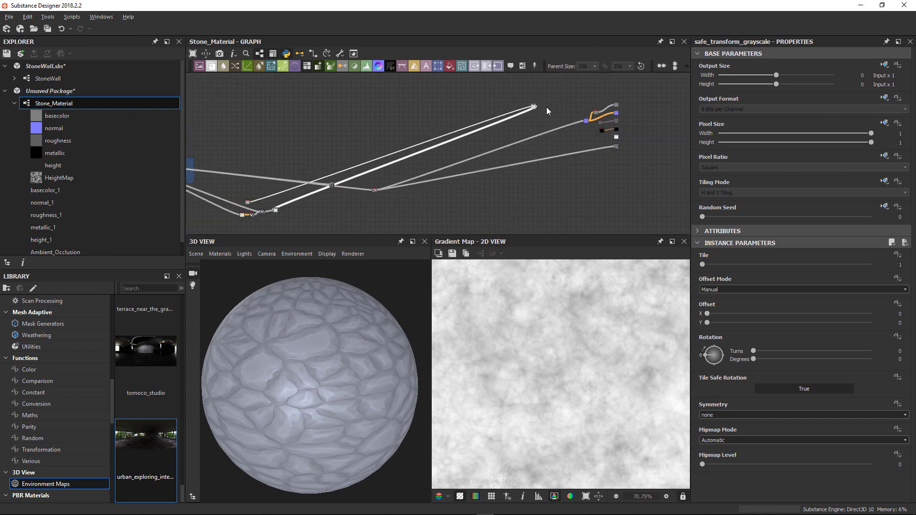
scroll(556, 107, "up", 5)
middle_click_drag(518, 103, 430, 118)
left_click_drag(420, 124, 656, 121)
Examine the material's surface on the sphere in the 3D view from several angles and distances
scroll(329, 364, "up", 5)
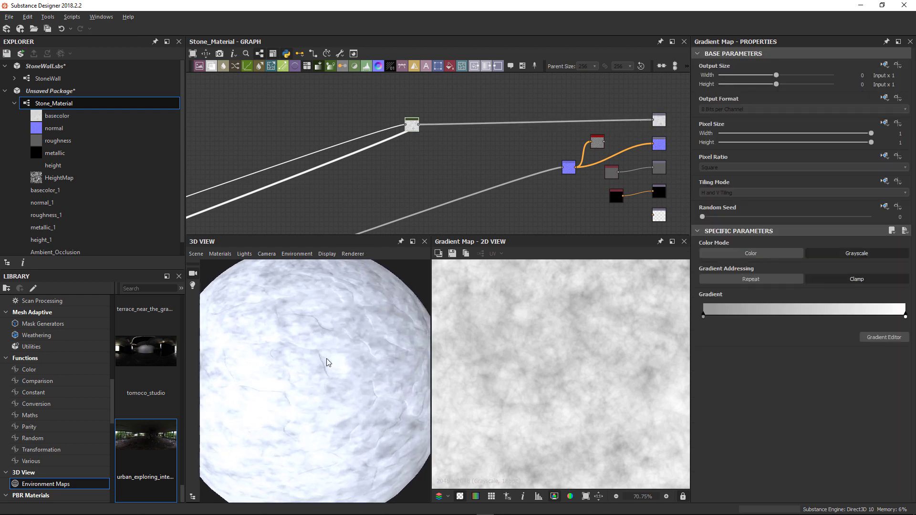
left_click_drag(258, 360, 258, 358)
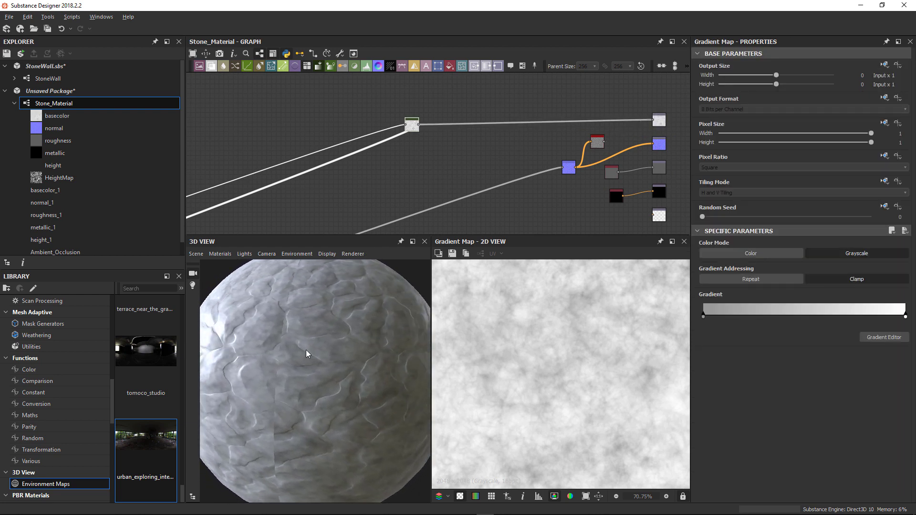
left_click_drag(291, 327, 316, 320)
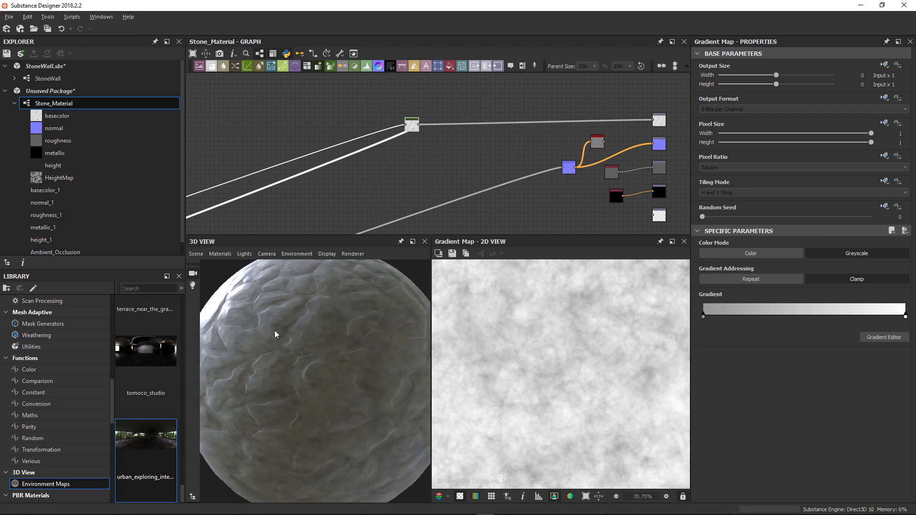
scroll(276, 337, "up", 5)
scroll(278, 343, "down", 5)
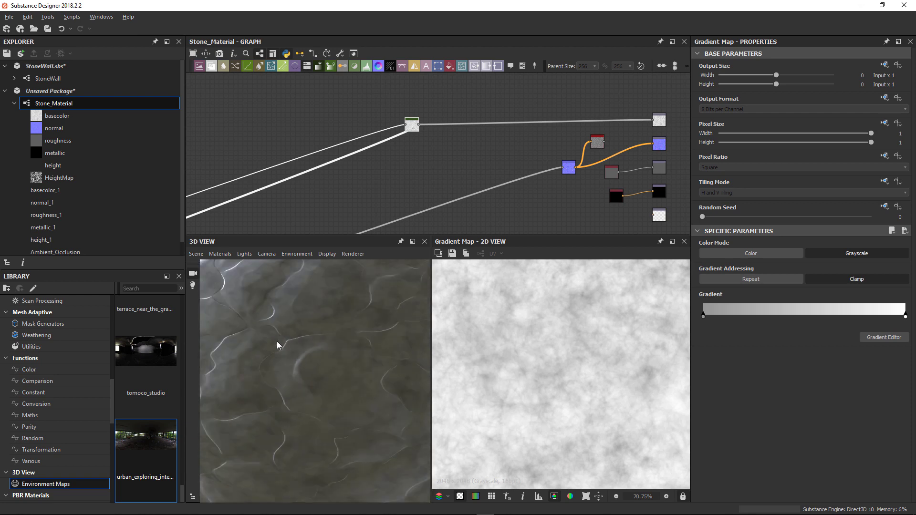
left_click_drag(307, 342, 323, 337)
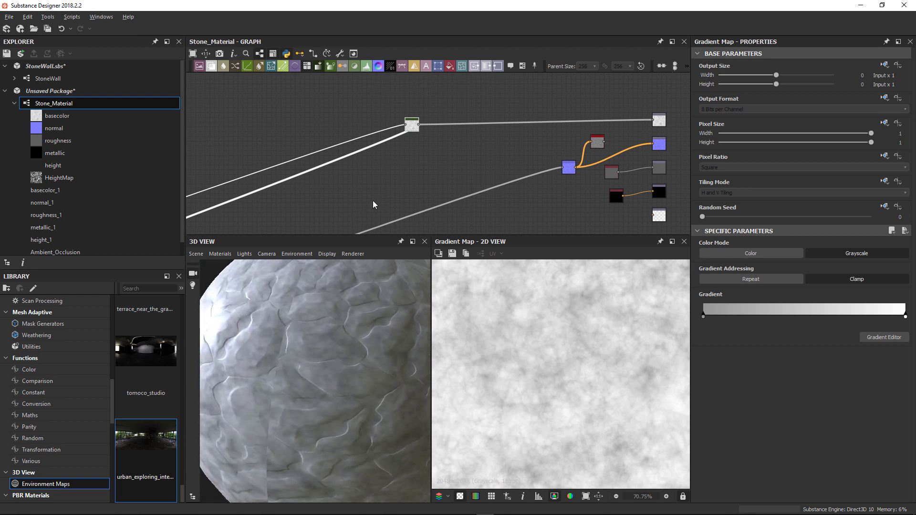
Preview the new Slope Blur Grayscale node and show the Directional Warp node's properties
scroll(374, 204, "down", 3)
middle_click_drag(375, 197, 525, 98)
middle_click_drag(318, 191, 458, 181)
scroll(358, 193, "up", 3)
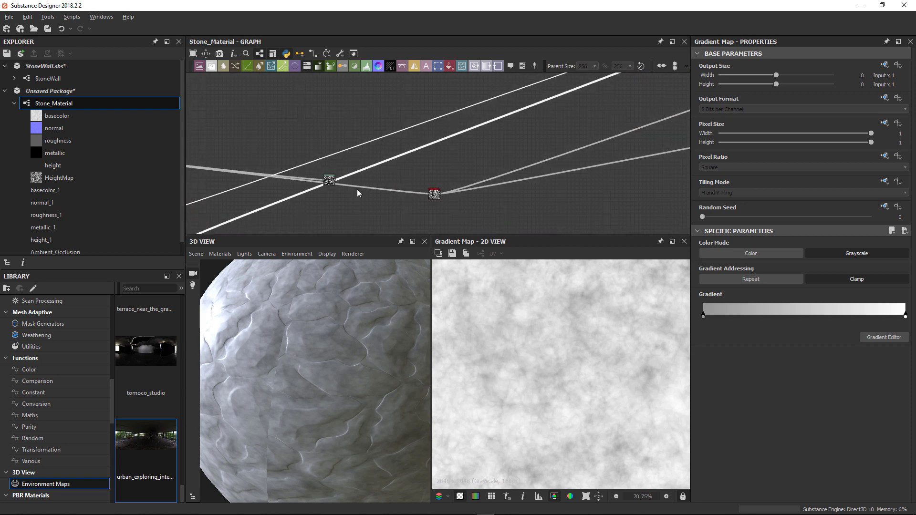
middle_click_drag(358, 192, 493, 148)
scroll(307, 188, "up", 2)
double_click(276, 216)
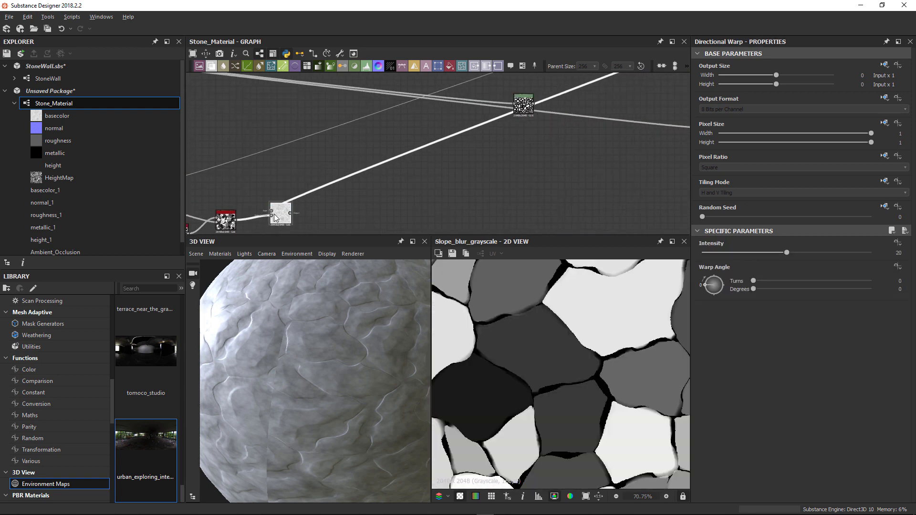
Move the Gradient Map node back beside the Directional Warp node and preview the Directional Warp result
middle_click_drag(431, 183, 520, 163)
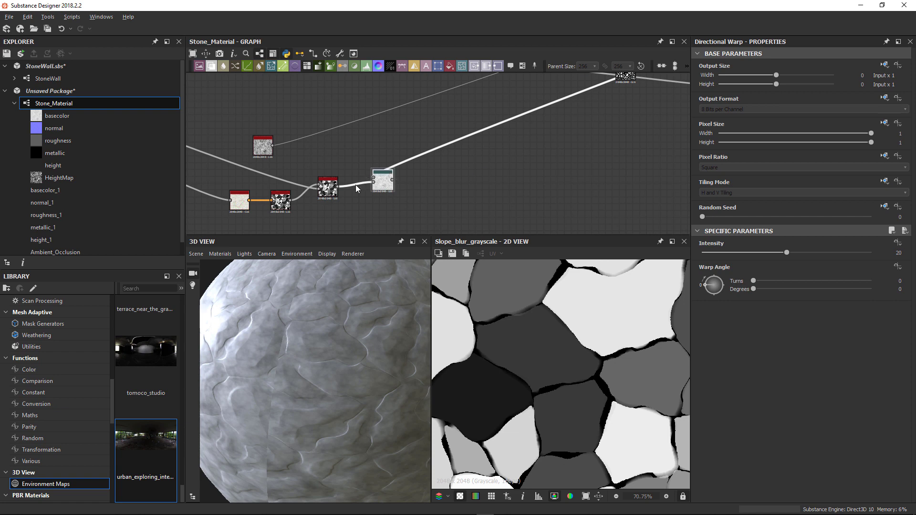
scroll(359, 184, "down", 5)
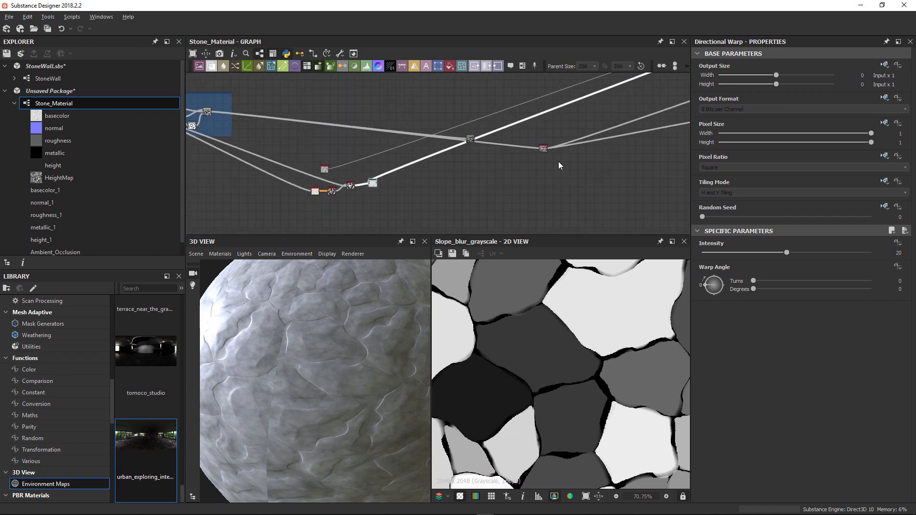
middle_click_drag(558, 161, 379, 208)
scroll(511, 143, "down", 3)
middle_click_drag(527, 150, 500, 187)
left_click_drag(554, 129, 283, 221)
middle_click_drag(301, 232, 305, 131)
scroll(305, 134, "up", 2)
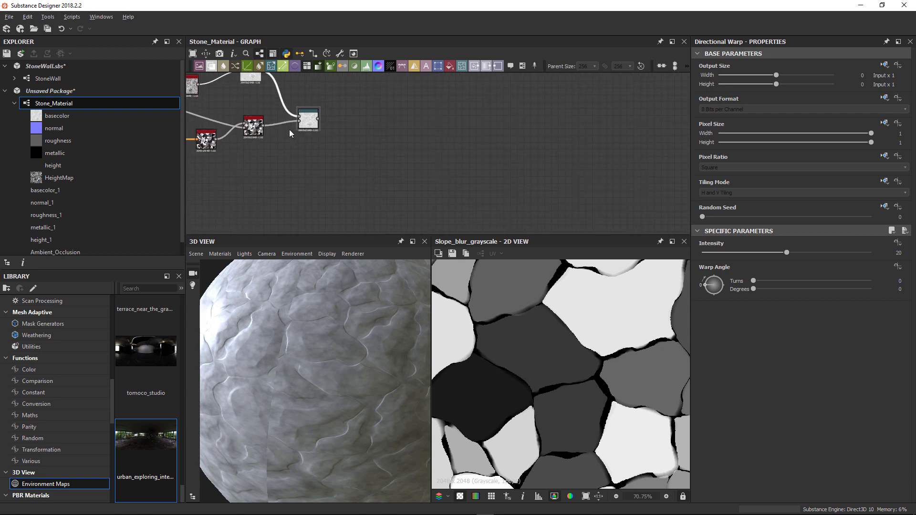
double_click(304, 123)
Move the group of output nodes closer to the network and connect the Directional Warp output to the base color output
scroll(345, 129, "up", 1)
middle_click_drag(415, 128, 325, 182)
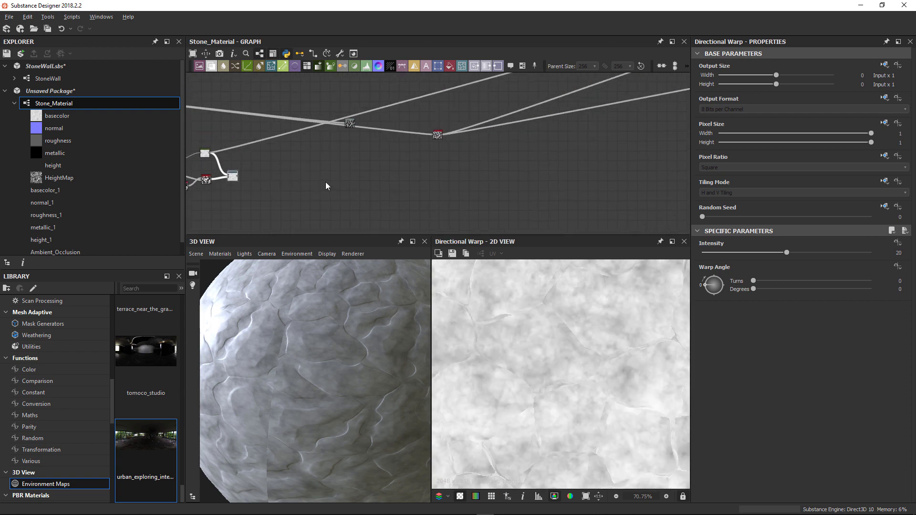
scroll(326, 181, "down", 2)
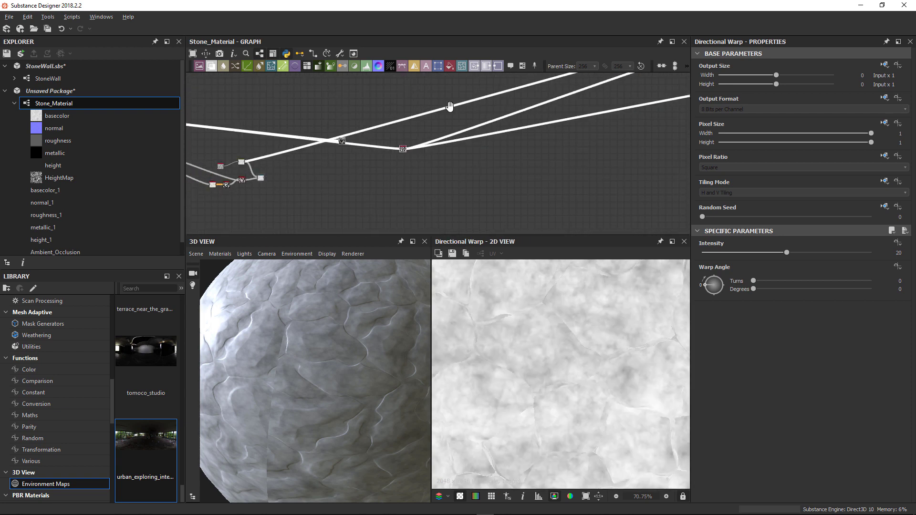
middle_click_drag(450, 106, 362, 167)
scroll(362, 167, "down", 2)
left_click_drag(428, 96, 311, 199)
scroll(271, 198, "up", 3)
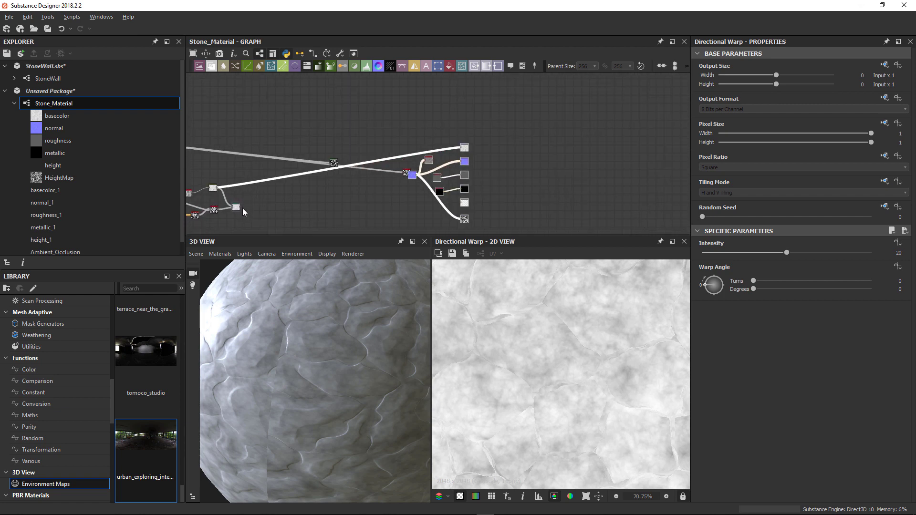
left_click_drag(240, 207, 464, 147)
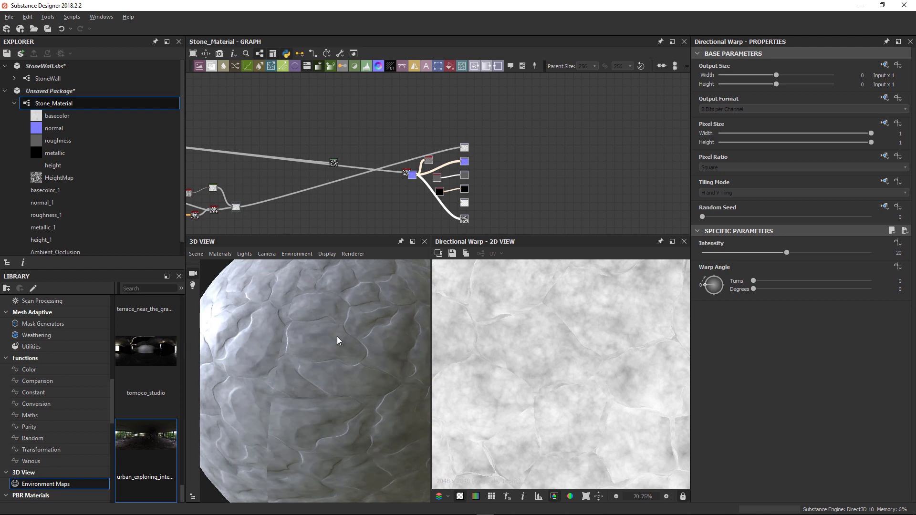
Examine how the directionally warped base color follows the stone edges on the 3D sphere
scroll(338, 340, "up", 3)
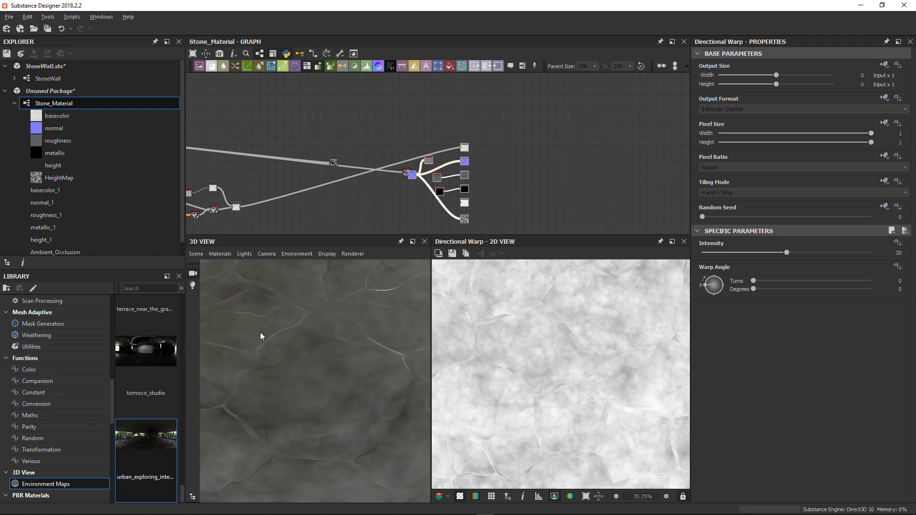
scroll(304, 354, "down", 2)
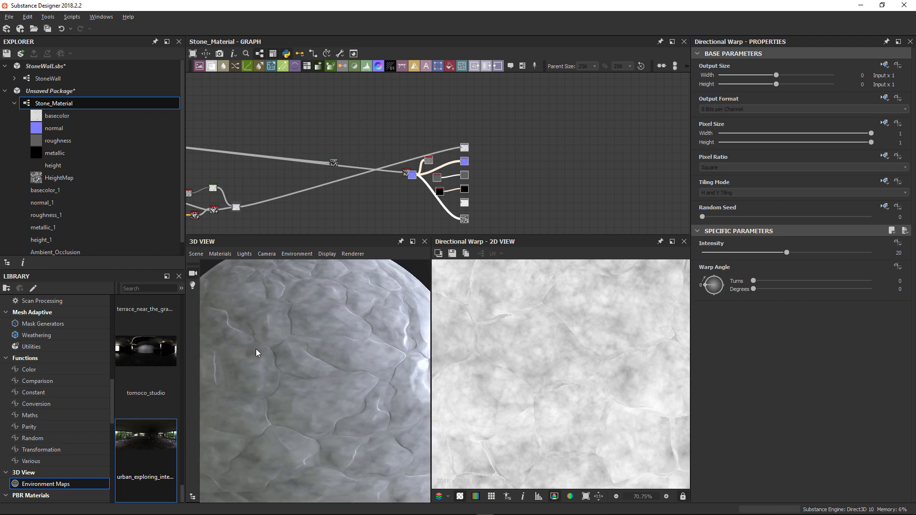
scroll(308, 367, "up", 3)
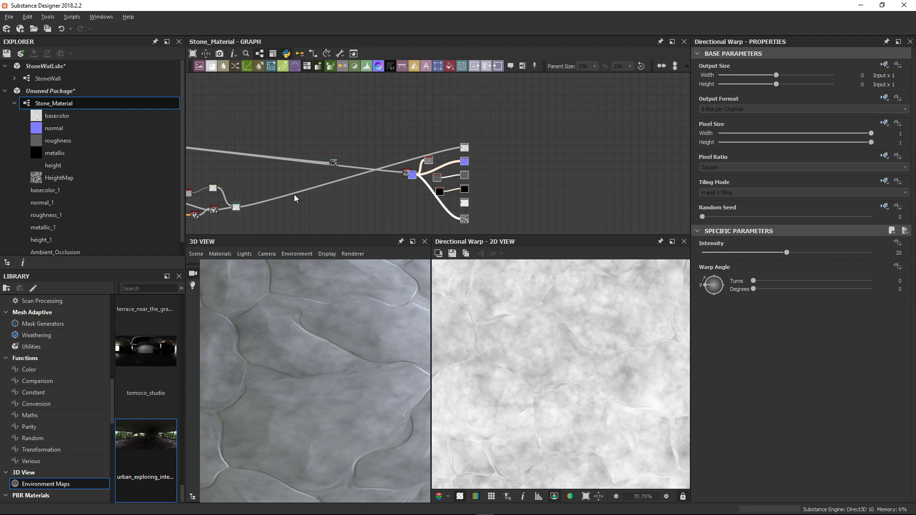
Preview the relocated Levels node and place it back at the end of the Stones frame
middle_click_drag(294, 194, 500, 184)
left_click_drag(534, 154, 455, 125)
double_click(455, 125)
scroll(456, 125, "up", 5)
scroll(456, 125, "down", 3)
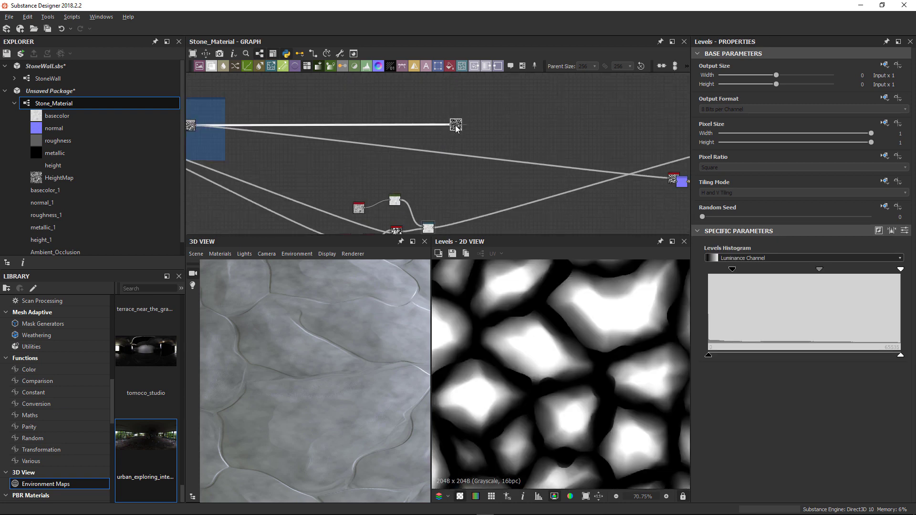
middle_click_drag(490, 141, 567, 166)
left_click_drag(533, 150, 280, 150)
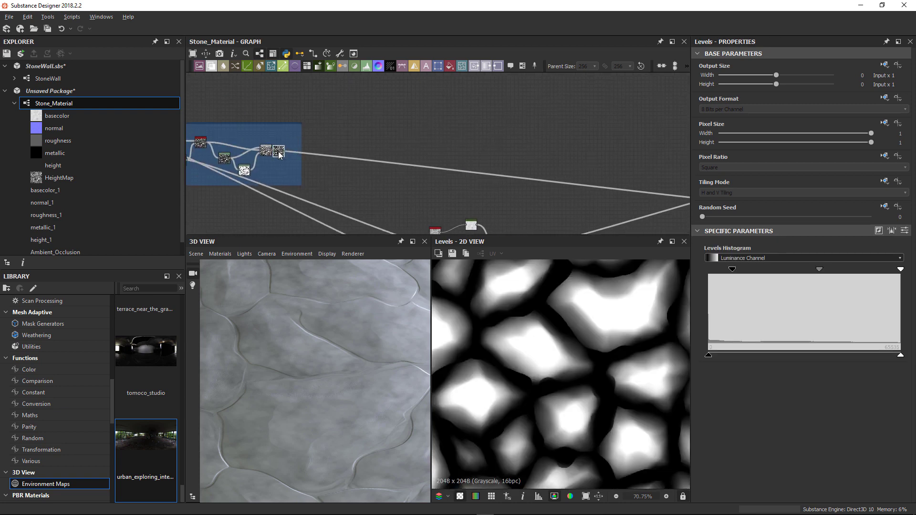
scroll(326, 165, "down", 3)
middle_click_drag(450, 183, 397, 167)
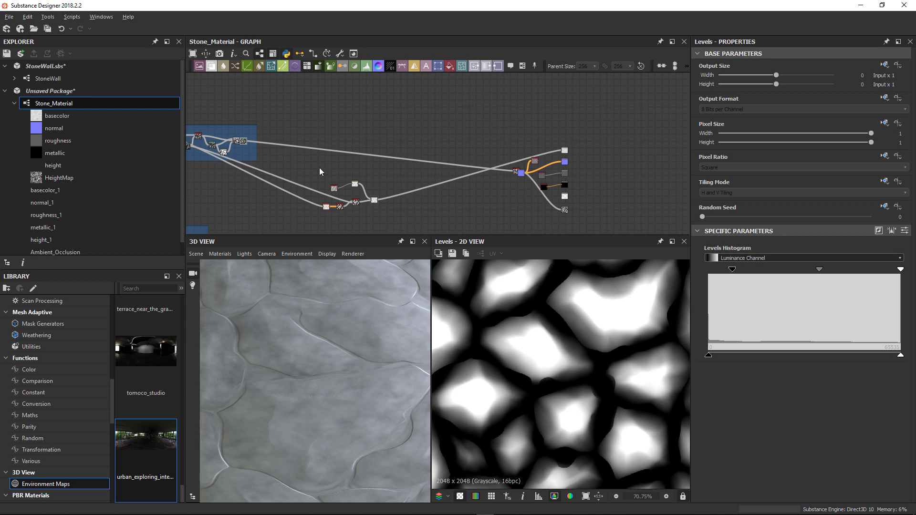
Add a frame around the group of nodes feeding the Directional Warp result
left_click_drag(319, 171, 407, 223)
right_click(376, 199)
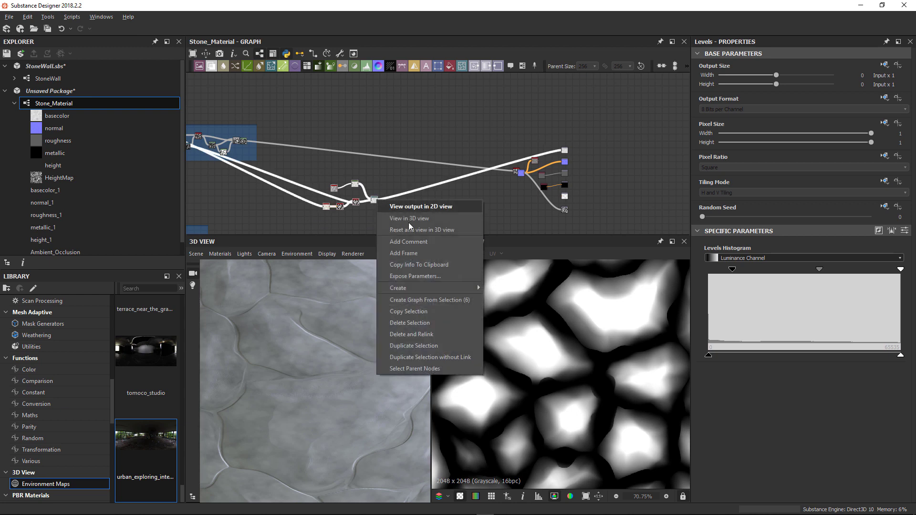
left_click(434, 253)
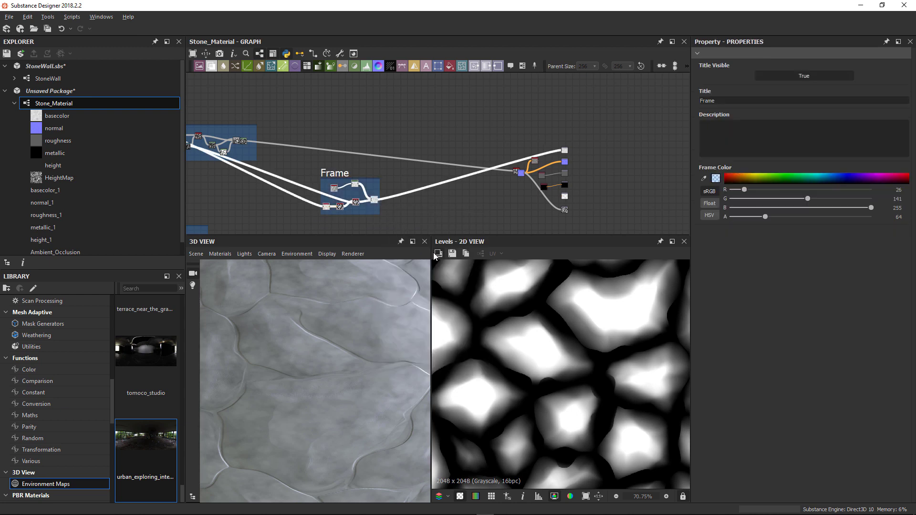
Title the new frame "Stone Color Prep"
left_click(343, 174)
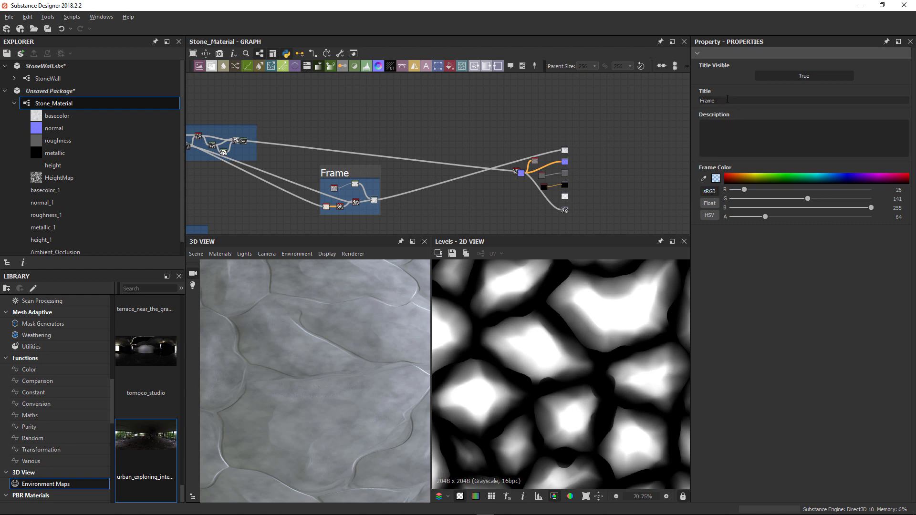
left_click_drag(727, 99, 670, 101)
type("Textu")
type("re")
key("BackSpace")
key("BackSpace")
key("BackSpace")
key("BackSpace")
key("BackSpace")
key("BackSpace")
key("BackSpace")
type("Stone Color Prep")
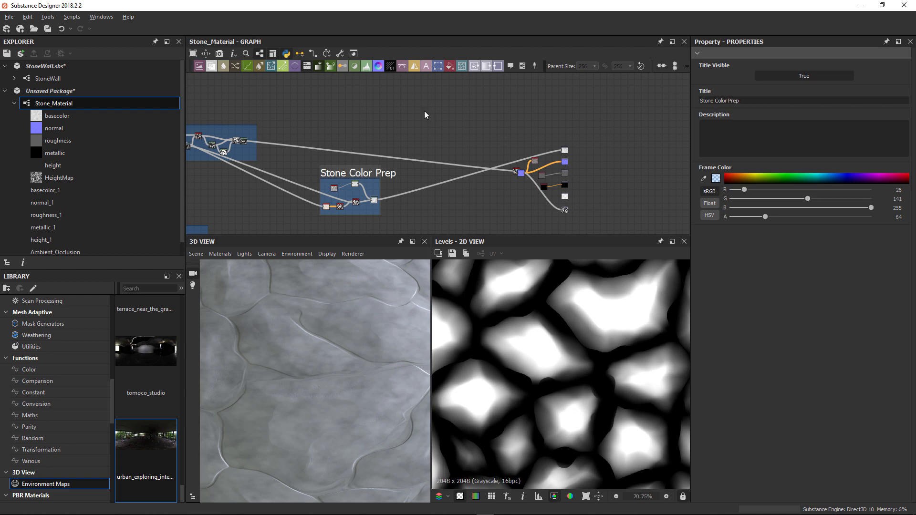
Reposition the Dots and Stones frames and move the Stone Color Prep frame closer to them
type("f")
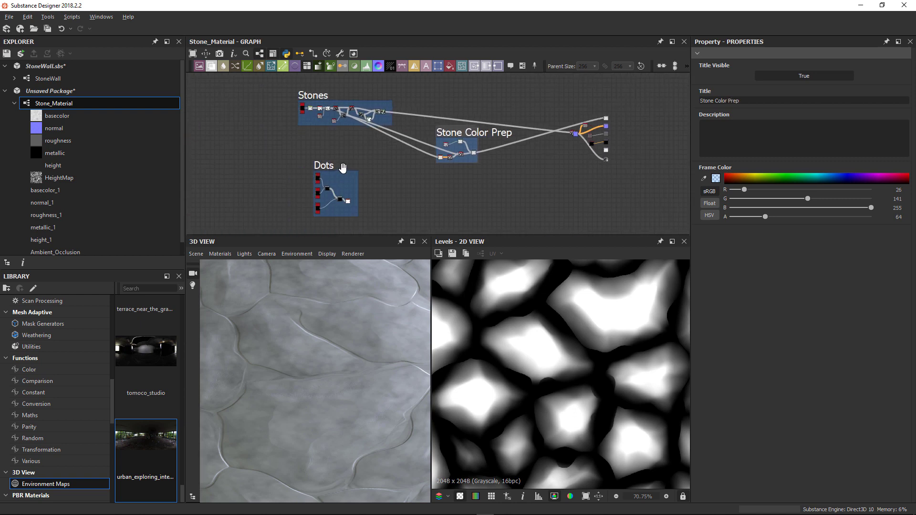
left_click_drag(341, 168, 358, 174)
left_click_drag(318, 98, 301, 85)
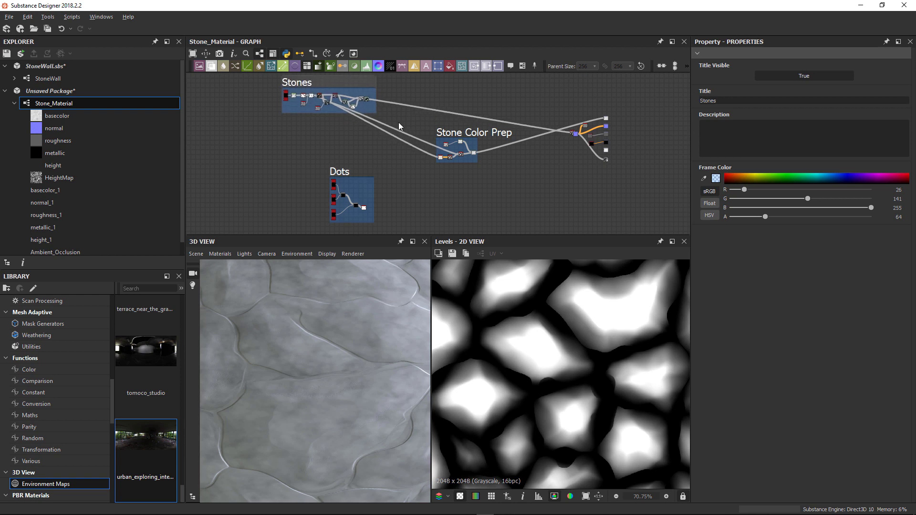
left_click_drag(451, 134, 412, 138)
Rearrange the reference network by spacing out its Stones and Stone Directional Warp Pattern Offset frames and placing Dots below Stones
scroll(419, 154, "down", 4)
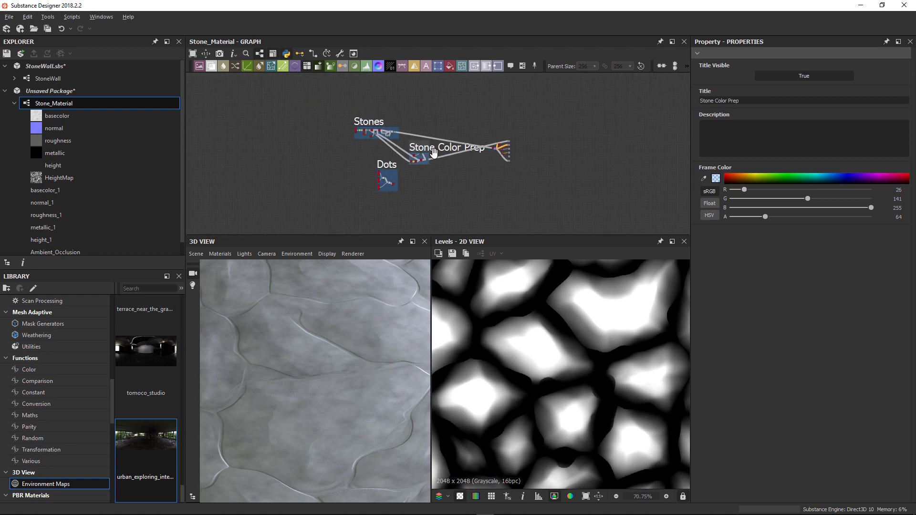
middle_click_drag(433, 117, 422, 210)
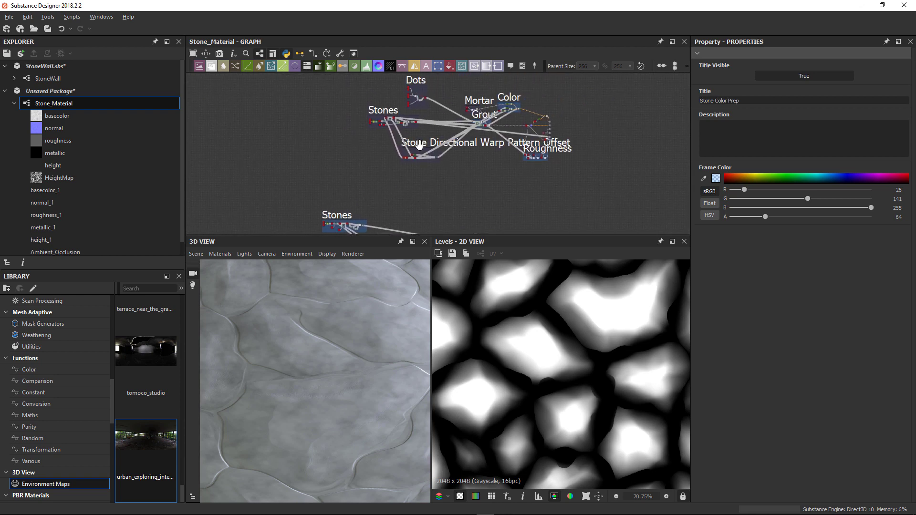
scroll(411, 137, "up", 2)
middle_click_drag(433, 129, 425, 173)
scroll(473, 165, "up", 1)
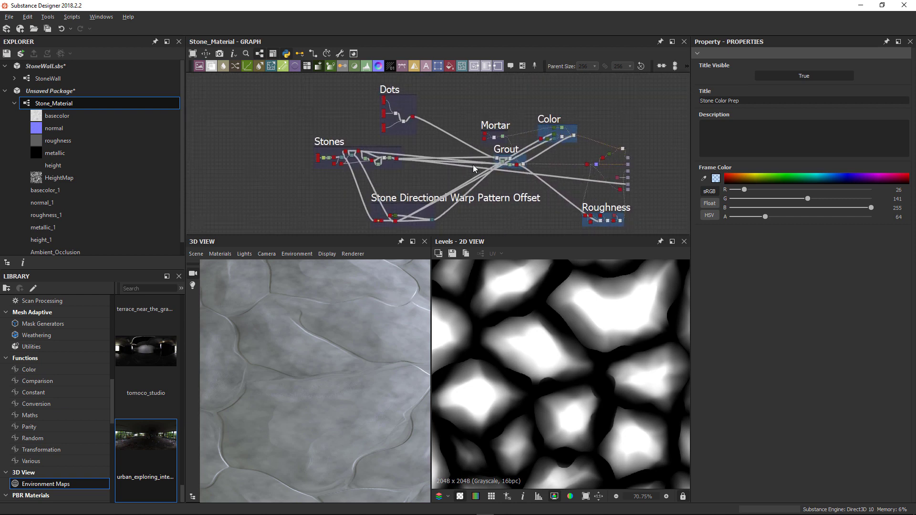
scroll(436, 134, "down", 1)
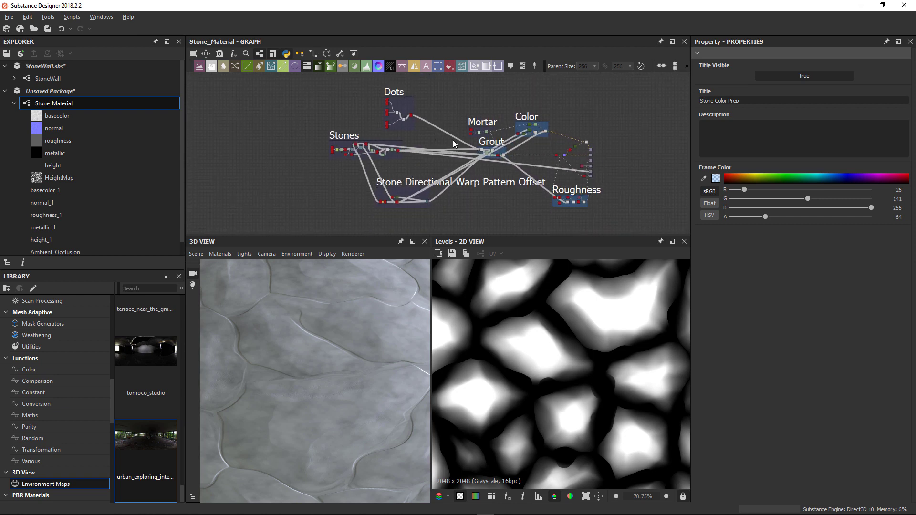
left_click_drag(341, 136, 320, 131)
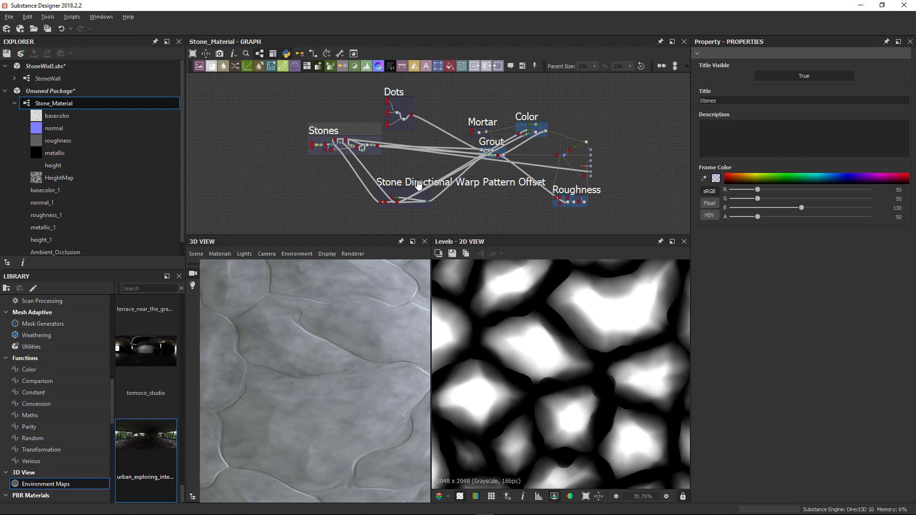
mouse_move(418, 185)
left_mouse_down()
mouse_move(403, 184)
mouse_move(431, 188)
left_mouse_up()
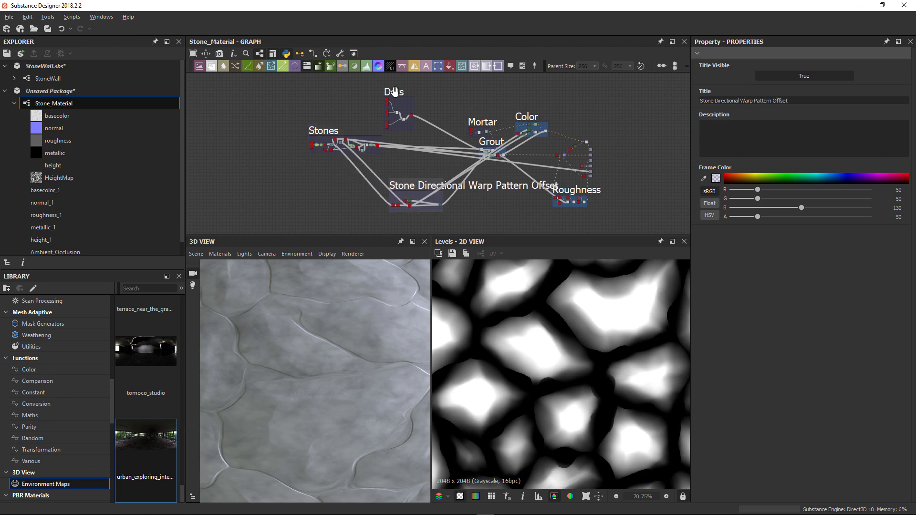
left_click_drag(394, 92, 339, 196)
scroll(429, 168, "up", 2)
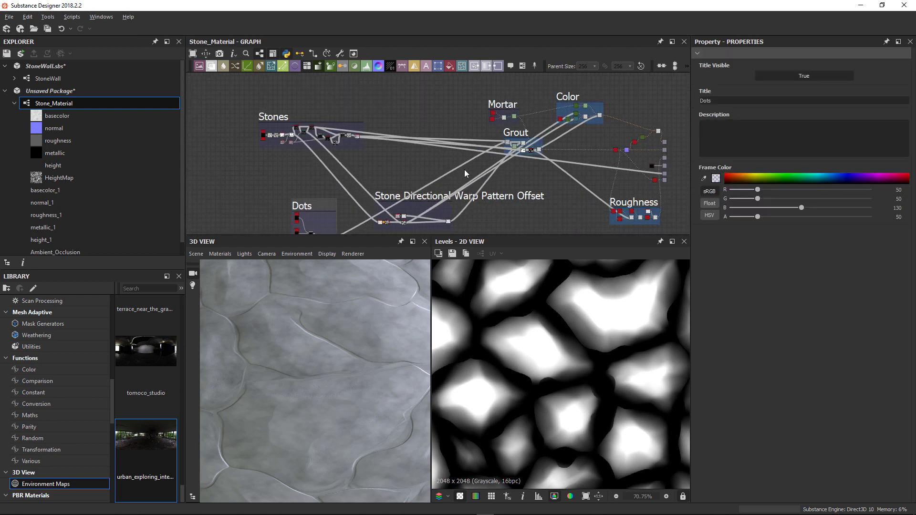
middle_click_drag(465, 170, 352, 147)
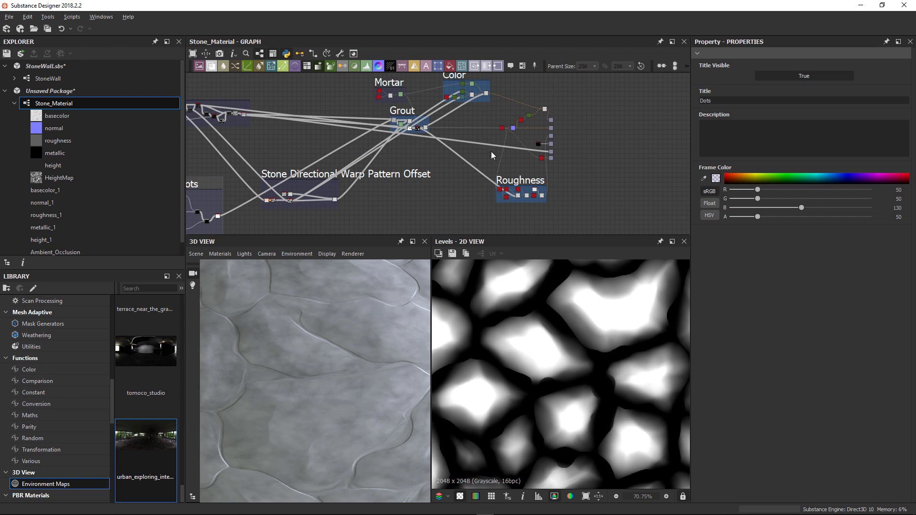
middle_click_drag(473, 137, 471, 162)
scroll(458, 167, "down", 2)
scroll(367, 290, "down", 4)
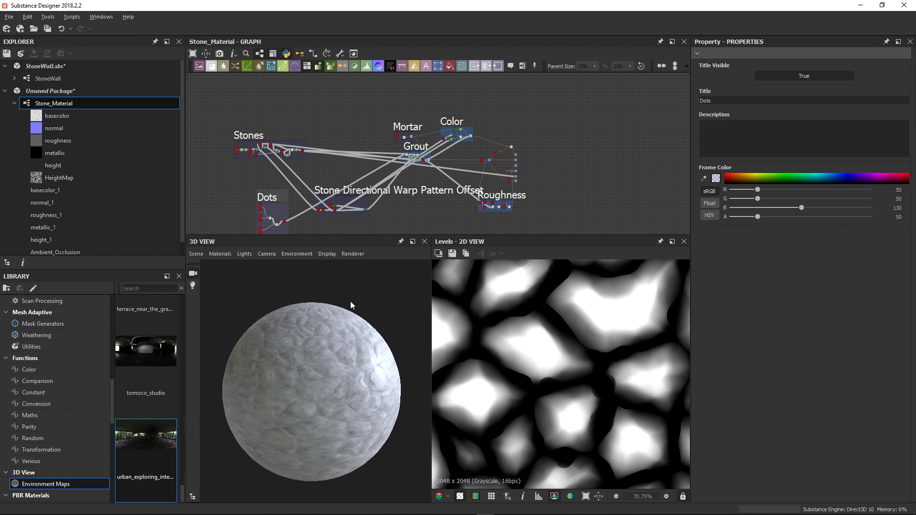
Enlarge the 3D view and examine the stone material on the sphere from several angles and distances
mouse_move(350, 302)
left_mouse_down()
mouse_move(401, 326)
mouse_move(263, 328)
left_mouse_up()
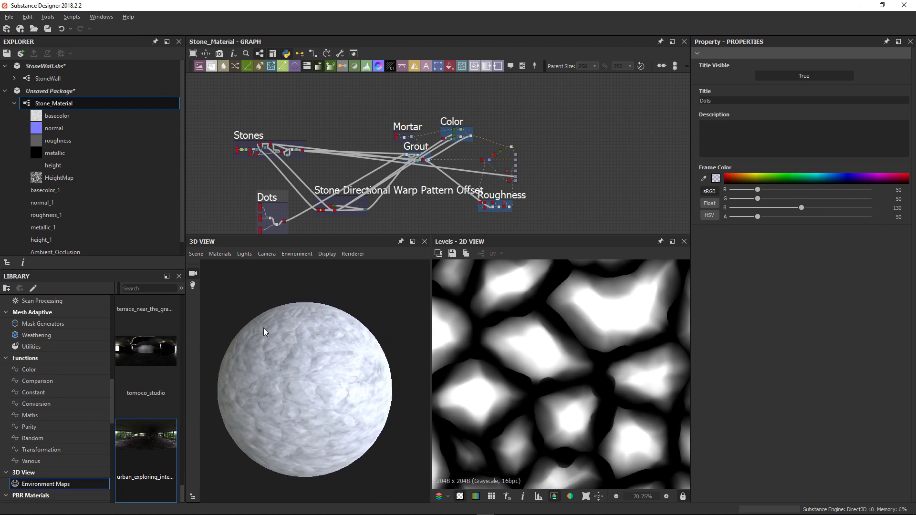
mouse_move(314, 352)
left_mouse_down()
mouse_move(274, 332)
mouse_move(353, 343)
left_mouse_up()
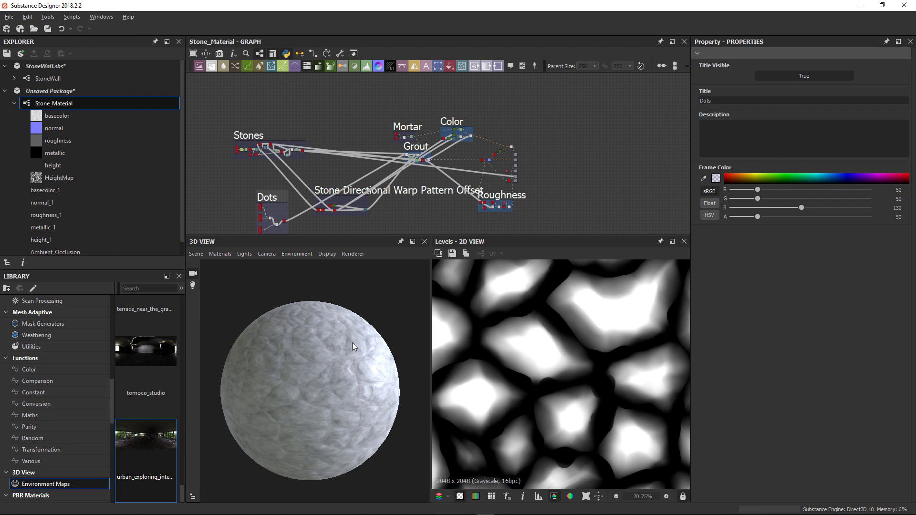
mouse_move(336, 345)
left_mouse_down()
mouse_move(310, 342)
mouse_move(317, 352)
mouse_move(346, 349)
left_mouse_up()
scroll(310, 353, "up", 3)
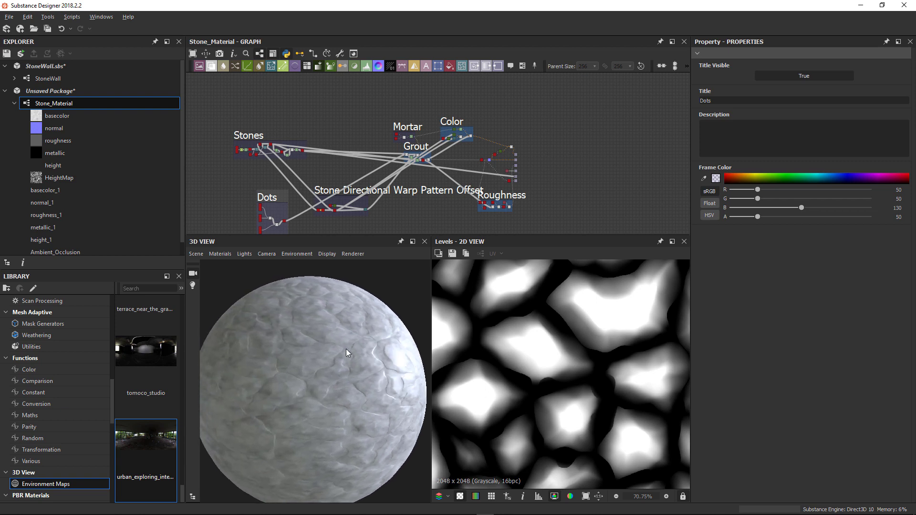
left_click_drag(330, 236, 332, 196)
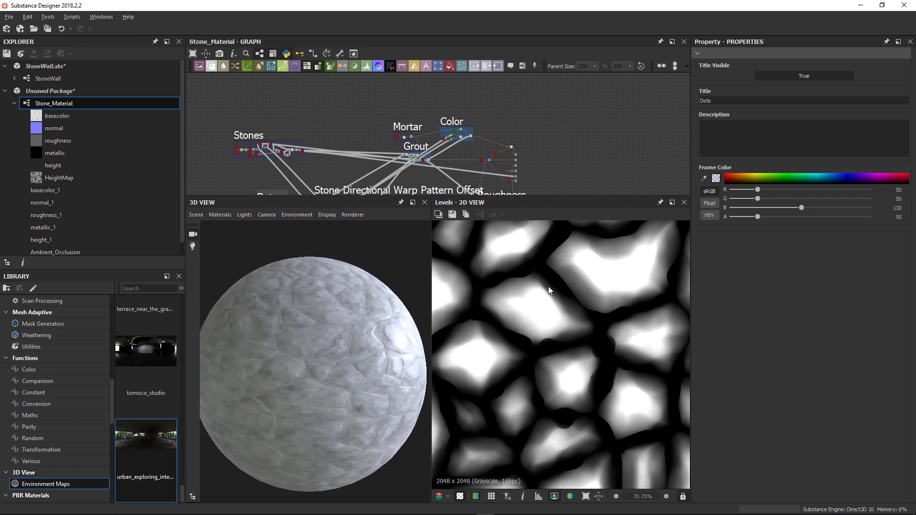
mouse_move(289, 325)
left_mouse_down()
mouse_move(372, 322)
mouse_move(260, 324)
left_mouse_up()
scroll(261, 319, "down", 2)
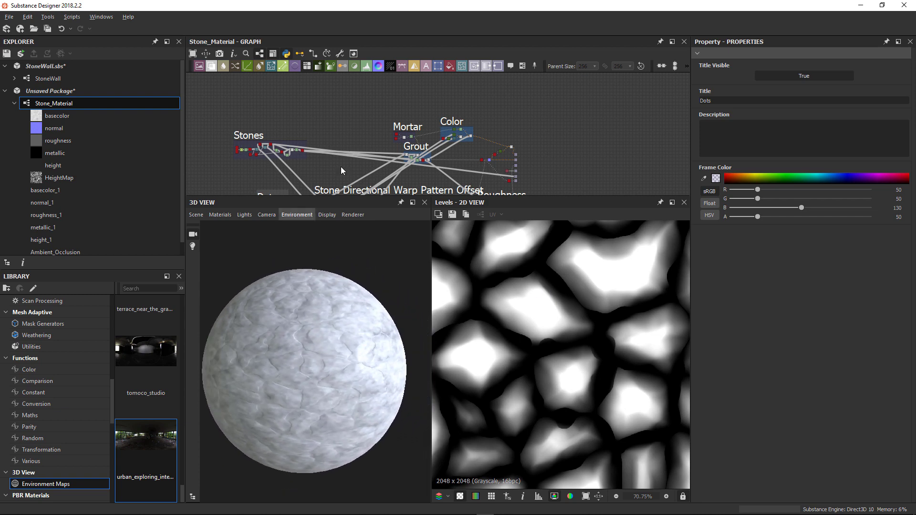
Enlarge the graph view and return to the new network with the Stones, Stone Color Prep and Dots frames
scroll(346, 172, "down", 2)
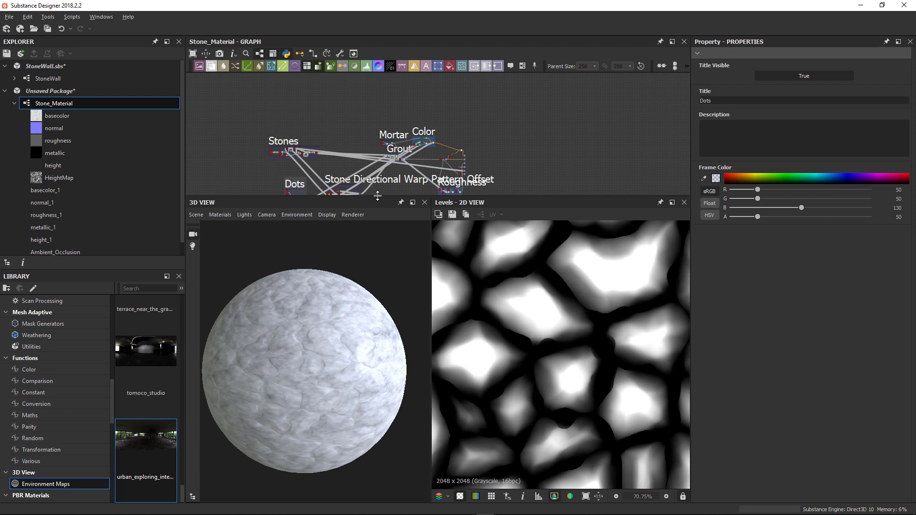
left_click_drag(357, 196, 368, 307)
middle_click_drag(363, 201, 420, 91)
scroll(358, 180, "up", 3)
scroll(358, 180, "up", 1)
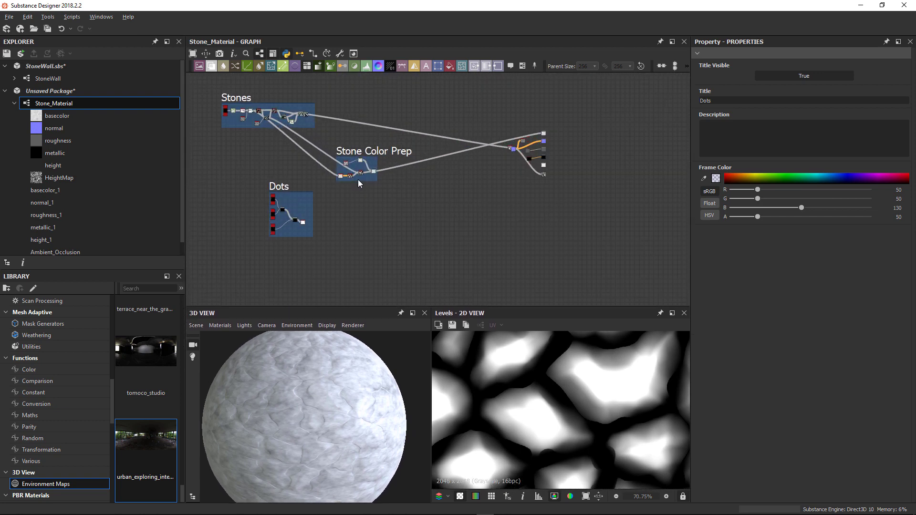